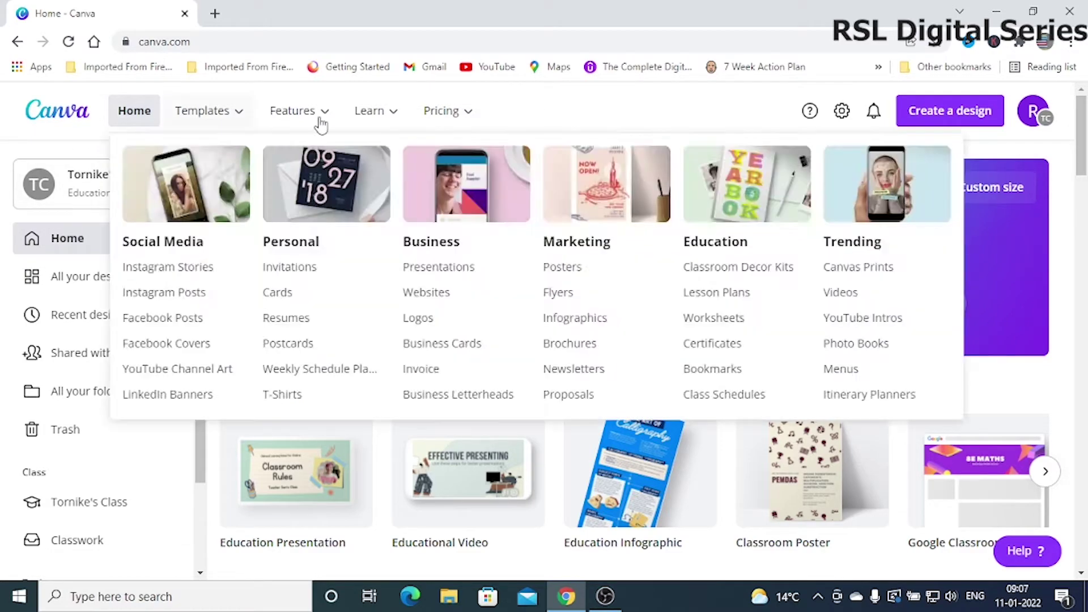
Create a new blank design using the A4 Document format.
{"action": "scroll", "coordinate": [427, 439], "scroll_direction": "down", "scroll_amount": 6}
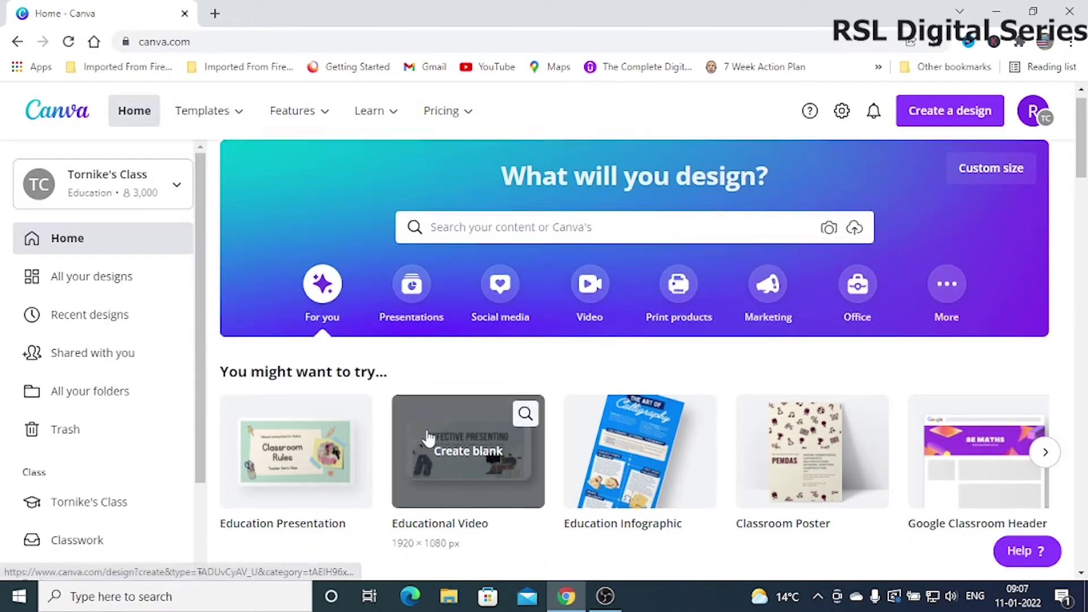
{"action": "scroll", "coordinate": [426, 435], "scroll_direction": "up", "scroll_amount": 6}
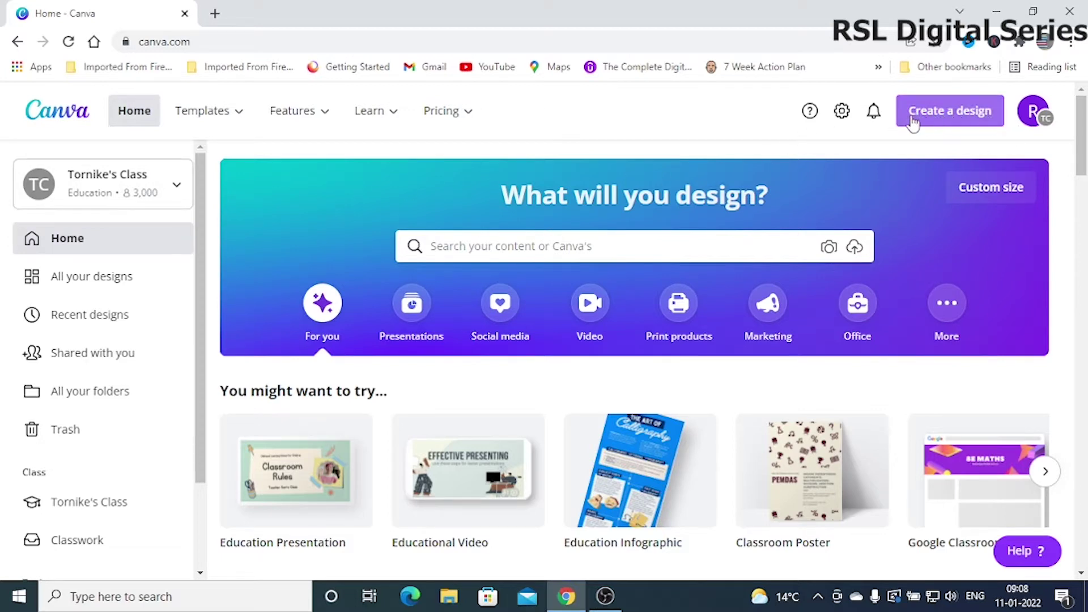
{"action": "left_click", "coordinate": [959, 115]}
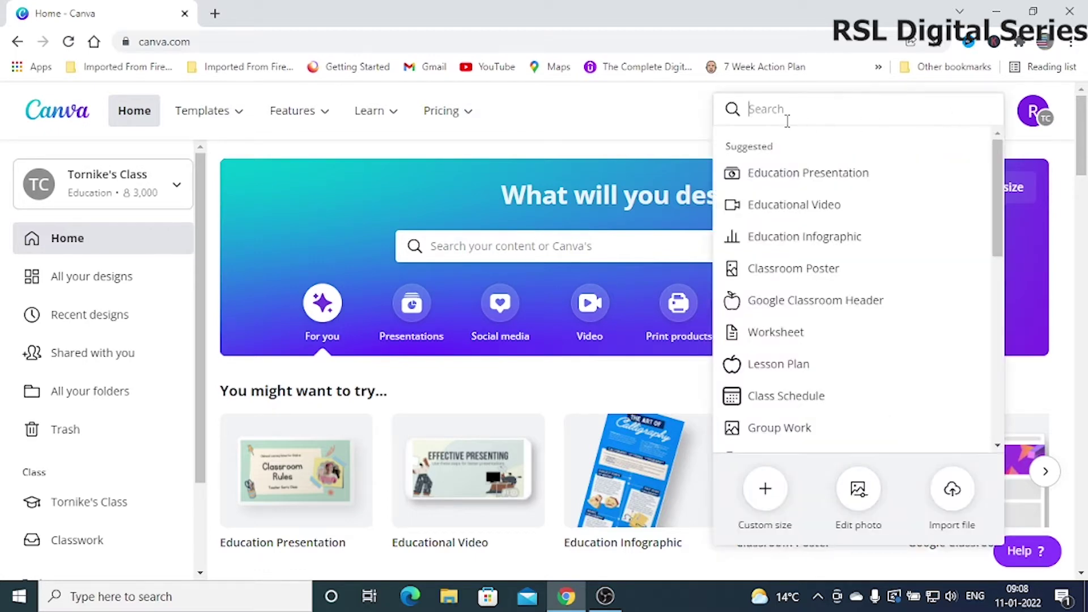
{"action": "type", "text": "A"}
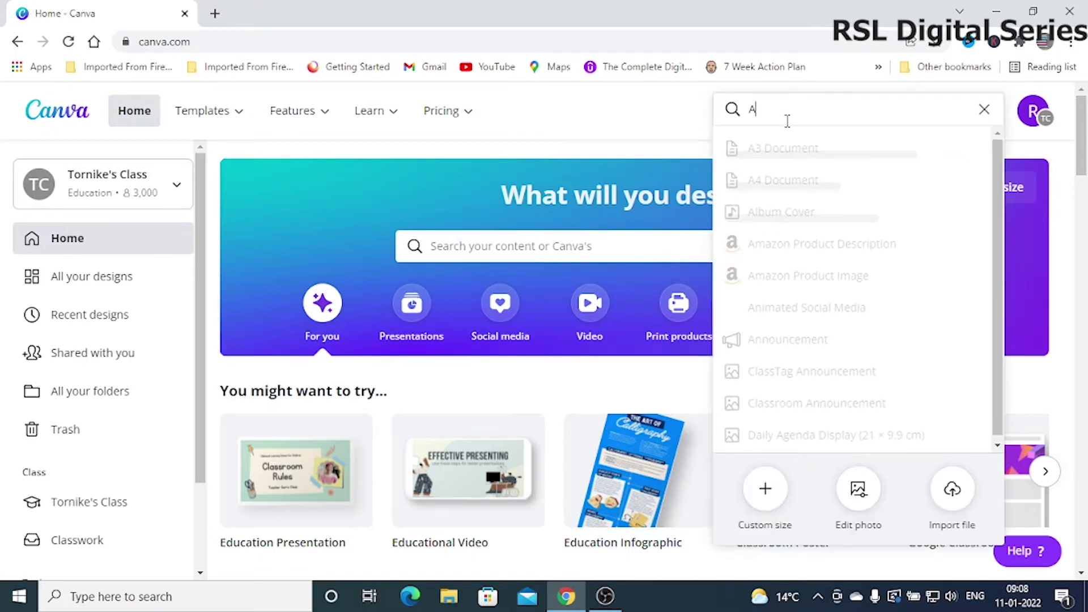
{"action": "type", "text": "4"}
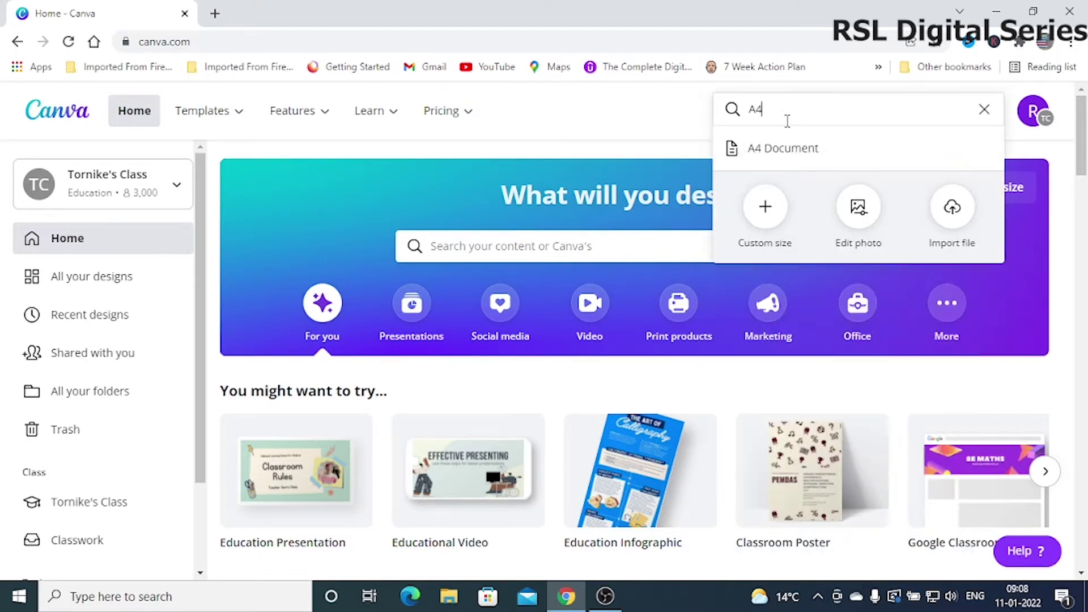
{"action": "left_click", "coordinate": [779, 158]}
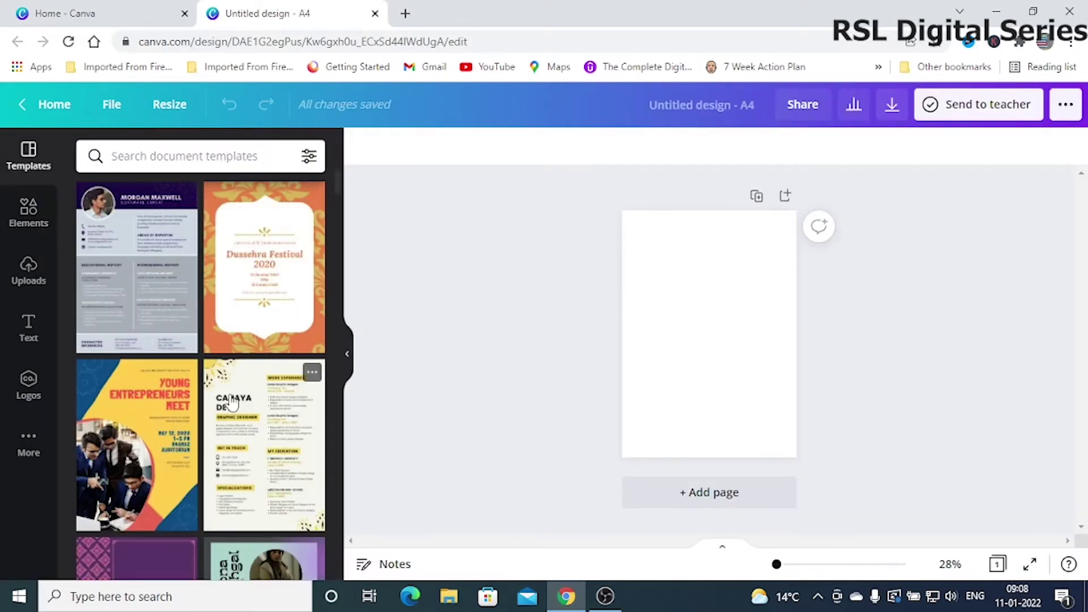
Browse the suggested document templates for the A4 design to review the available styles.
{"action": "scroll", "coordinate": [232, 401], "scroll_direction": "down", "scroll_amount": 15}
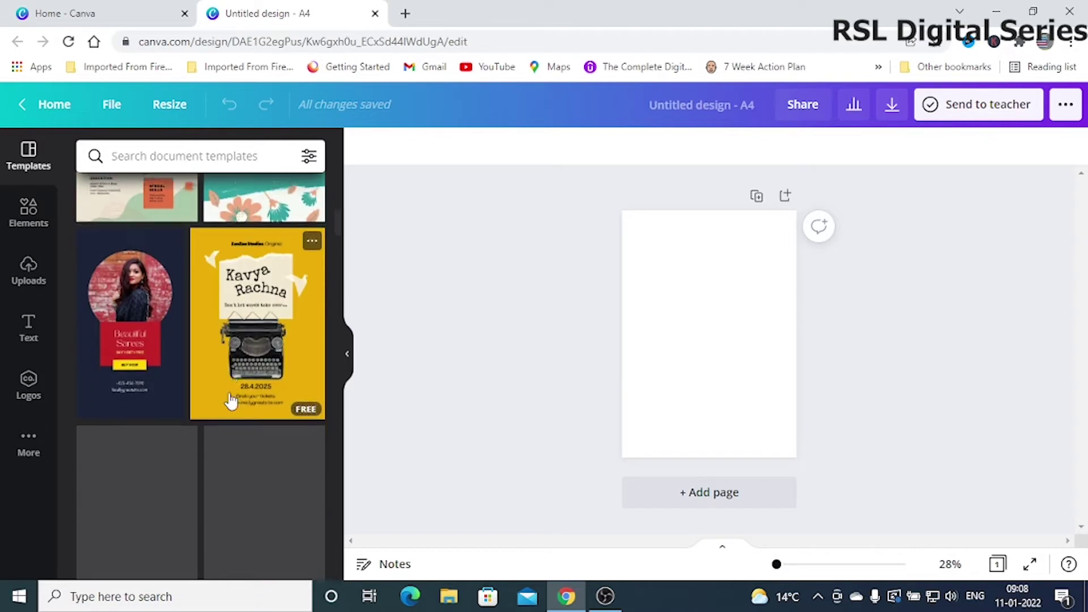
{"action": "scroll", "coordinate": [232, 397], "scroll_direction": "down", "scroll_amount": 5}
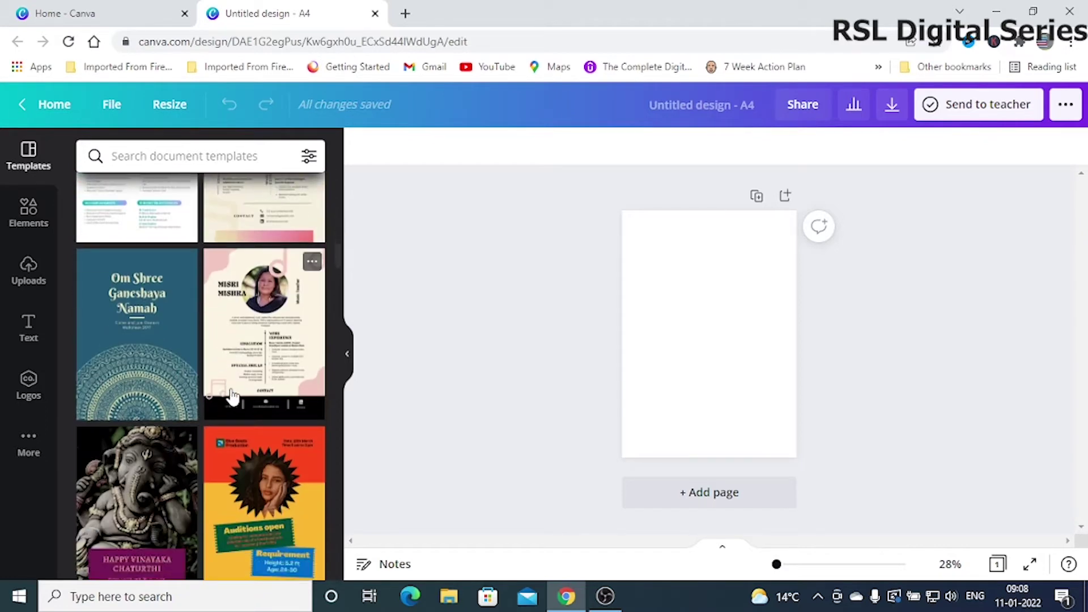
{"action": "scroll", "coordinate": [233, 397], "scroll_direction": "down", "scroll_amount": 3}
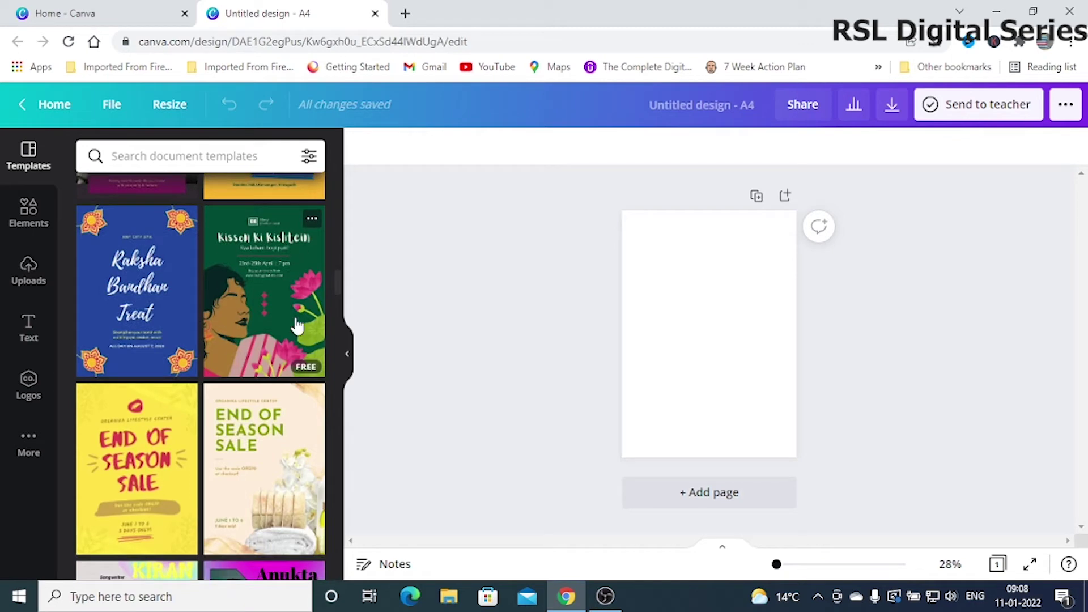
{"action": "scroll", "coordinate": [282, 351], "scroll_direction": "down", "scroll_amount": 6}
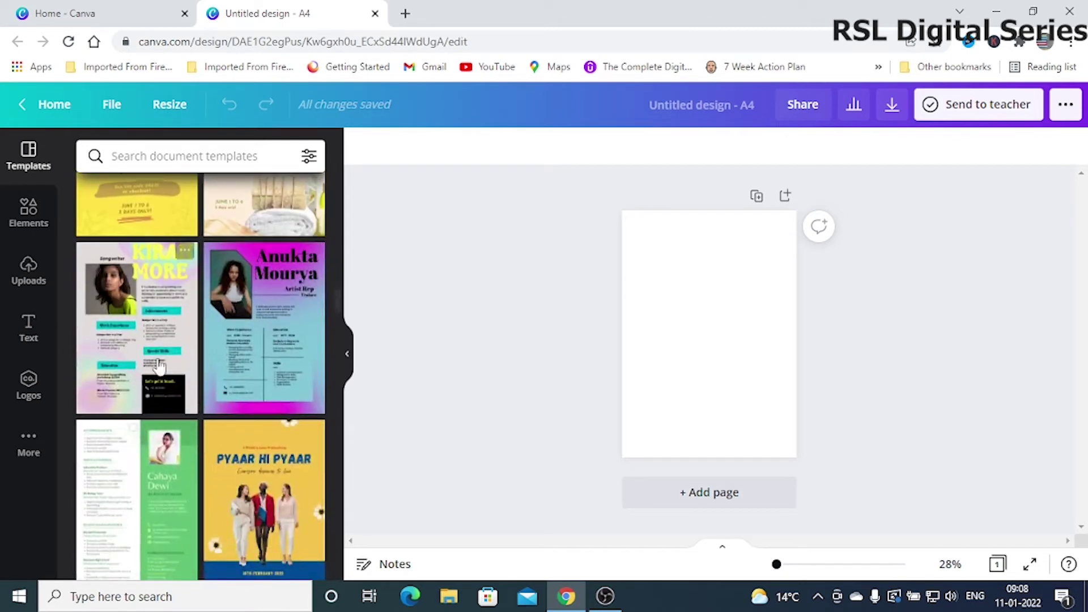
{"action": "scroll", "coordinate": [142, 386], "scroll_direction": "down", "scroll_amount": 6}
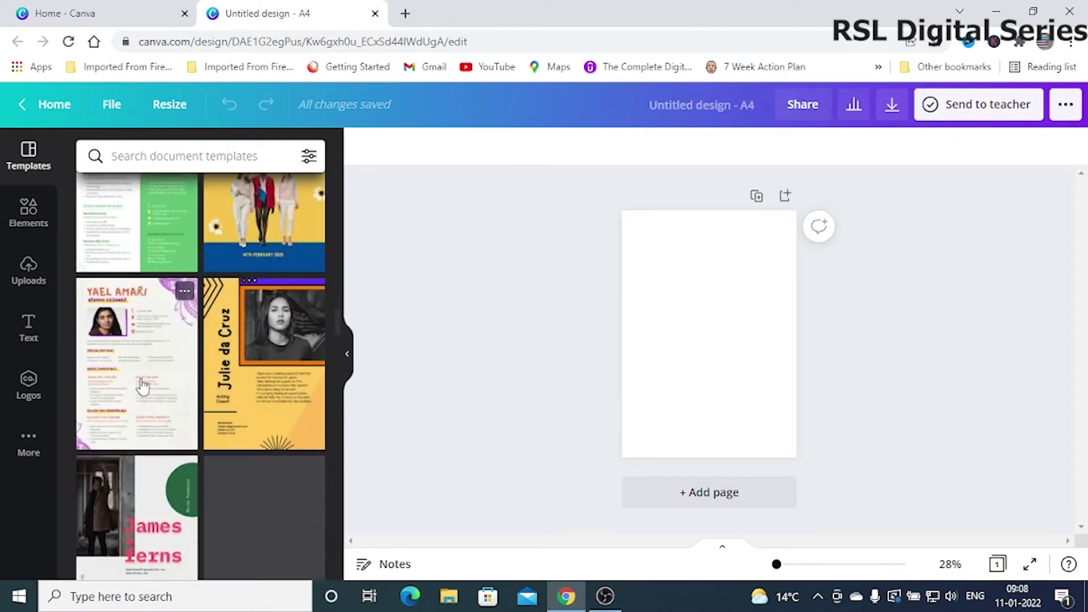
{"action": "scroll", "coordinate": [142, 385], "scroll_direction": "up", "scroll_amount": 8}
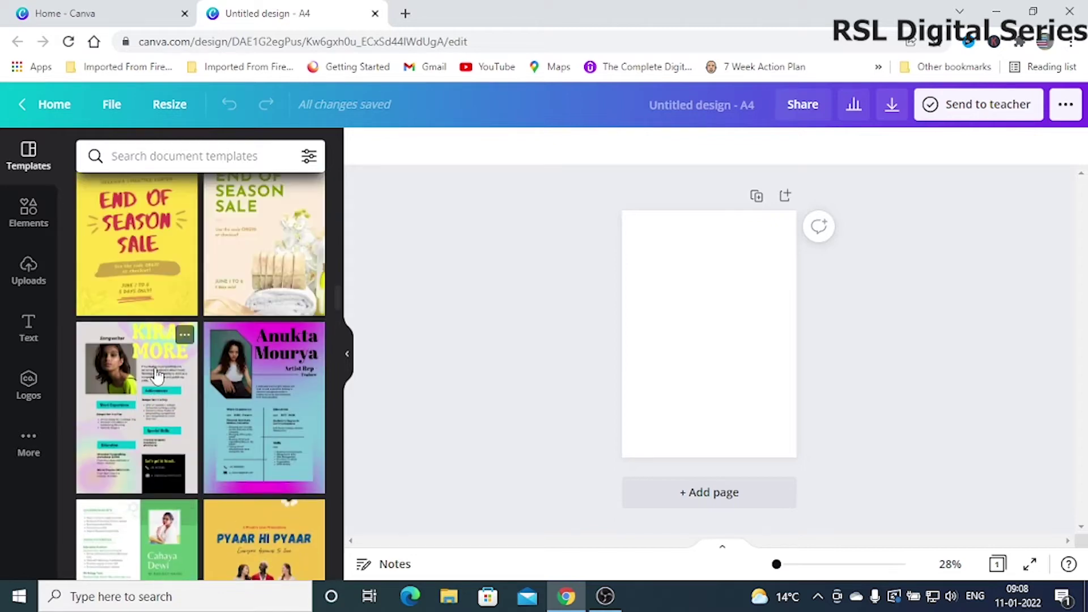
{"action": "scroll", "coordinate": [157, 375], "scroll_direction": "up", "scroll_amount": 7}
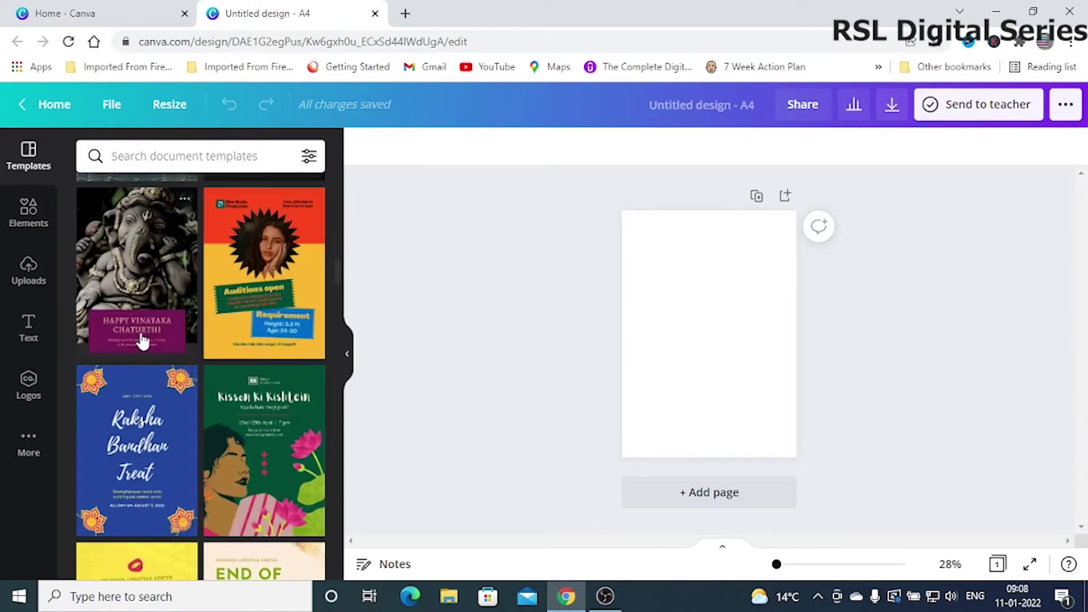
{"action": "scroll", "coordinate": [142, 340], "scroll_direction": "down", "scroll_amount": 5}
{"action": "scroll", "coordinate": [238, 342], "scroll_direction": "down", "scroll_amount": 3}
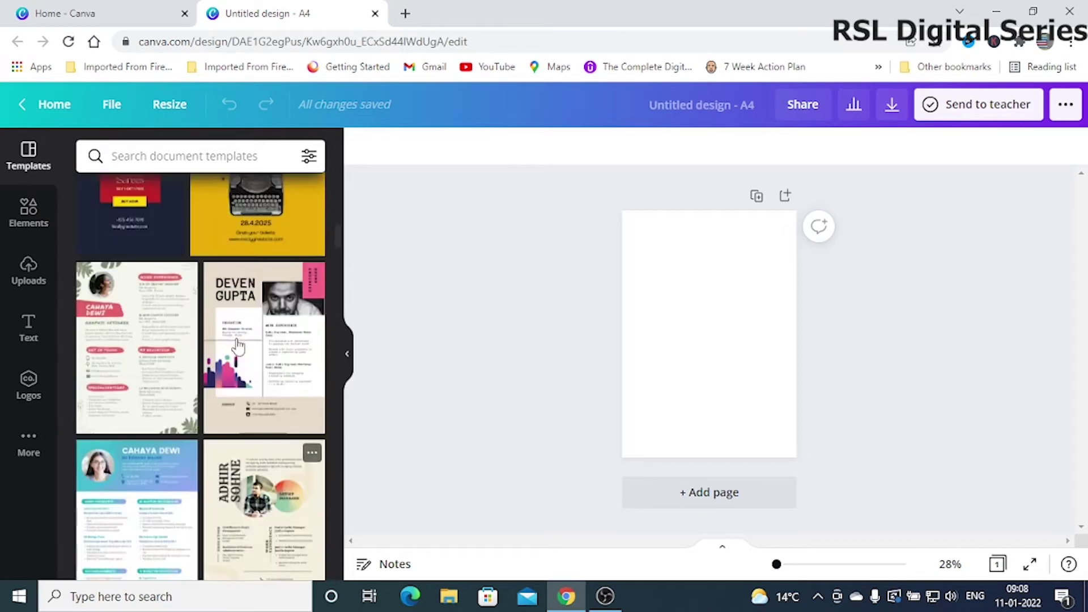
{"action": "scroll", "coordinate": [238, 345], "scroll_direction": "up", "scroll_amount": 2}
{"action": "scroll", "coordinate": [227, 360], "scroll_direction": "up", "scroll_amount": 4}
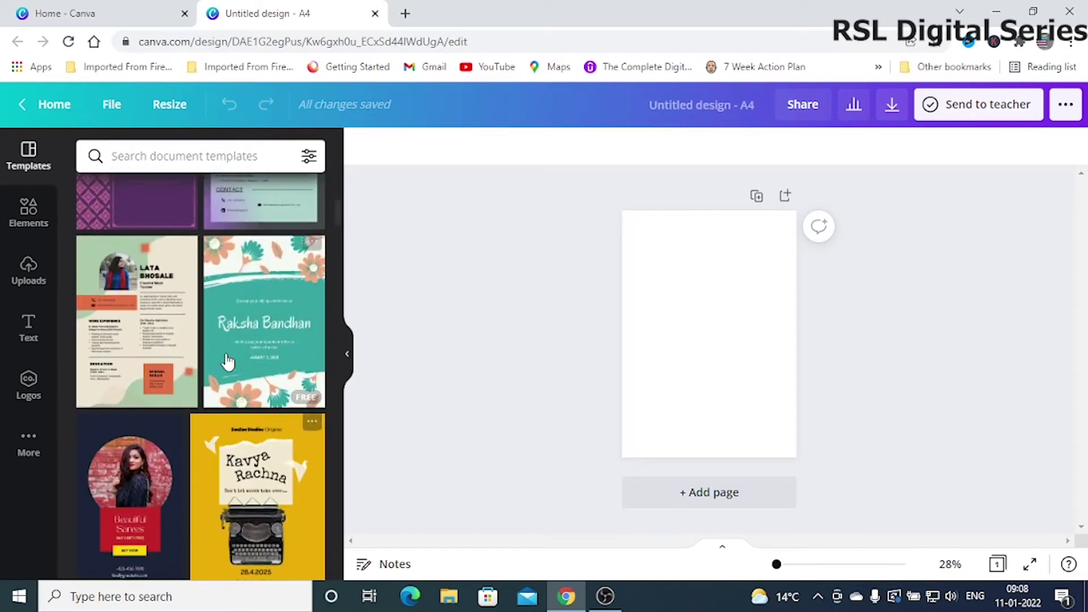
{"action": "scroll", "coordinate": [215, 338], "scroll_direction": "up", "scroll_amount": 4}
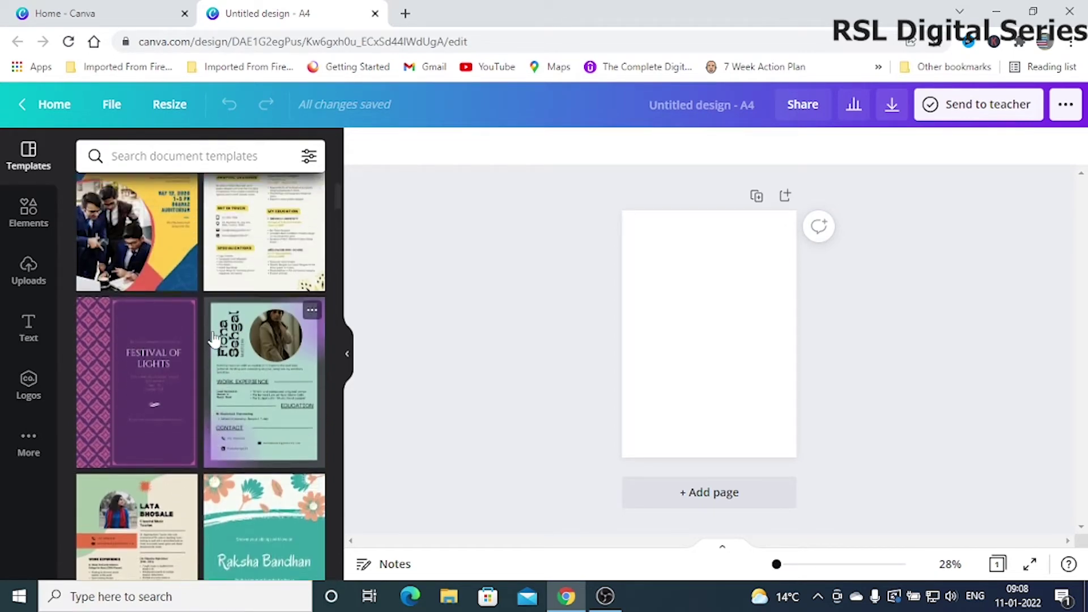
{"action": "scroll", "coordinate": [192, 367], "scroll_direction": "up", "scroll_amount": 4}
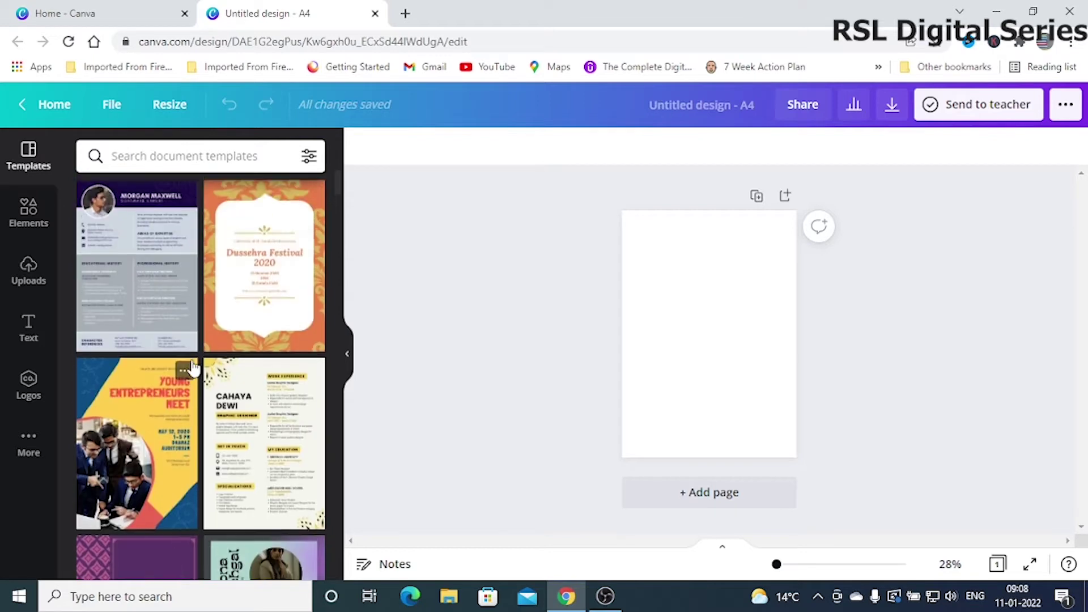
Search the document templates for "education" and look through the designs.
{"action": "left_click", "coordinate": [130, 159]}
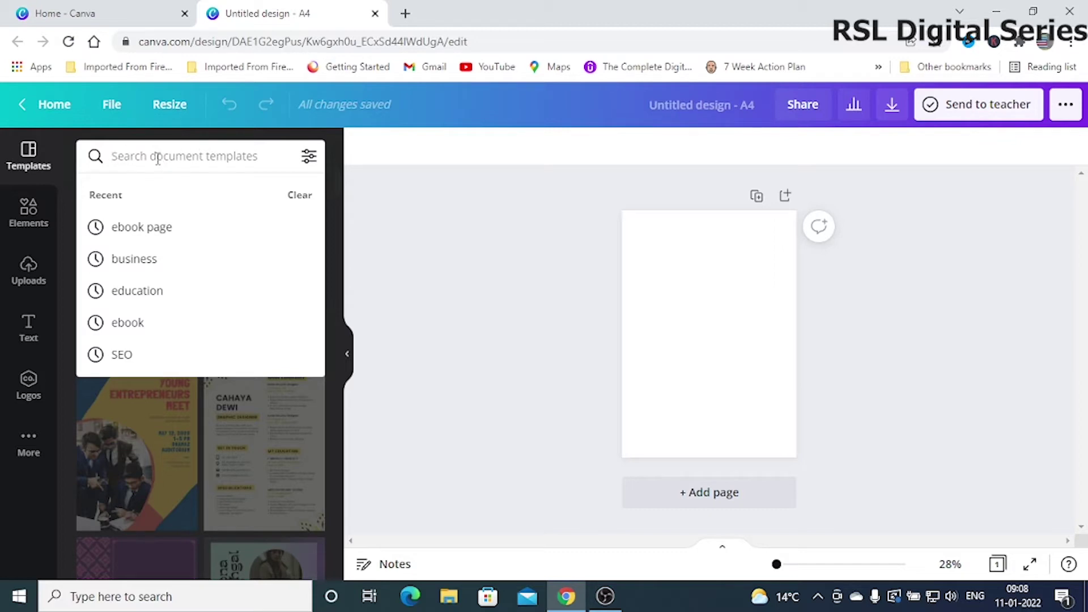
{"action": "type", "text": "educa"}
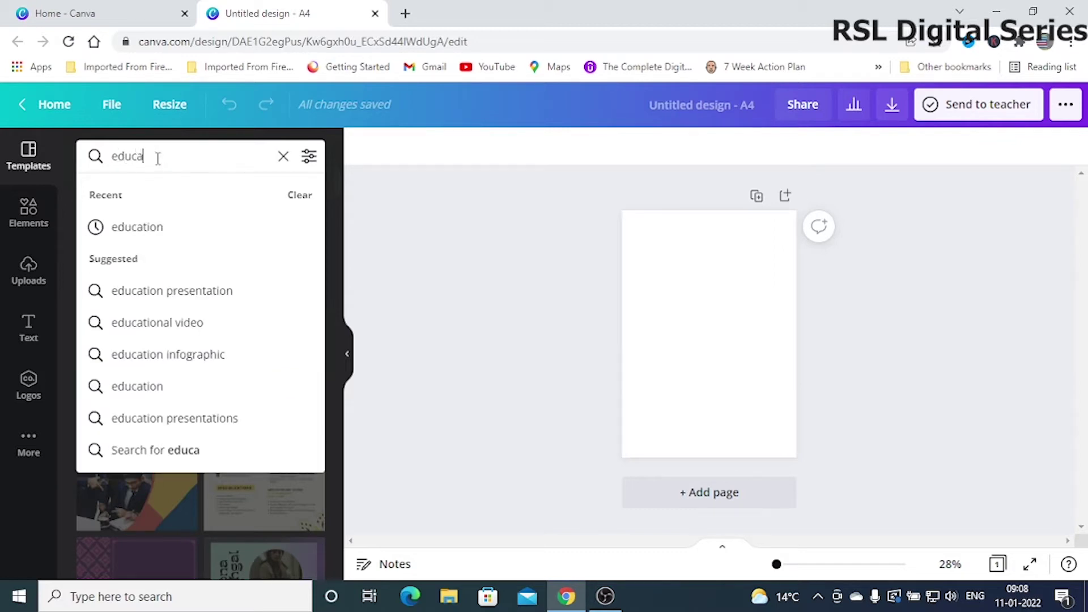
{"action": "type", "text": "tion"}
{"action": "key", "text": "Return"}
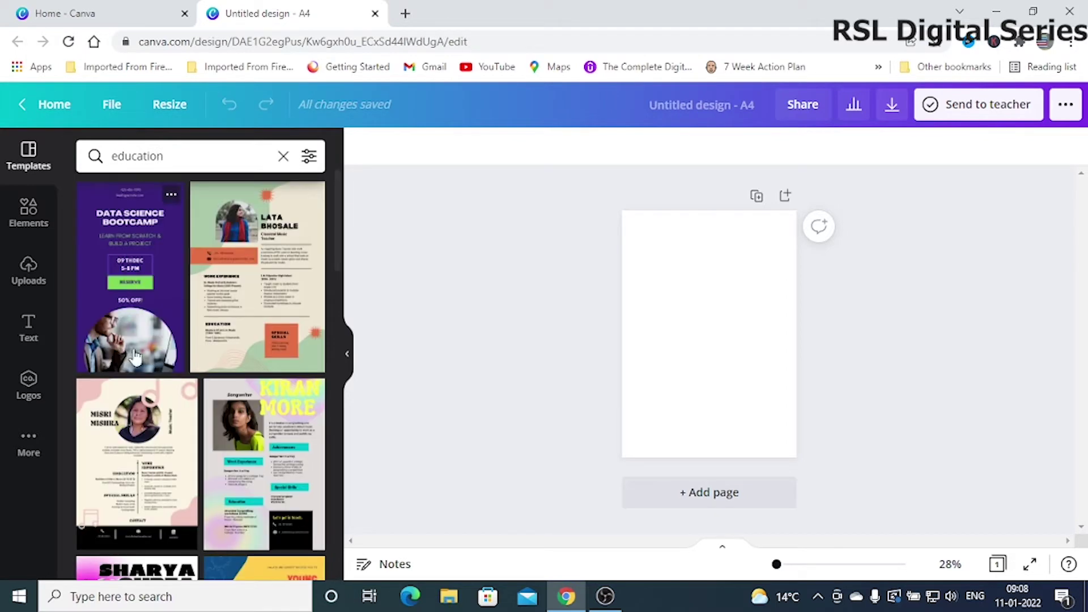
{"action": "scroll", "coordinate": [261, 464], "scroll_direction": "down", "scroll_amount": 5}
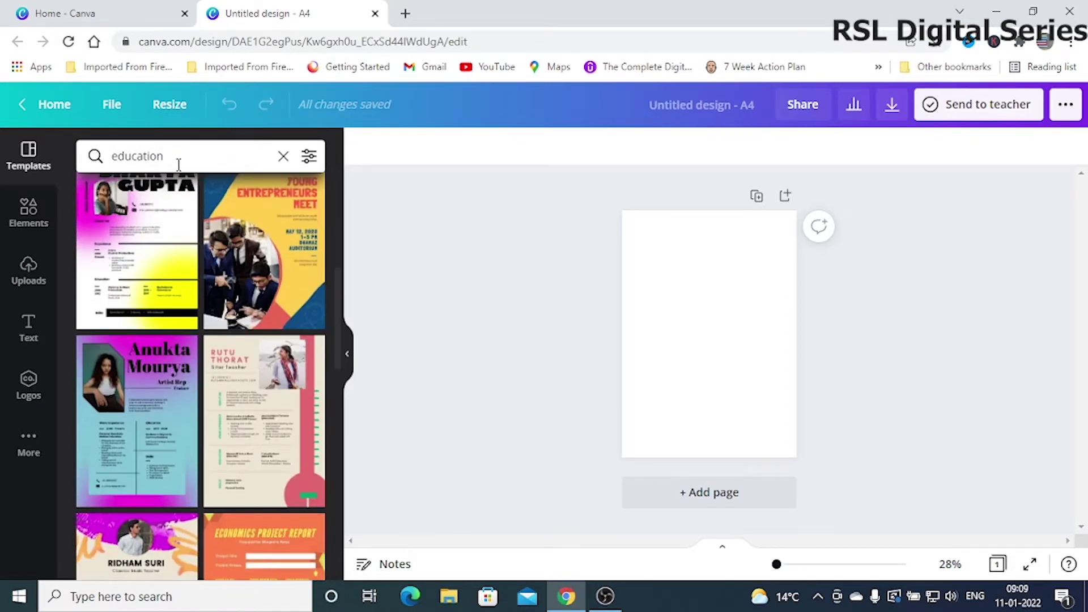
Search the document templates for "cooking" instead and browse through the designs.
{"action": "left_click_drag", "start_coordinate": [177, 157], "coordinate": [115, 152]}
{"action": "type", "text": "cook"}
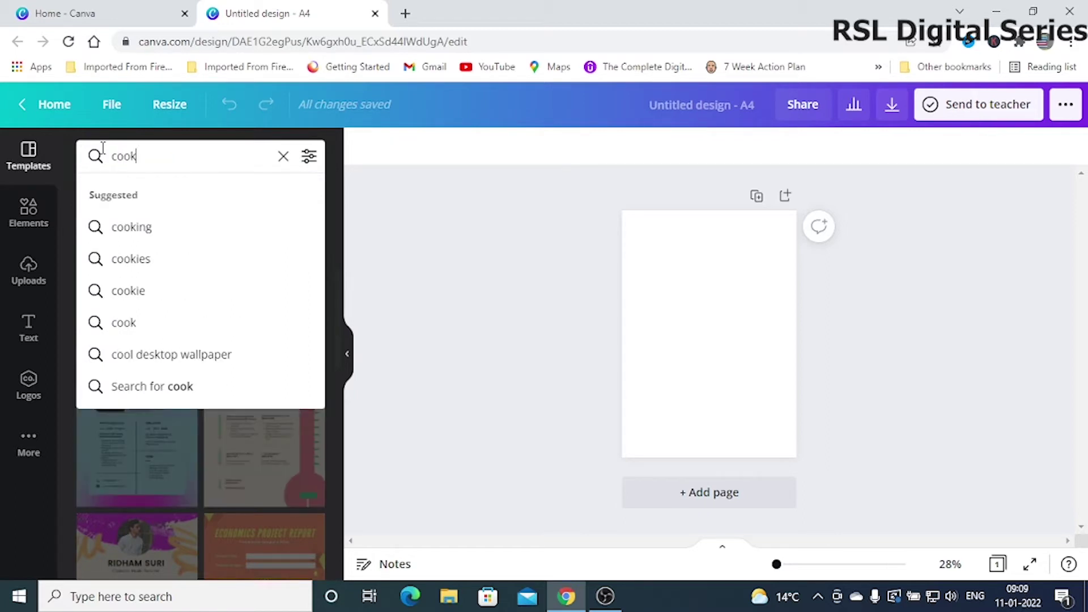
{"action": "left_click", "coordinate": [127, 227]}
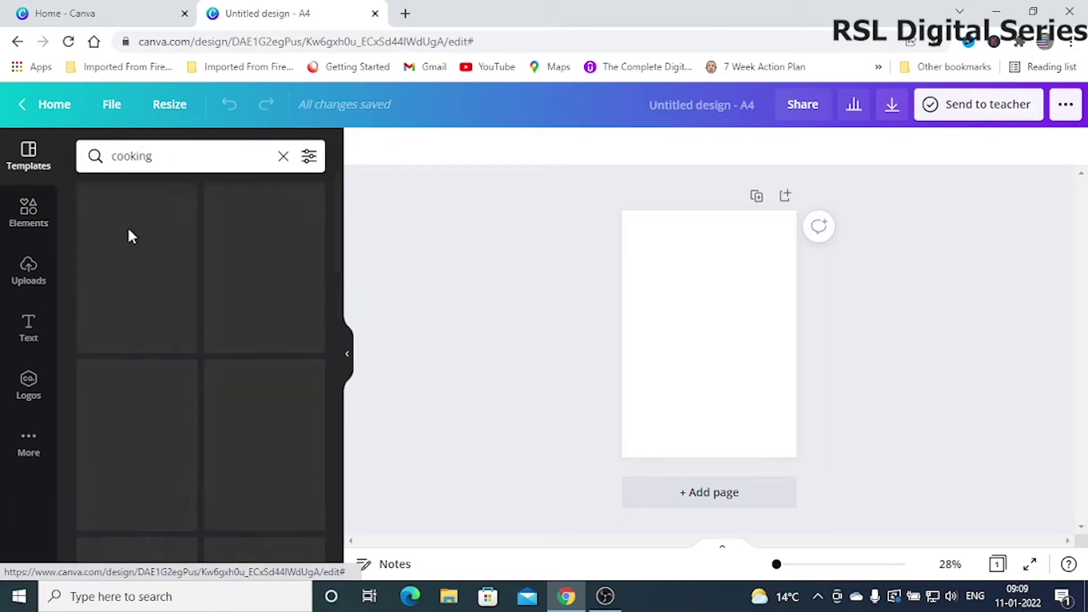
{"action": "scroll", "coordinate": [187, 339], "scroll_direction": "down", "scroll_amount": 5}
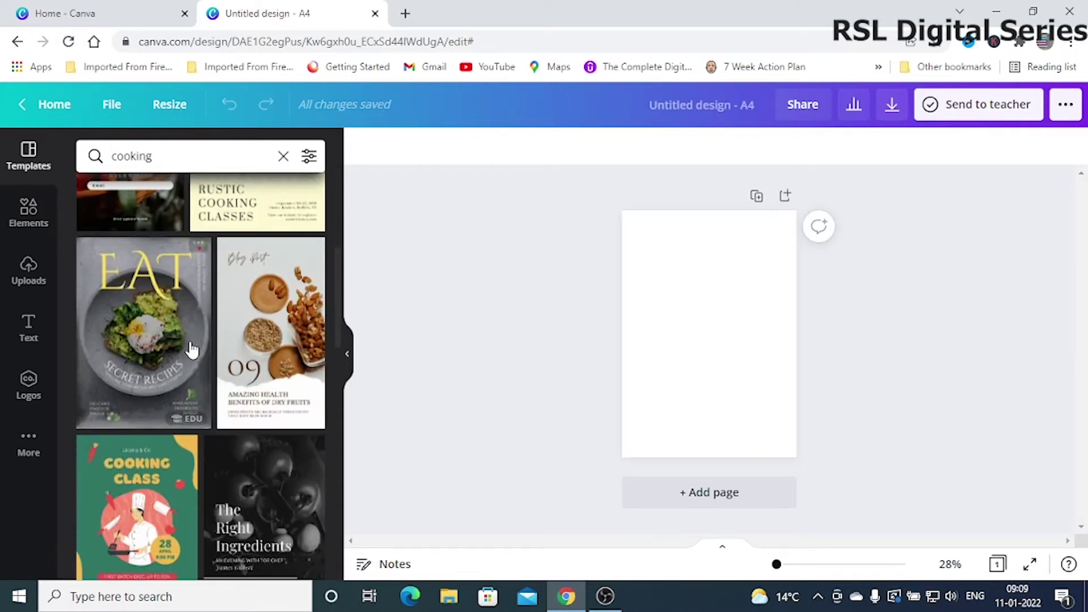
{"action": "scroll", "coordinate": [198, 369], "scroll_direction": "down", "scroll_amount": 10}
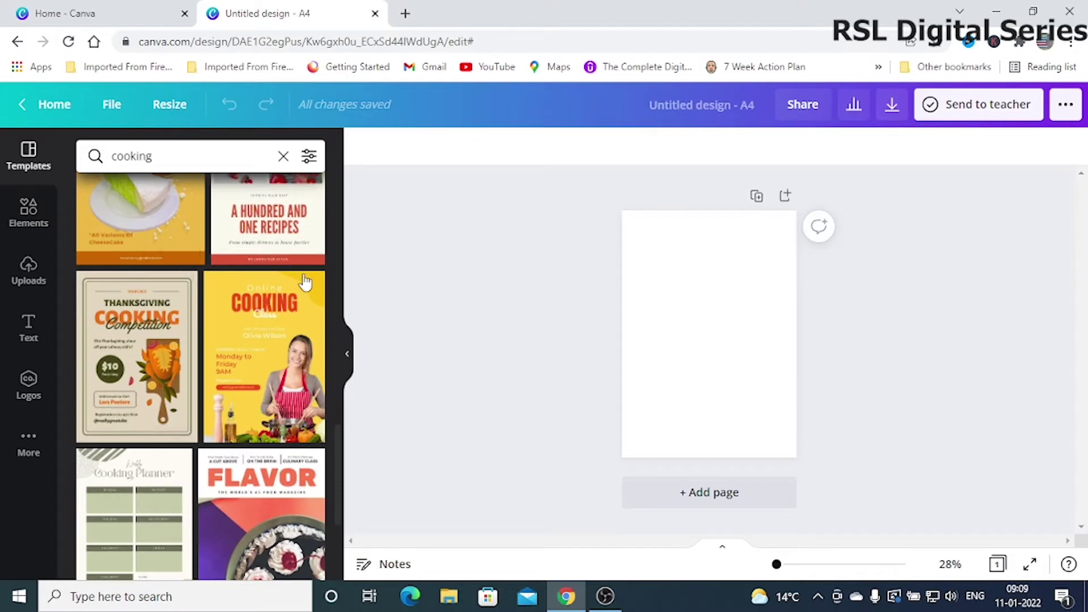
{"action": "scroll", "coordinate": [249, 508], "scroll_direction": "down", "scroll_amount": 12}
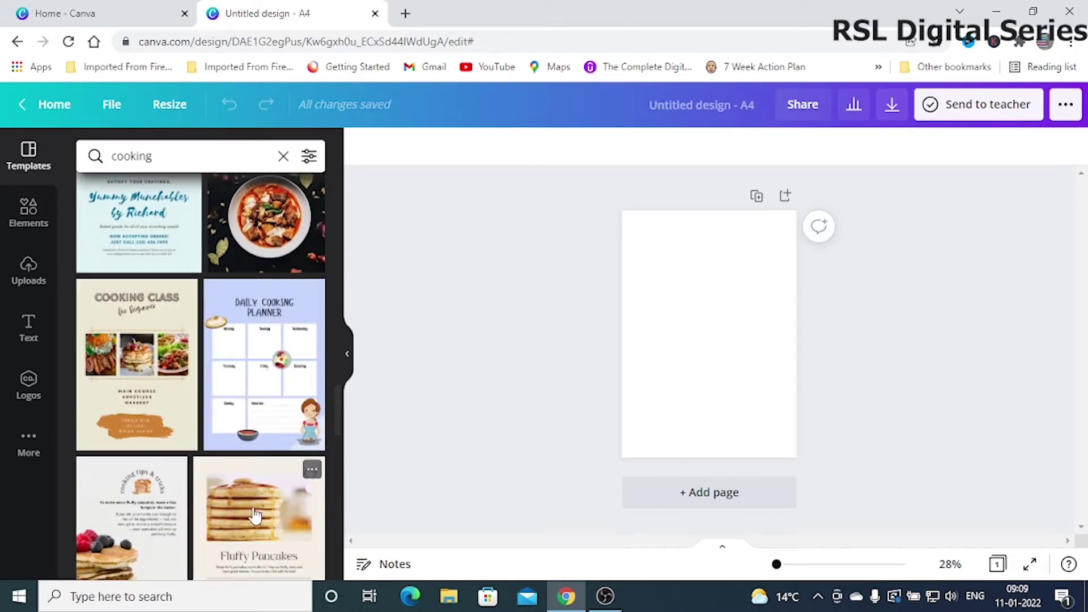
{"action": "scroll", "coordinate": [252, 513], "scroll_direction": "down", "scroll_amount": 5}
{"action": "scroll", "coordinate": [252, 513], "scroll_direction": "down", "scroll_amount": 5}
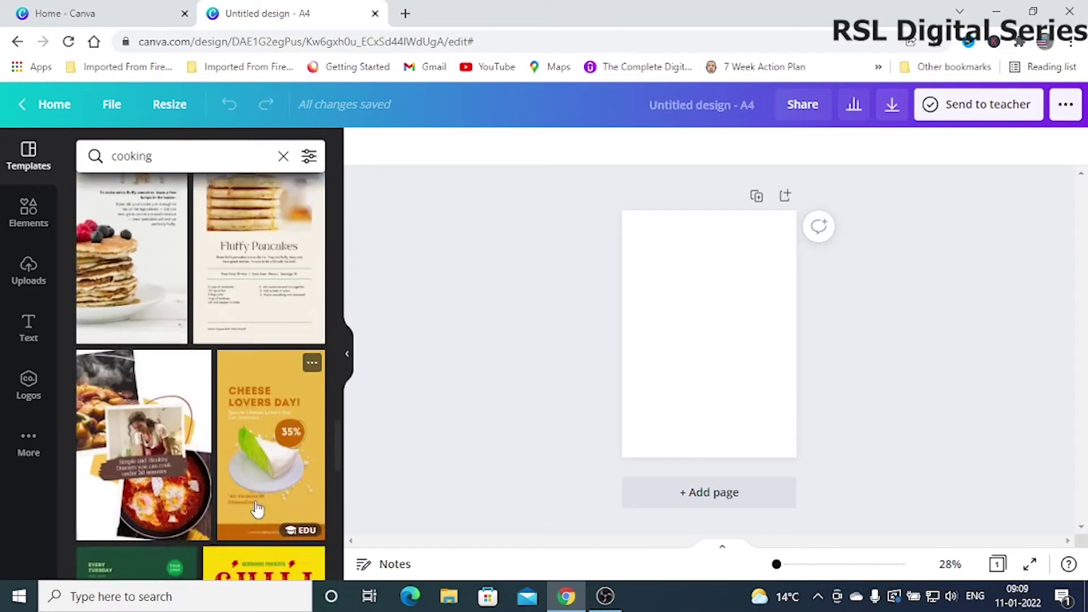
{"action": "scroll", "coordinate": [265, 502], "scroll_direction": "down", "scroll_amount": 10}
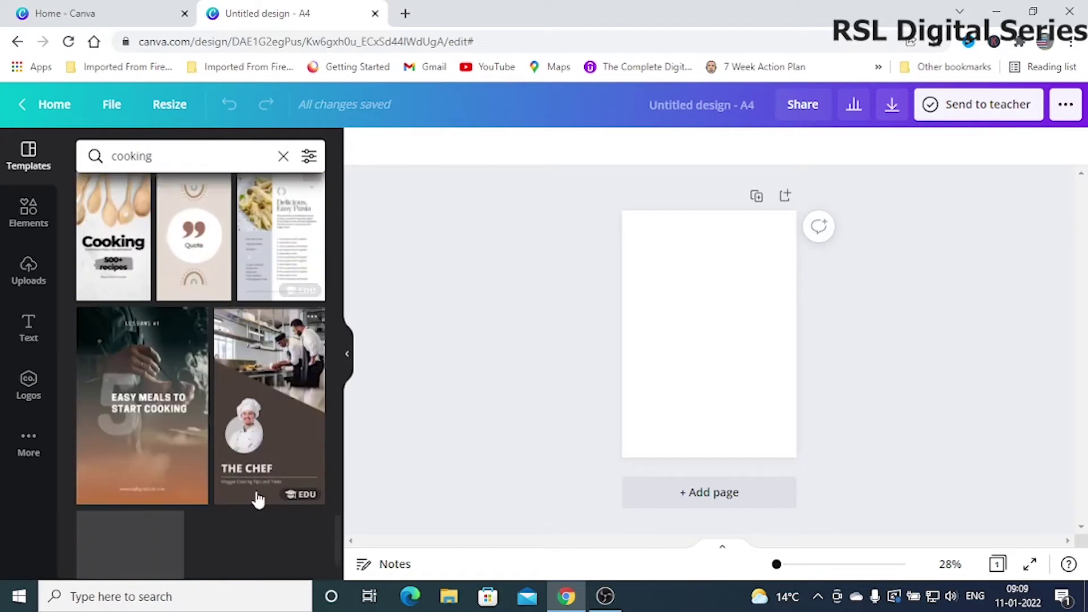
{"action": "scroll", "coordinate": [256, 490], "scroll_direction": "down", "scroll_amount": 5}
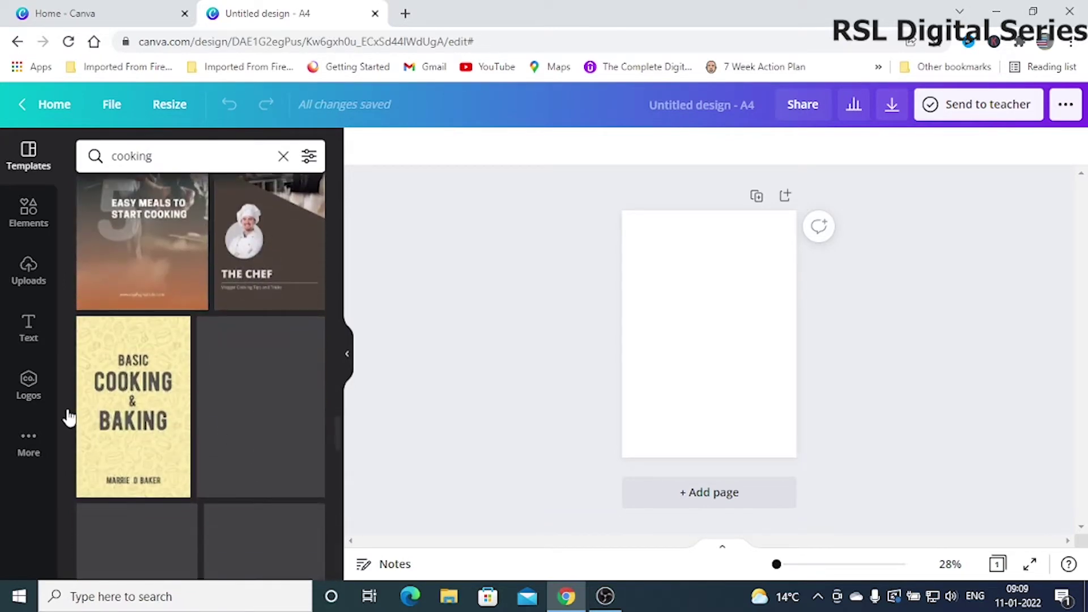
{"action": "scroll", "coordinate": [214, 417], "scroll_direction": "down", "scroll_amount": 10}
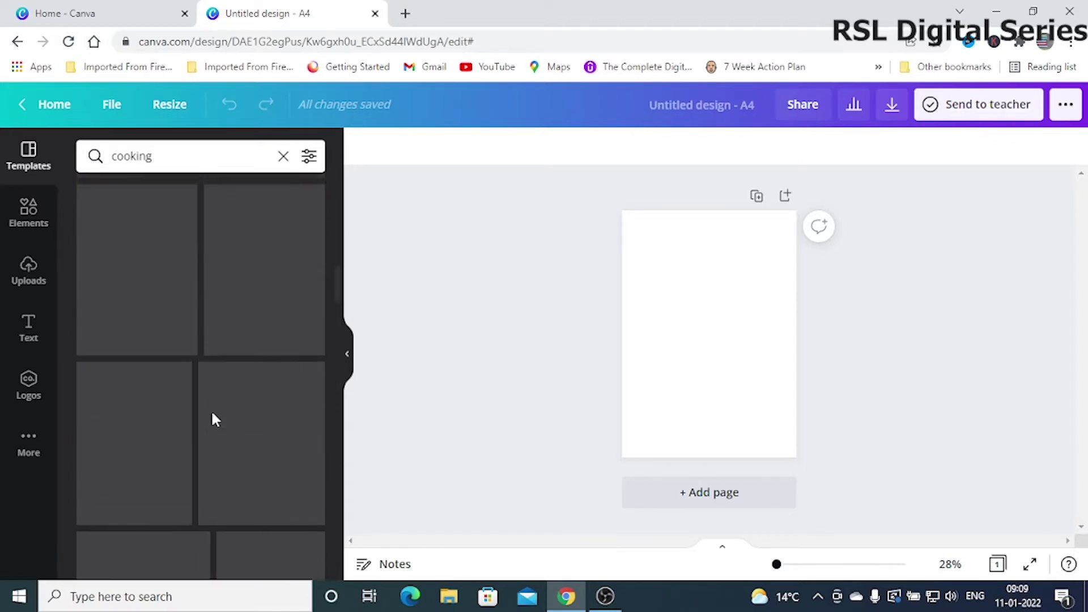
Search the document templates for "ebook" and look through the cover designs.
{"action": "left_click", "coordinate": [152, 158]}
{"action": "double_click", "coordinate": [114, 158]}
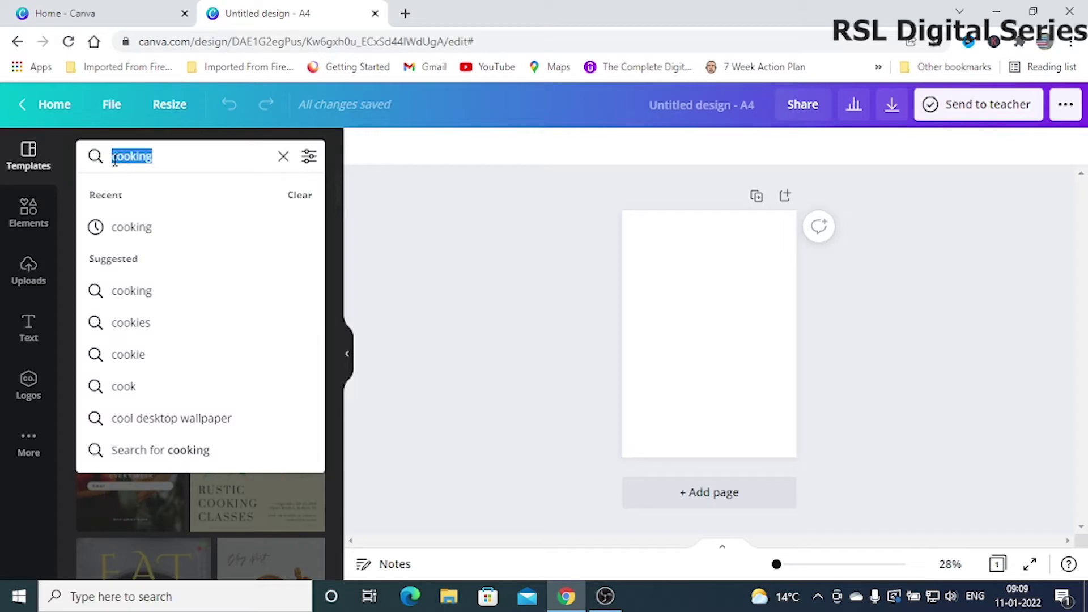
{"action": "type", "text": "eb"}
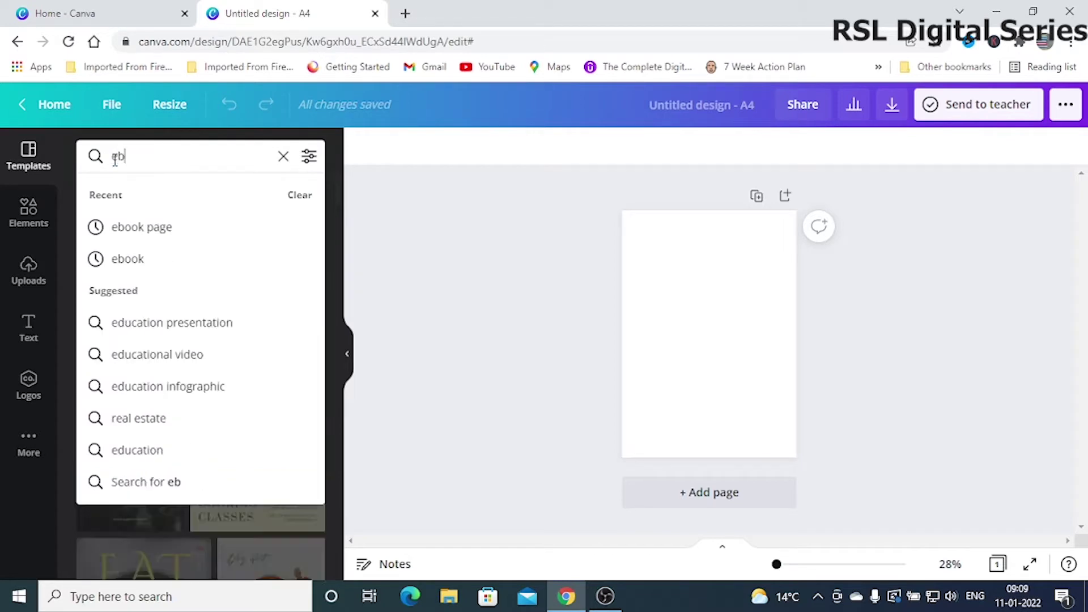
{"action": "type", "text": "ook"}
{"action": "key", "text": "Return"}
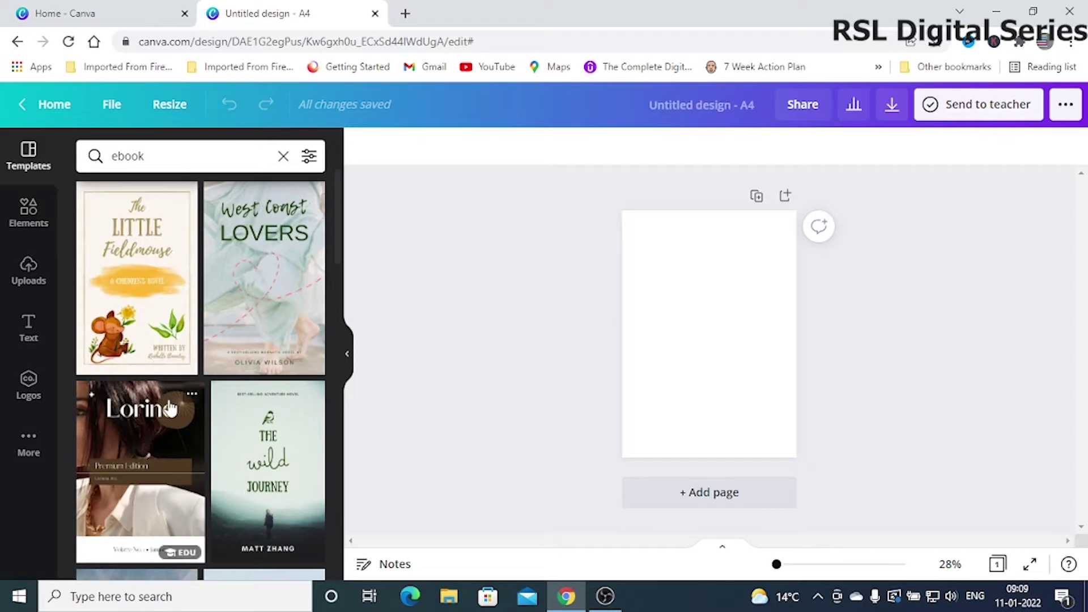
{"action": "scroll", "coordinate": [173, 416], "scroll_direction": "down", "scroll_amount": 5}
{"action": "scroll", "coordinate": [173, 416], "scroll_direction": "down", "scroll_amount": 5}
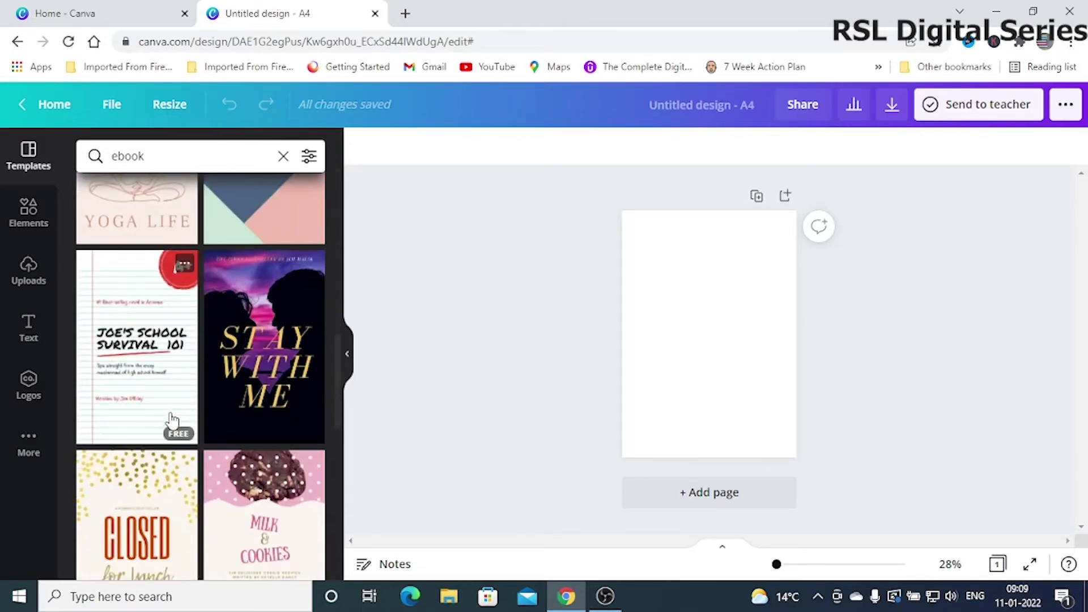
{"action": "scroll", "coordinate": [172, 419], "scroll_direction": "down", "scroll_amount": 10}
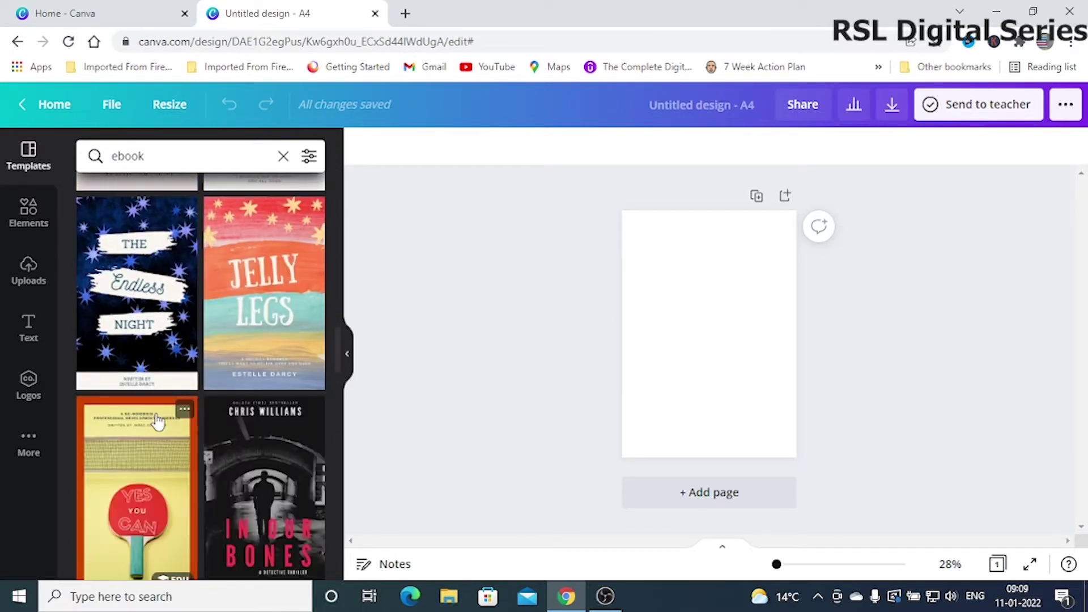
Search the document templates for "ebook page" and look through the cover and inner page designs.
{"action": "scroll", "coordinate": [211, 419], "scroll_direction": "down", "scroll_amount": 10}
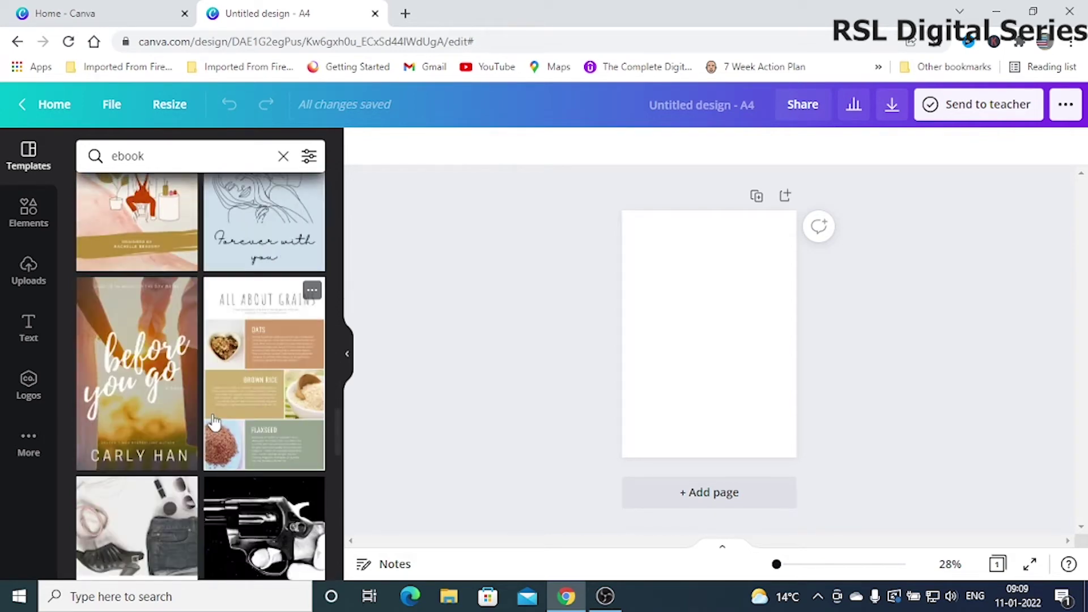
{"action": "scroll", "coordinate": [213, 422], "scroll_direction": "down", "scroll_amount": 5}
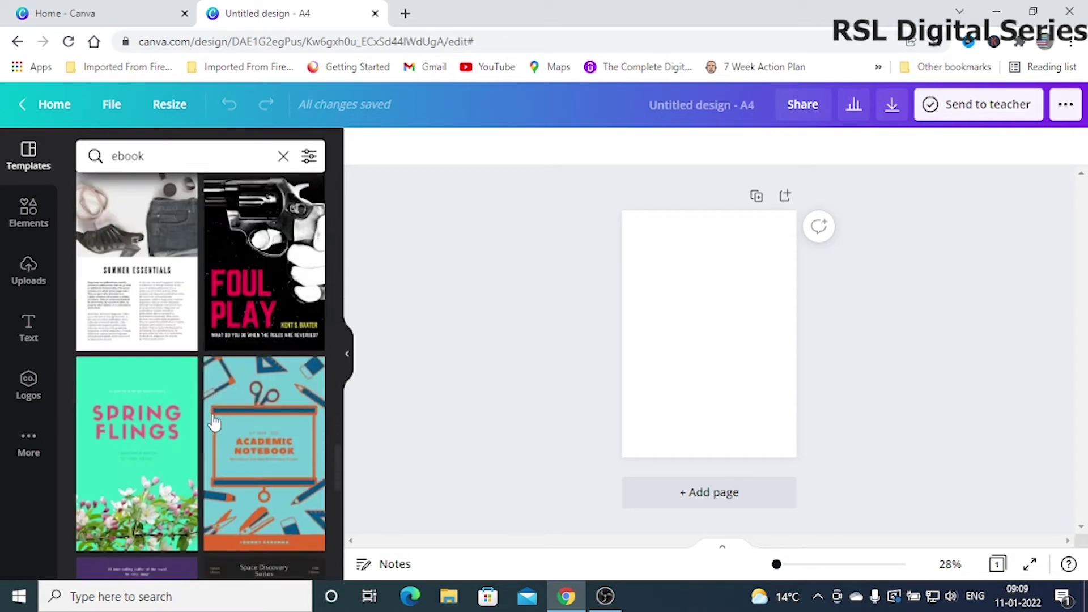
{"action": "left_click", "coordinate": [163, 155]}
{"action": "left_click", "coordinate": [153, 227]}
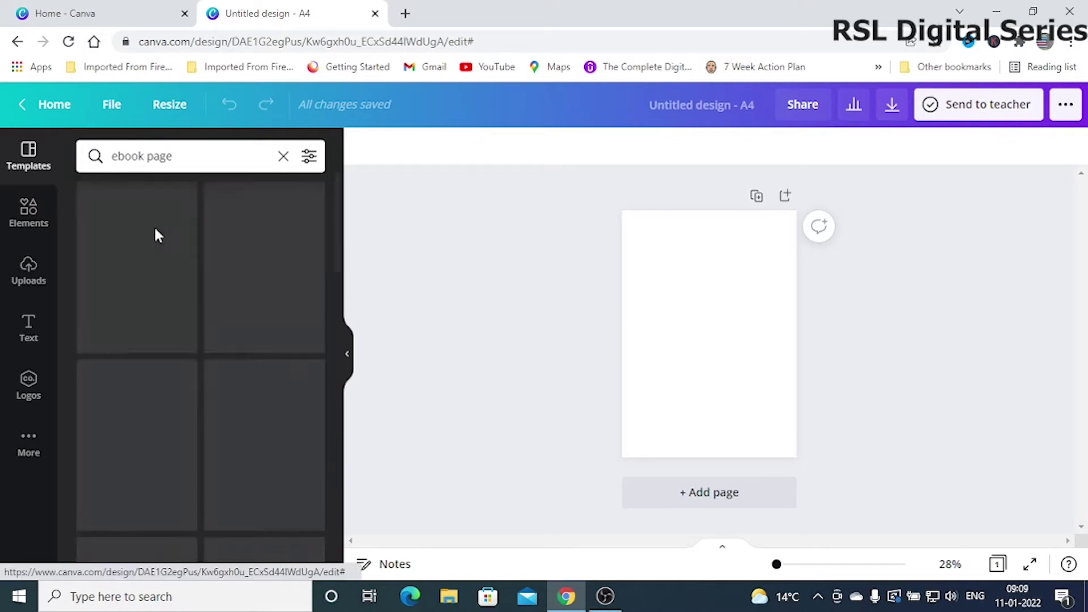
{"action": "scroll", "coordinate": [229, 415], "scroll_direction": "down", "scroll_amount": 5}
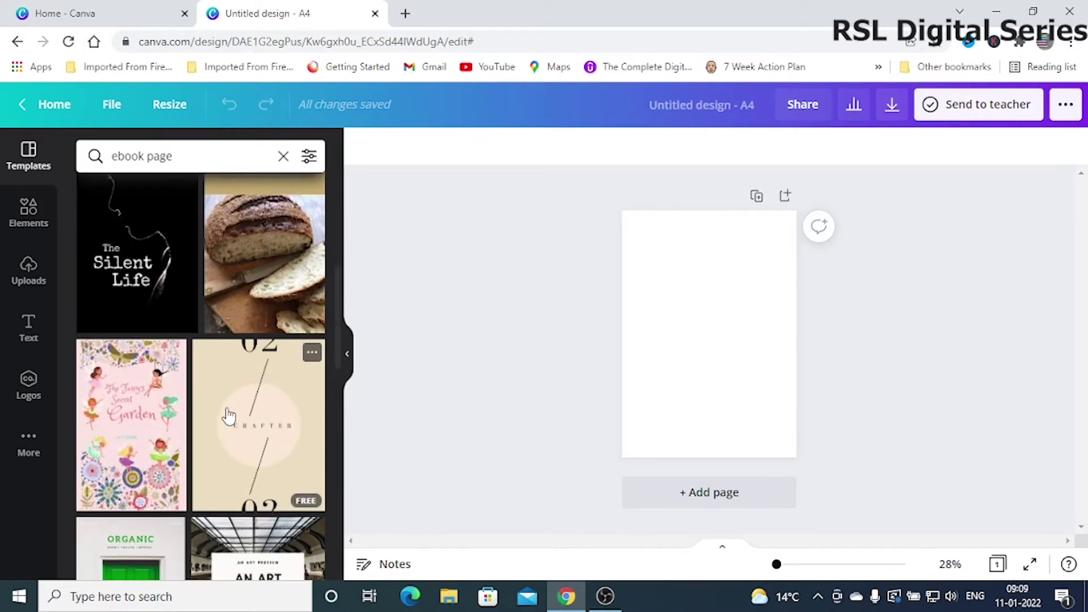
{"action": "scroll", "coordinate": [228, 415], "scroll_direction": "down", "scroll_amount": 10}
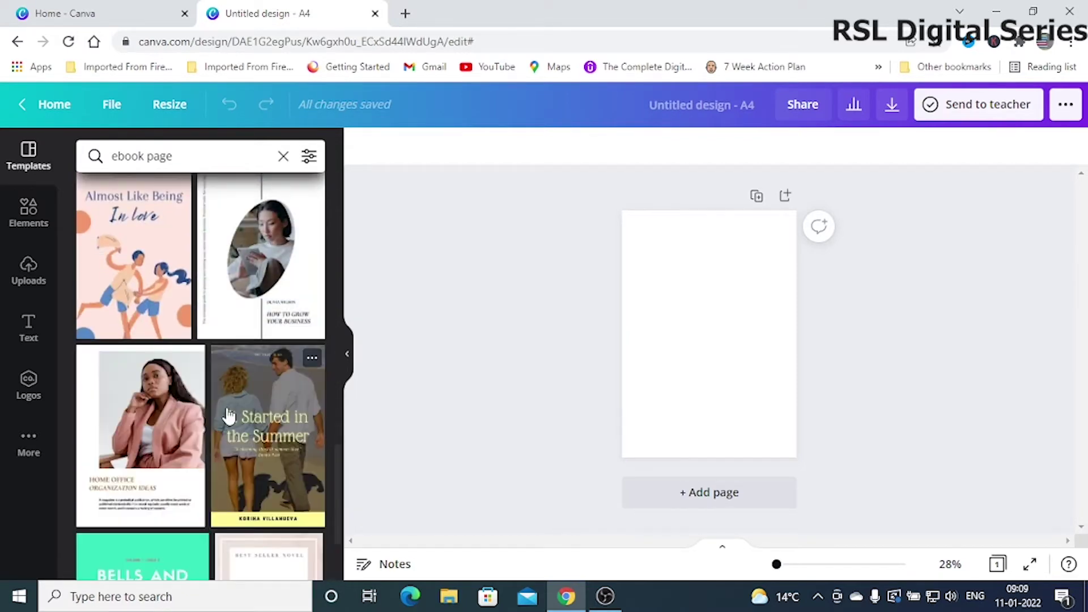
{"action": "scroll", "coordinate": [228, 415], "scroll_direction": "down", "scroll_amount": 10}
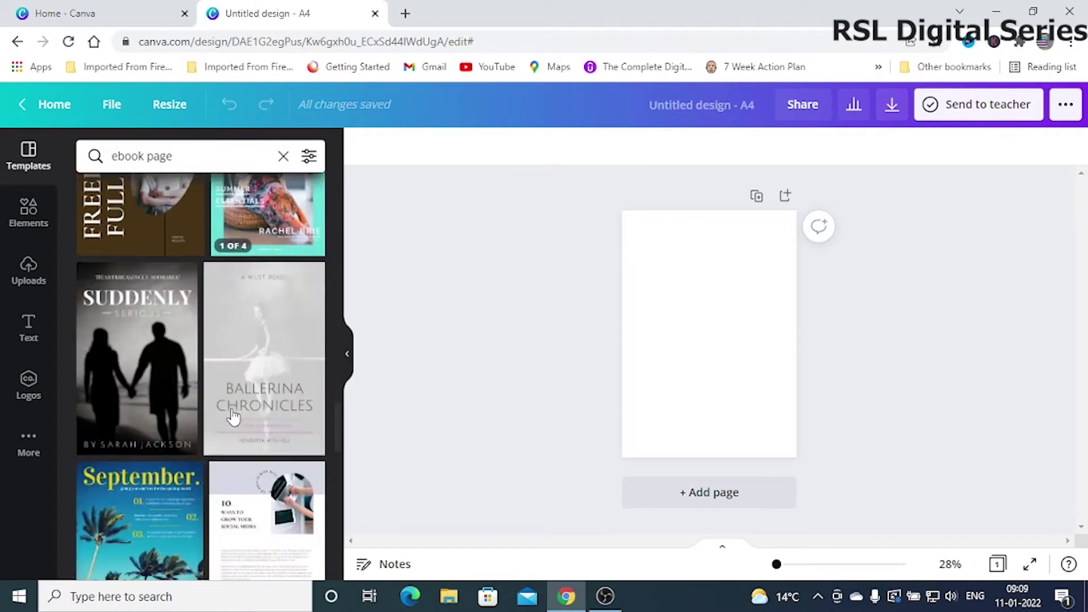
{"action": "scroll", "coordinate": [233, 417], "scroll_direction": "down", "scroll_amount": 2}
{"action": "scroll", "coordinate": [233, 417], "scroll_direction": "up", "scroll_amount": 5}
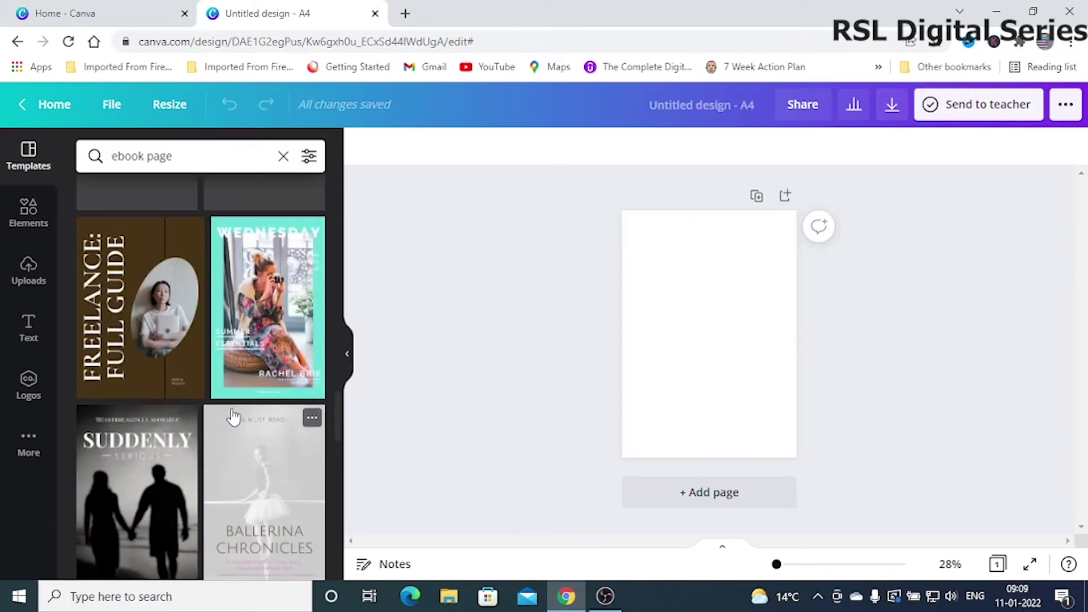
{"action": "scroll", "coordinate": [233, 417], "scroll_direction": "down", "scroll_amount": 8}
{"action": "scroll", "coordinate": [233, 416], "scroll_direction": "down", "scroll_amount": 1}
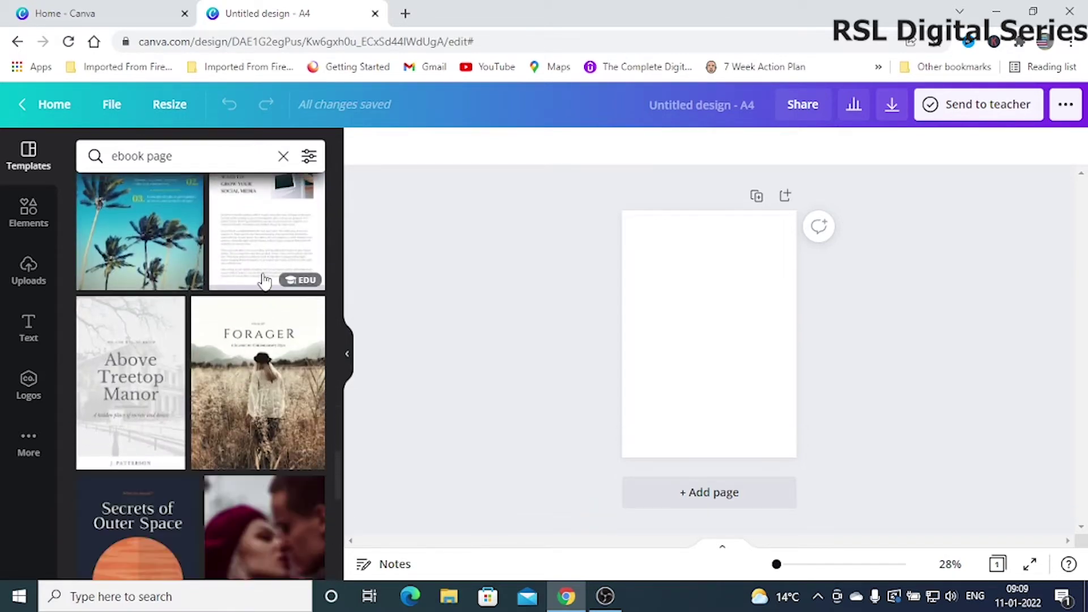
{"action": "scroll", "coordinate": [238, 417], "scroll_direction": "down", "scroll_amount": 5}
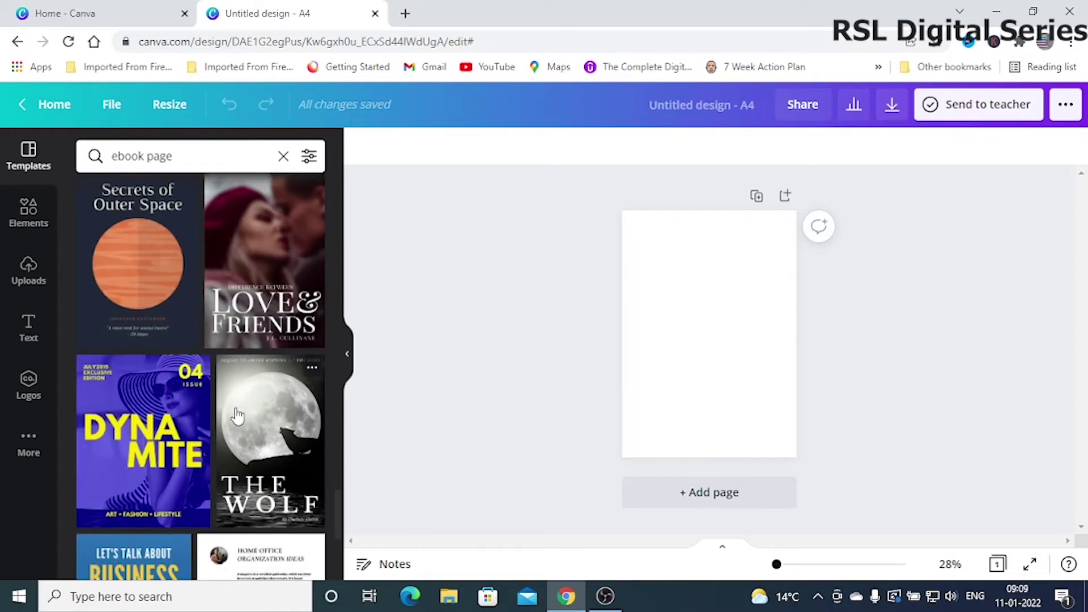
{"action": "scroll", "coordinate": [238, 416], "scroll_direction": "down", "scroll_amount": 4}
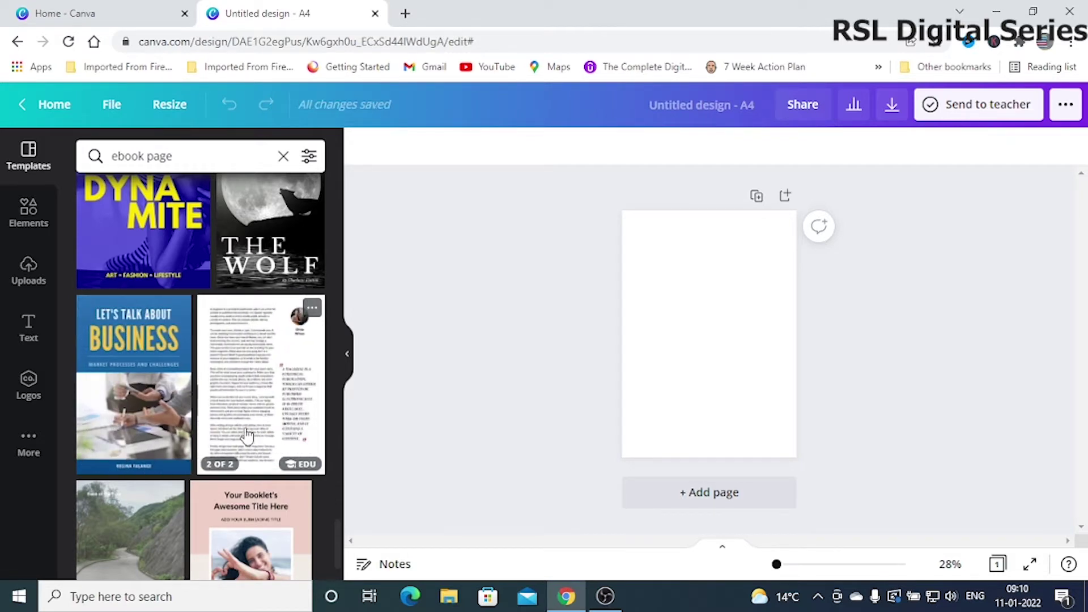
{"action": "scroll", "coordinate": [247, 435], "scroll_direction": "down", "scroll_amount": 1}
{"action": "scroll", "coordinate": [252, 437], "scroll_direction": "down", "scroll_amount": 3}
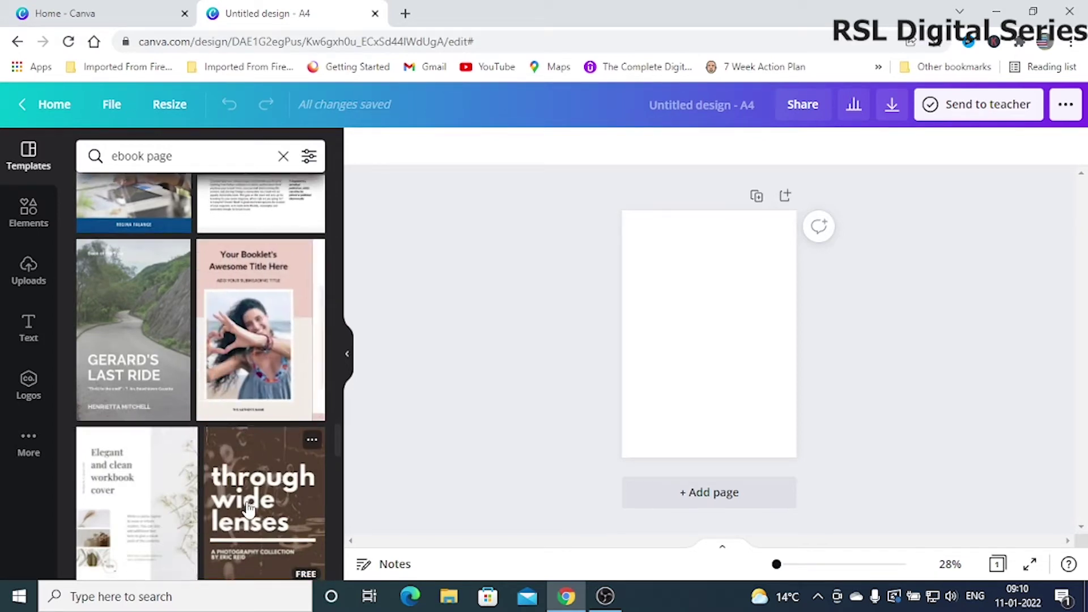
{"action": "scroll", "coordinate": [199, 487], "scroll_direction": "down", "scroll_amount": 1}
Apply all 4 pages of the Blue Business Guide Ebook template to the document.
{"action": "scroll", "coordinate": [170, 470], "scroll_direction": "up", "scroll_amount": 6}
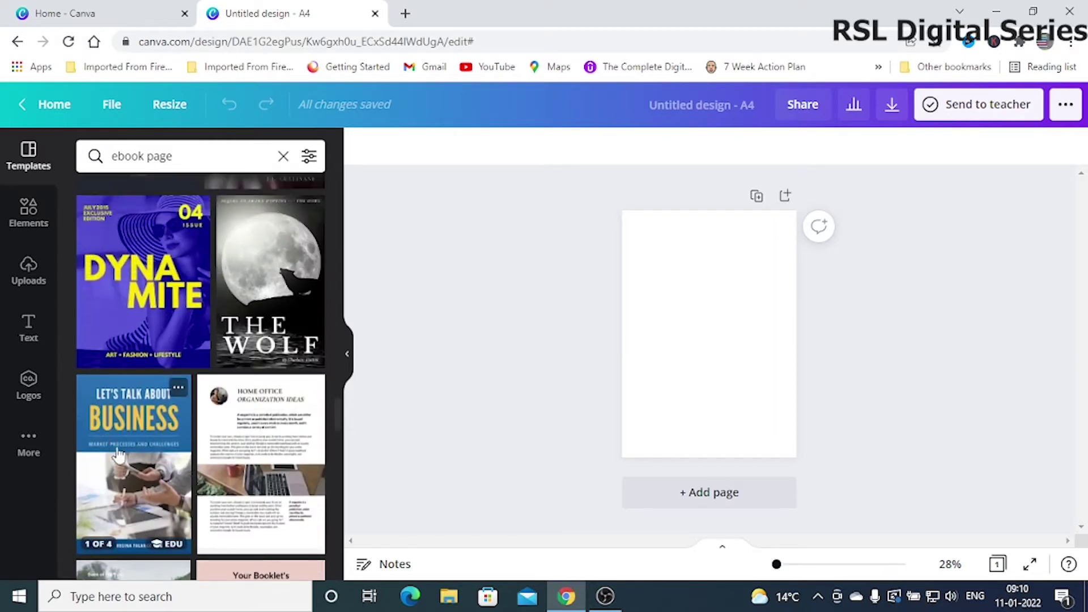
{"action": "left_click", "coordinate": [144, 461]}
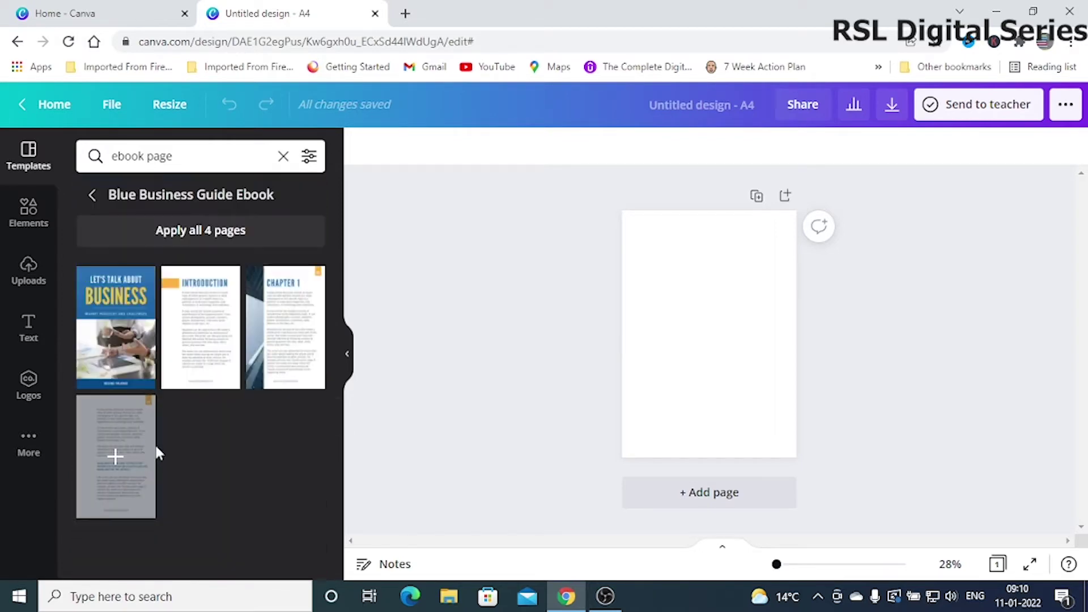
{"action": "left_click", "coordinate": [186, 240]}
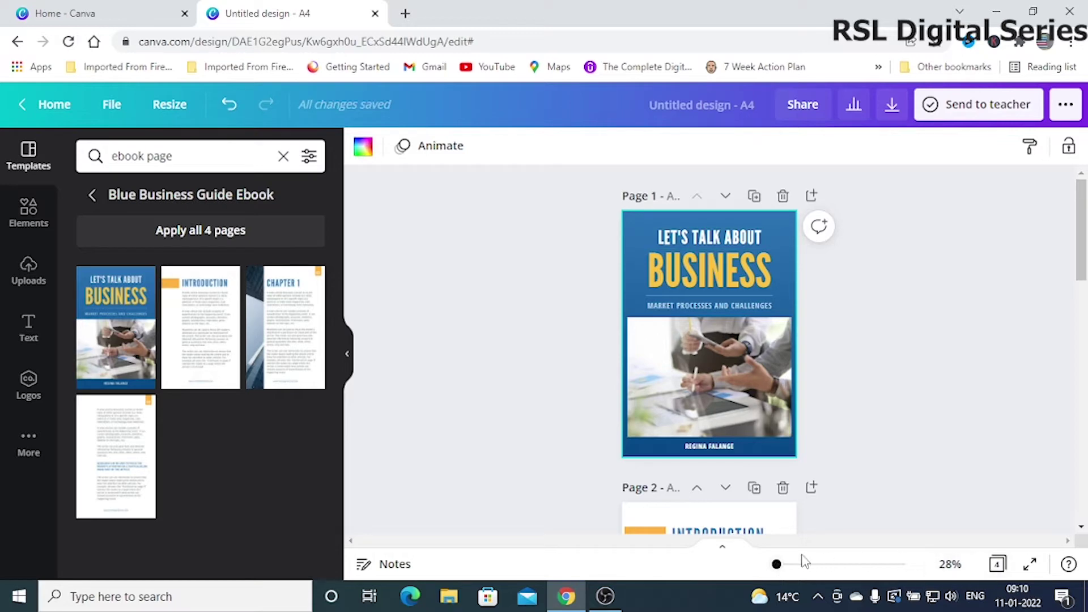
Examine the applied template's pages from the cover through page 4, then return to the cover.
{"action": "left_click_drag", "start_coordinate": [776, 565], "coordinate": [785, 565]}
{"action": "scroll", "coordinate": [741, 454], "scroll_direction": "up", "scroll_amount": 4}
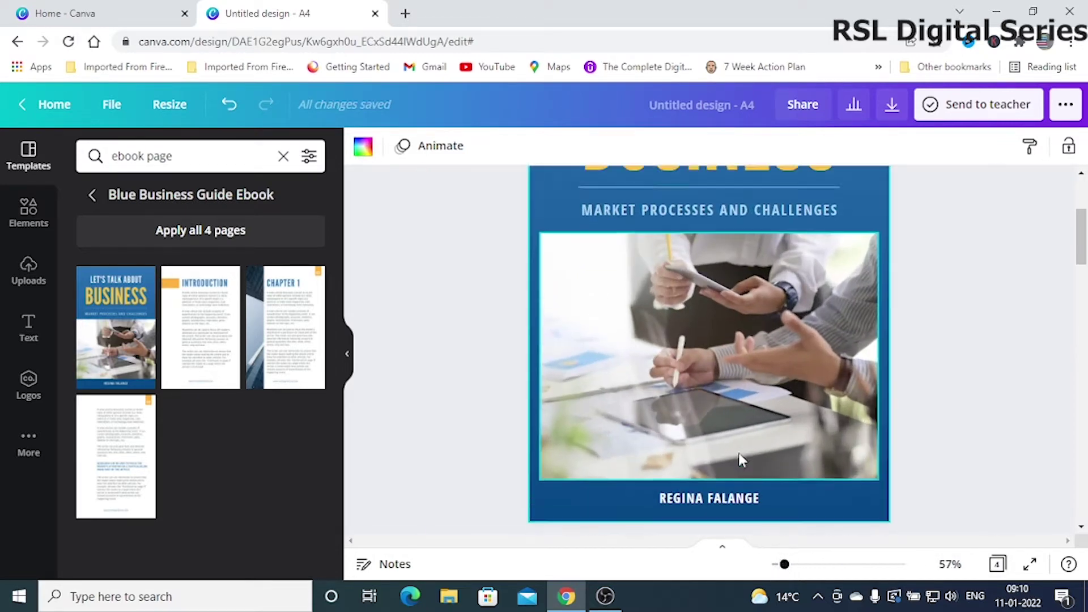
{"action": "scroll", "coordinate": [787, 391], "scroll_direction": "down", "scroll_amount": 8}
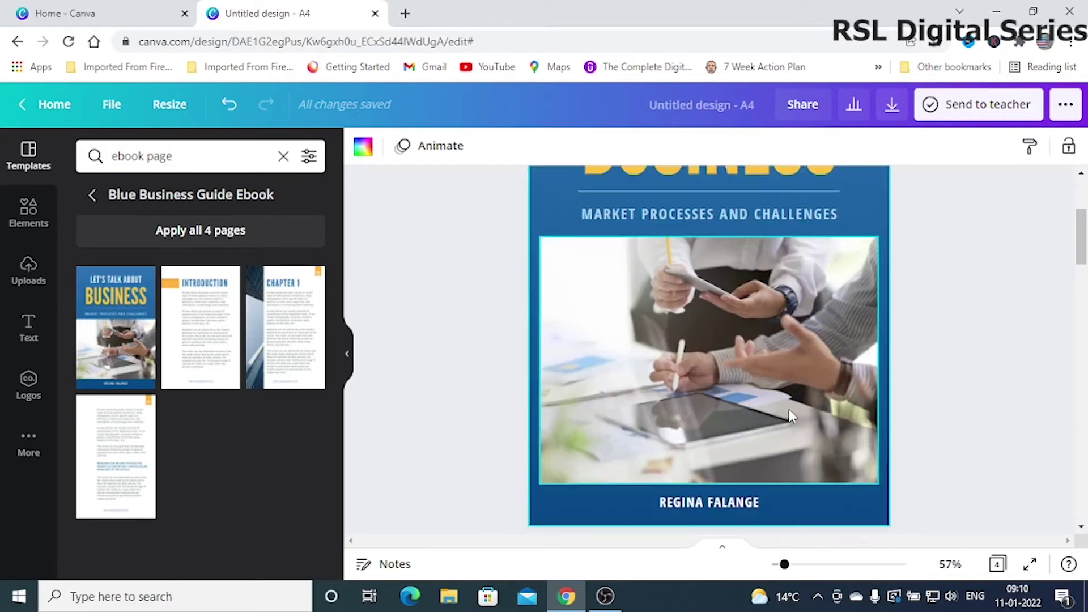
{"action": "scroll", "coordinate": [787, 417], "scroll_direction": "down", "scroll_amount": 6}
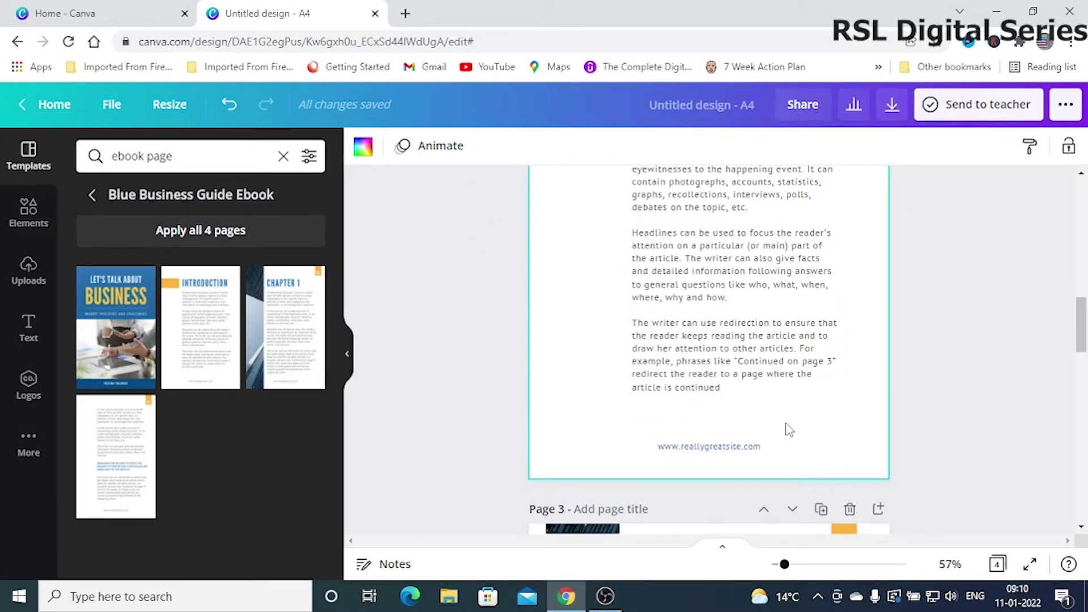
{"action": "scroll", "coordinate": [814, 447], "scroll_direction": "down", "scroll_amount": 10}
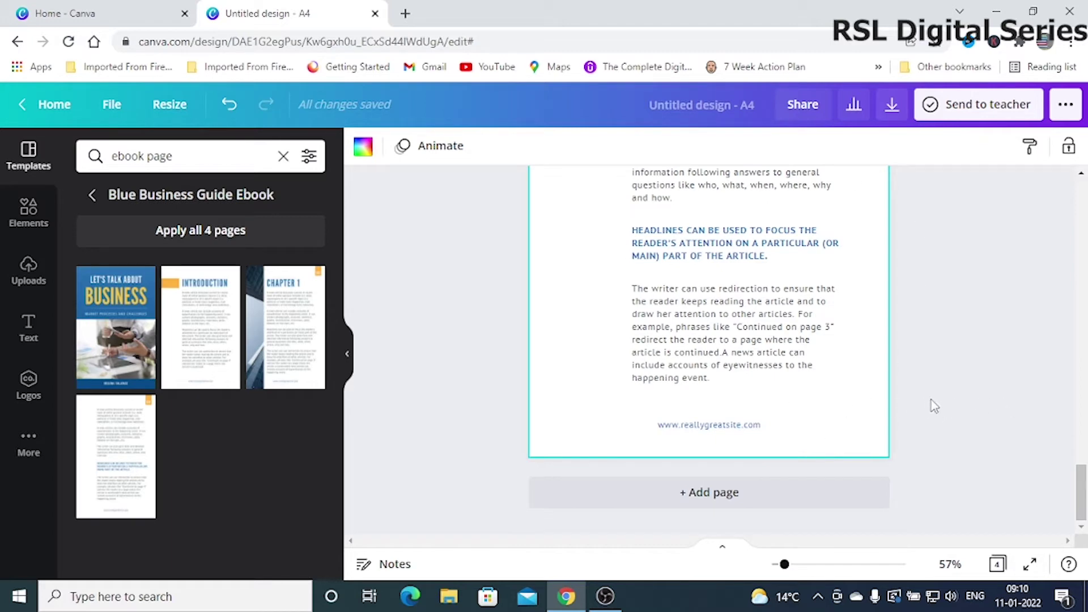
{"action": "scroll", "coordinate": [784, 571], "scroll_direction": "up", "scroll_amount": 1}
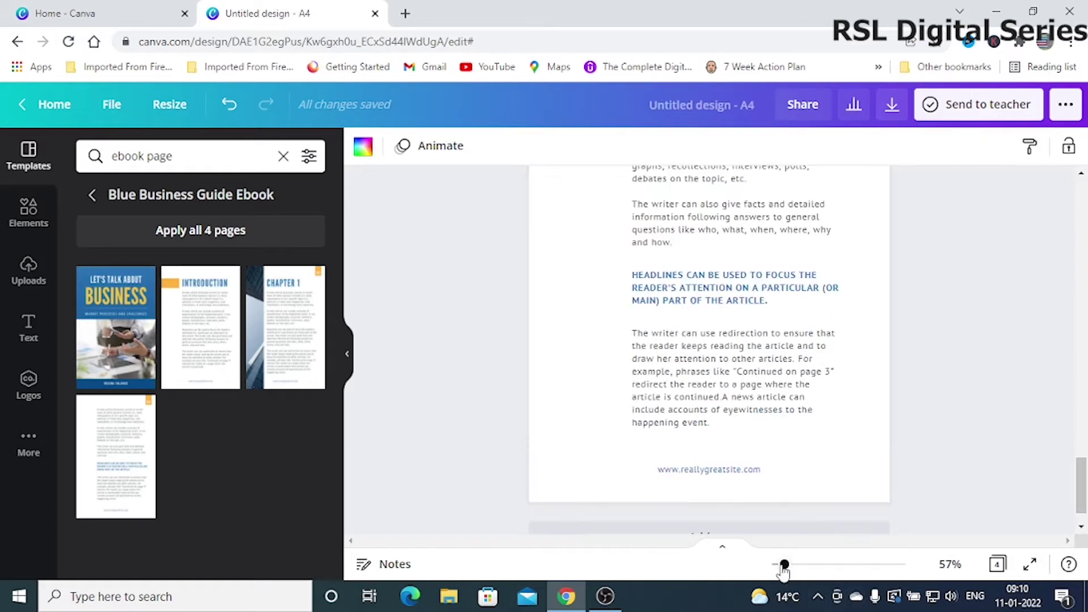
{"action": "left_click_drag", "start_coordinate": [782, 566], "coordinate": [776, 566]}
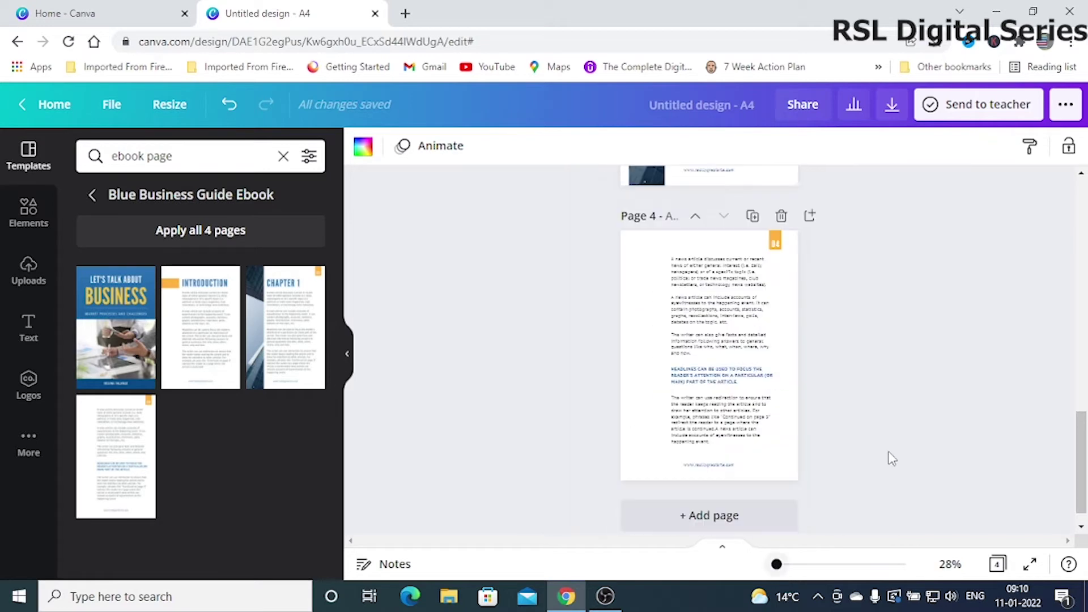
{"action": "scroll", "coordinate": [890, 454], "scroll_direction": "up", "scroll_amount": 10}
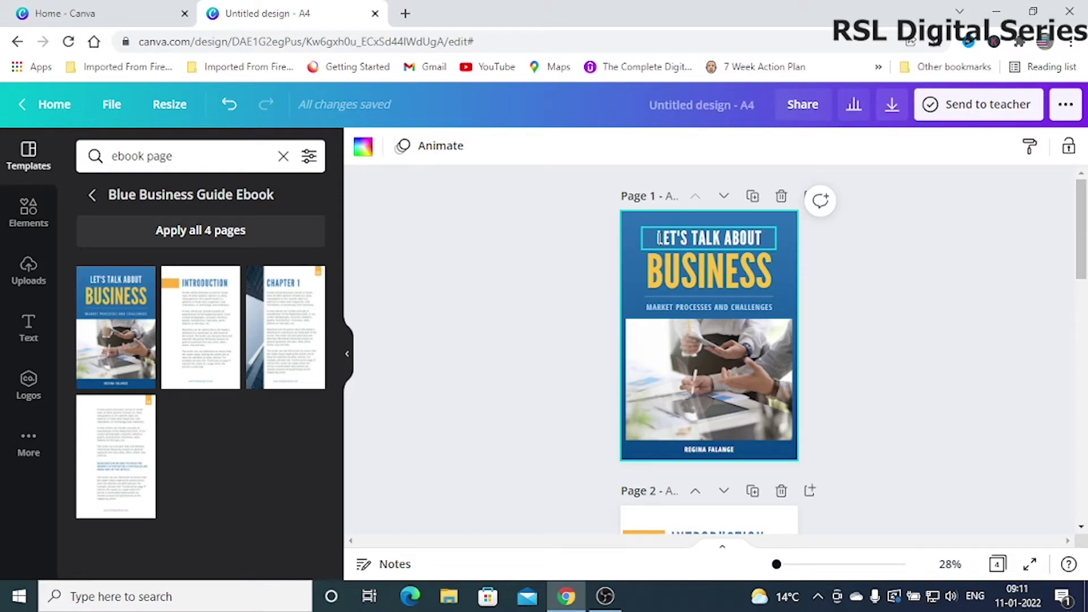
Replace the cover's "LET'S TALK ABOUT" line with "AN EBOOK ON".
{"action": "left_click", "coordinate": [751, 238]}
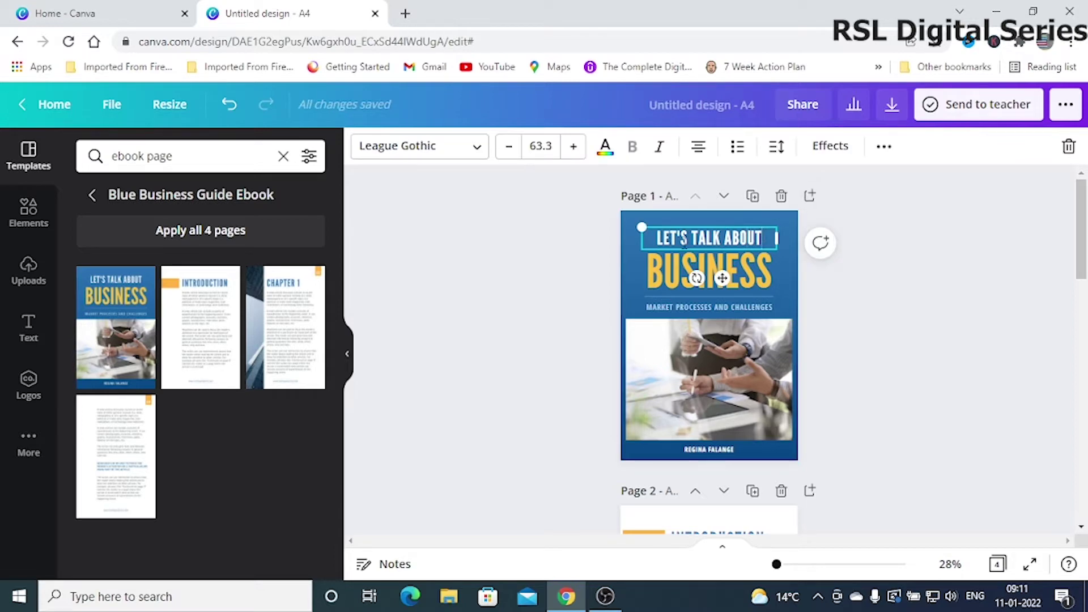
{"action": "left_click_drag", "start_coordinate": [674, 238], "coordinate": [759, 238]}
{"action": "type", "text": "AN"}
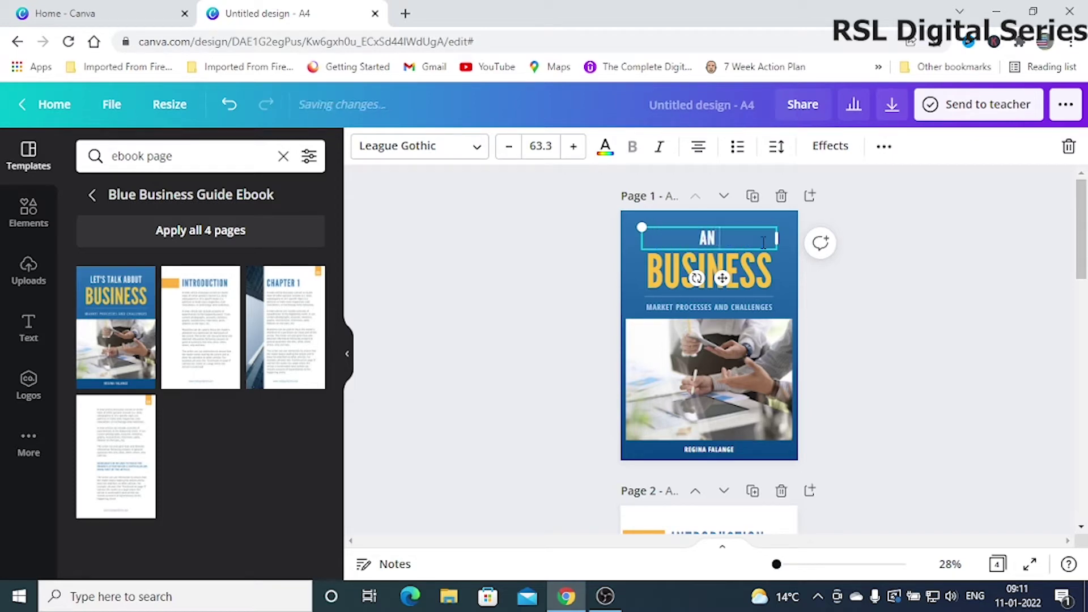
{"action": "type", "text": " EBOOK ON"}
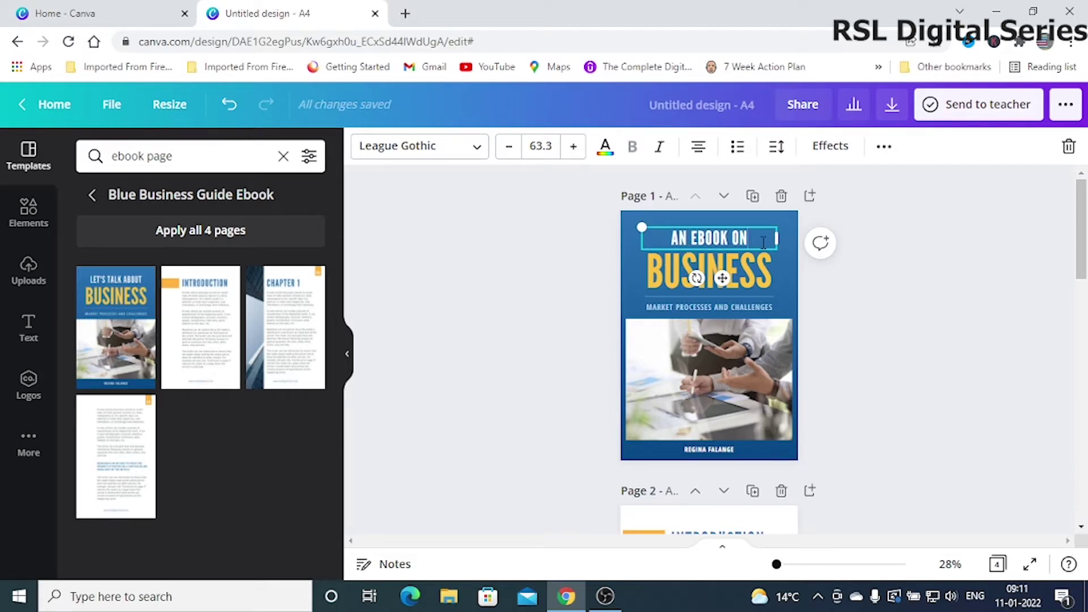
Replace the large yellow cover title "BUSINESS" with "CONTENT WRITING".
{"action": "double_click", "coordinate": [757, 282]}
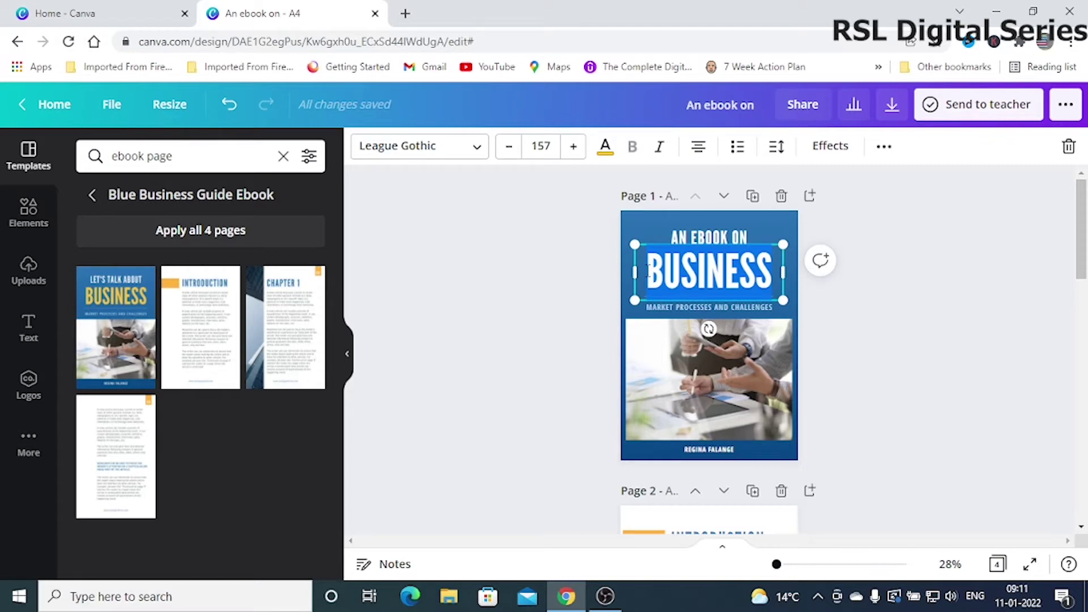
{"action": "type", "text": "CON"}
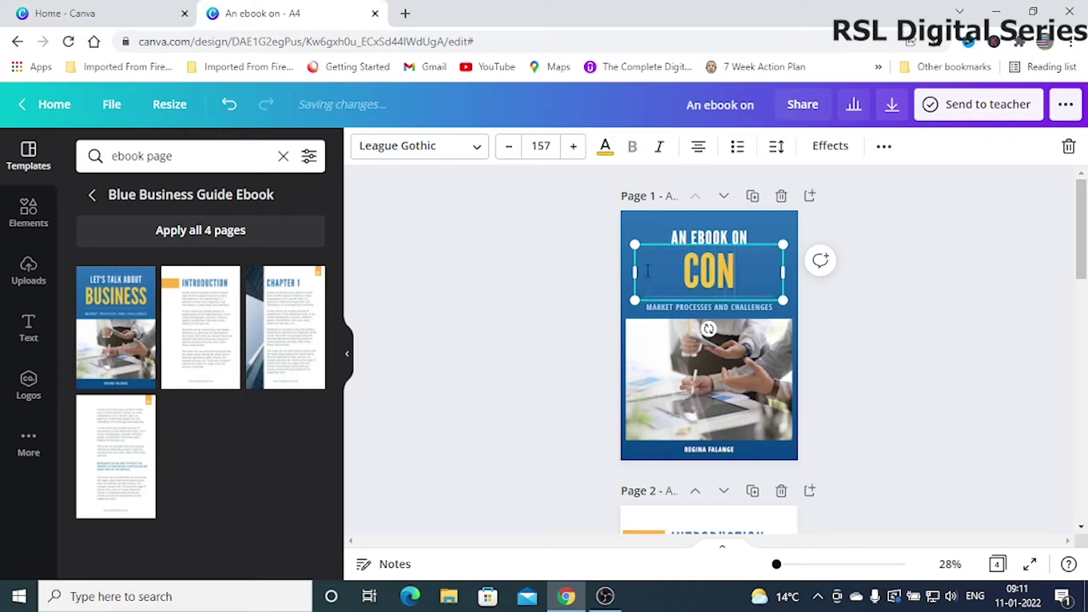
{"action": "type", "text": "TENT WRITING"}
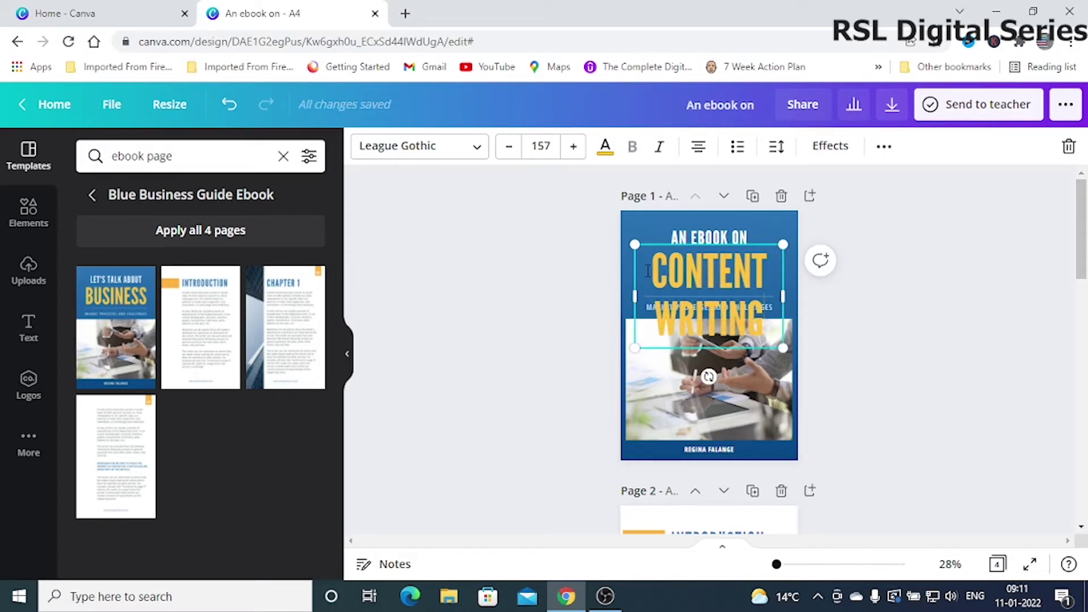
{"action": "left_click", "coordinate": [952, 399]}
Reduce the "CONTENT WRITING" title's font size to 96.1 and move the title down over the cover photo.
{"action": "left_click", "coordinate": [692, 264]}
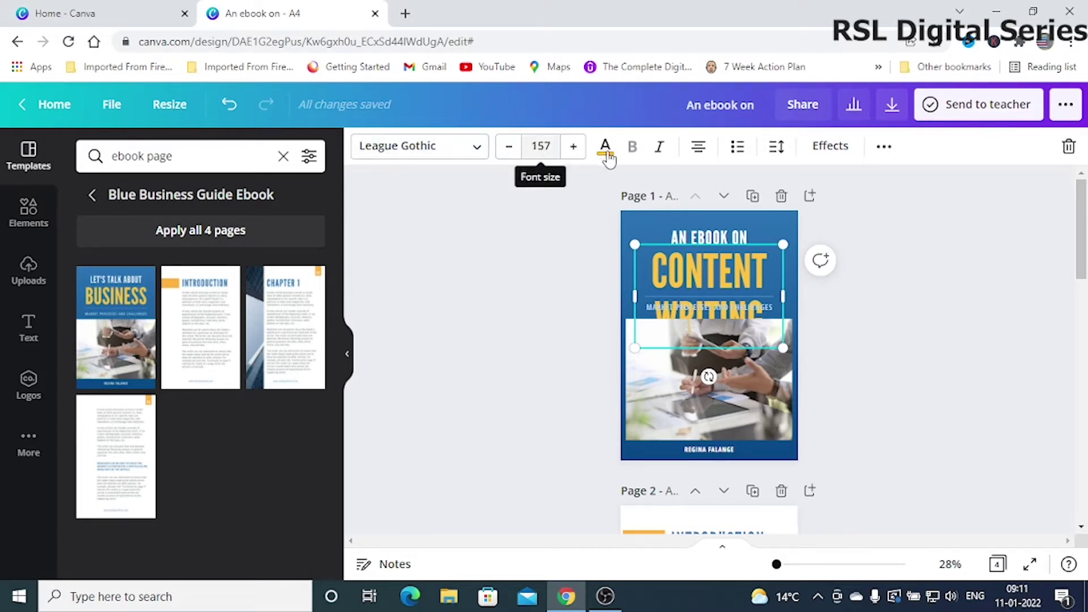
{"action": "double_click", "coordinate": [509, 148]}
{"action": "triple_click", "coordinate": [508, 148]}
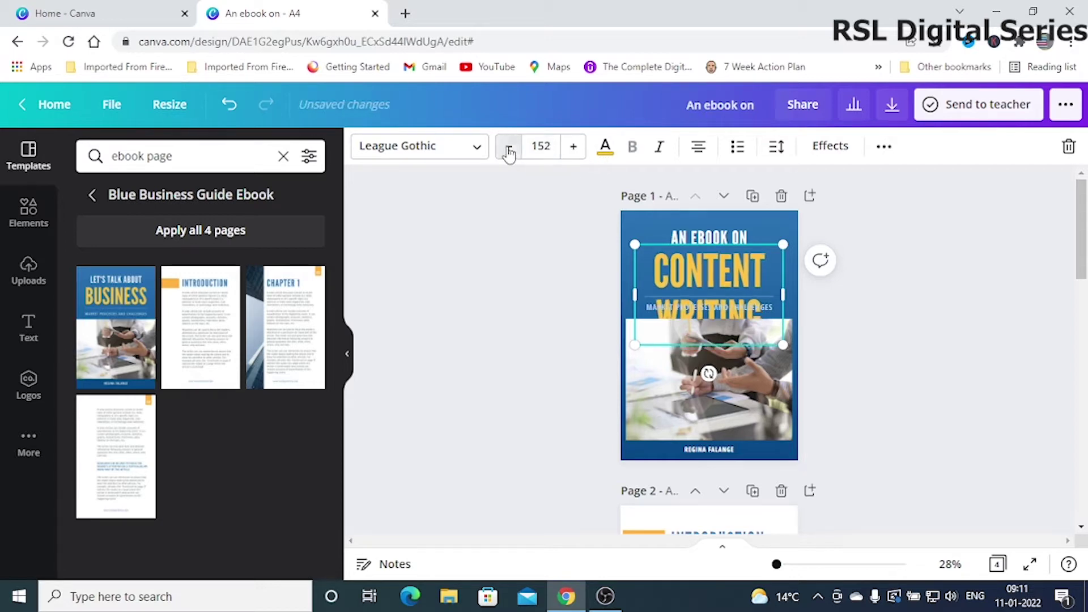
{"action": "double_click", "coordinate": [509, 148]}
{"action": "double_click", "coordinate": [508, 148]}
{"action": "left_click", "coordinate": [509, 148]}
{"action": "triple_click", "coordinate": [509, 148]}
{"action": "double_click", "coordinate": [508, 148]}
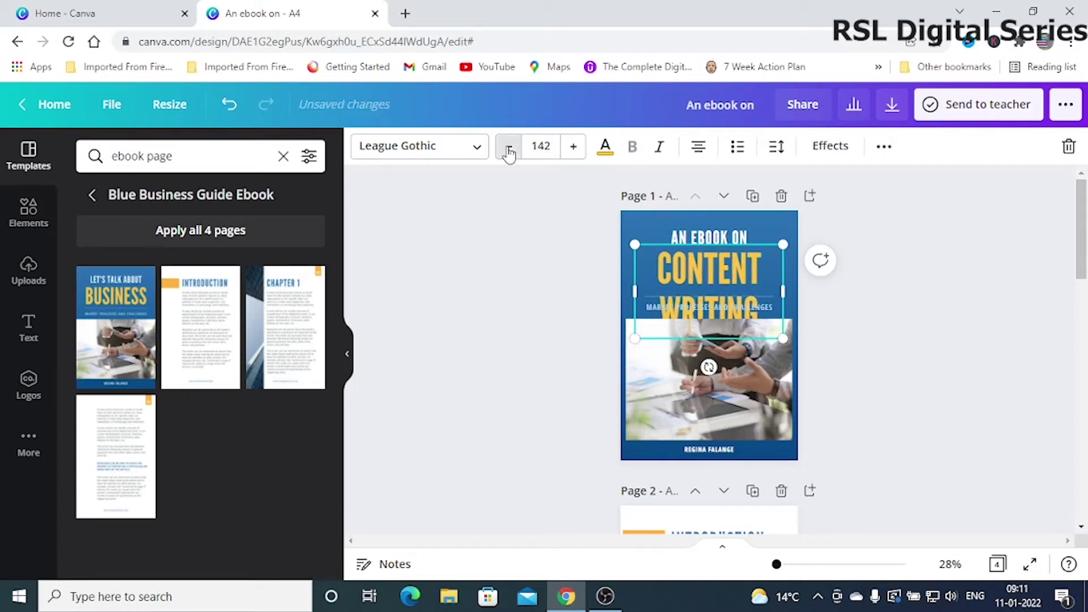
{"action": "triple_click", "coordinate": [509, 149]}
{"action": "double_click", "coordinate": [509, 148]}
{"action": "triple_click", "coordinate": [508, 149]}
{"action": "double_click", "coordinate": [509, 148]}
{"action": "triple_click", "coordinate": [509, 149]}
{"action": "double_click", "coordinate": [509, 149]}
{"action": "triple_click", "coordinate": [509, 148]}
{"action": "double_click", "coordinate": [509, 149]}
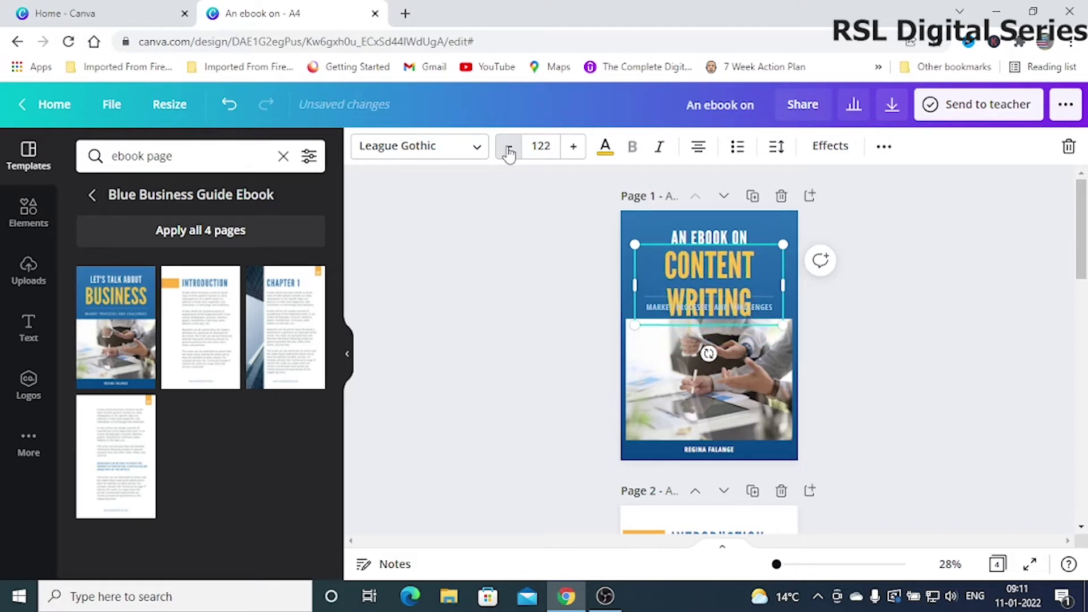
{"action": "triple_click", "coordinate": [509, 148]}
{"action": "double_click", "coordinate": [509, 149]}
{"action": "triple_click", "coordinate": [509, 149]}
{"action": "double_click", "coordinate": [509, 148]}
{"action": "left_click", "coordinate": [509, 149]}
{"action": "triple_click", "coordinate": [508, 149]}
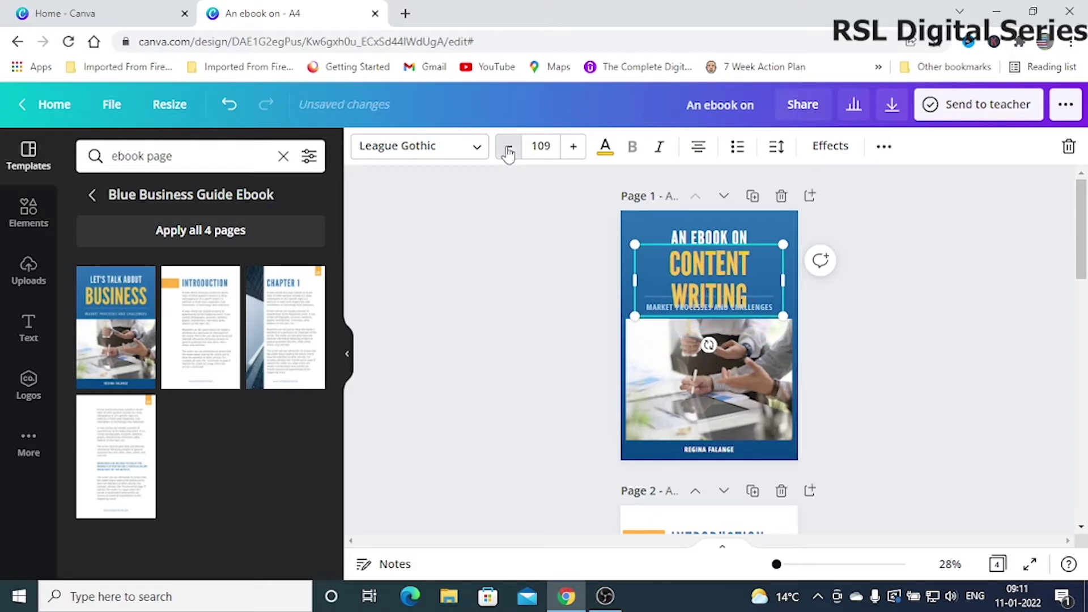
{"action": "double_click", "coordinate": [509, 148]}
{"action": "double_click", "coordinate": [509, 148]}
{"action": "double_click", "coordinate": [509, 148]}
{"action": "double_click", "coordinate": [509, 148]}
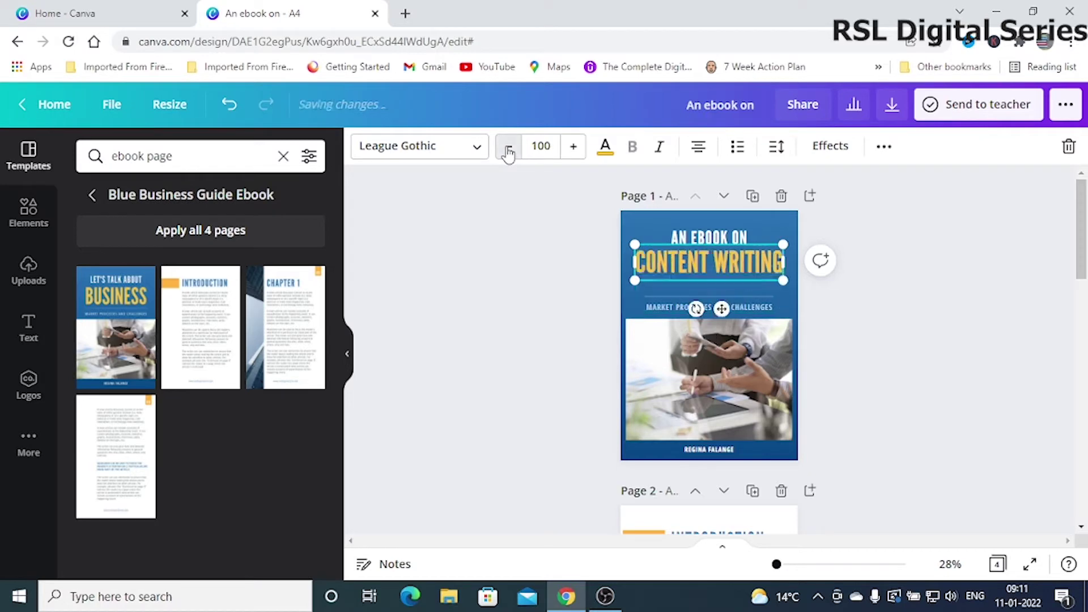
{"action": "double_click", "coordinate": [509, 148]}
{"action": "left_click", "coordinate": [509, 149]}
{"action": "left_click", "coordinate": [509, 149]}
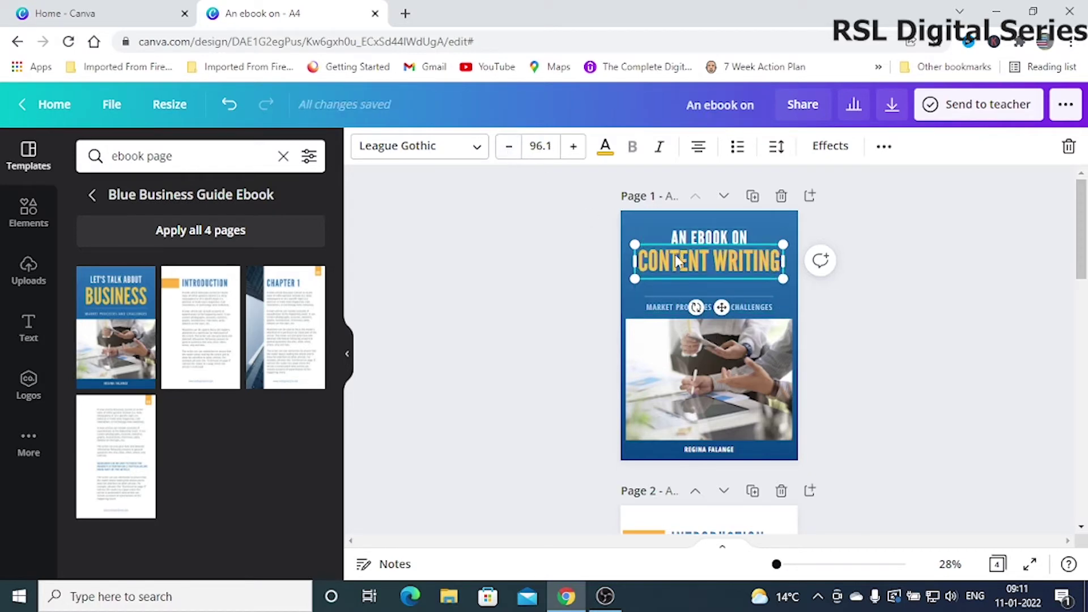
{"action": "left_click_drag", "start_coordinate": [675, 261], "coordinate": [684, 381]}
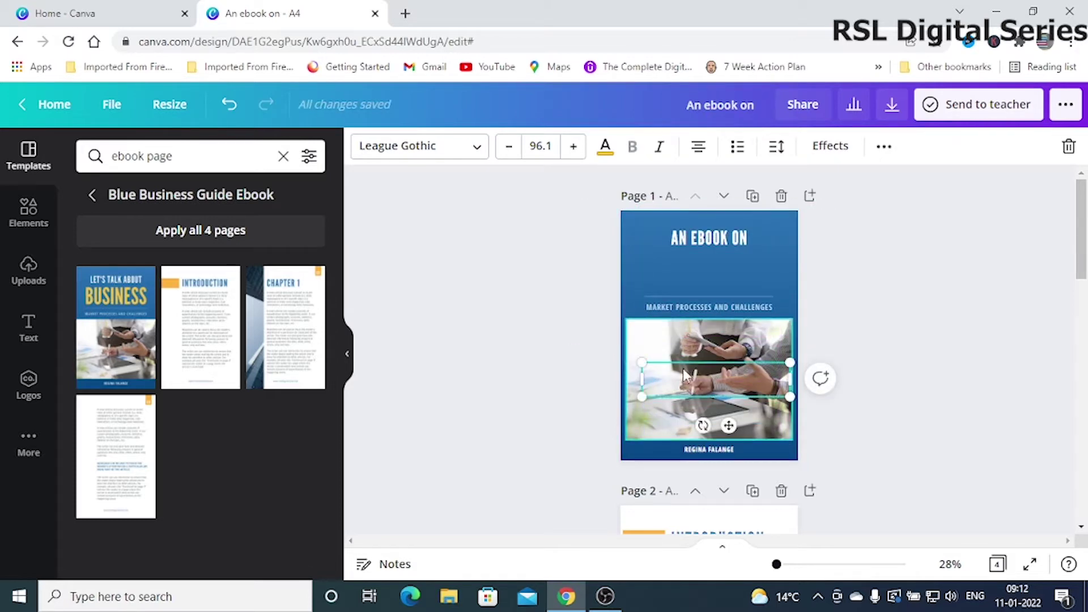
Undo the cover photo and title moves, then position the "CONTENT WRITING" title slightly lower beneath "AN EBOOK ON".
{"action": "left_click_drag", "start_coordinate": [682, 317], "coordinate": [695, 273]}
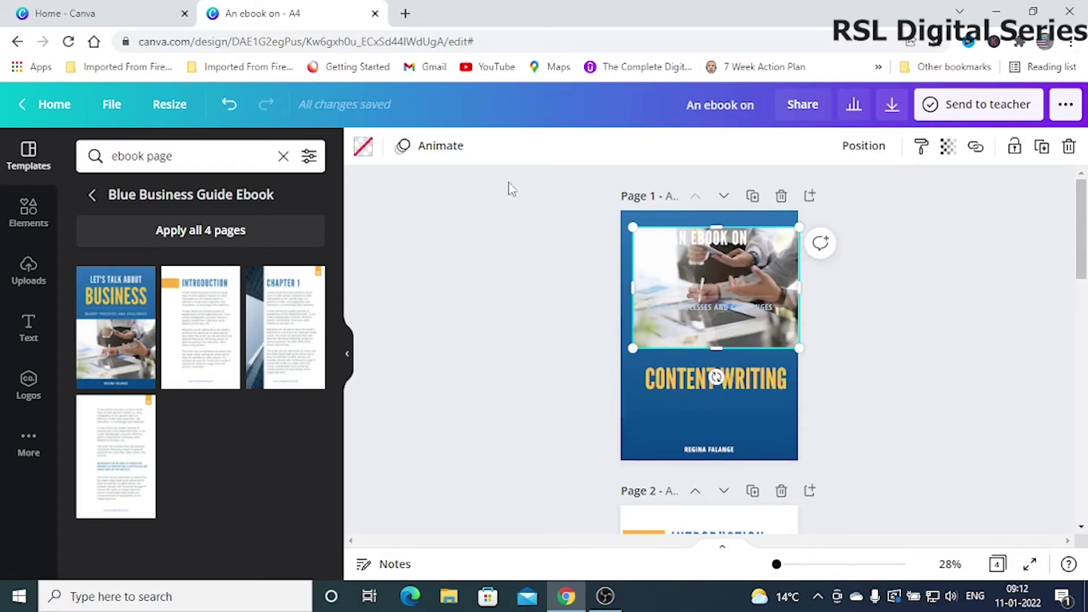
{"action": "left_click", "coordinate": [230, 106]}
{"action": "left_click", "coordinate": [230, 105]}
{"action": "left_click", "coordinate": [667, 263]}
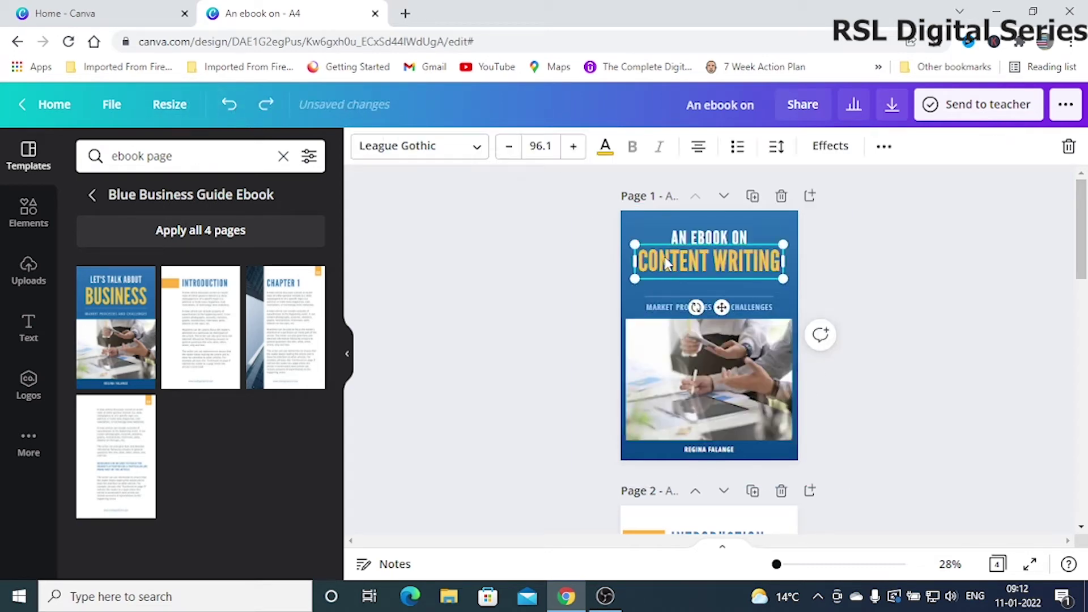
{"action": "left_click_drag", "start_coordinate": [667, 263], "coordinate": [668, 272]}
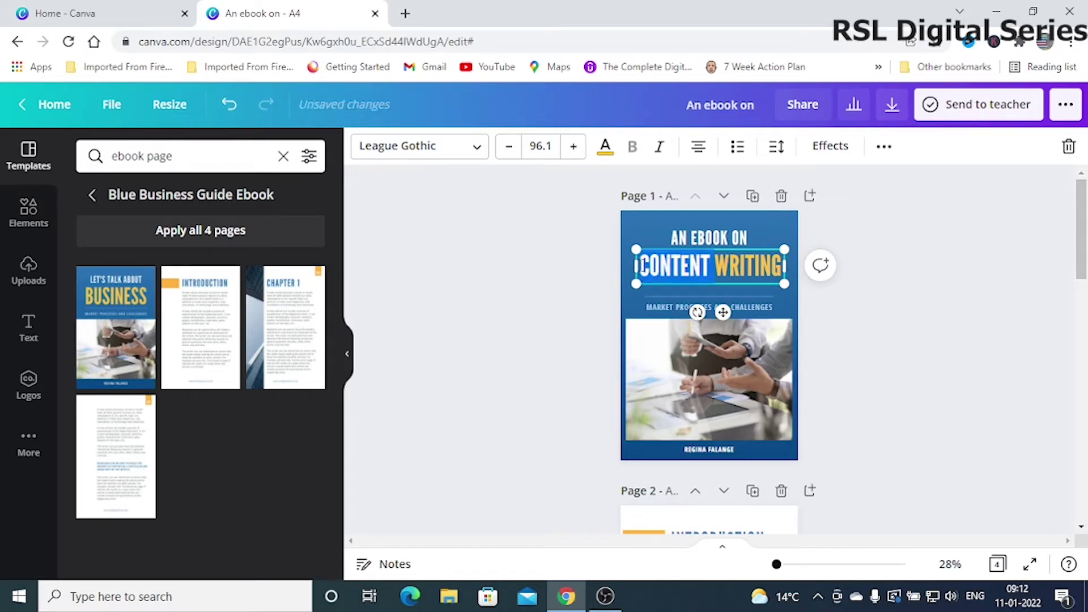
Recolor the whole "CONTENT WRITING" title bright pink from the default colors.
{"action": "left_click_drag", "start_coordinate": [639, 266], "coordinate": [782, 270]}
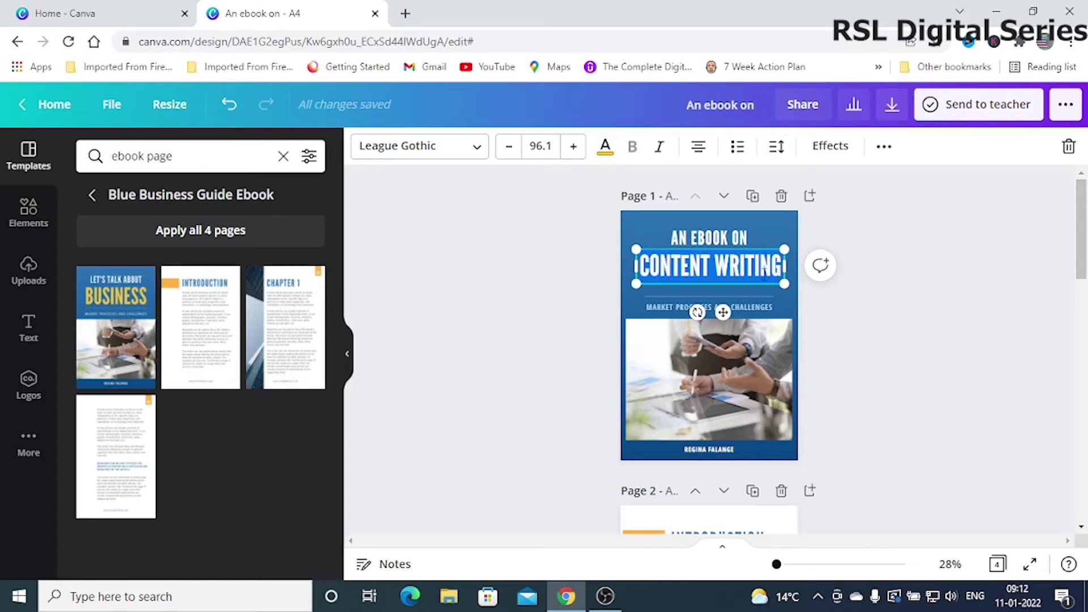
{"action": "left_click", "coordinate": [605, 159]}
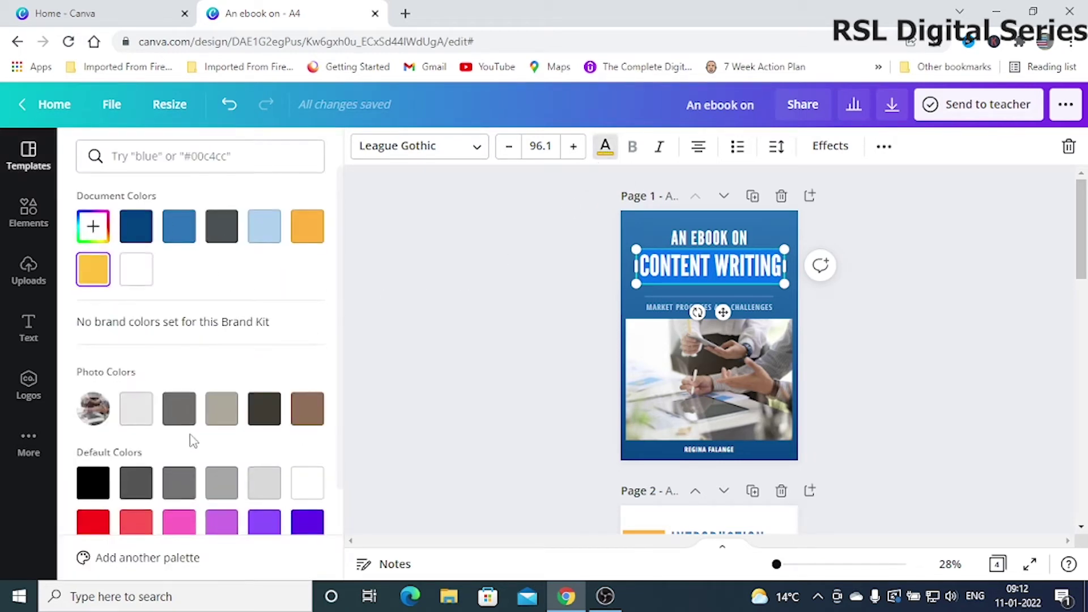
{"action": "scroll", "coordinate": [102, 408], "scroll_direction": "down", "scroll_amount": 2}
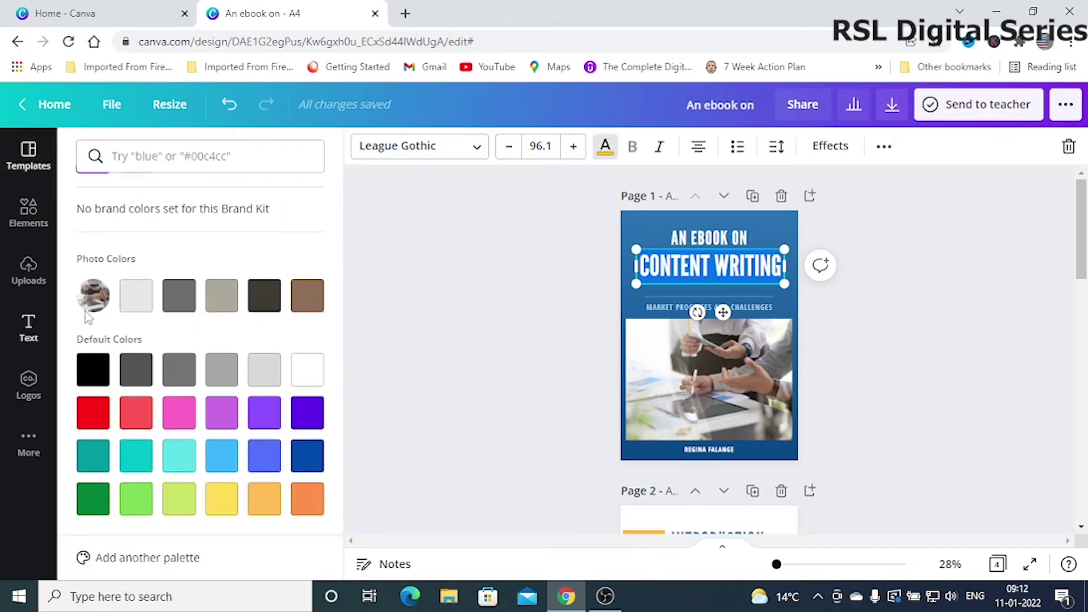
{"action": "left_click", "coordinate": [226, 419]}
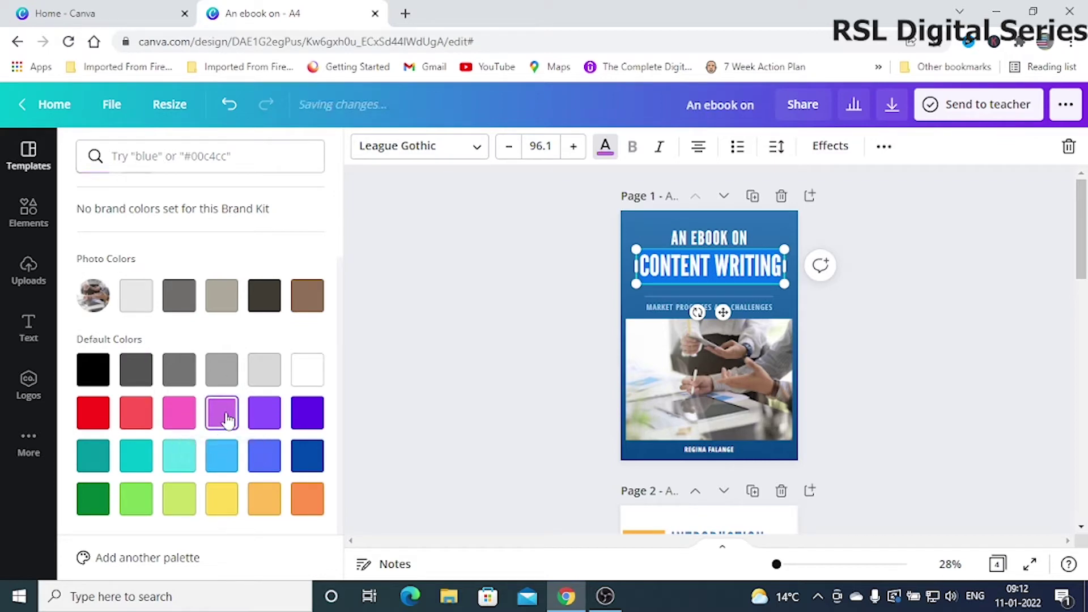
{"action": "left_click", "coordinate": [178, 421]}
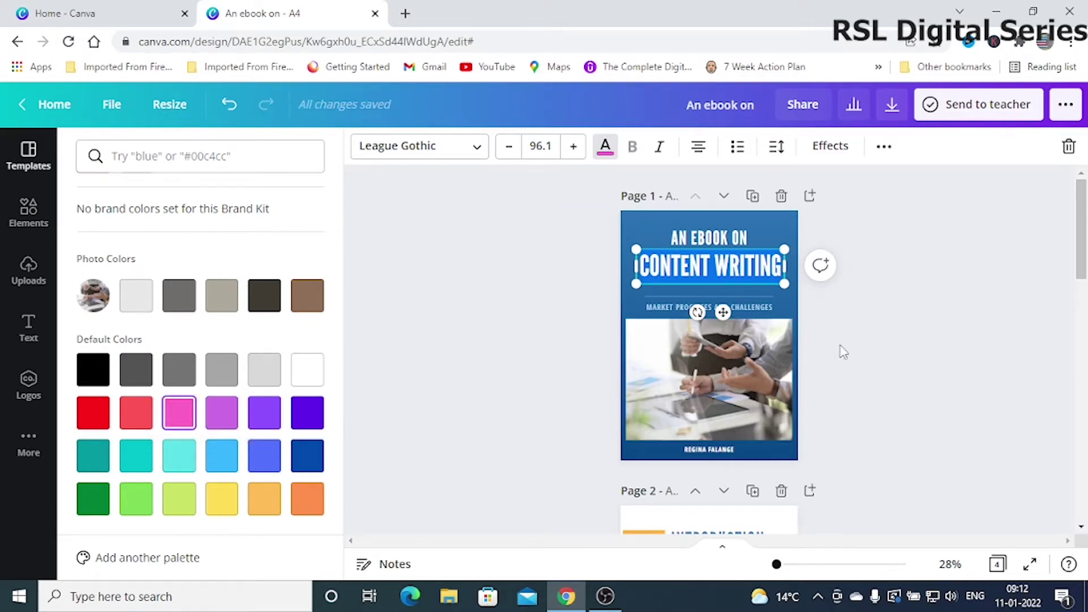
{"action": "key", "text": "Escape"}
{"action": "left_click", "coordinate": [875, 340]}
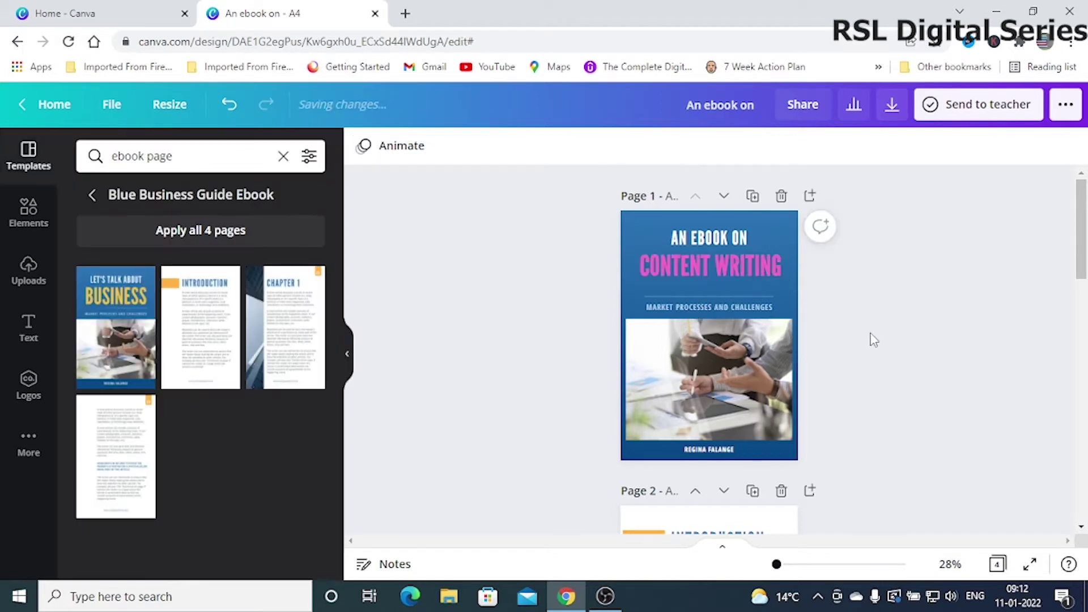
Give the "CONTENT WRITING" title a custom turquoise color, about #0DD4BC.
{"action": "left_click", "coordinate": [702, 268]}
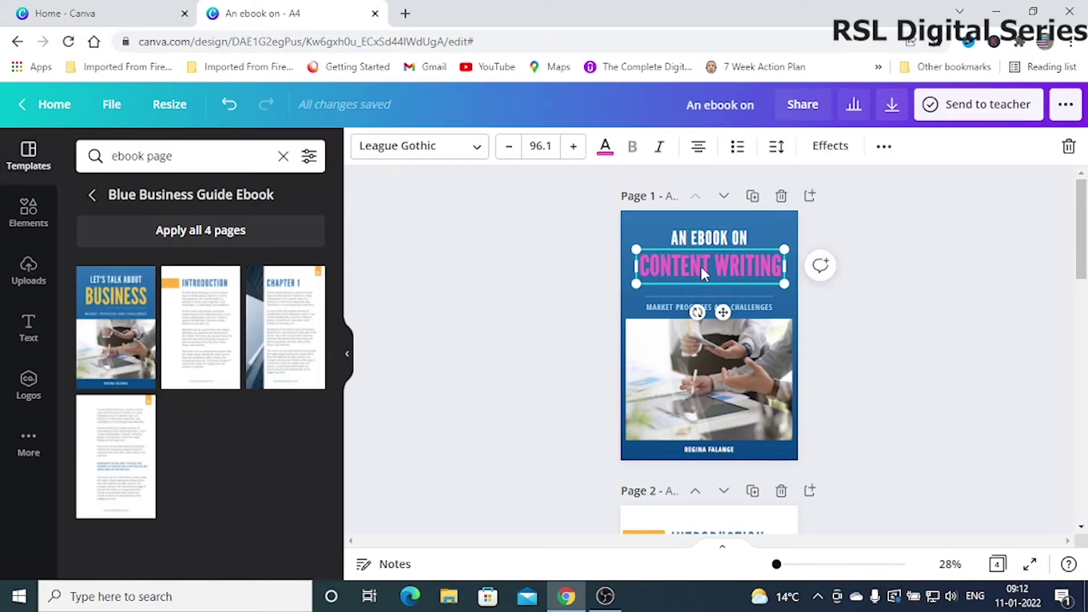
{"action": "left_click", "coordinate": [605, 149]}
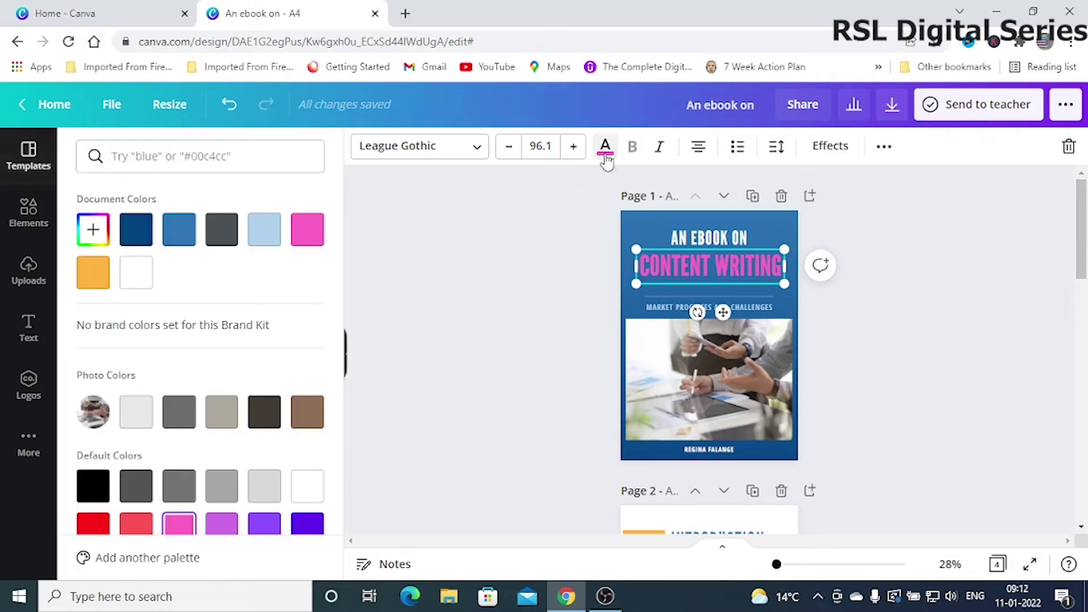
{"action": "left_click", "coordinate": [95, 233]}
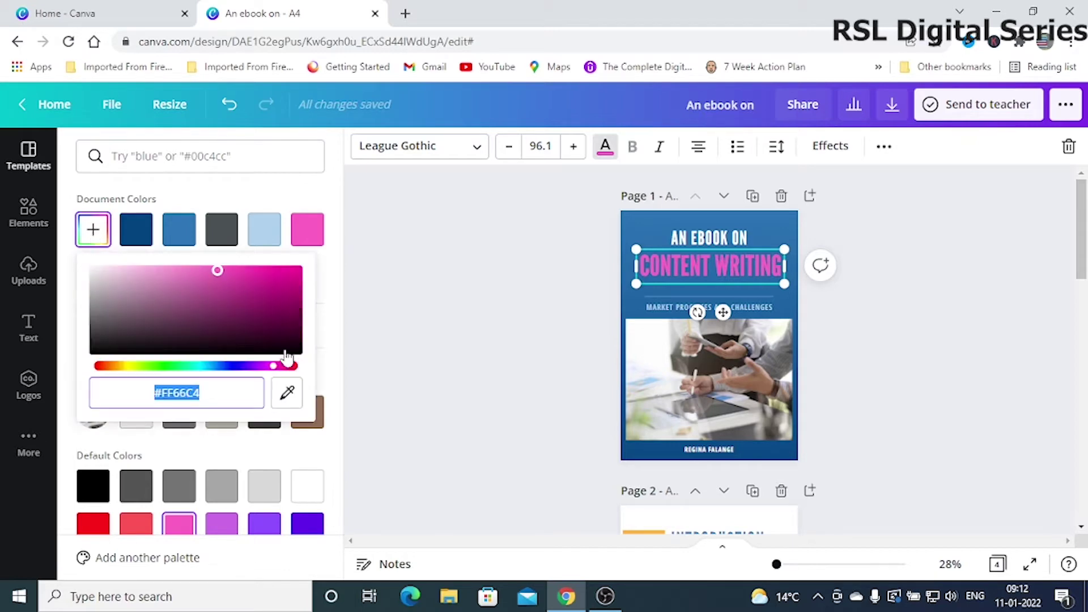
{"action": "left_click_drag", "start_coordinate": [273, 367], "coordinate": [254, 366]}
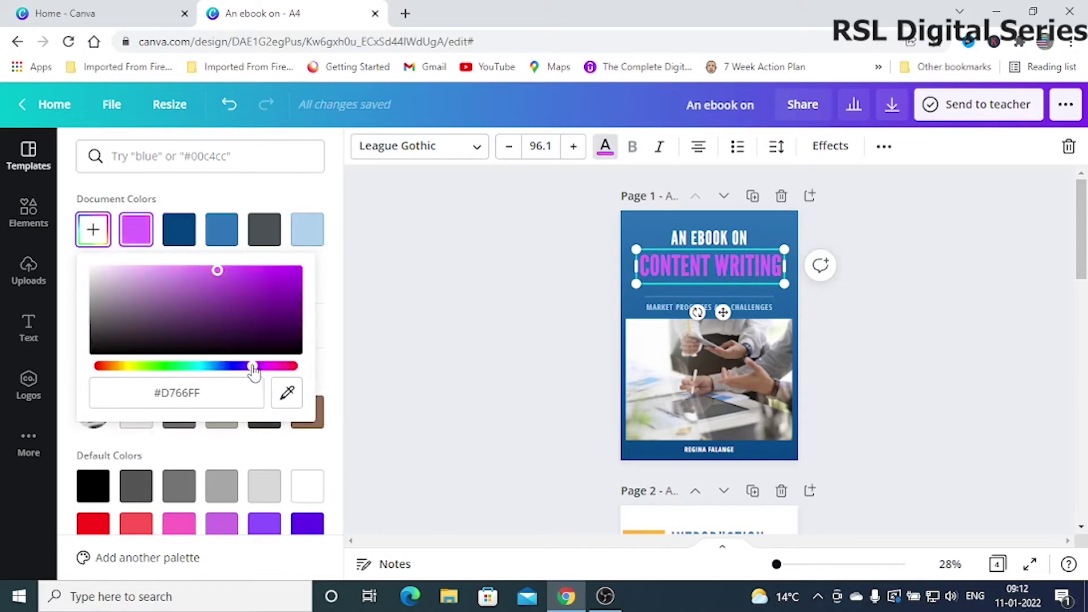
{"action": "left_click_drag", "start_coordinate": [219, 272], "coordinate": [279, 322]}
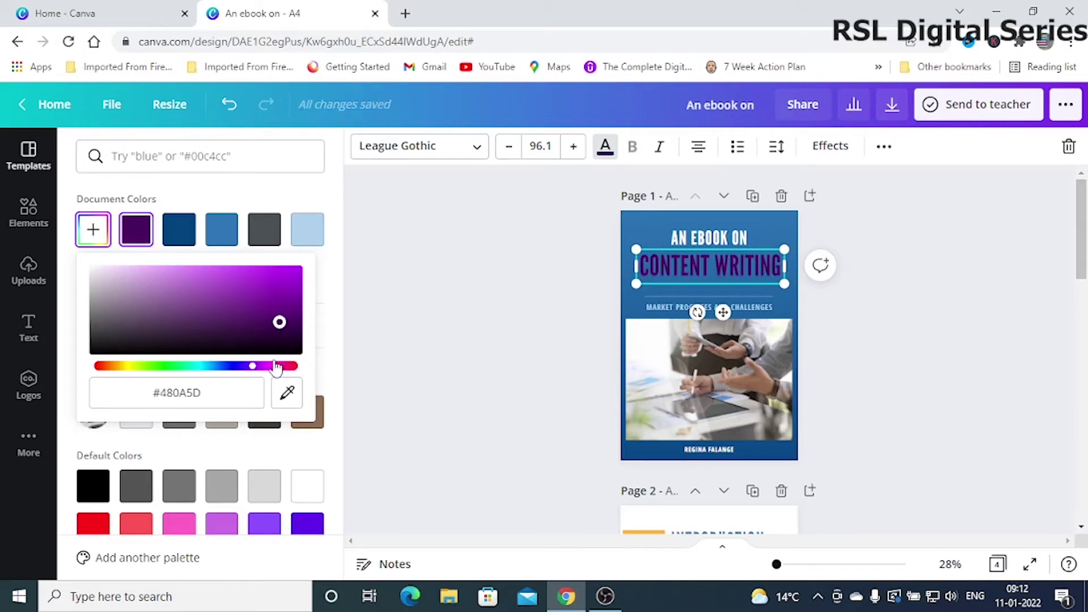
{"action": "left_click_drag", "start_coordinate": [256, 371], "coordinate": [195, 377]}
{"action": "left_click_drag", "start_coordinate": [282, 323], "coordinate": [290, 280]}
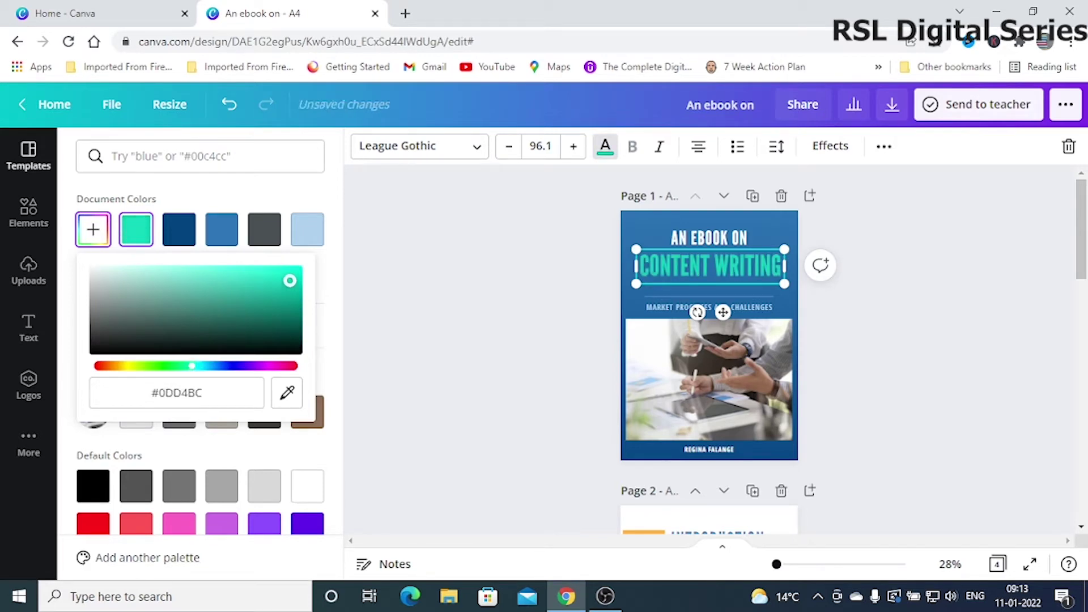
{"action": "left_click", "coordinate": [387, 345]}
{"action": "left_click", "coordinate": [469, 298]}
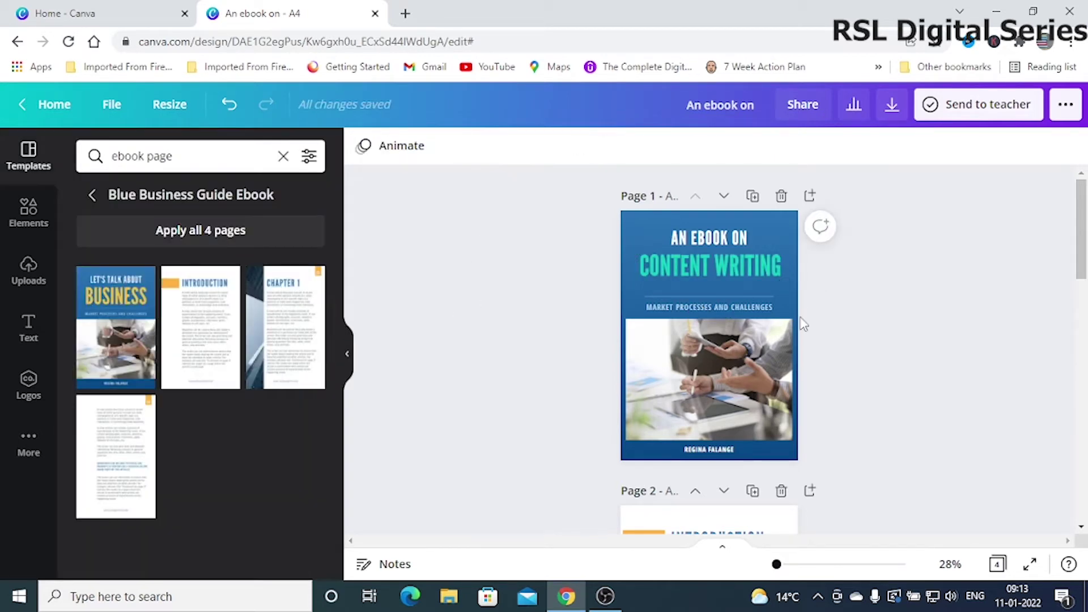
Move the thin divider line slightly up toward the title and recolor it with the default bright pink.
{"action": "left_click", "coordinate": [699, 296]}
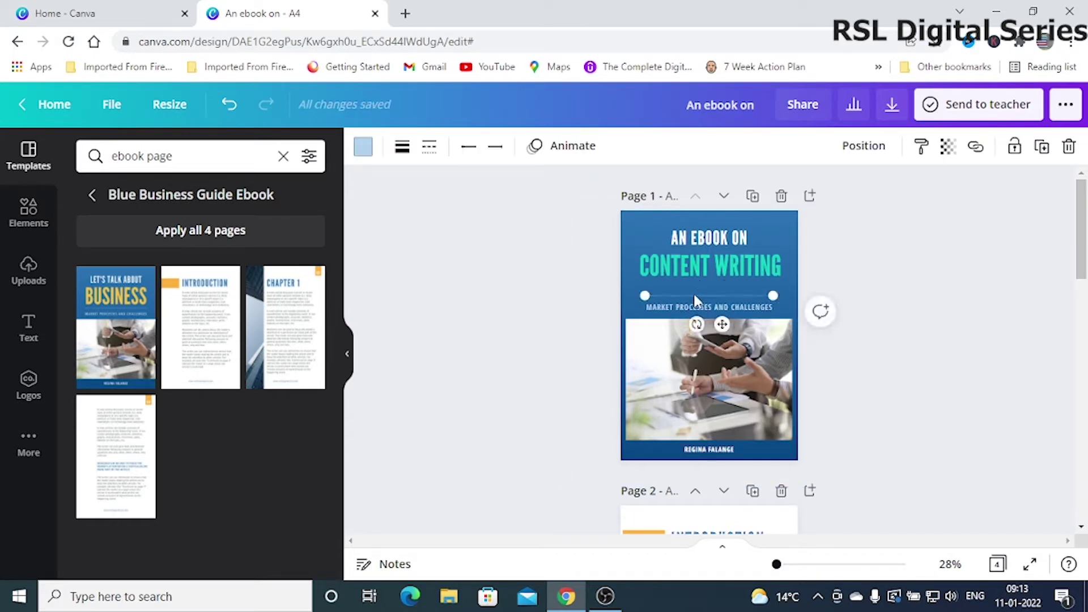
{"action": "left_click_drag", "start_coordinate": [695, 297], "coordinate": [692, 291]}
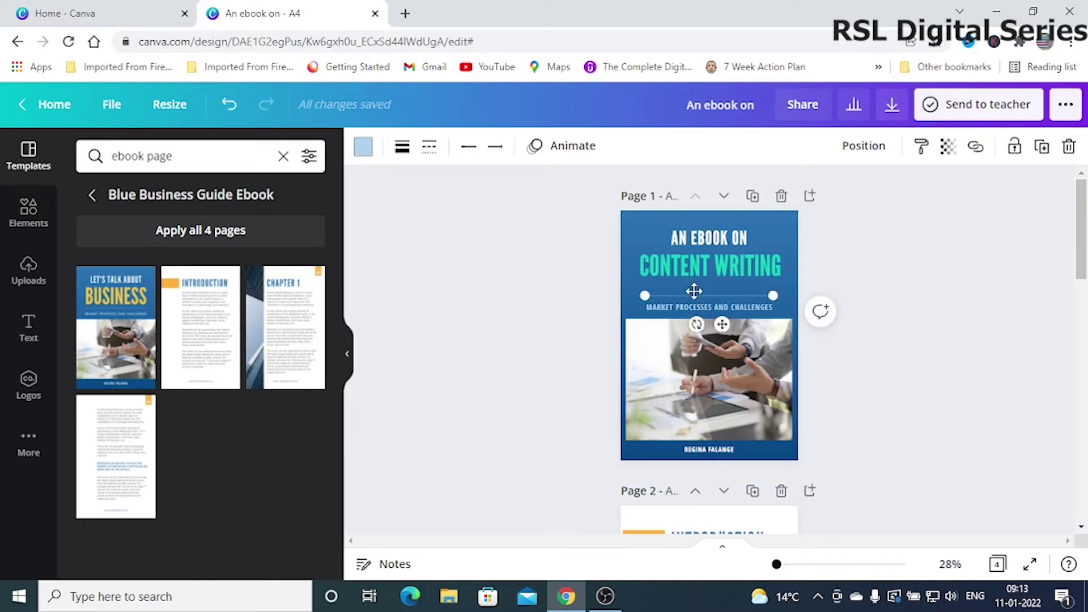
{"action": "left_click", "coordinate": [362, 149]}
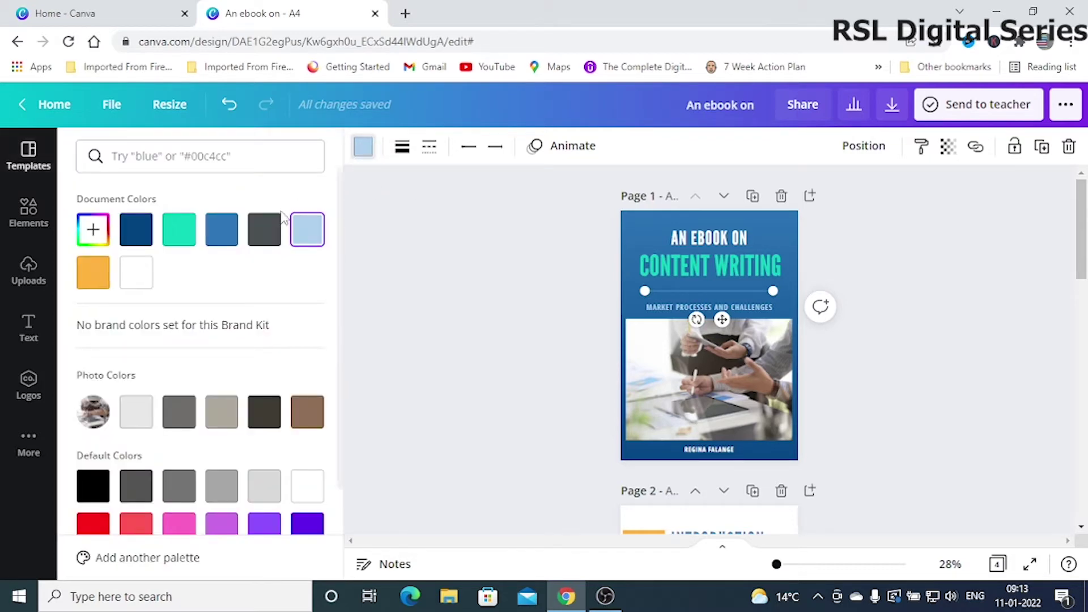
{"action": "left_click", "coordinate": [262, 232]}
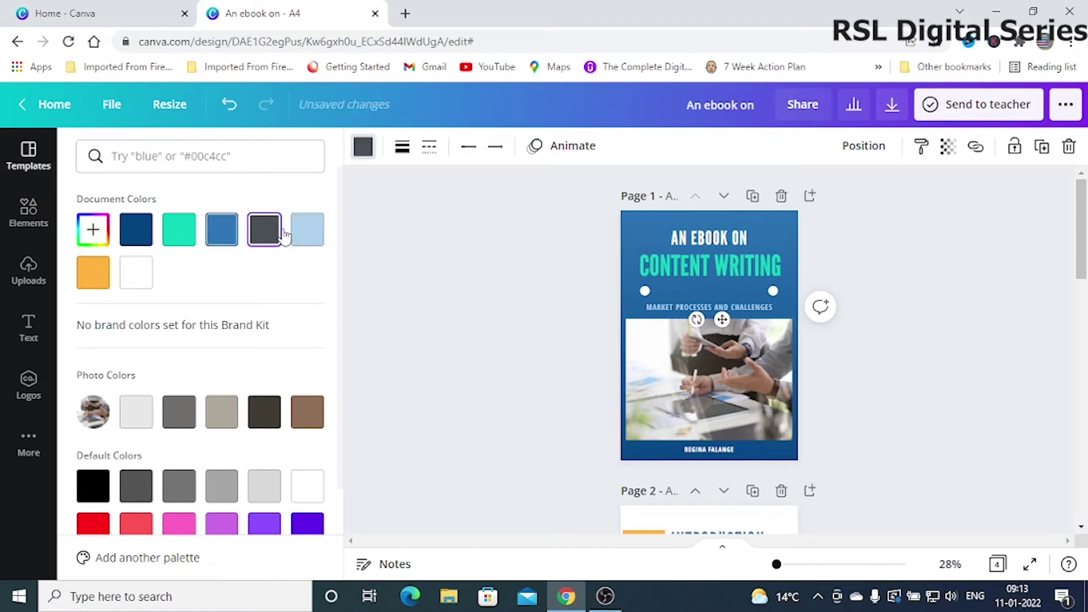
{"action": "left_click", "coordinate": [306, 234]}
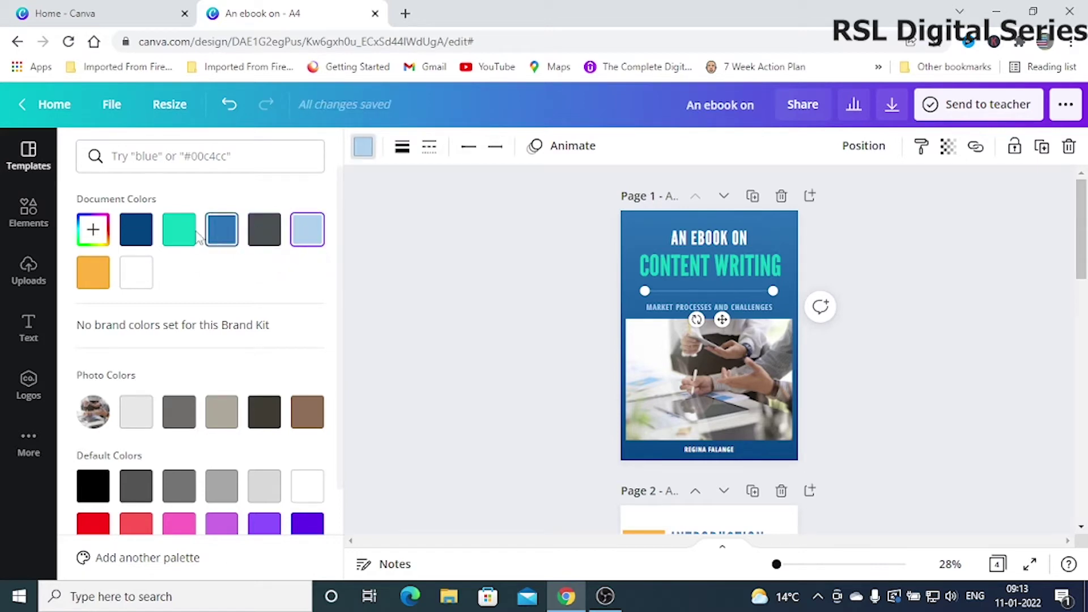
{"action": "left_click", "coordinate": [179, 231]}
{"action": "left_click", "coordinate": [179, 523]}
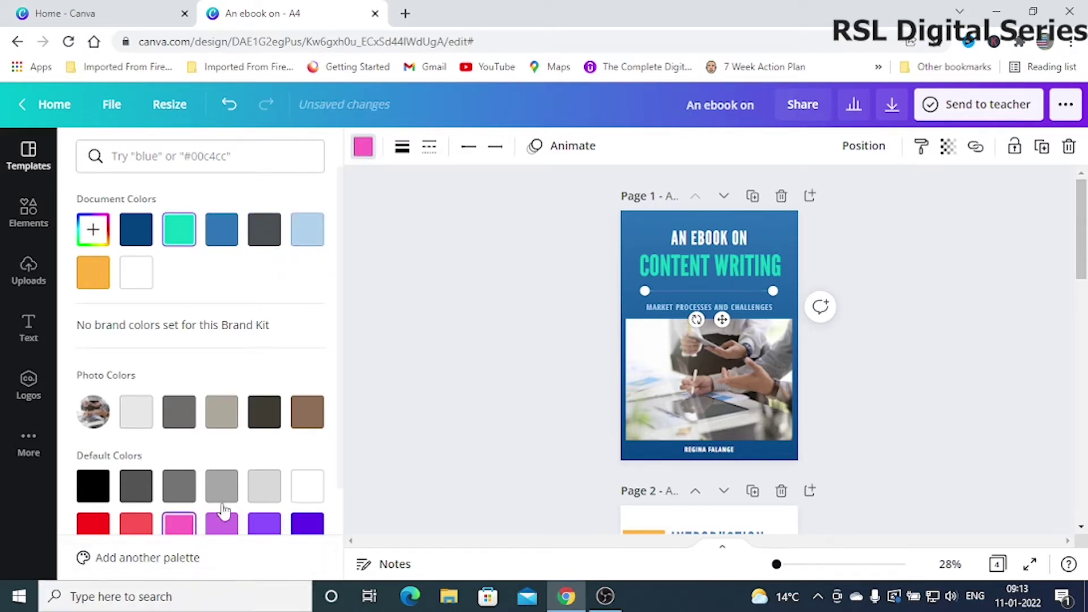
Increase the line weight of the pink divider under the title.
{"action": "left_click", "coordinate": [402, 150]}
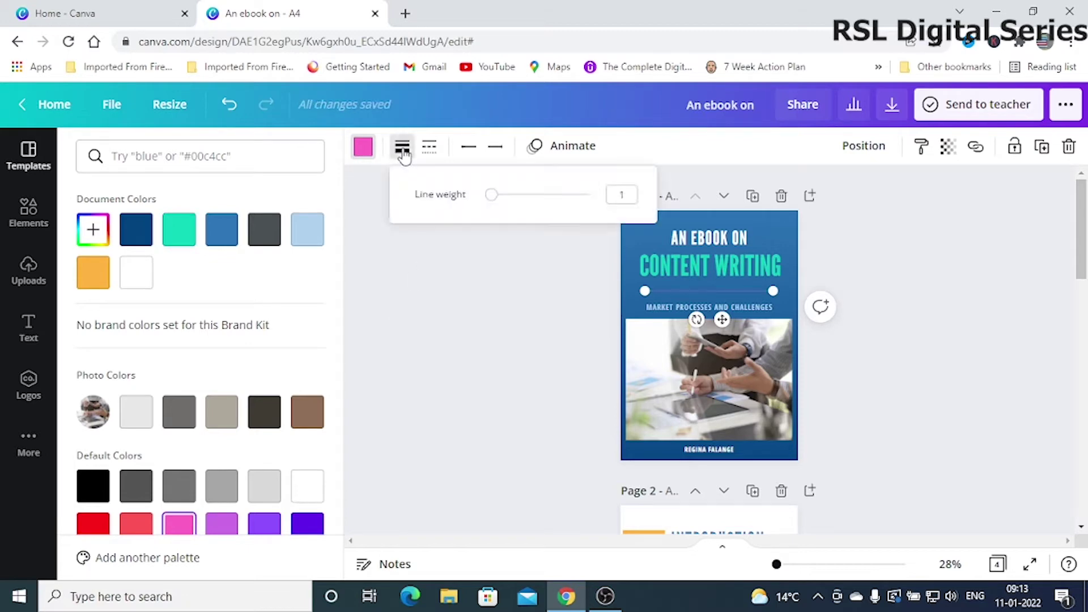
{"action": "mouse_move", "coordinate": [485, 202]}
{"action": "left_mouse_down"}
{"action": "mouse_move", "coordinate": [578, 203]}
{"action": "mouse_move", "coordinate": [503, 211]}
{"action": "left_mouse_up"}
{"action": "left_click", "coordinate": [490, 313]}
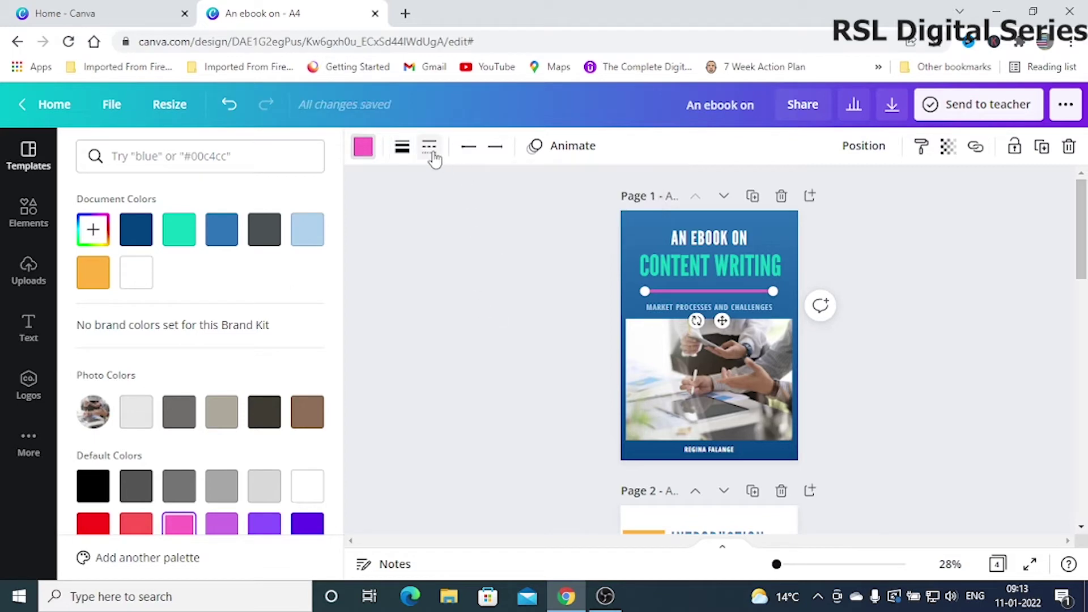
Try dashed and dotted styles on the divider line, then set it to the first solid style.
{"action": "left_click", "coordinate": [429, 149]}
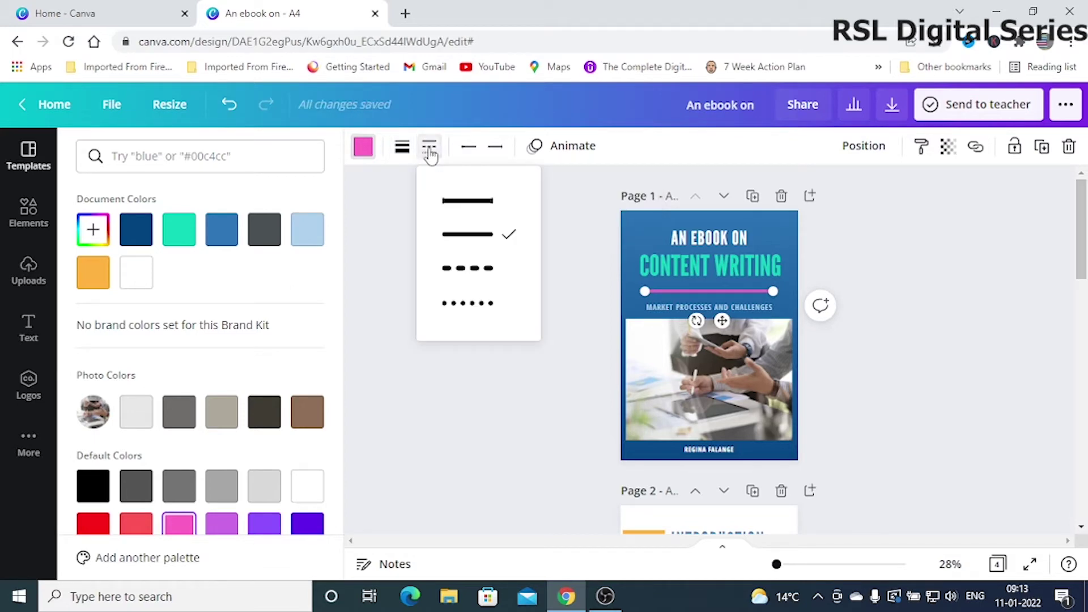
{"action": "left_click", "coordinate": [452, 277]}
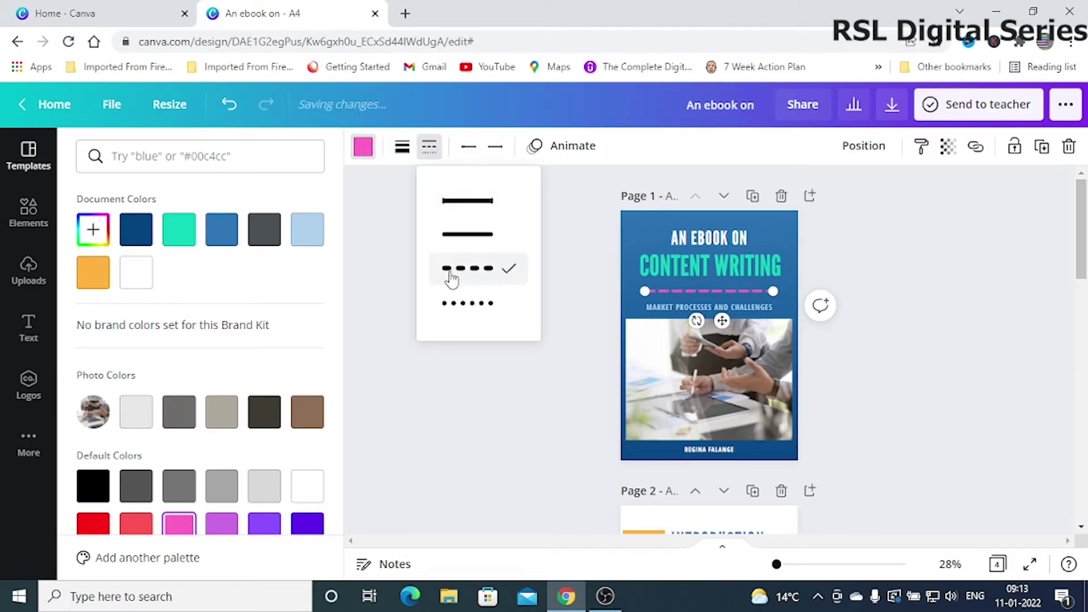
{"action": "left_click", "coordinate": [456, 306]}
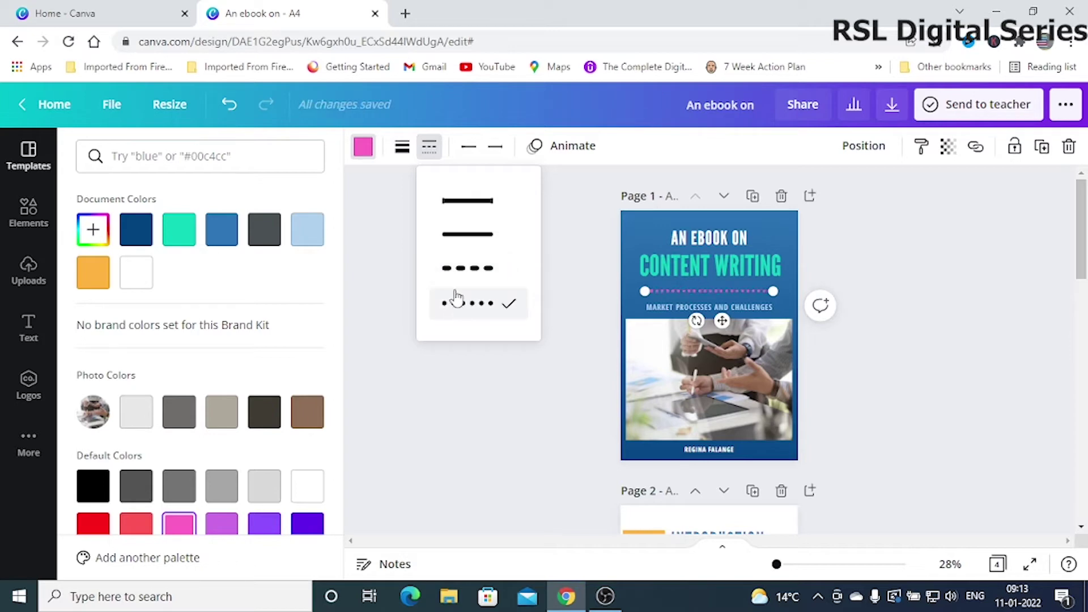
{"action": "left_click", "coordinate": [462, 234]}
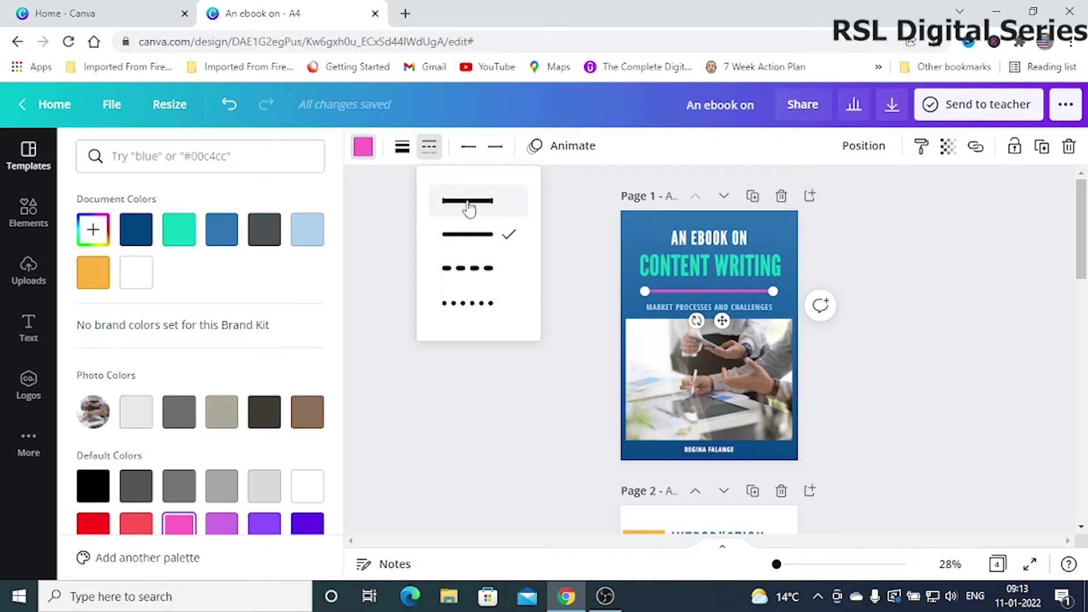
{"action": "left_click", "coordinate": [471, 208]}
{"action": "left_click", "coordinate": [491, 181]}
Try bar and arrow starts on the divider line, then give its start an open circle.
{"action": "left_click", "coordinate": [469, 149]}
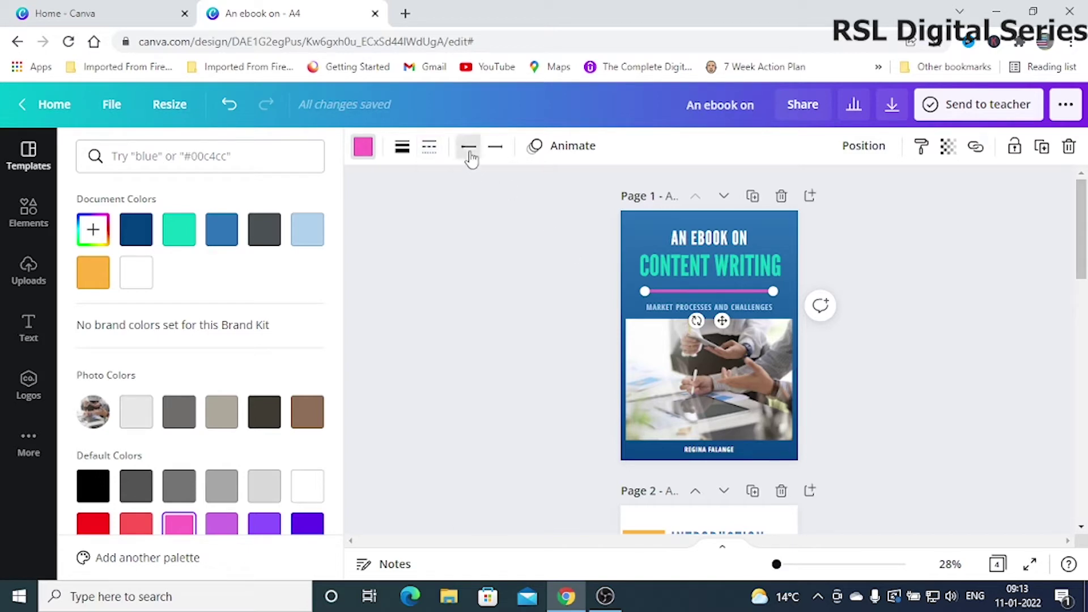
{"action": "left_click", "coordinate": [492, 244]}
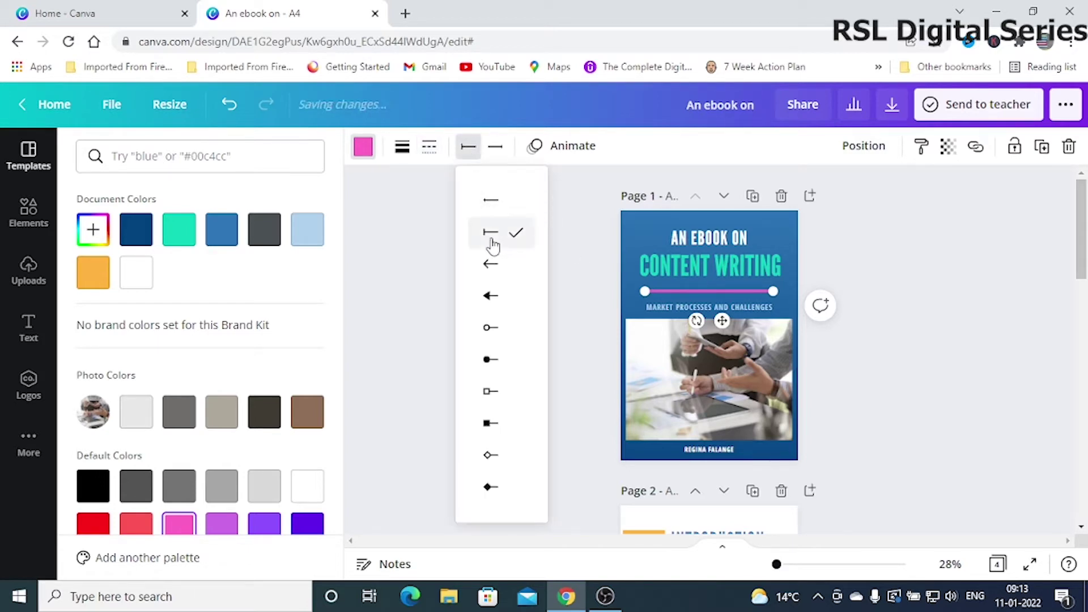
{"action": "left_click", "coordinate": [489, 297]}
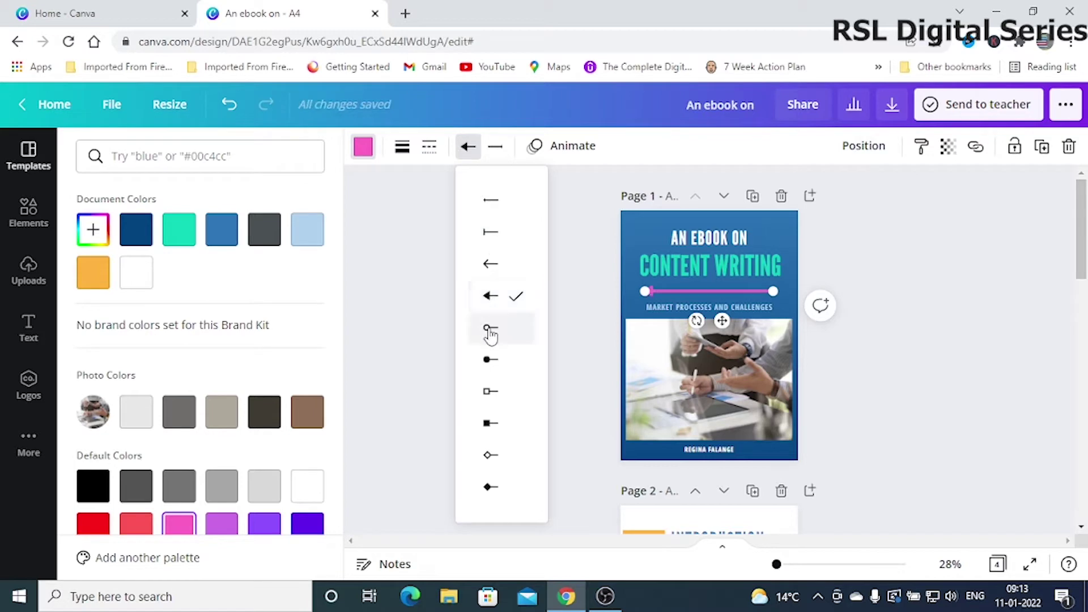
{"action": "left_click", "coordinate": [588, 377]}
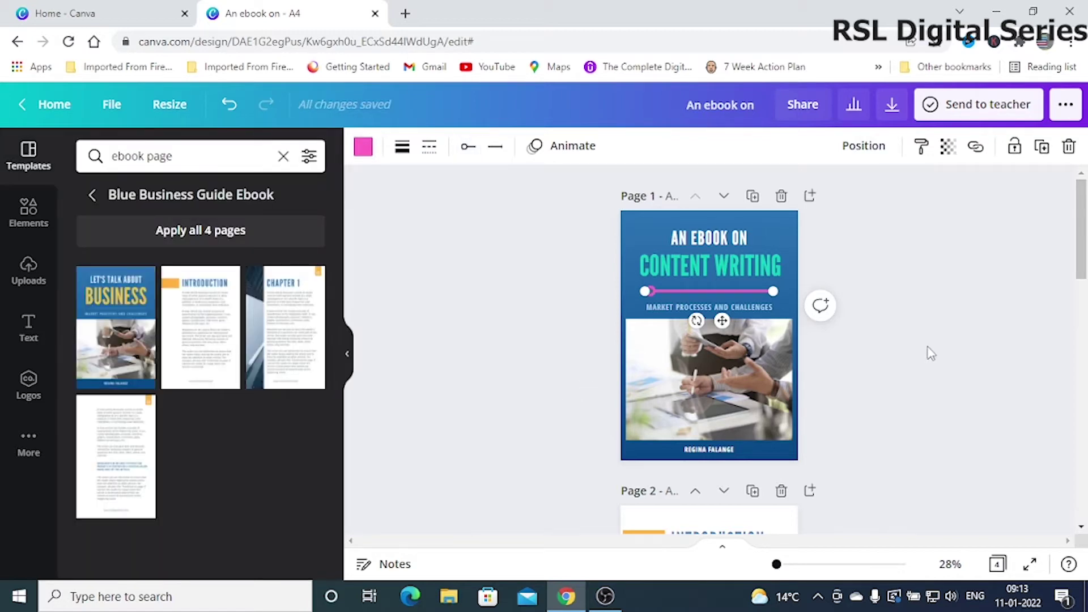
{"action": "left_click", "coordinate": [879, 403]}
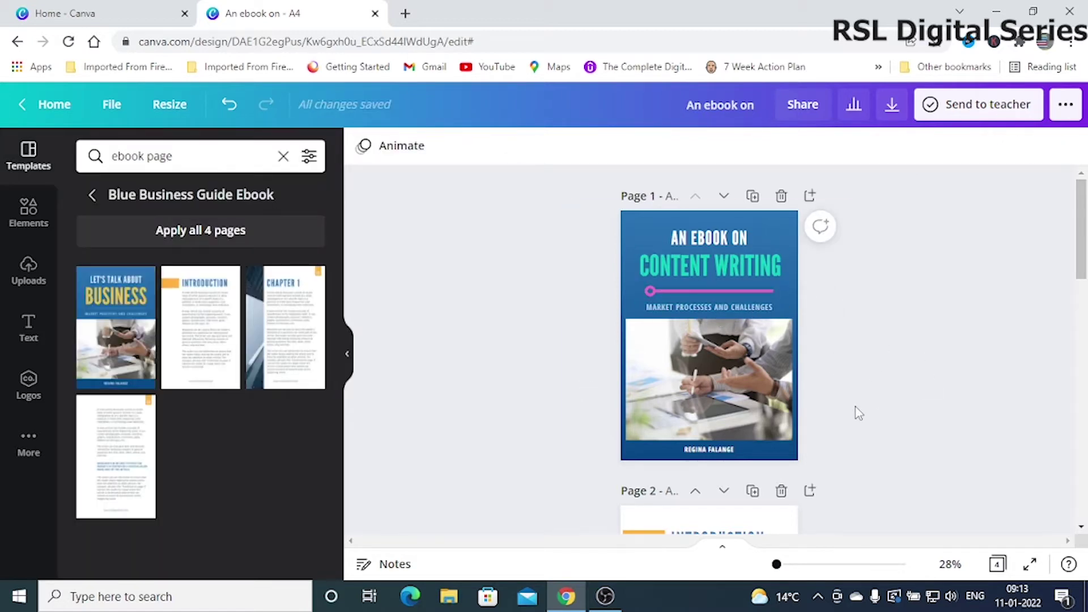
Delete the subtitle text "Market Processes and Challenges" beneath the pink divider on the cover.
{"action": "left_click", "coordinate": [684, 313]}
{"action": "mouse_move", "coordinate": [684, 314]}
{"action": "left_mouse_down"}
{"action": "mouse_move", "coordinate": [720, 306]}
{"action": "mouse_move", "coordinate": [684, 313]}
{"action": "left_mouse_up"}
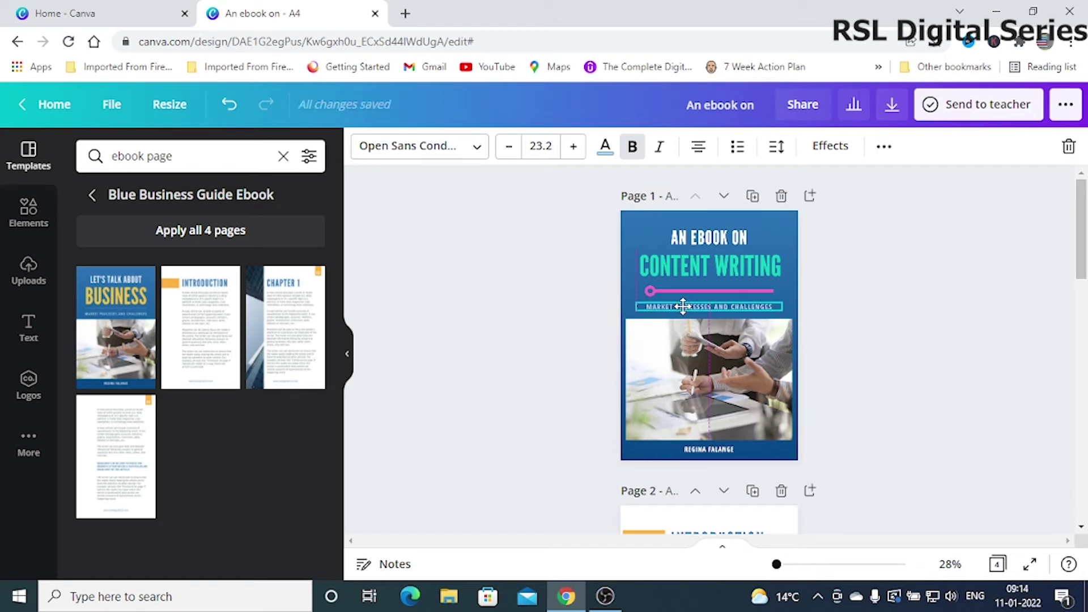
{"action": "double_click", "coordinate": [695, 306]}
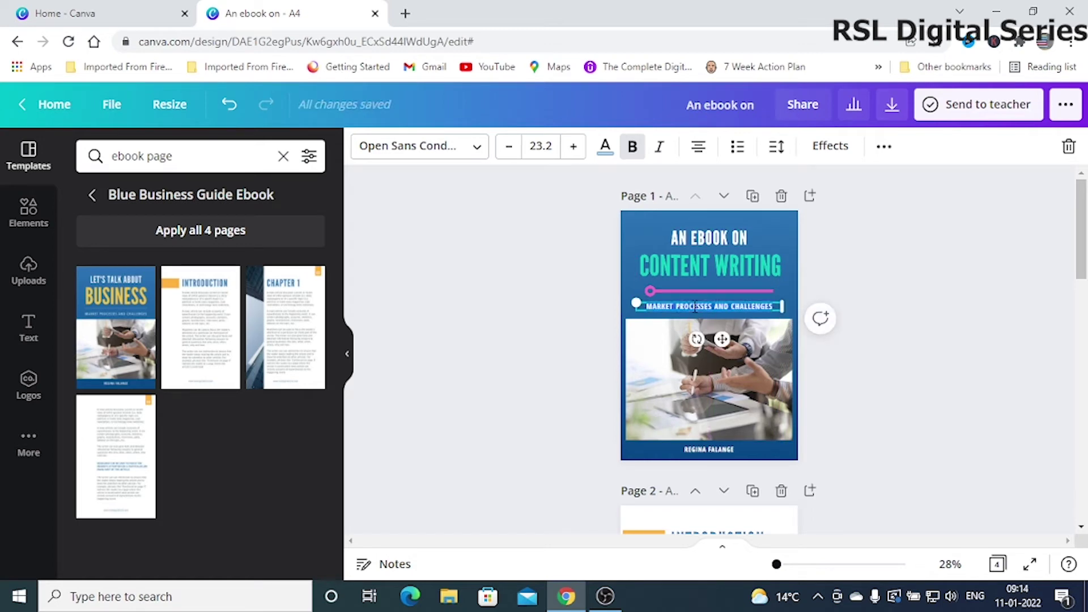
{"action": "key", "text": "Delete"}
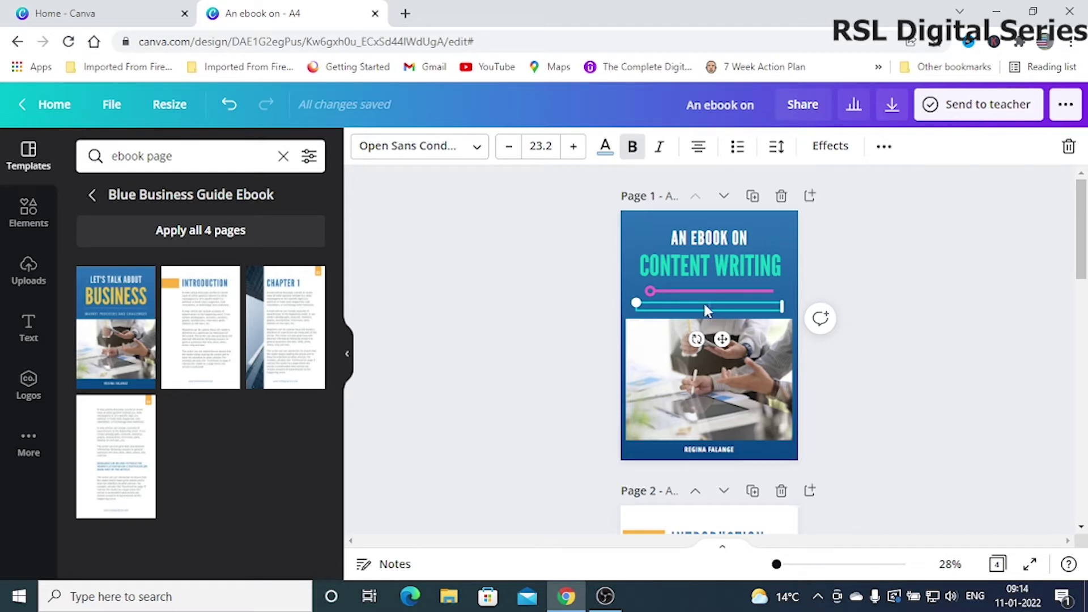
{"action": "key", "text": "Delete"}
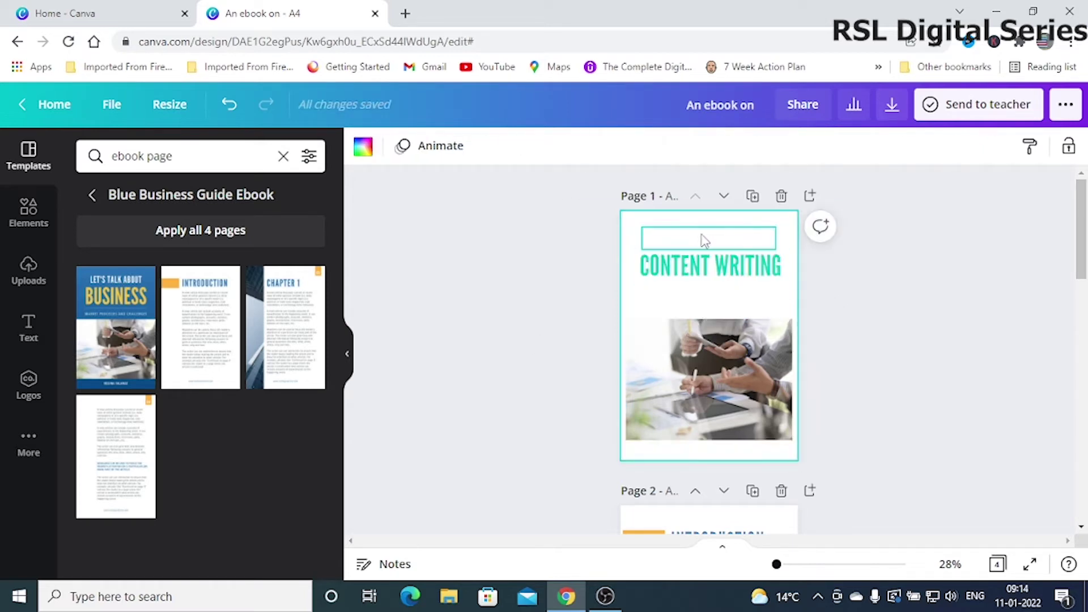
{"action": "left_click", "coordinate": [230, 105]}
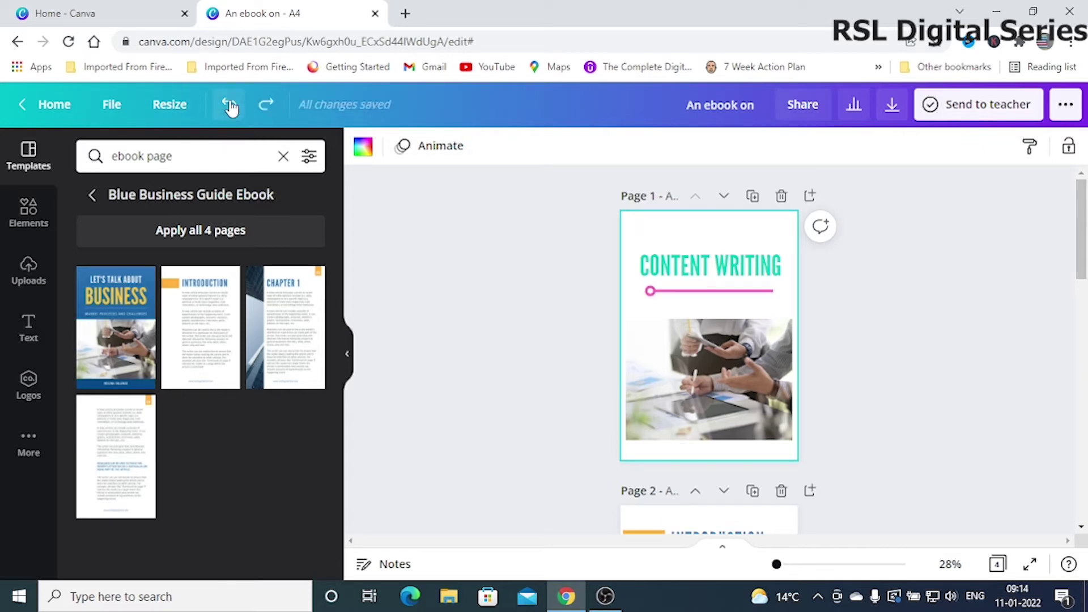
{"action": "left_click", "coordinate": [229, 105]}
{"action": "left_click", "coordinate": [846, 361]}
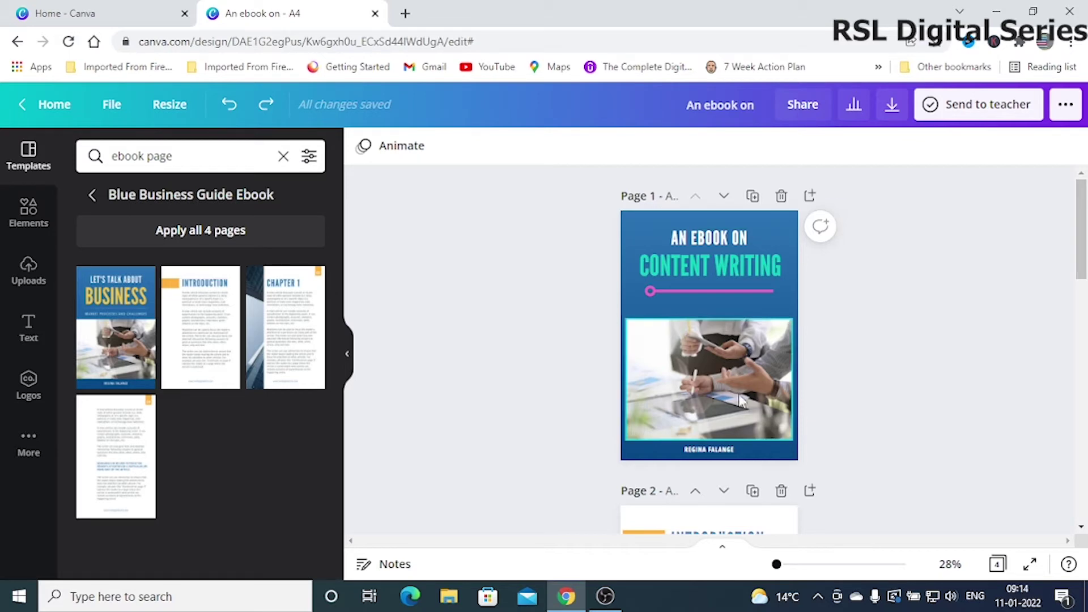
Select the cover photo and search the elements library for "content writing".
{"action": "left_click", "coordinate": [706, 381]}
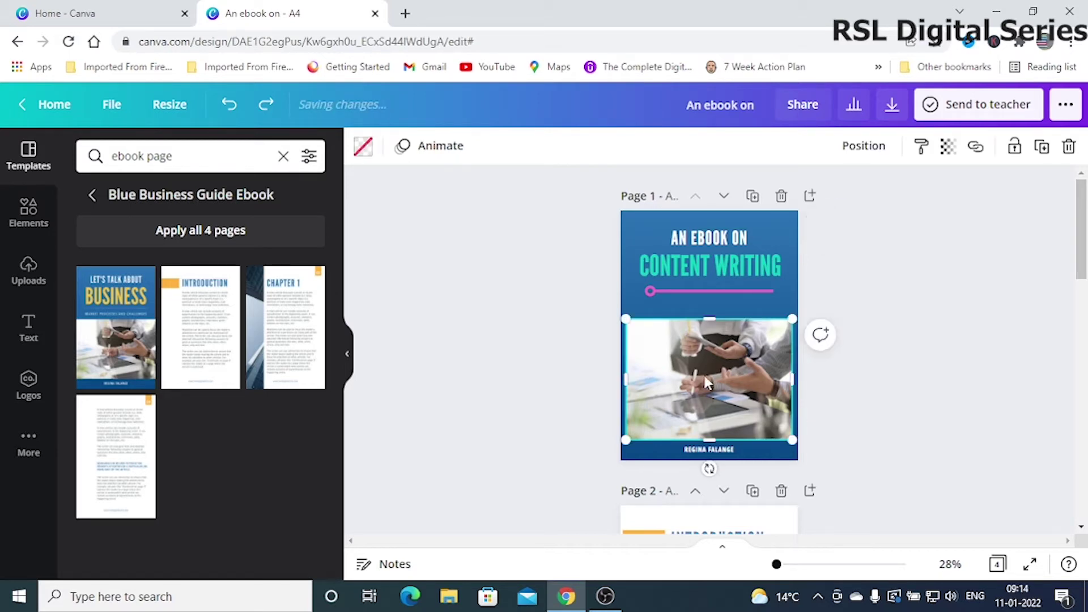
{"action": "left_click", "coordinate": [28, 221]}
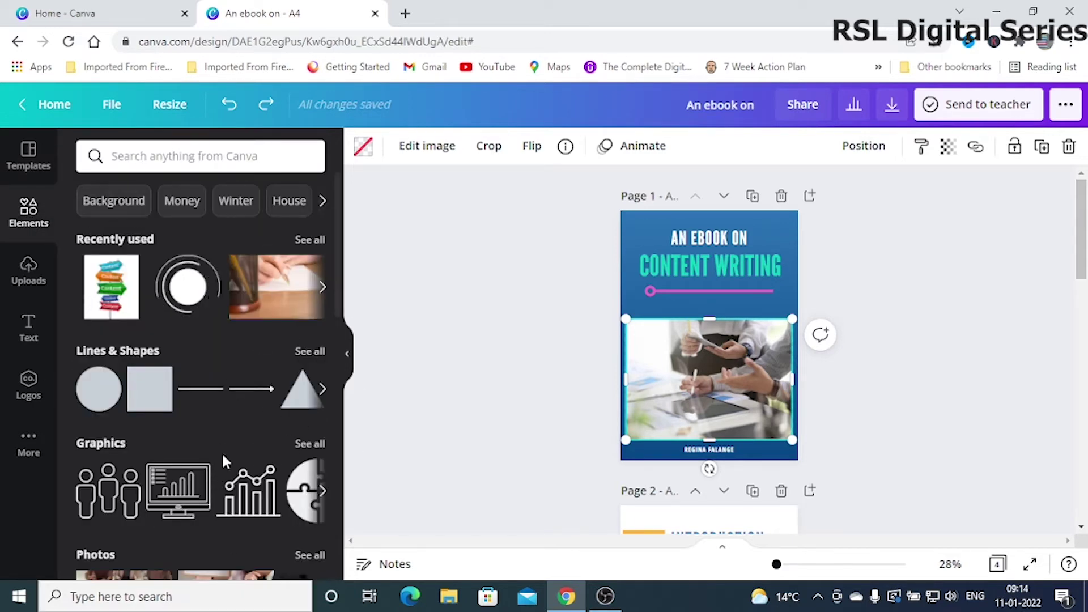
{"action": "scroll", "coordinate": [182, 419], "scroll_direction": "down", "scroll_amount": 6}
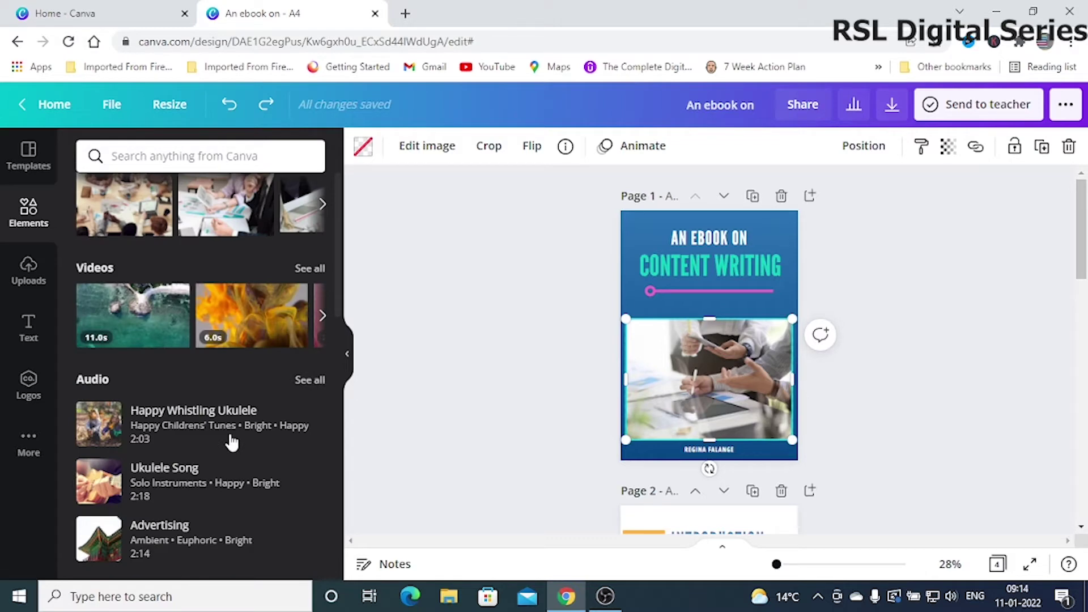
{"action": "left_click", "coordinate": [126, 158]}
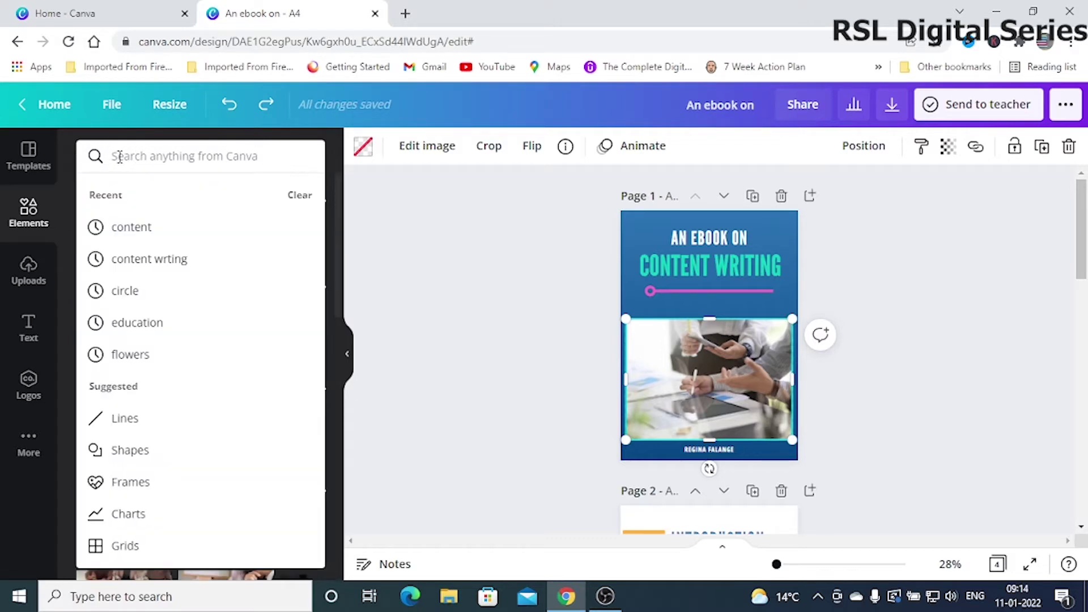
{"action": "type", "text": "content"}
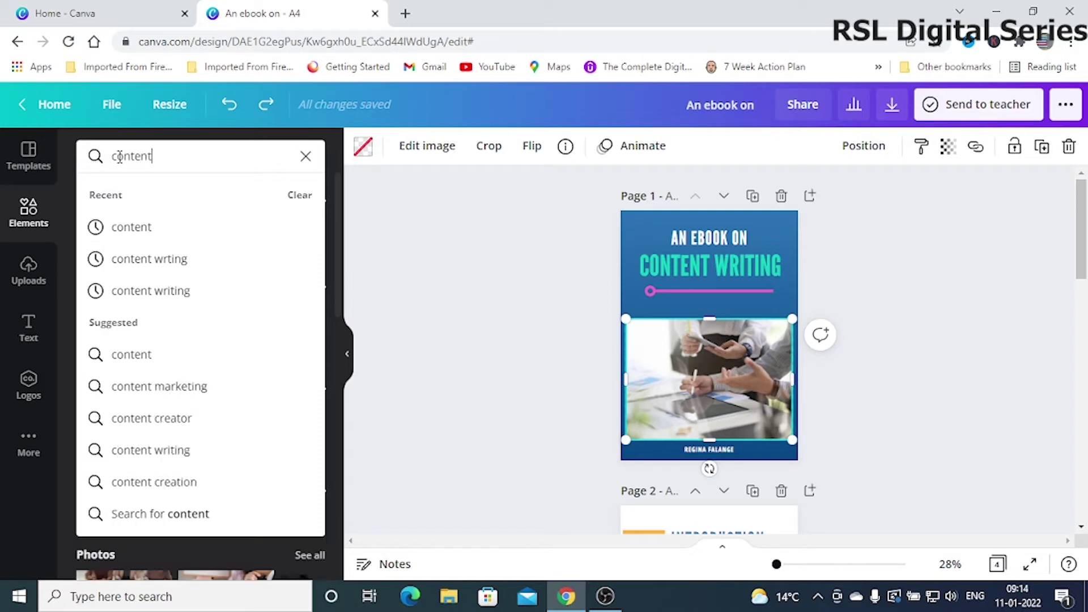
{"action": "type", "text": " writing"}
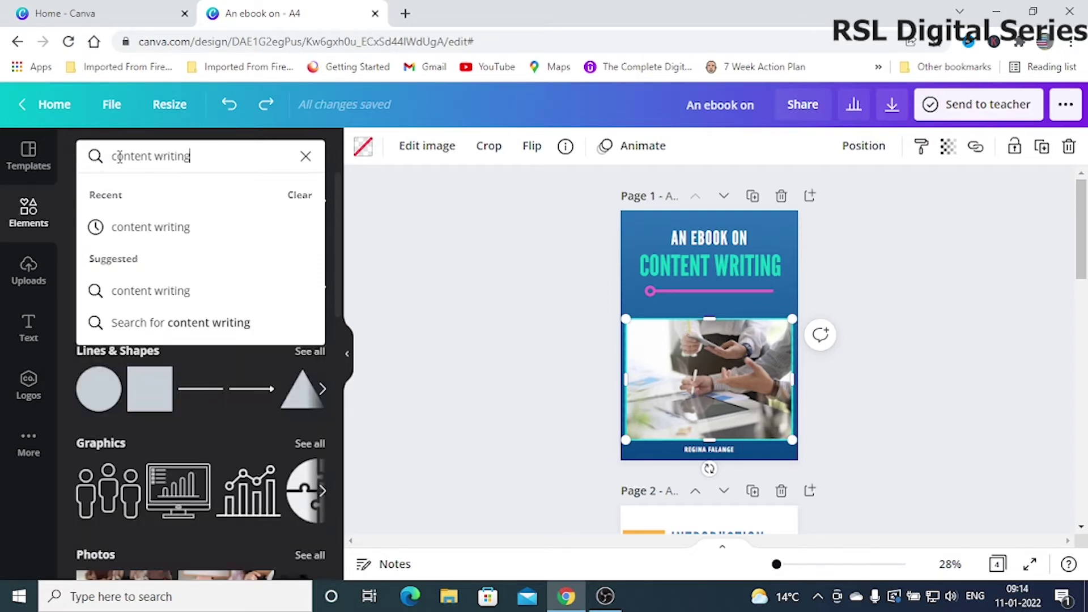
{"action": "key", "text": "Return"}
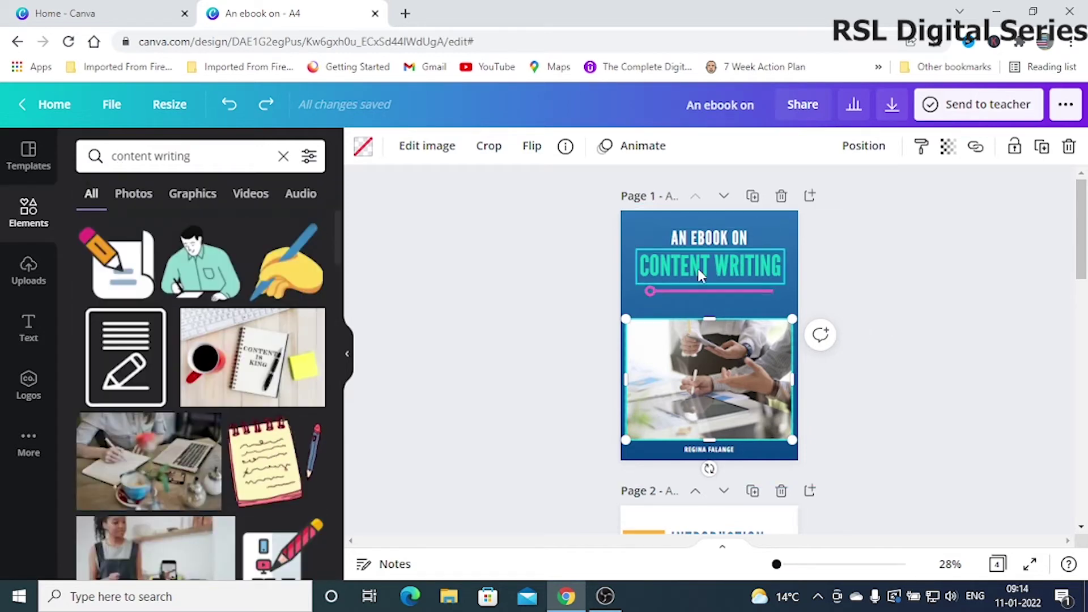
Browse the content writing results across all types, then view only the photos, graphics and videos in turn.
{"action": "scroll", "coordinate": [202, 466], "scroll_direction": "down", "scroll_amount": 1}
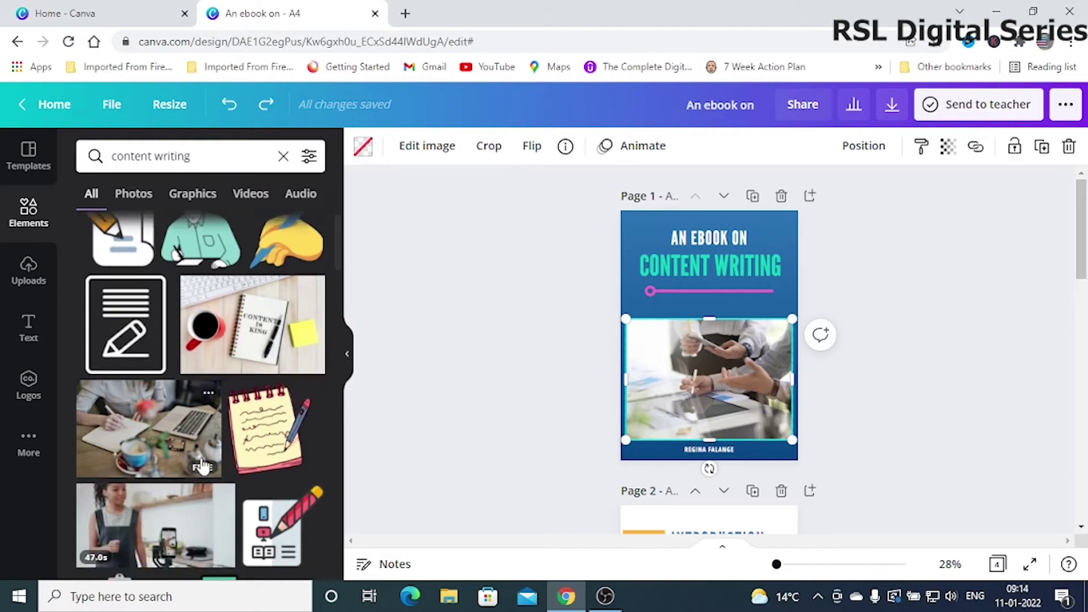
{"action": "scroll", "coordinate": [202, 466], "scroll_direction": "down", "scroll_amount": 3}
{"action": "scroll", "coordinate": [208, 465], "scroll_direction": "down", "scroll_amount": 1}
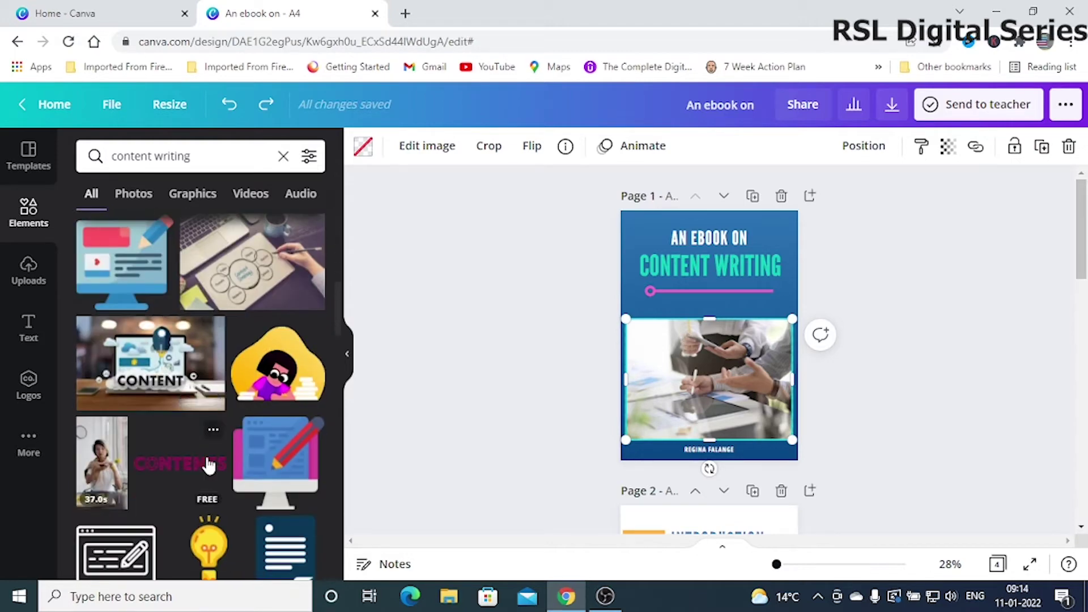
{"action": "scroll", "coordinate": [209, 465], "scroll_direction": "up", "scroll_amount": 2}
{"action": "scroll", "coordinate": [210, 464], "scroll_direction": "down", "scroll_amount": 10}
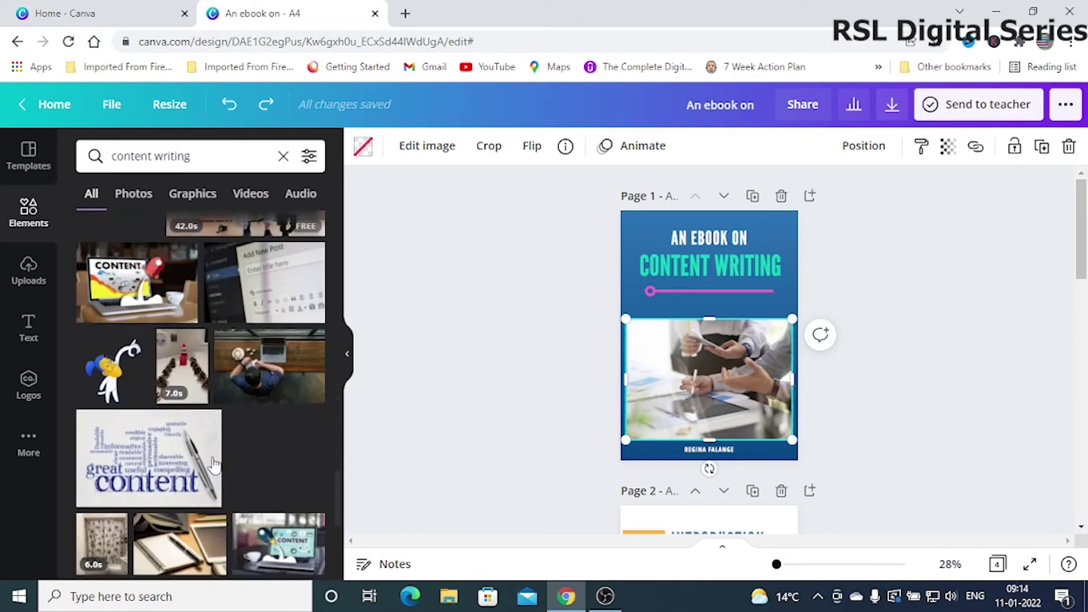
{"action": "scroll", "coordinate": [215, 464], "scroll_direction": "down", "scroll_amount": 5}
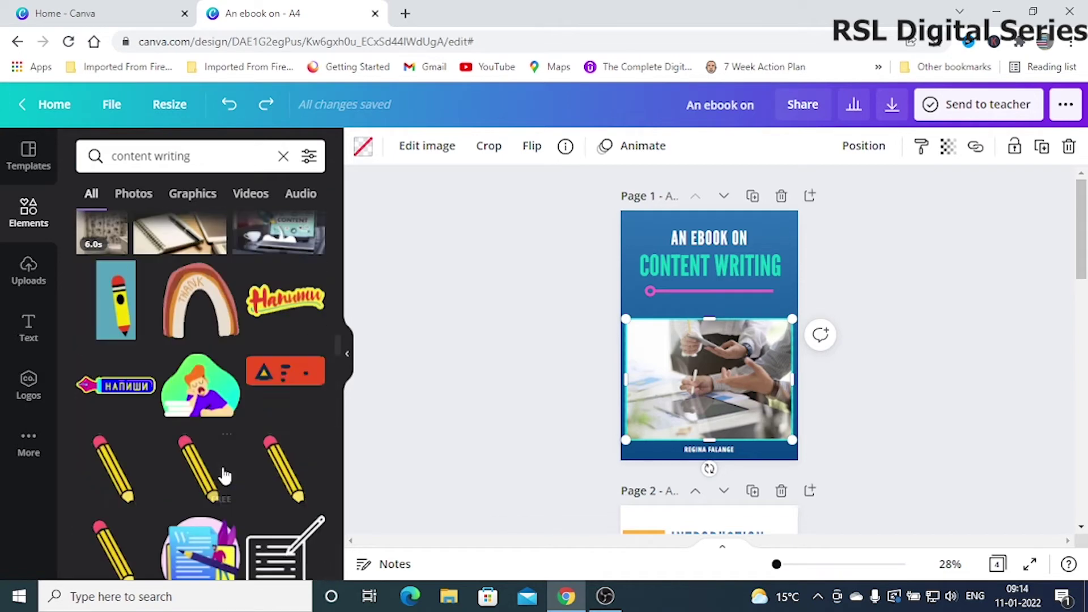
{"action": "scroll", "coordinate": [222, 476], "scroll_direction": "up", "scroll_amount": 15}
{"action": "left_click", "coordinate": [134, 194]}
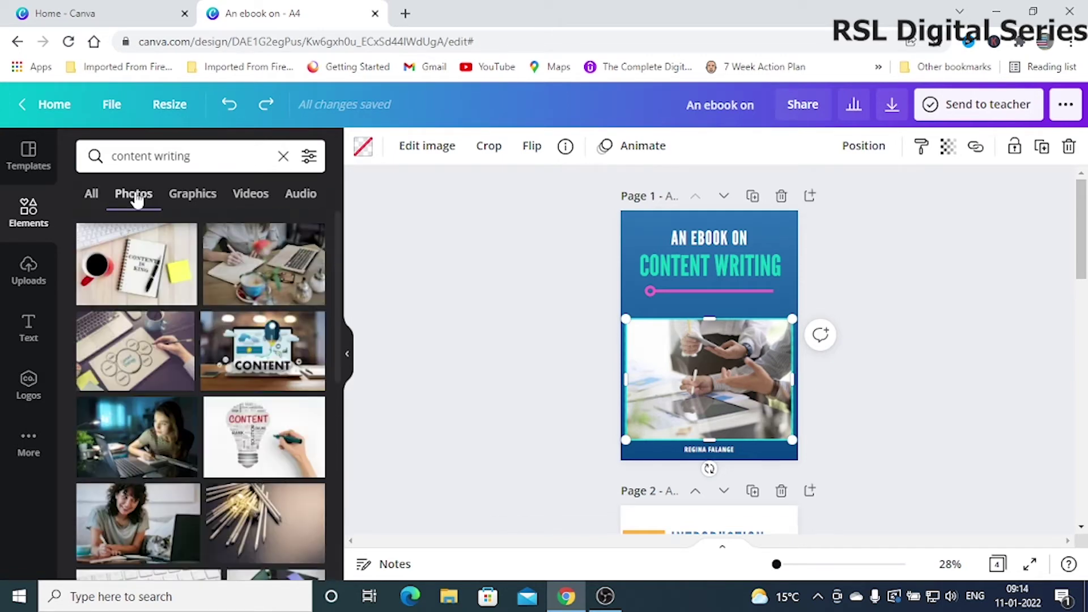
{"action": "left_click", "coordinate": [191, 194]}
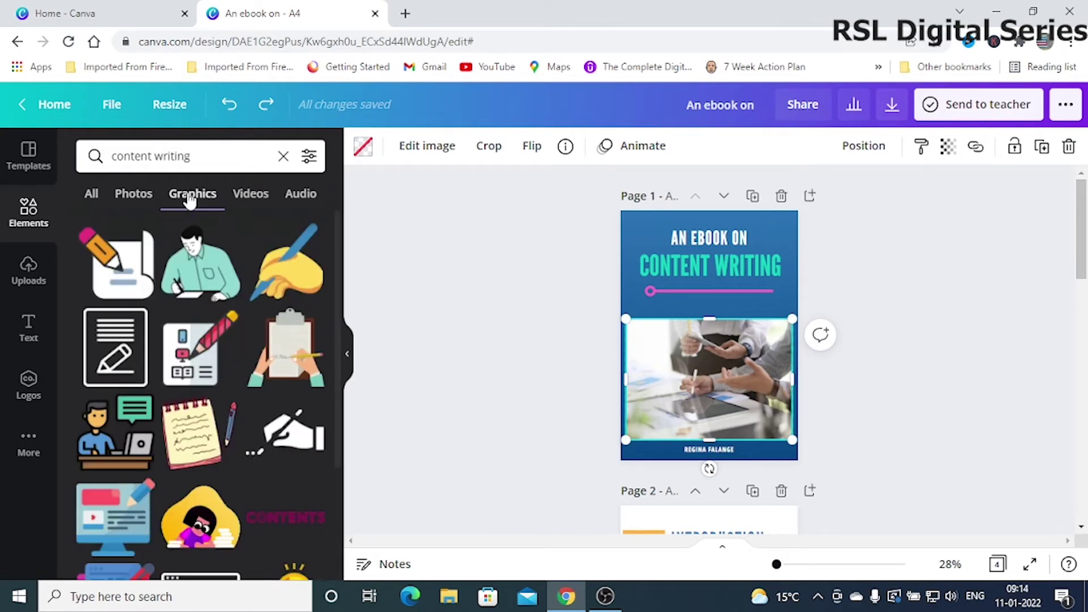
{"action": "scroll", "coordinate": [239, 384], "scroll_direction": "down", "scroll_amount": 5}
{"action": "scroll", "coordinate": [244, 340], "scroll_direction": "up", "scroll_amount": 4}
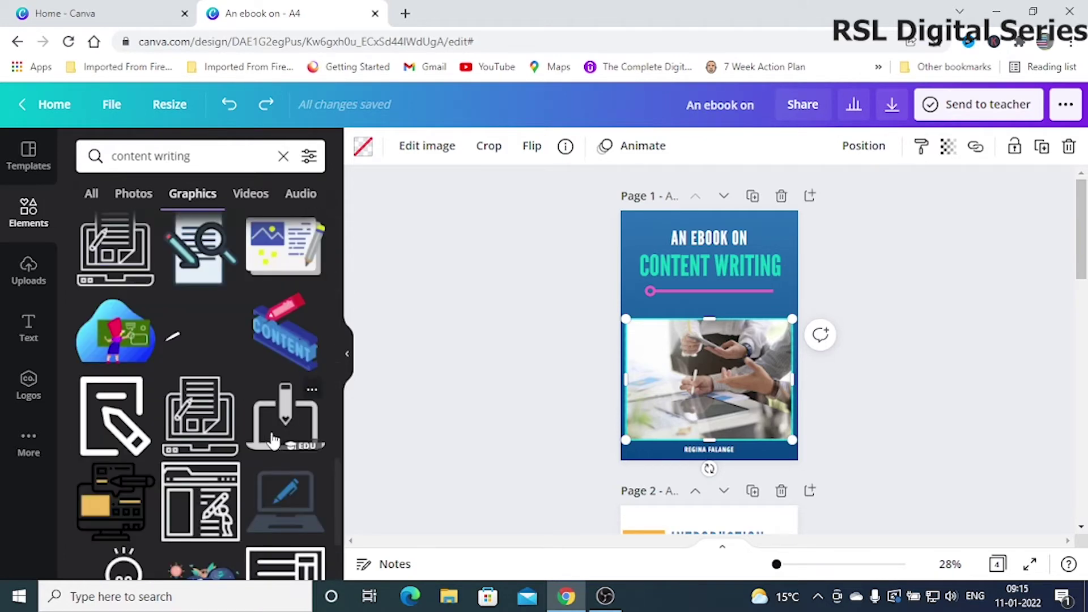
{"action": "left_click", "coordinate": [248, 196]}
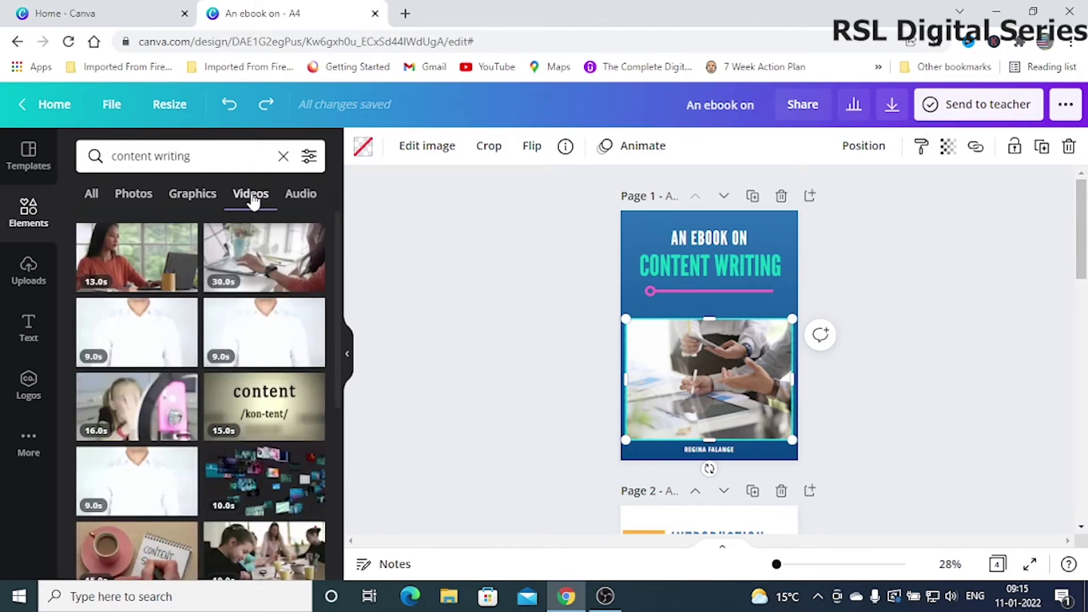
{"action": "scroll", "coordinate": [249, 490], "scroll_direction": "down", "scroll_amount": 5}
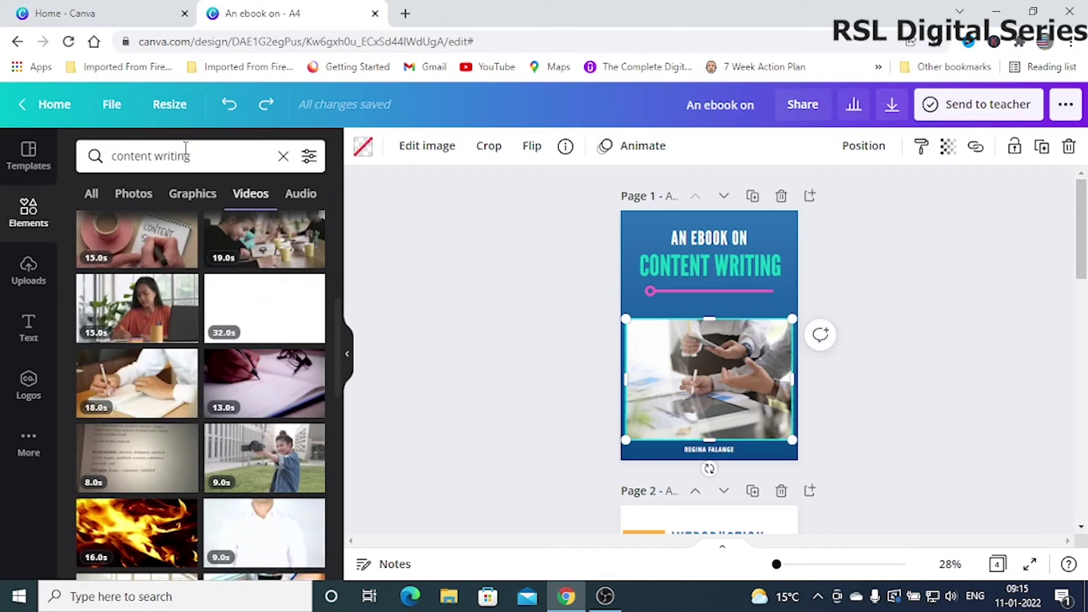
Search the elements for "animals" and look through the results of all types.
{"action": "left_click_drag", "start_coordinate": [211, 162], "coordinate": [115, 162]}
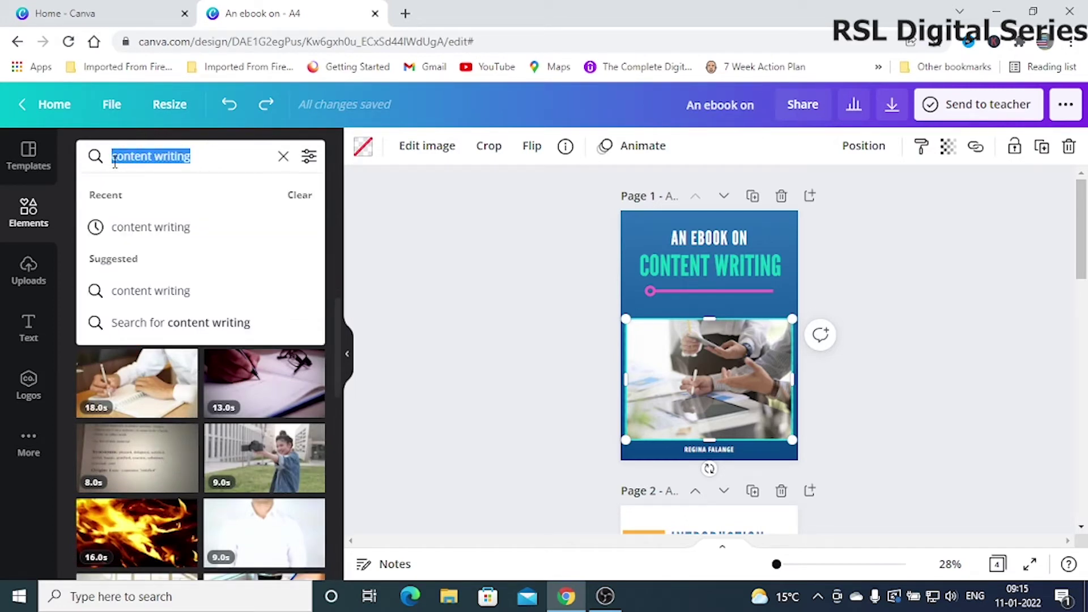
{"action": "type", "text": "animals"}
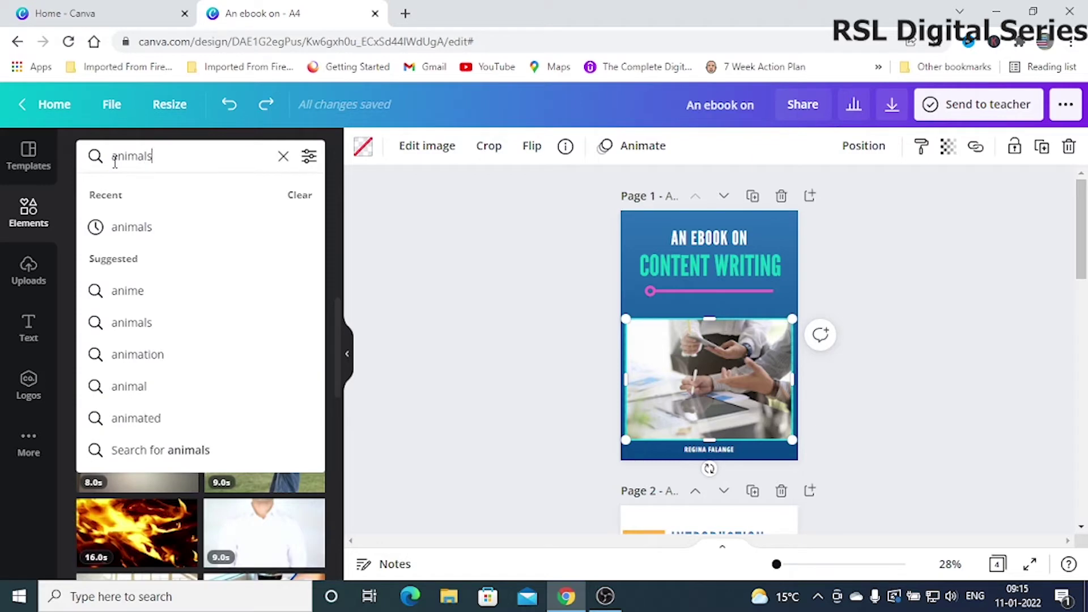
{"action": "key", "text": "Return"}
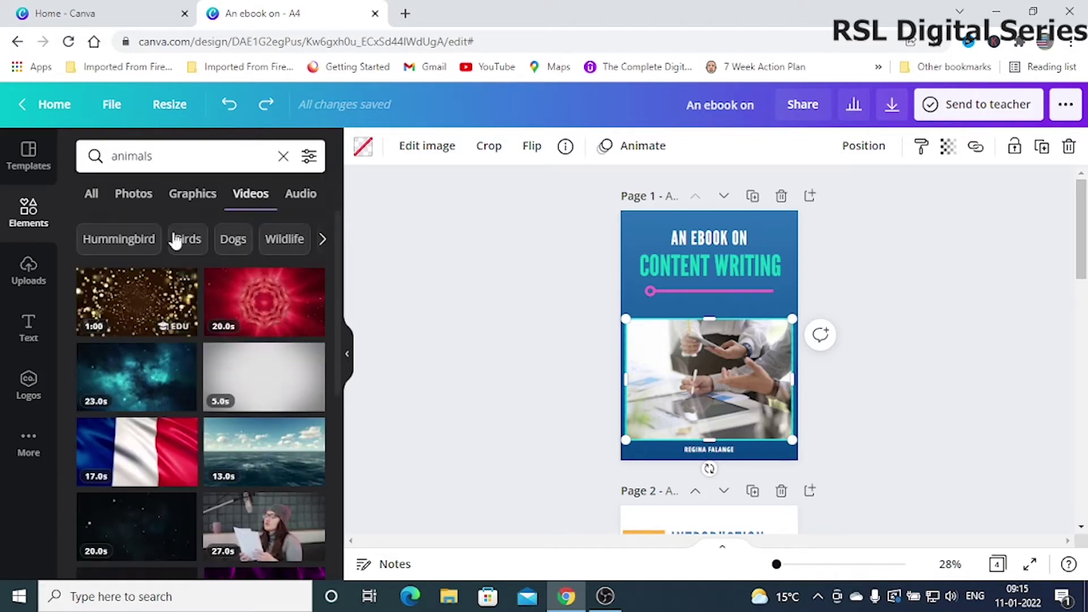
{"action": "left_click", "coordinate": [92, 195]}
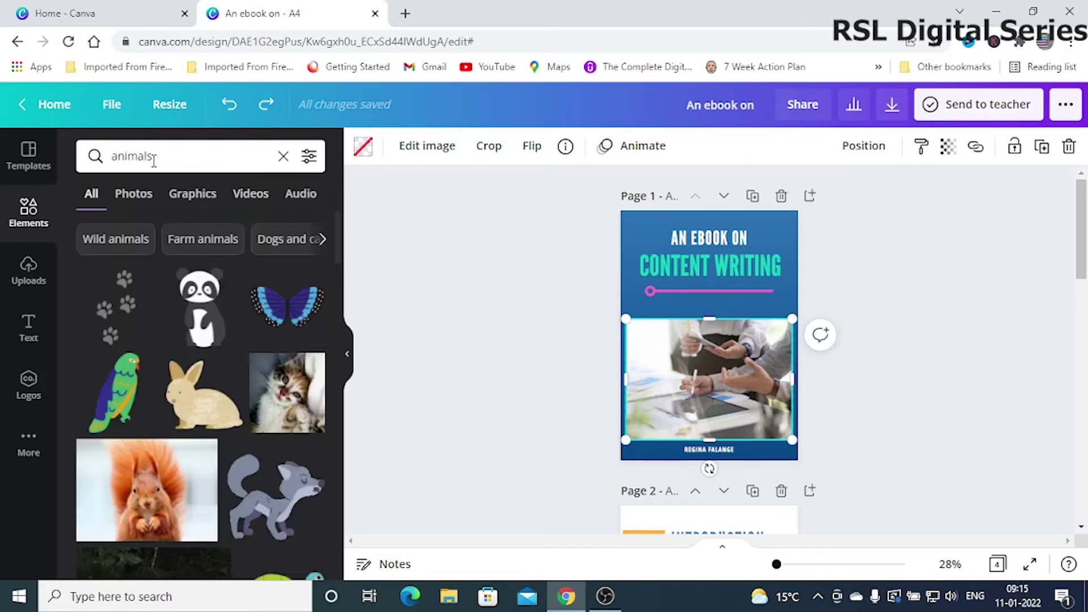
{"action": "scroll", "coordinate": [227, 513], "scroll_direction": "down", "scroll_amount": 5}
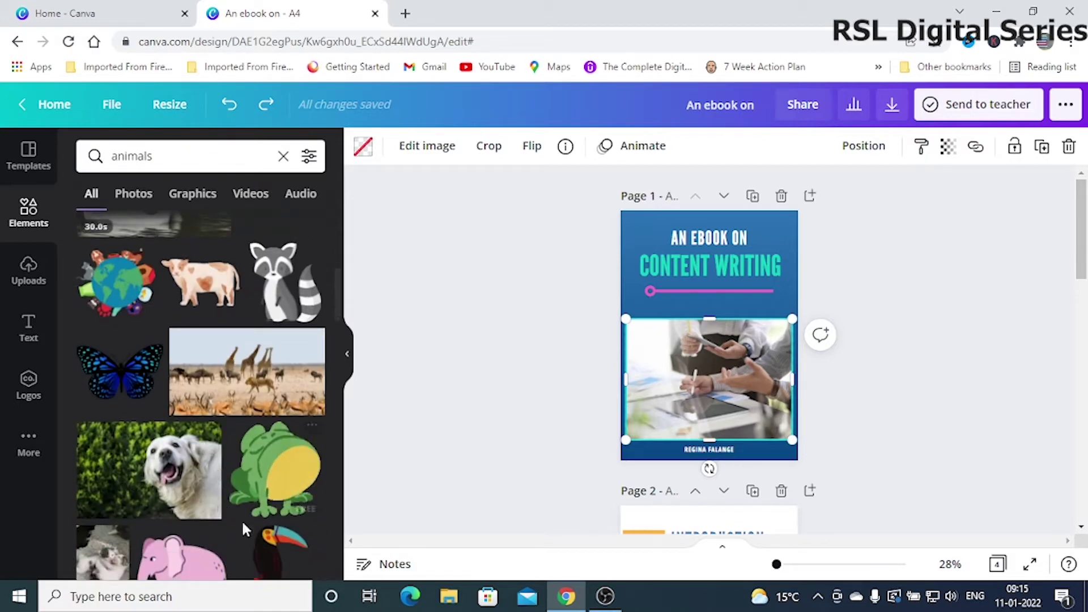
{"action": "scroll", "coordinate": [241, 521], "scroll_direction": "down", "scroll_amount": 5}
{"action": "scroll", "coordinate": [242, 527], "scroll_direction": "down", "scroll_amount": 8}
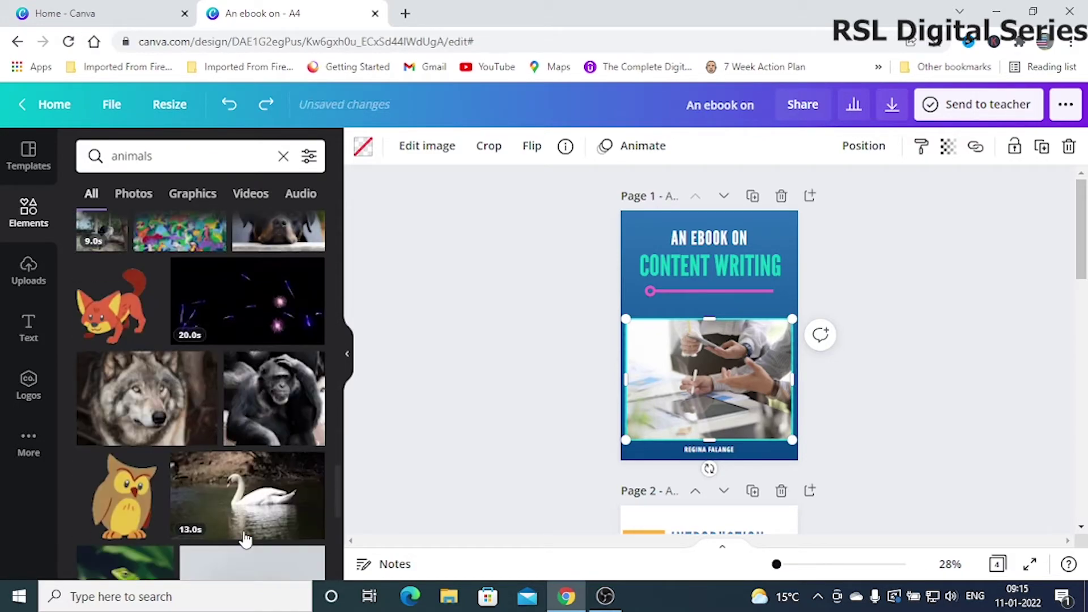
{"action": "scroll", "coordinate": [226, 397], "scroll_direction": "up", "scroll_amount": 10}
Search the elements for "dog" and look through the results.
{"action": "left_click", "coordinate": [110, 156]}
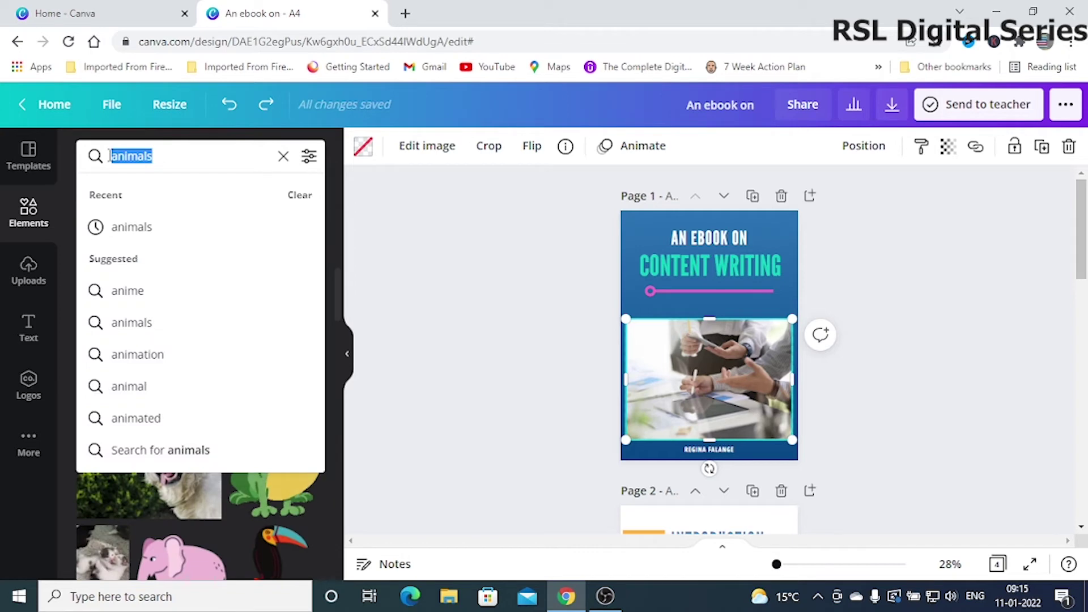
{"action": "type", "text": "dog"}
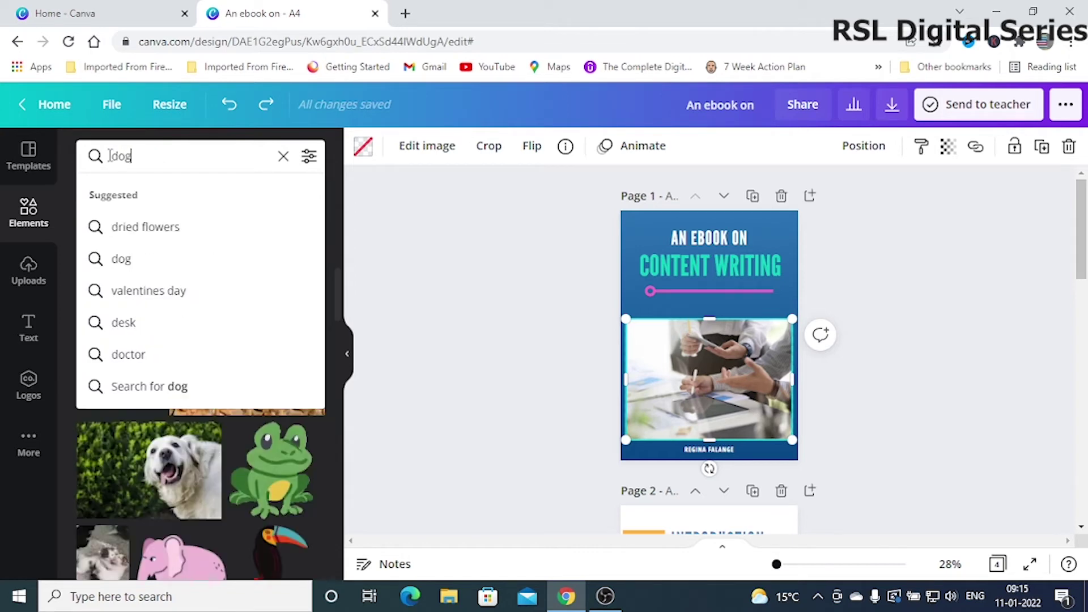
{"action": "key", "text": "Return"}
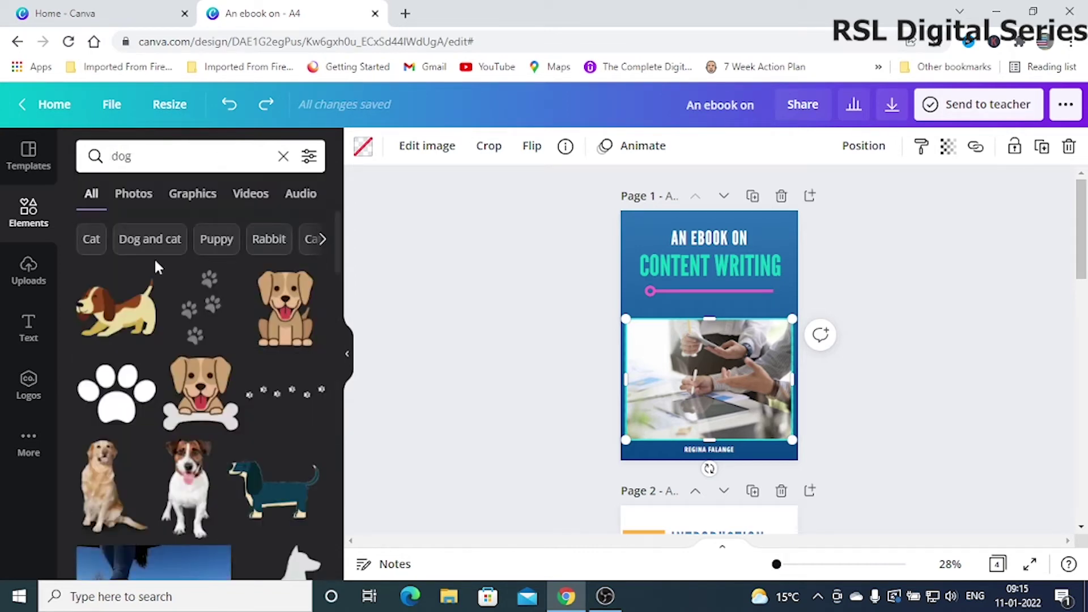
{"action": "scroll", "coordinate": [209, 428], "scroll_direction": "down", "scroll_amount": 5}
{"action": "scroll", "coordinate": [250, 434], "scroll_direction": "up", "scroll_amount": 6}
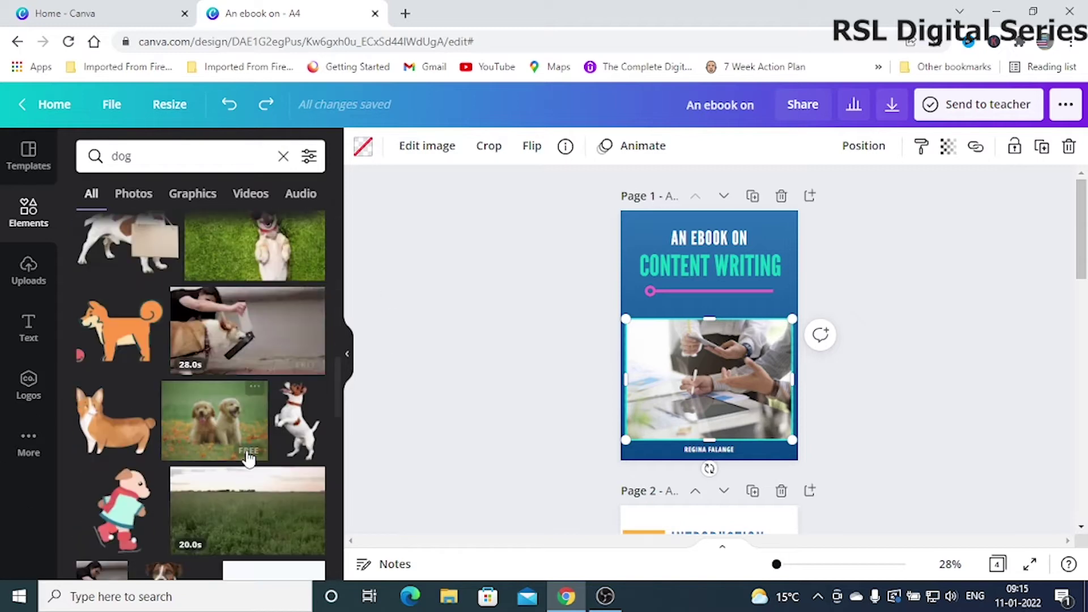
Filter the dog search results by the color black.
{"action": "left_click", "coordinate": [309, 159]}
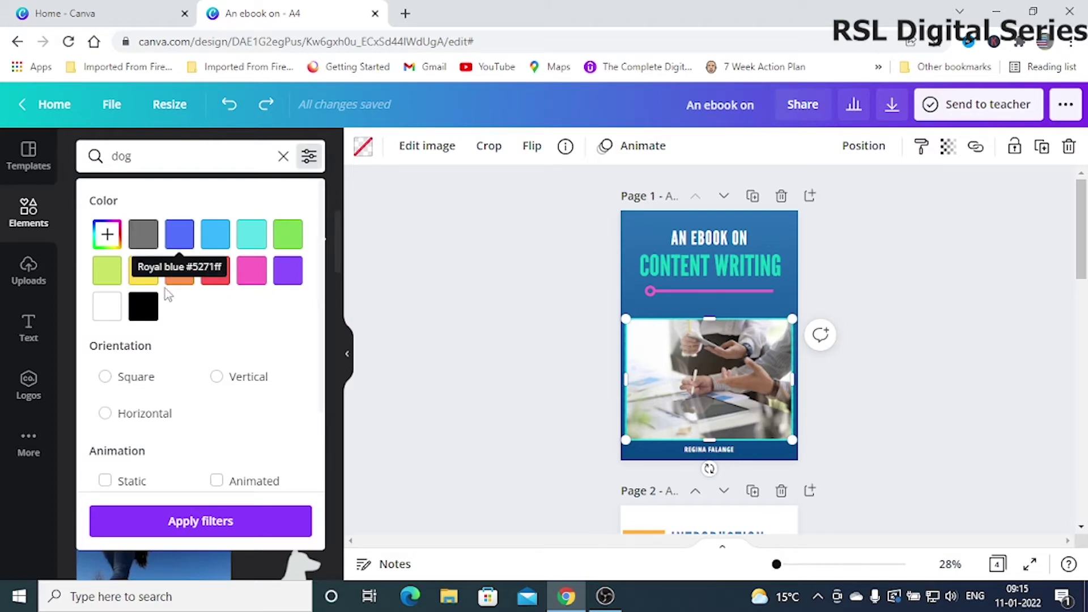
{"action": "left_click", "coordinate": [144, 309]}
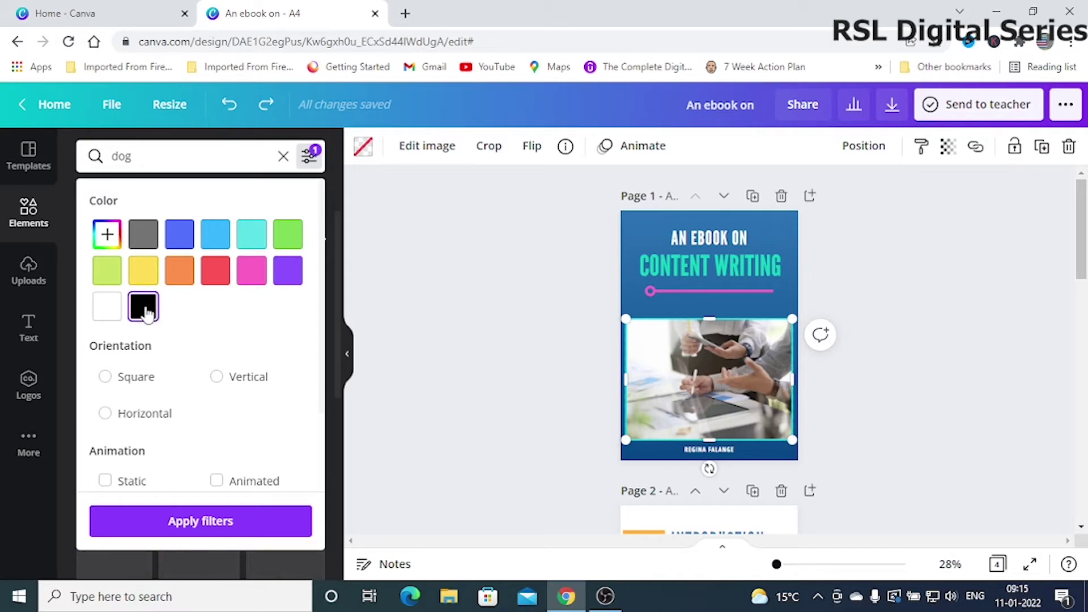
{"action": "left_click", "coordinate": [214, 525]}
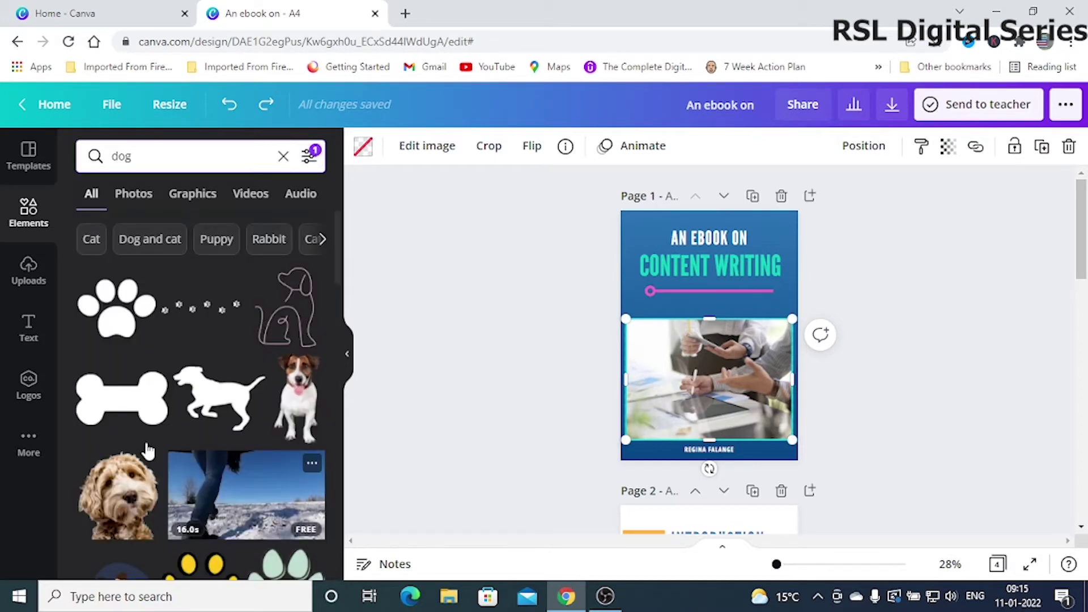
Look through the black-filtered dog search results across all element types.
{"action": "scroll", "coordinate": [253, 437], "scroll_direction": "down", "scroll_amount": 5}
{"action": "scroll", "coordinate": [253, 437], "scroll_direction": "down", "scroll_amount": 5}
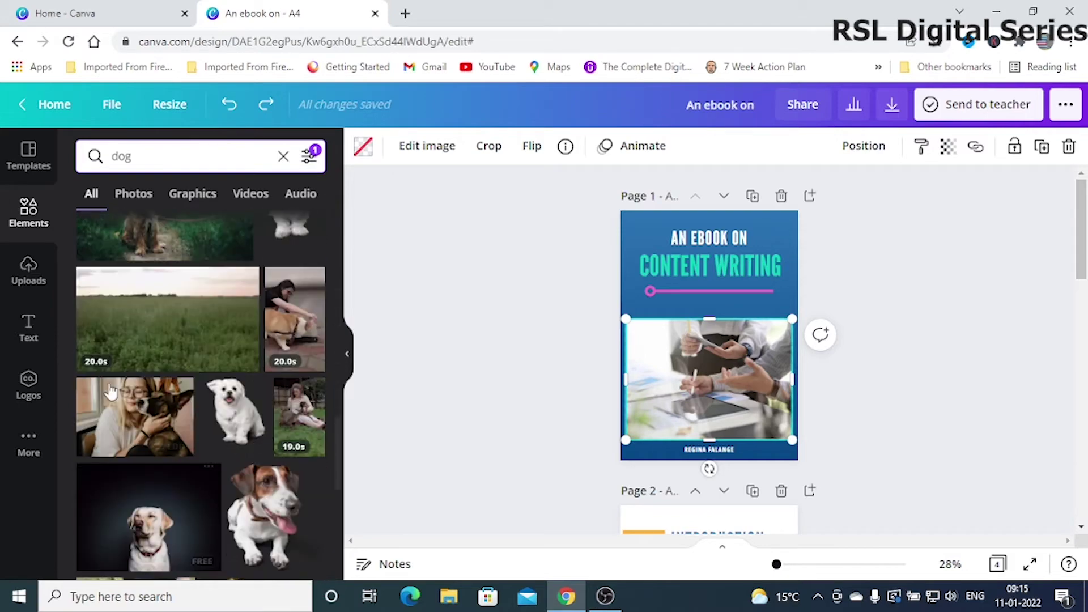
{"action": "scroll", "coordinate": [285, 480], "scroll_direction": "down", "scroll_amount": 3}
{"action": "scroll", "coordinate": [285, 480], "scroll_direction": "down", "scroll_amount": 3}
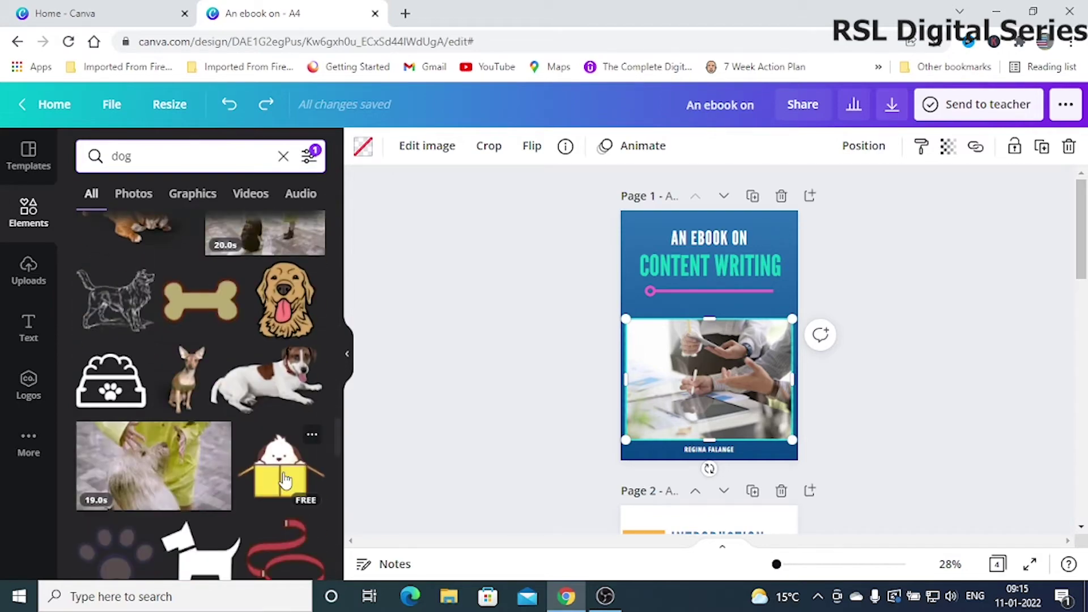
{"action": "scroll", "coordinate": [285, 481], "scroll_direction": "down", "scroll_amount": 3}
{"action": "scroll", "coordinate": [285, 480], "scroll_direction": "up", "scroll_amount": 3}
{"action": "scroll", "coordinate": [176, 452], "scroll_direction": "down", "scroll_amount": 3}
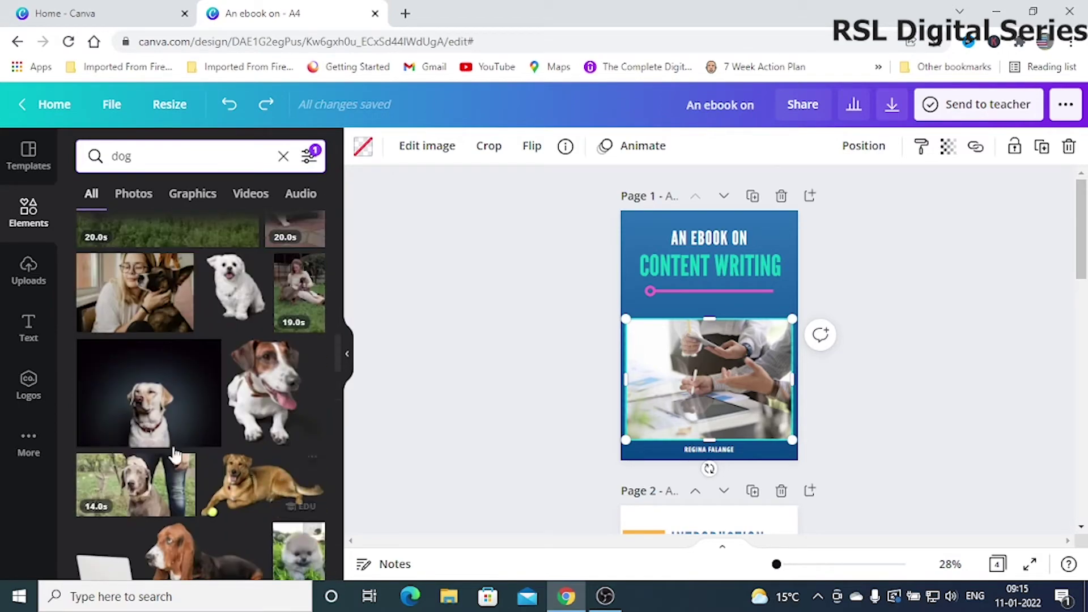
{"action": "scroll", "coordinate": [226, 295], "scroll_direction": "down", "scroll_amount": 5}
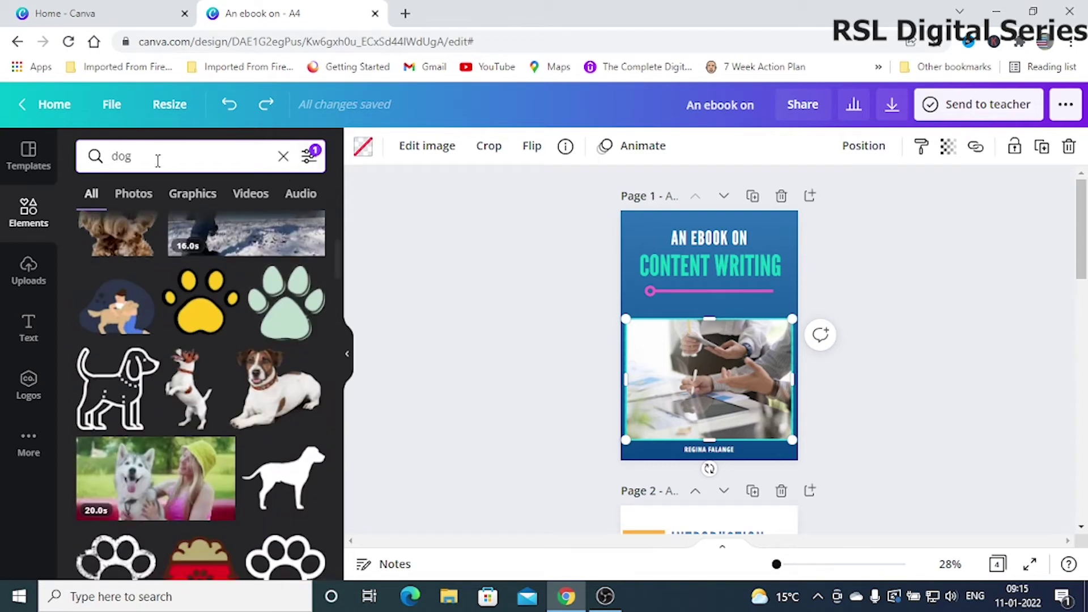
Search the elements for "content writing" in place of the dog search.
{"action": "left_click_drag", "start_coordinate": [158, 160], "coordinate": [112, 162]}
{"action": "type", "text": "content"}
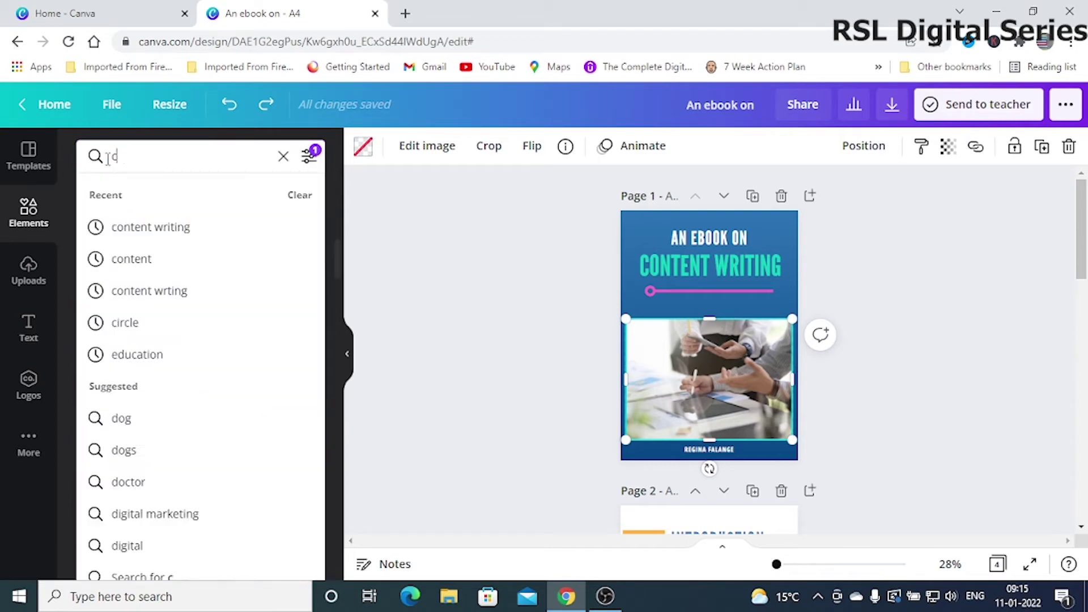
{"action": "type", "text": " w"}
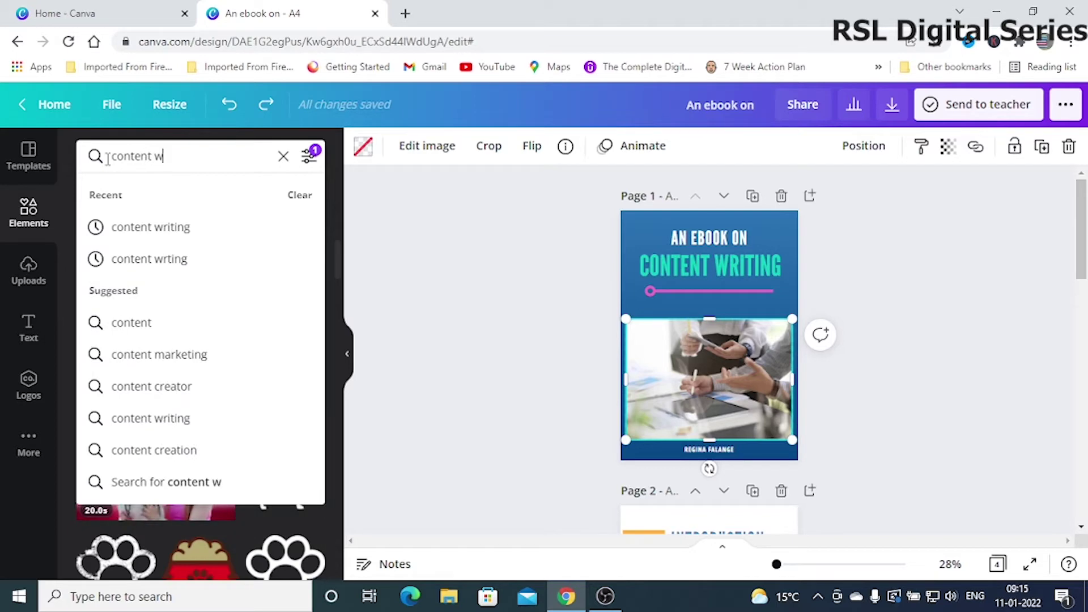
{"action": "type", "text": "riting"}
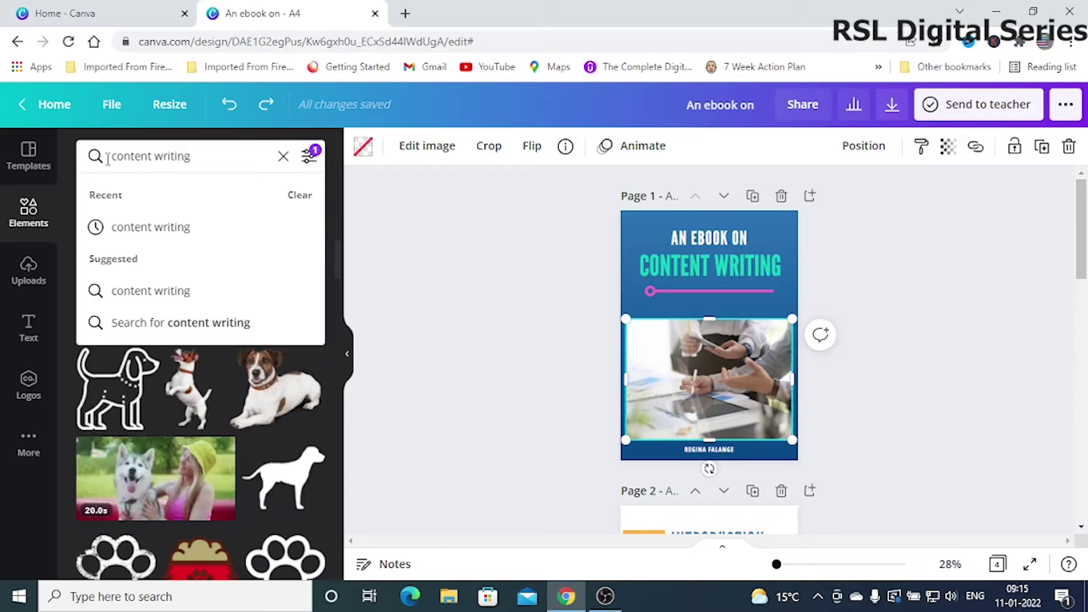
{"action": "key", "text": "Return"}
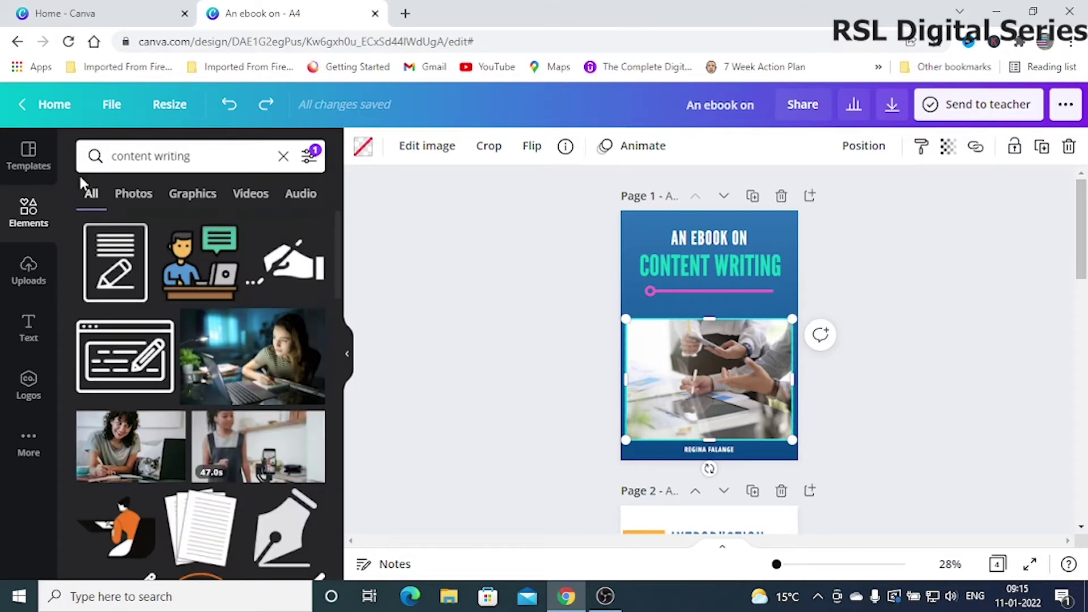
Filter the content writing results by the dark blue color instead of black and look through them.
{"action": "left_click", "coordinate": [310, 157]}
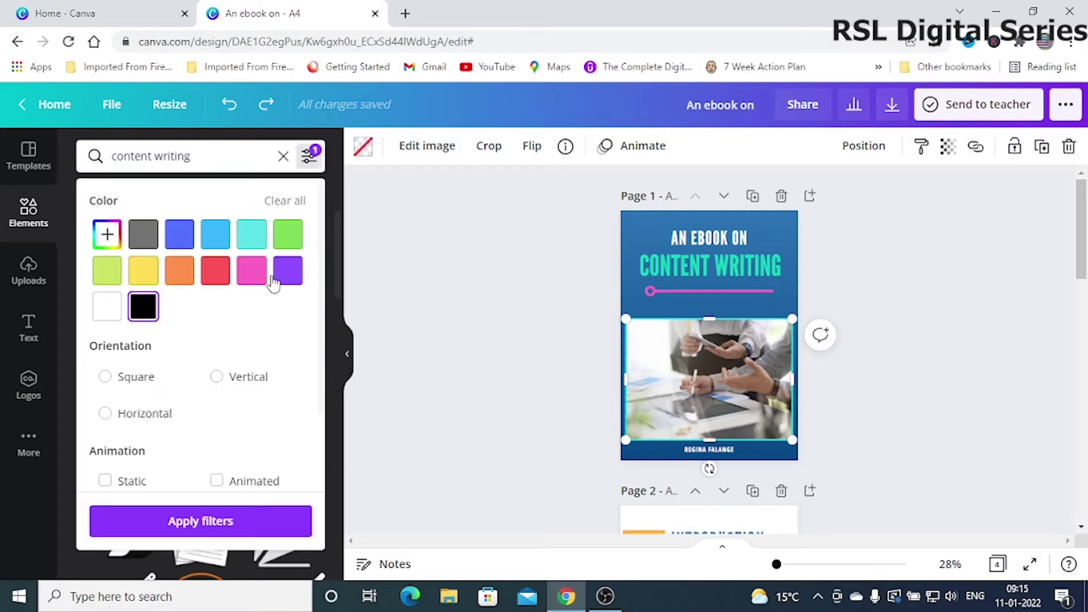
{"action": "left_click", "coordinate": [177, 240]}
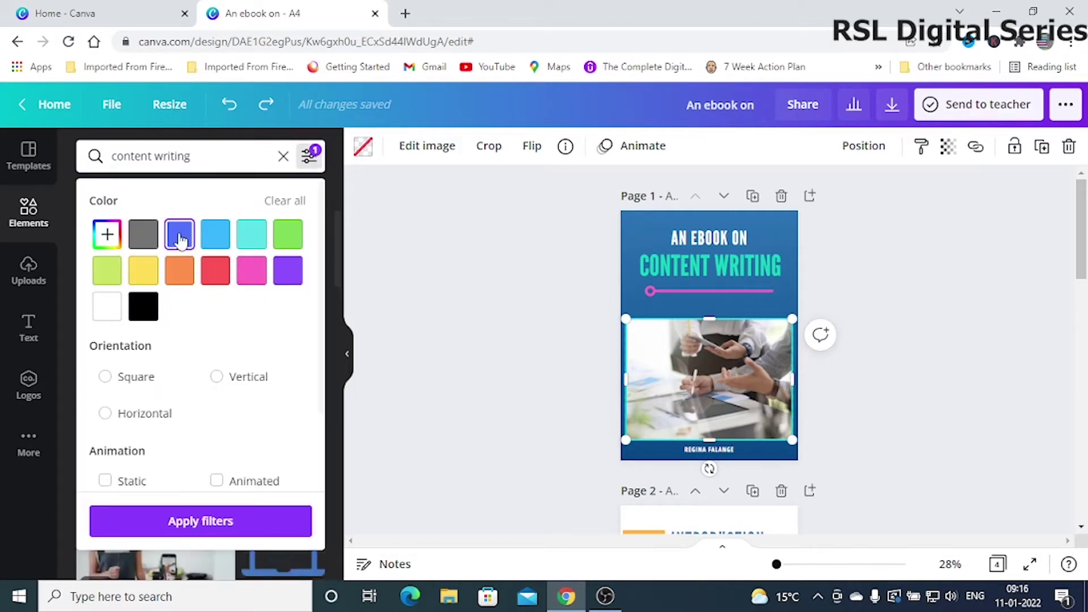
{"action": "left_click", "coordinate": [201, 522]}
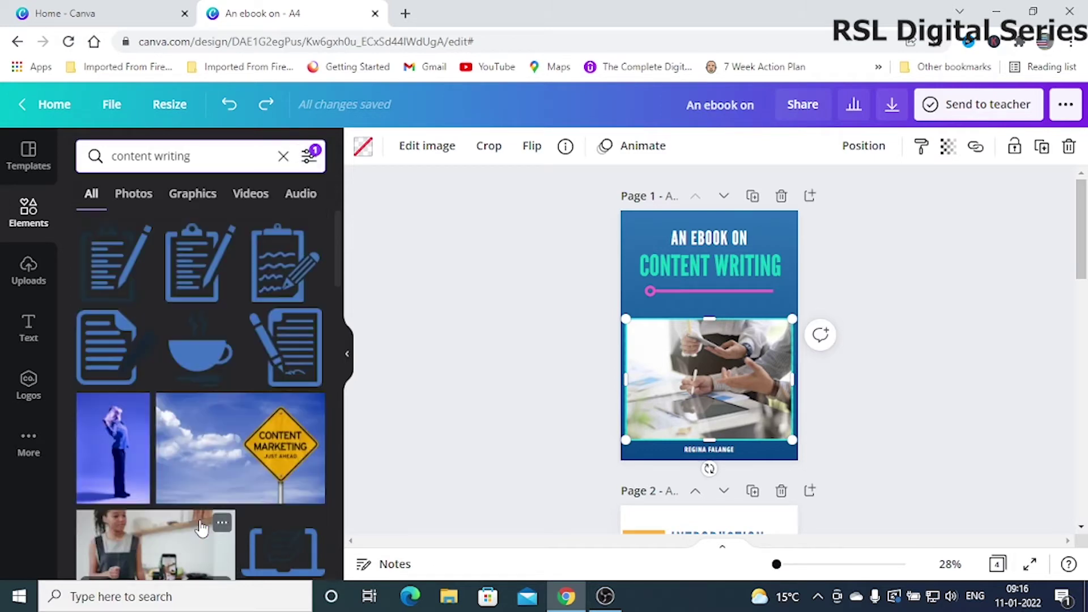
{"action": "scroll", "coordinate": [217, 469], "scroll_direction": "down", "scroll_amount": 2}
{"action": "scroll", "coordinate": [217, 469], "scroll_direction": "down", "scroll_amount": 6}
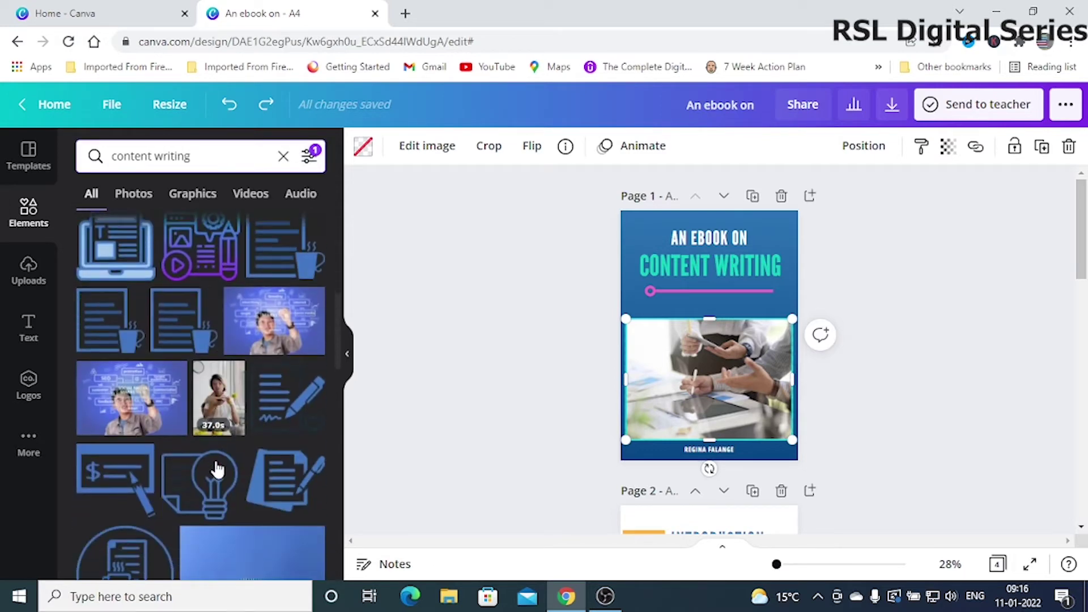
{"action": "scroll", "coordinate": [218, 467], "scroll_direction": "down", "scroll_amount": 6}
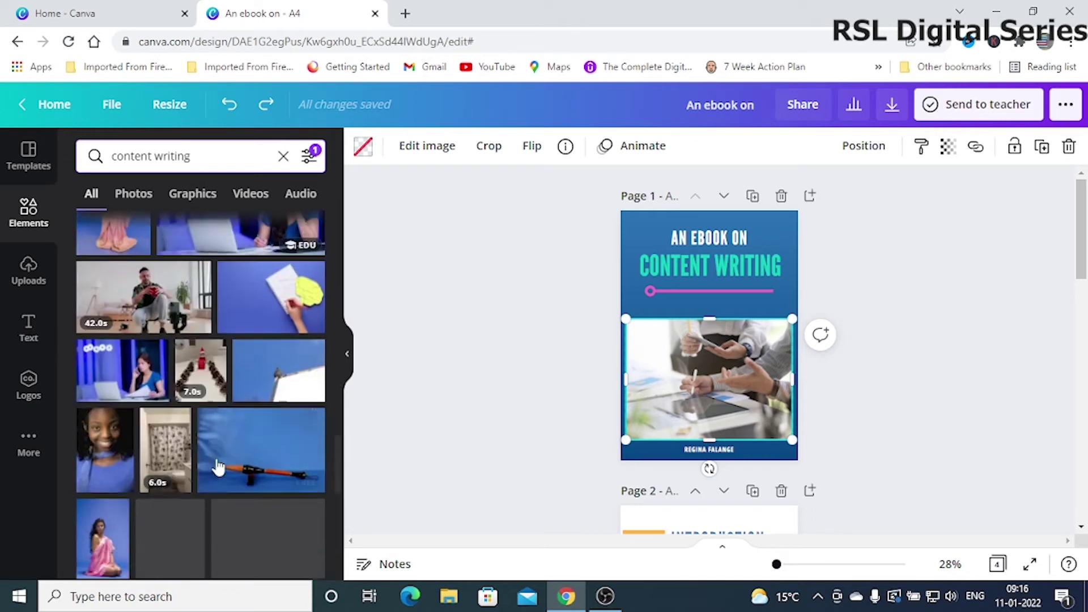
{"action": "scroll", "coordinate": [227, 474], "scroll_direction": "down", "scroll_amount": 3}
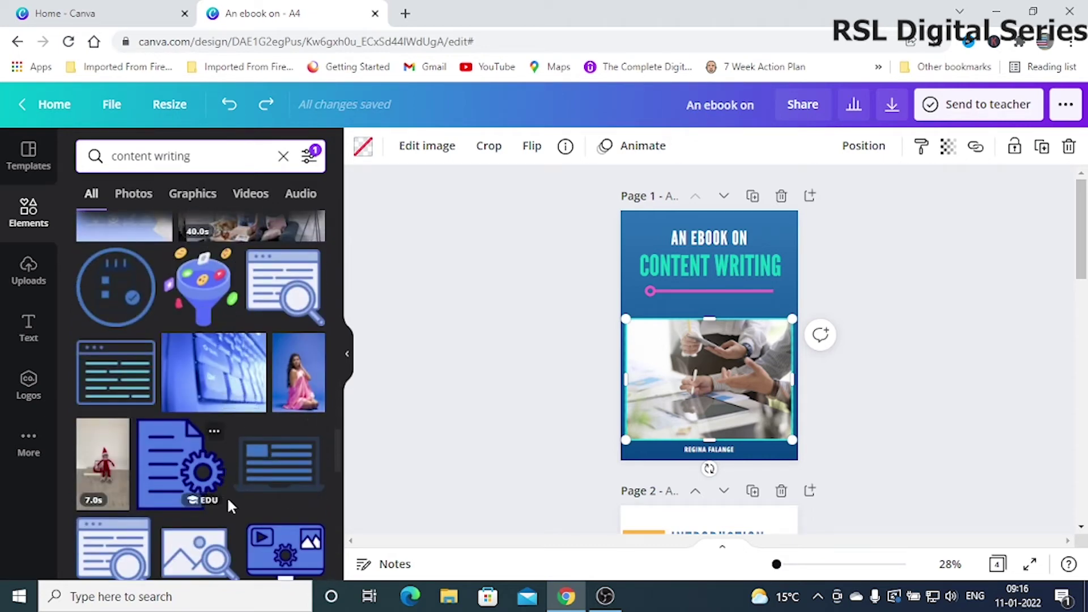
{"action": "scroll", "coordinate": [195, 397], "scroll_direction": "up", "scroll_amount": 3}
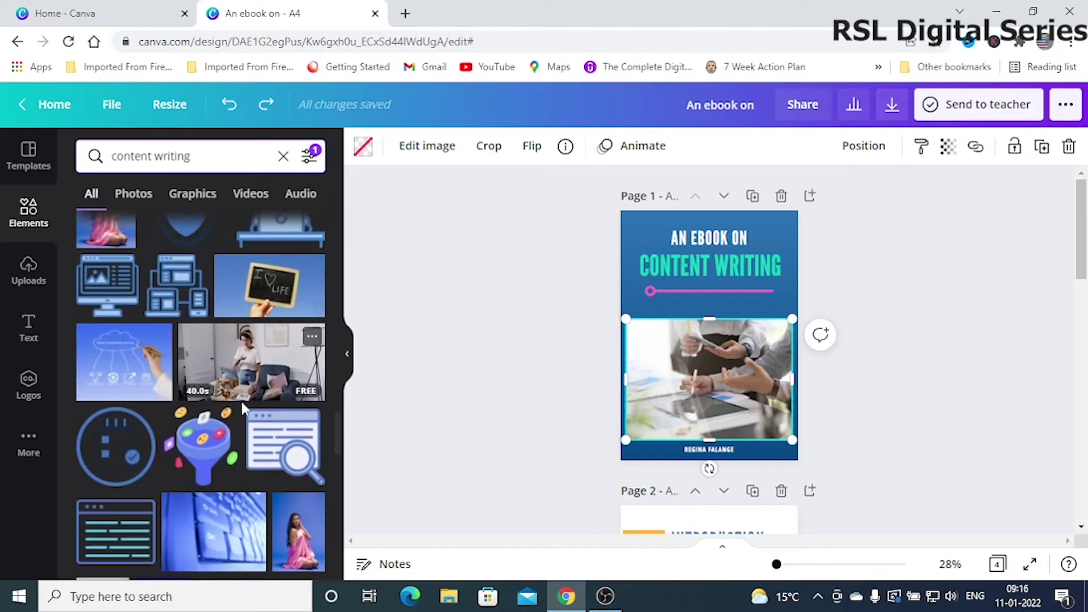
{"action": "scroll", "coordinate": [191, 425], "scroll_direction": "up", "scroll_amount": 4}
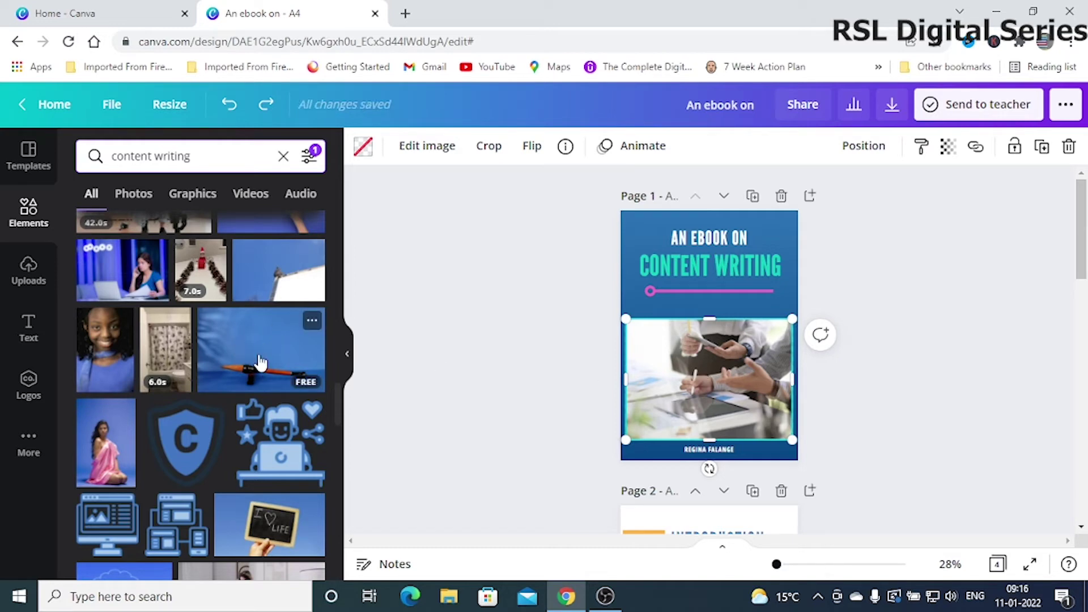
Try the rocket launcher photo and the photo of a woman on the phone with a laptop as the cover picture.
{"action": "left_click_drag", "start_coordinate": [260, 353], "coordinate": [672, 372]}
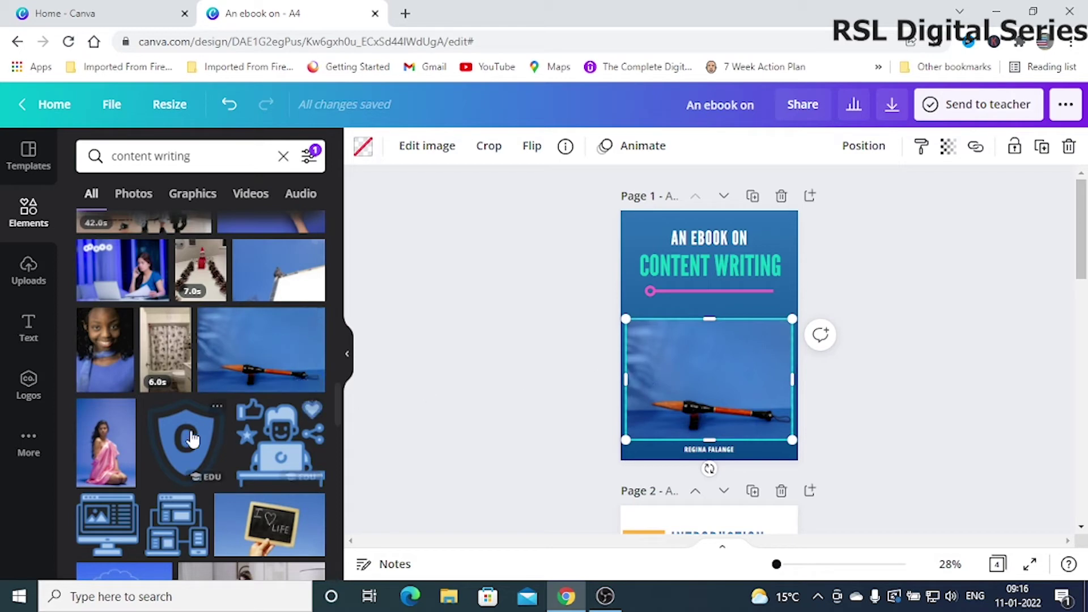
{"action": "scroll", "coordinate": [187, 439], "scroll_direction": "up", "scroll_amount": 4}
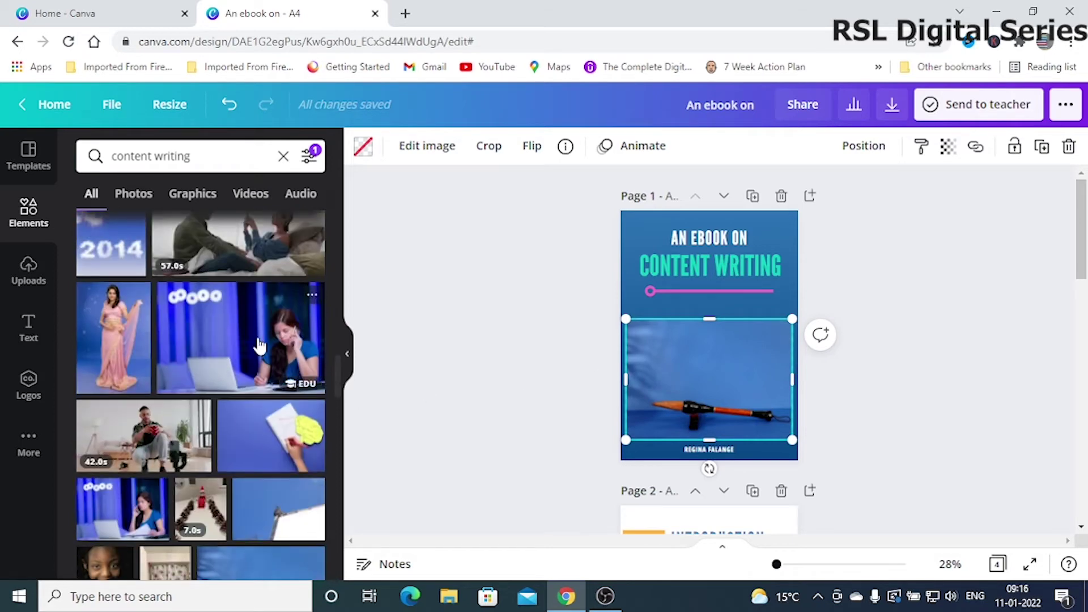
{"action": "left_click_drag", "start_coordinate": [558, 345], "coordinate": [695, 371]}
Limit the blue content writing results to animated elements and look through them.
{"action": "scroll", "coordinate": [219, 340], "scroll_direction": "up", "scroll_amount": 6}
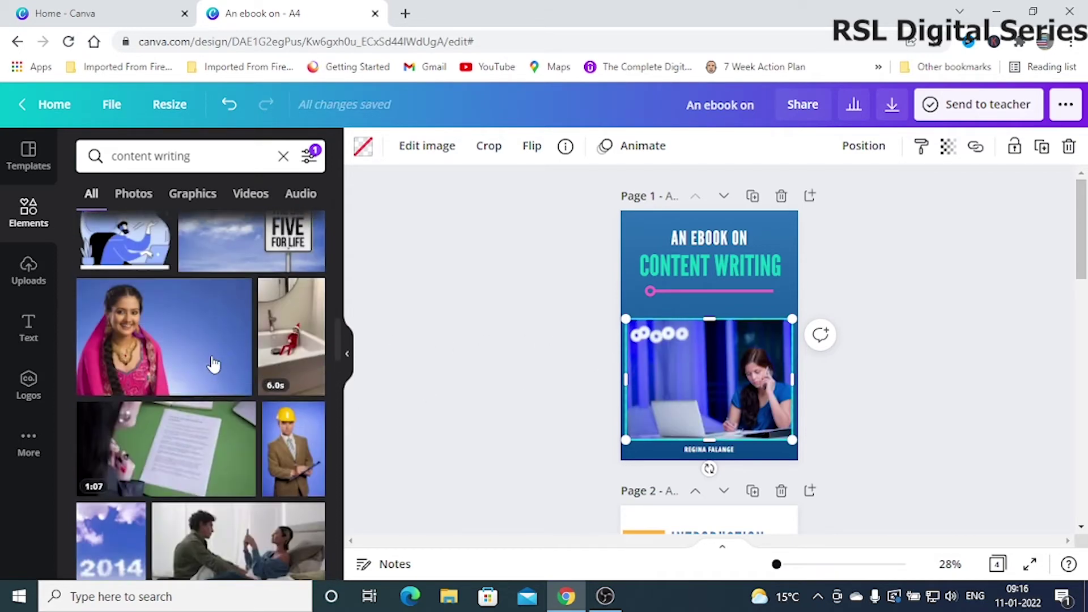
{"action": "scroll", "coordinate": [270, 368], "scroll_direction": "up", "scroll_amount": 10}
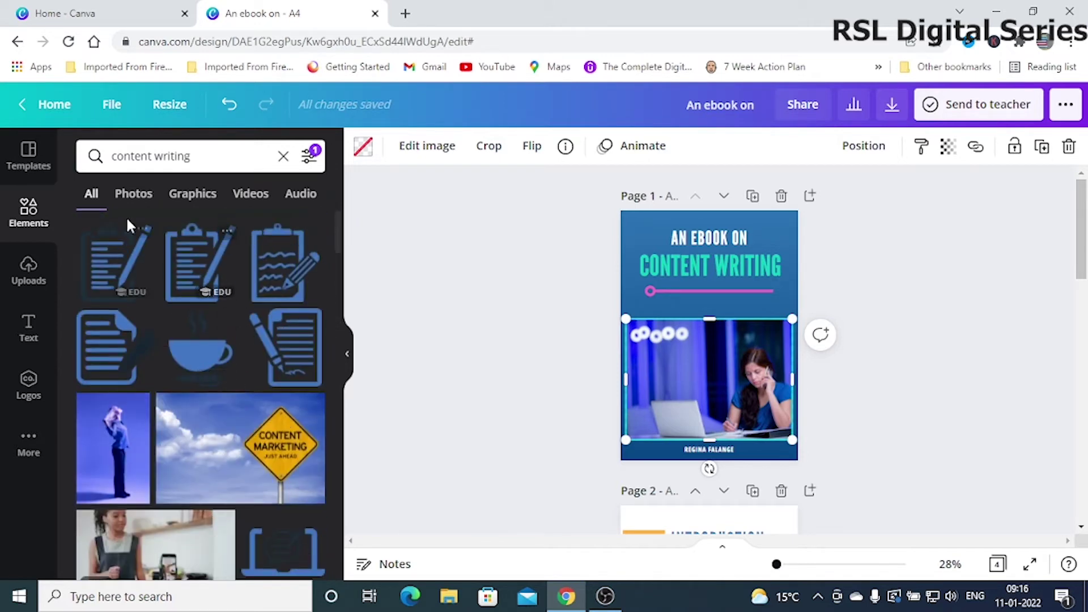
{"action": "left_click", "coordinate": [308, 156]}
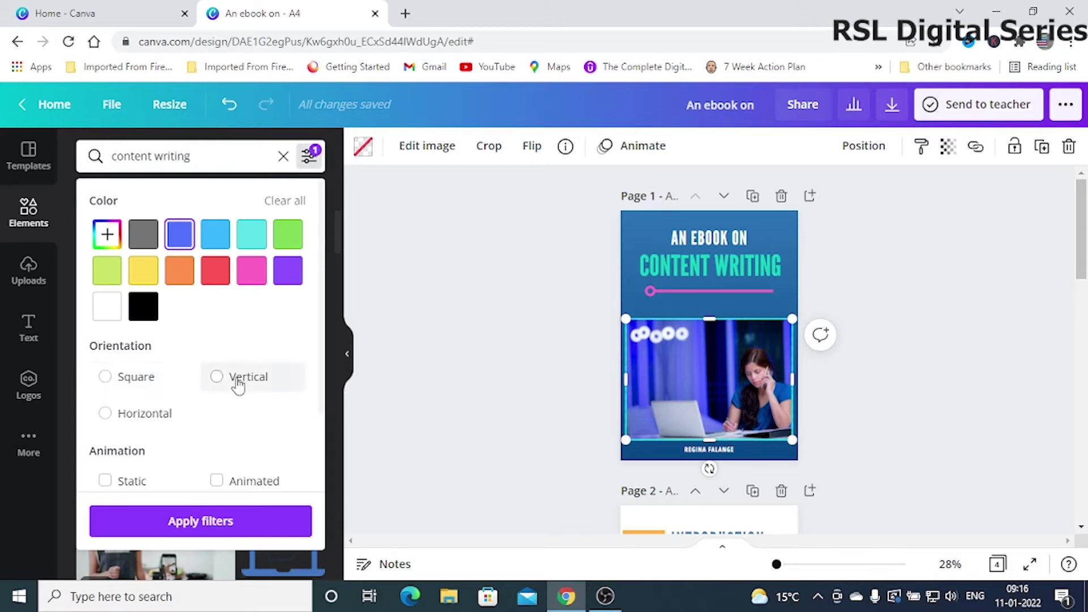
{"action": "left_click", "coordinate": [216, 482]}
{"action": "left_click", "coordinate": [201, 522]}
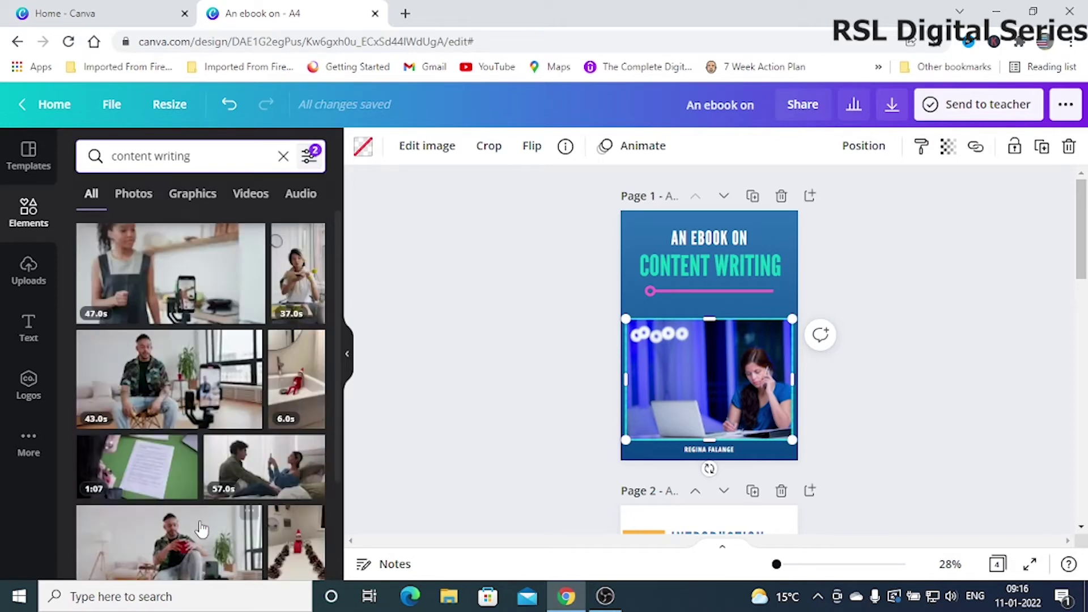
{"action": "scroll", "coordinate": [229, 424], "scroll_direction": "down", "scroll_amount": 10}
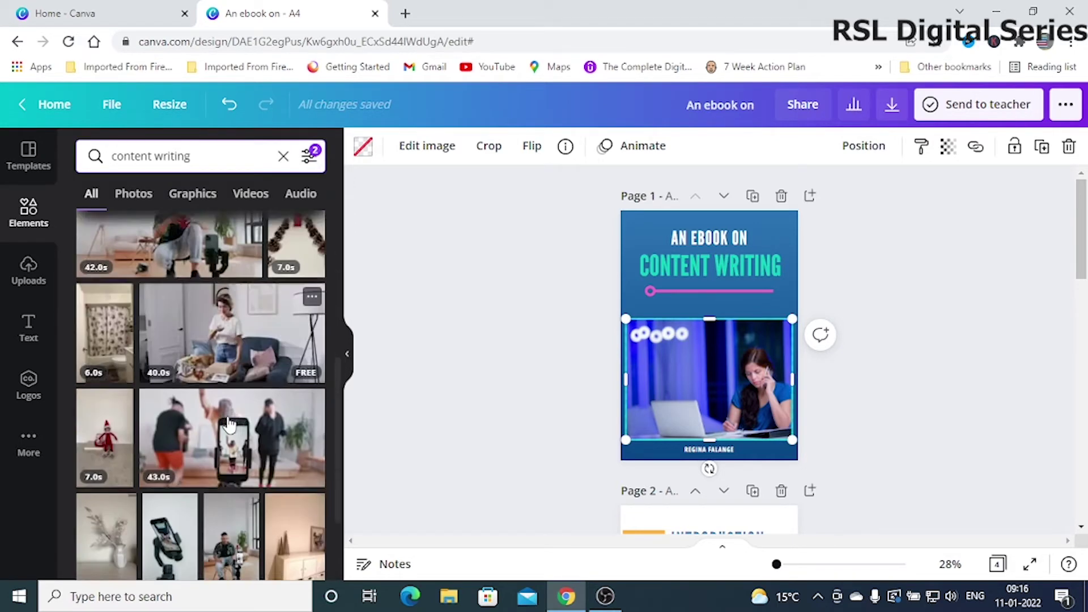
{"action": "scroll", "coordinate": [230, 433], "scroll_direction": "down", "scroll_amount": 3}
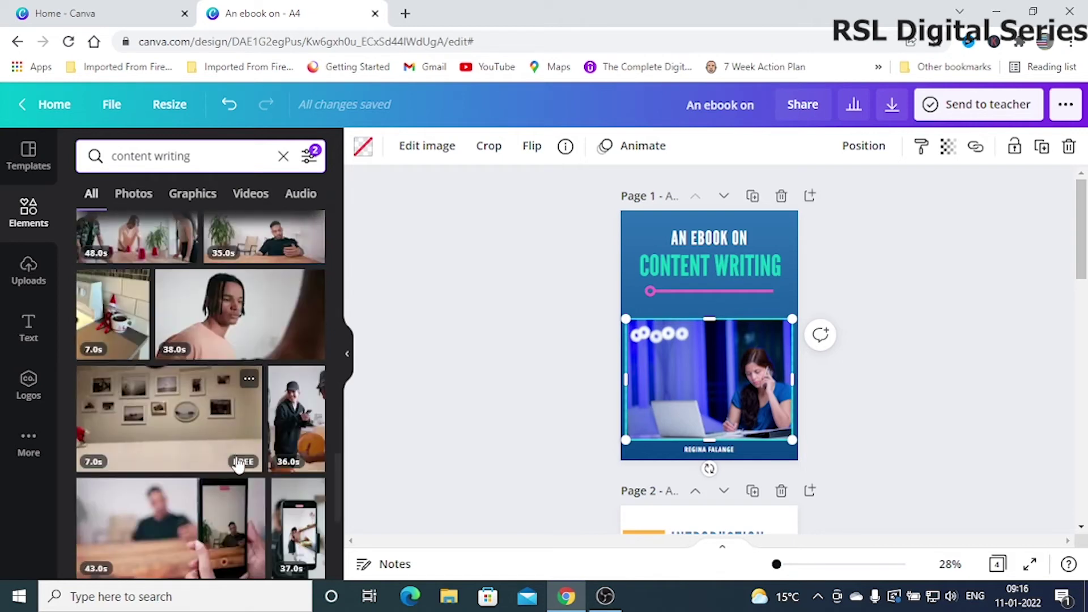
{"action": "scroll", "coordinate": [239, 464], "scroll_direction": "up", "scroll_amount": 15}
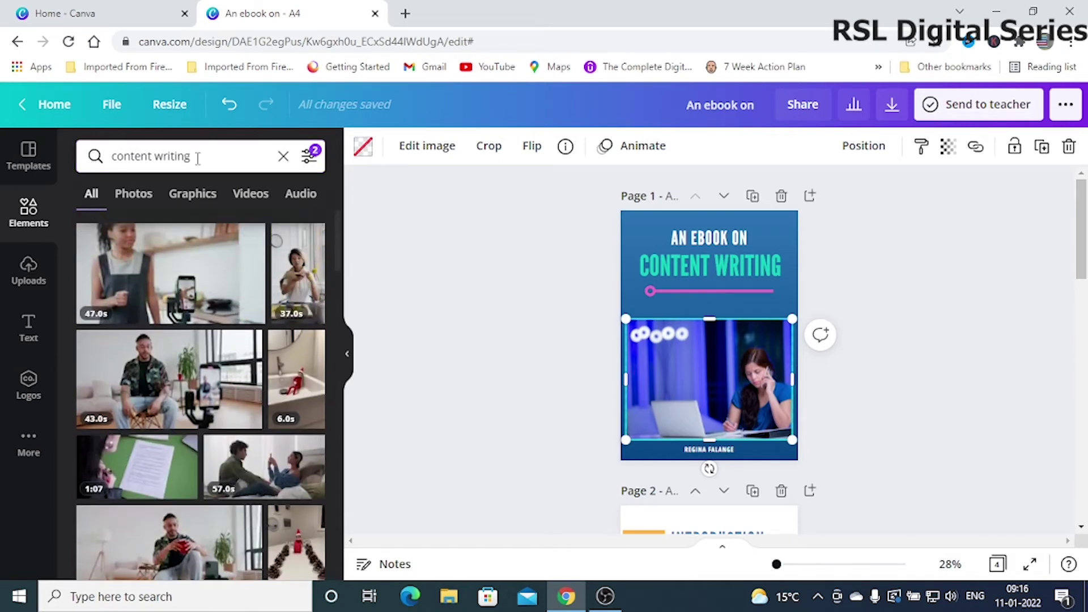
Clear all search filters, rerun the "content writing" search and look through the unfiltered results.
{"action": "left_click", "coordinate": [311, 158]}
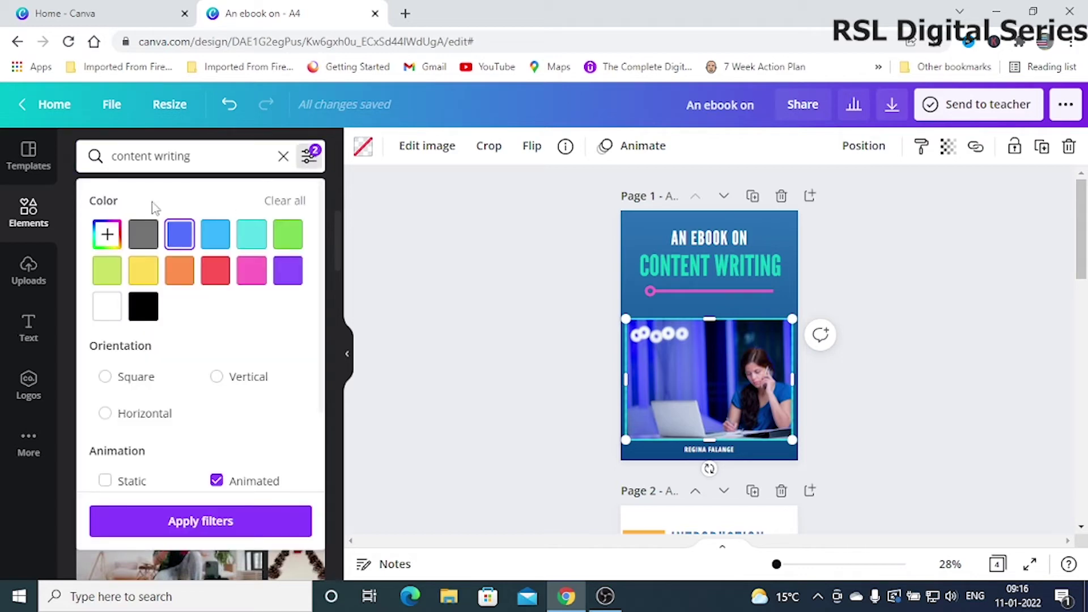
{"action": "left_click", "coordinate": [281, 208]}
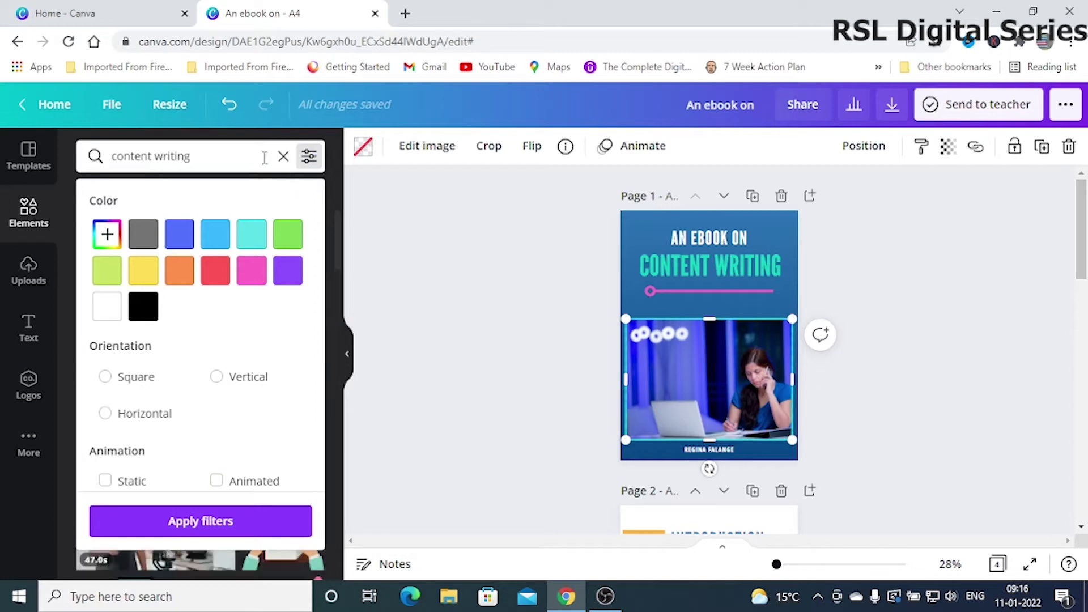
{"action": "left_click", "coordinate": [238, 157]}
{"action": "left_click", "coordinate": [148, 228]}
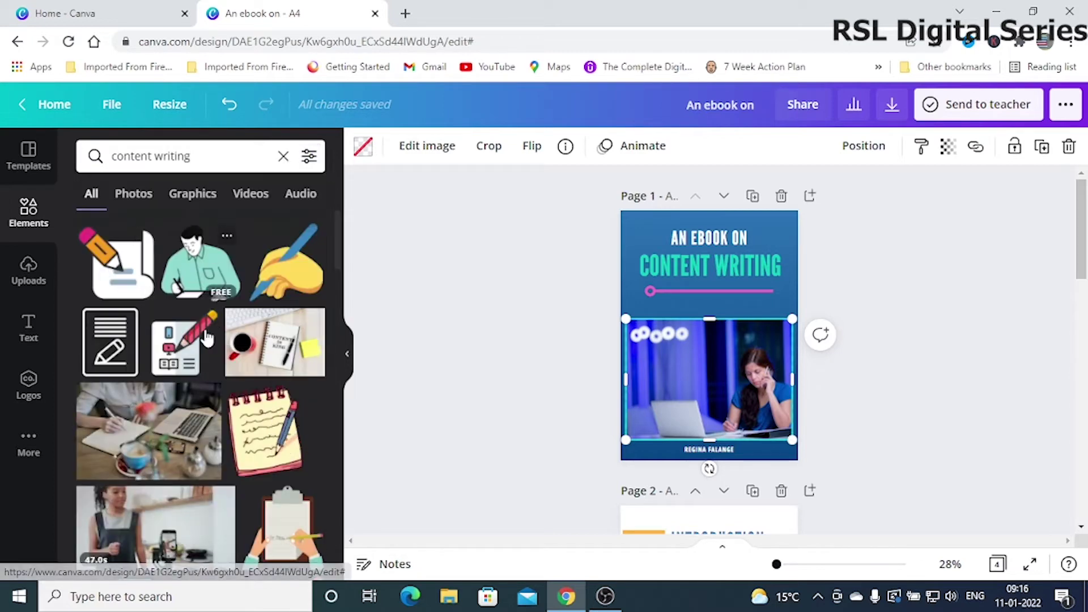
{"action": "scroll", "coordinate": [187, 369], "scroll_direction": "down", "scroll_amount": 3}
{"action": "scroll", "coordinate": [187, 369], "scroll_direction": "up", "scroll_amount": 5}
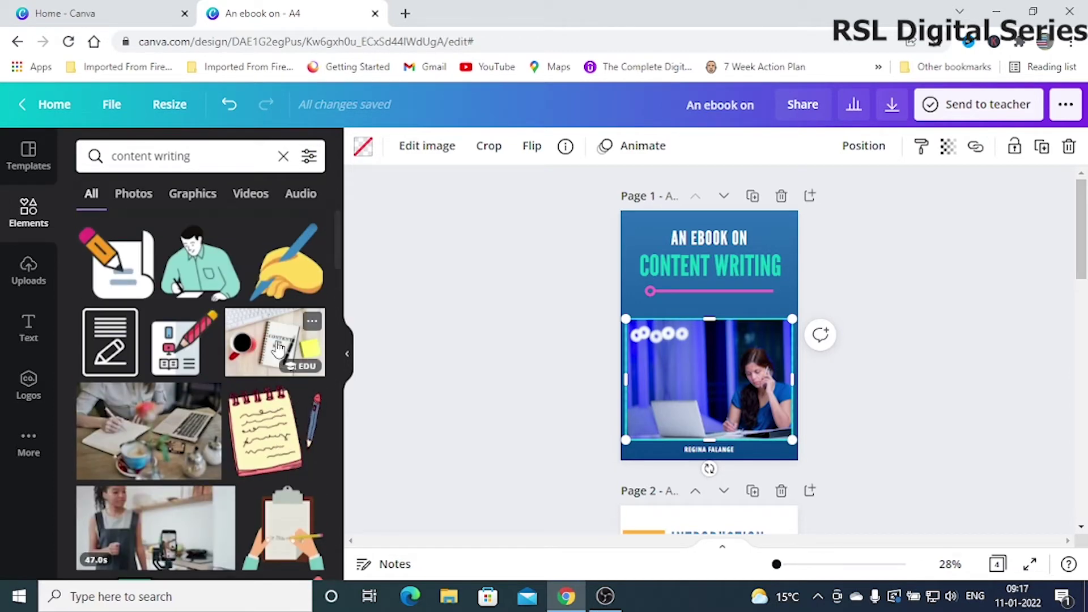
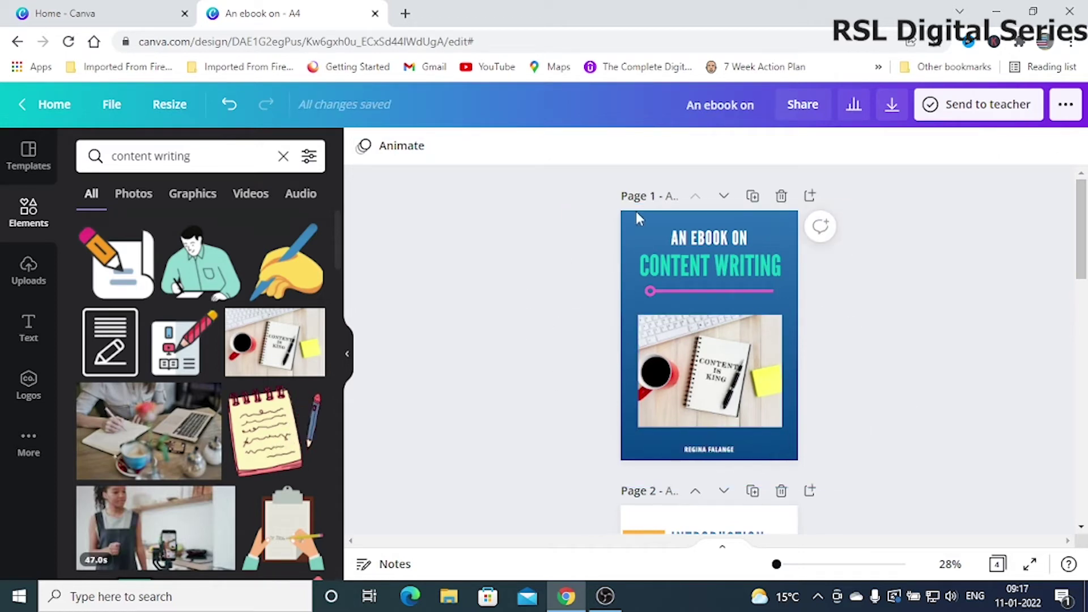
{"action": "left_click", "coordinate": [715, 378]}
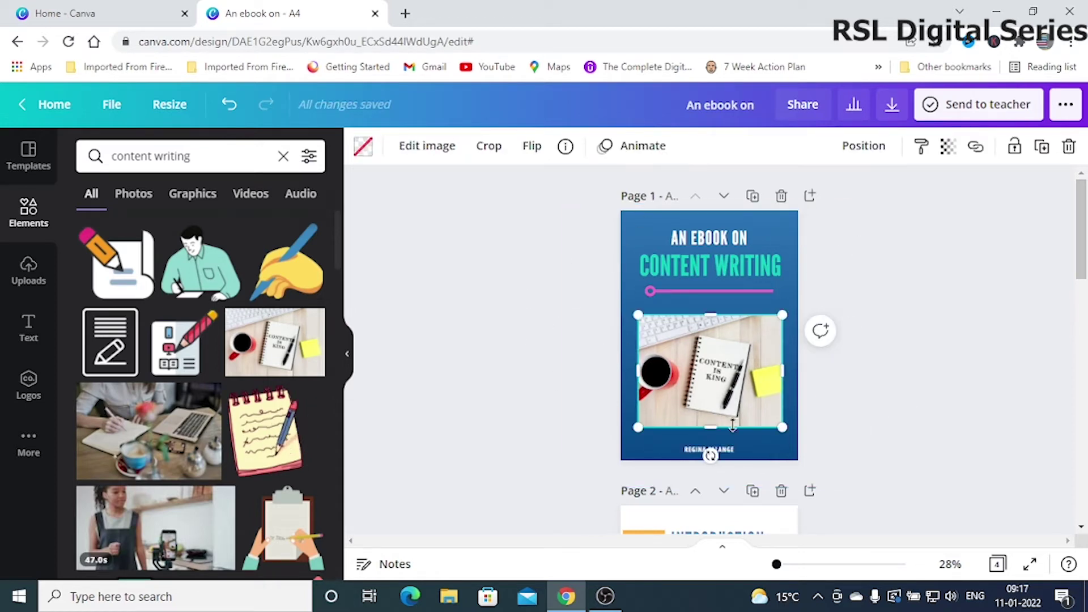
{"action": "left_click", "coordinate": [690, 454]}
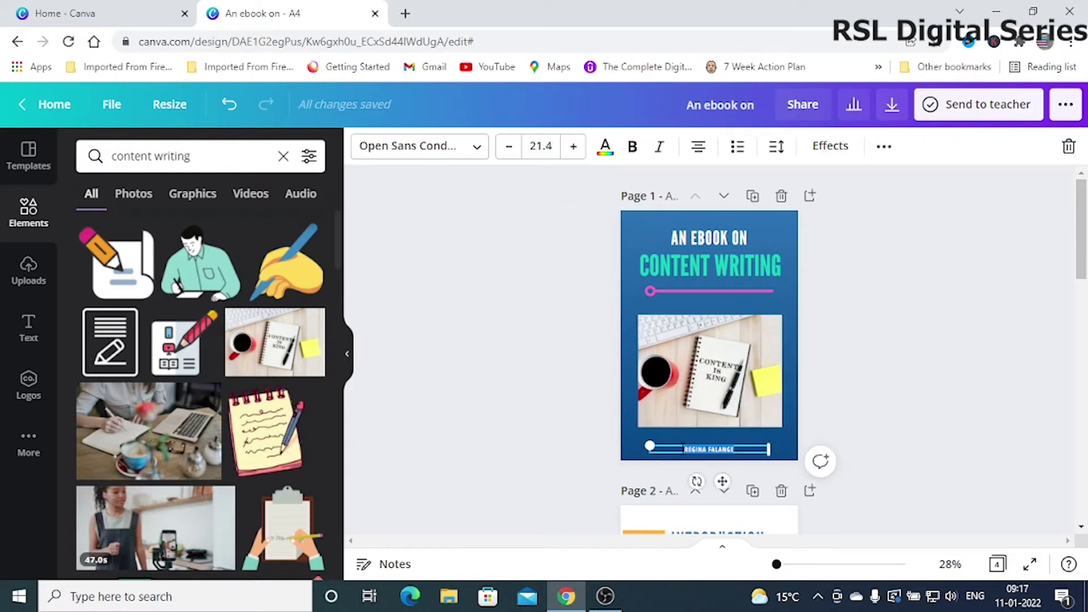
{"action": "type", "text": "ww"}
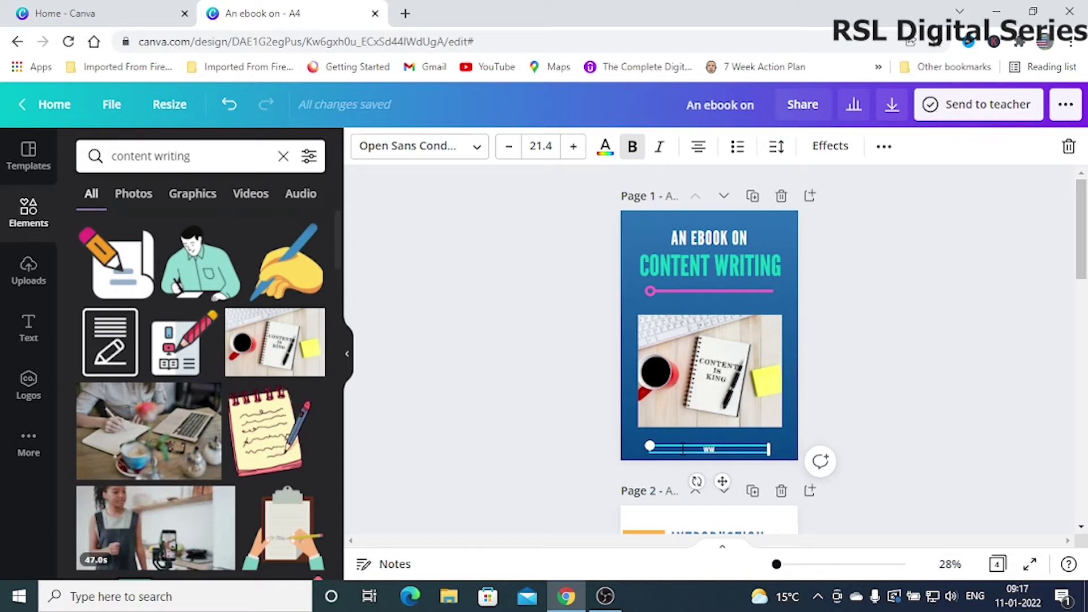
{"action": "type", "text": "w."}
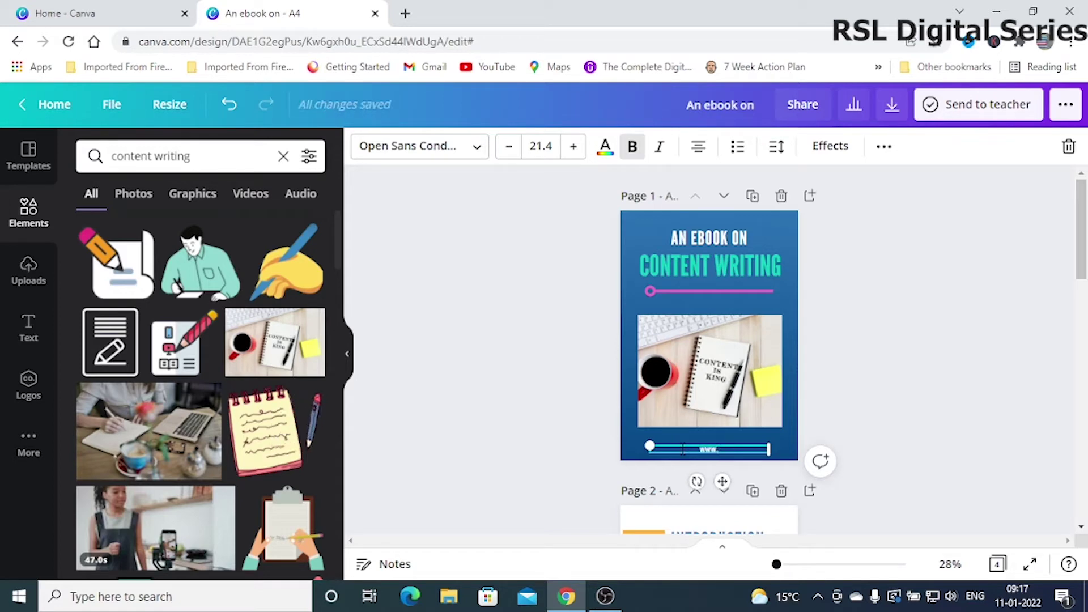
{"action": "type", "text": "lakshmis"}
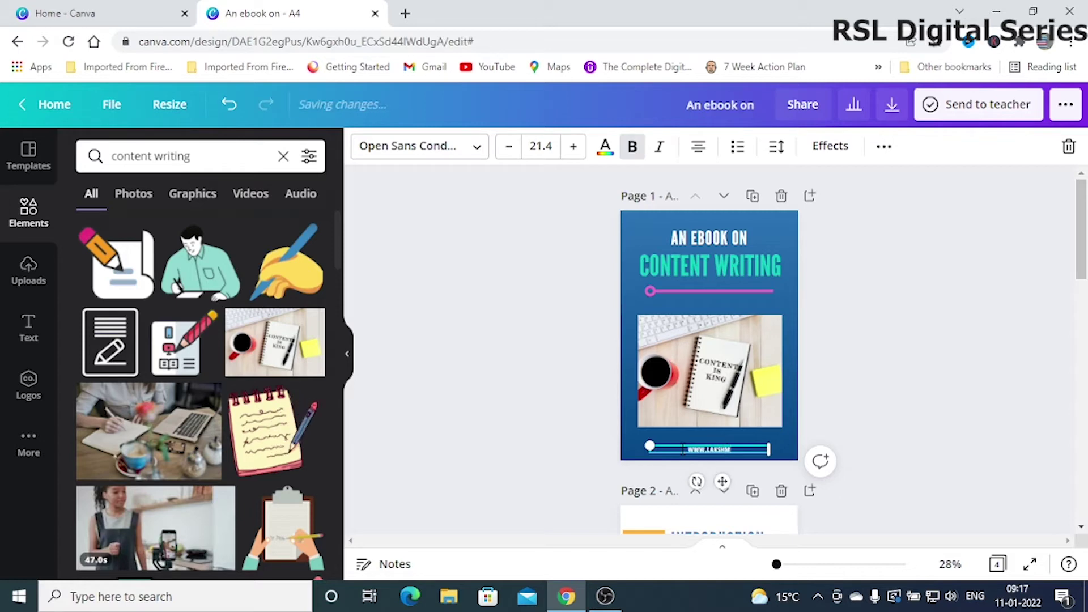
{"action": "type", "text": "blog."}
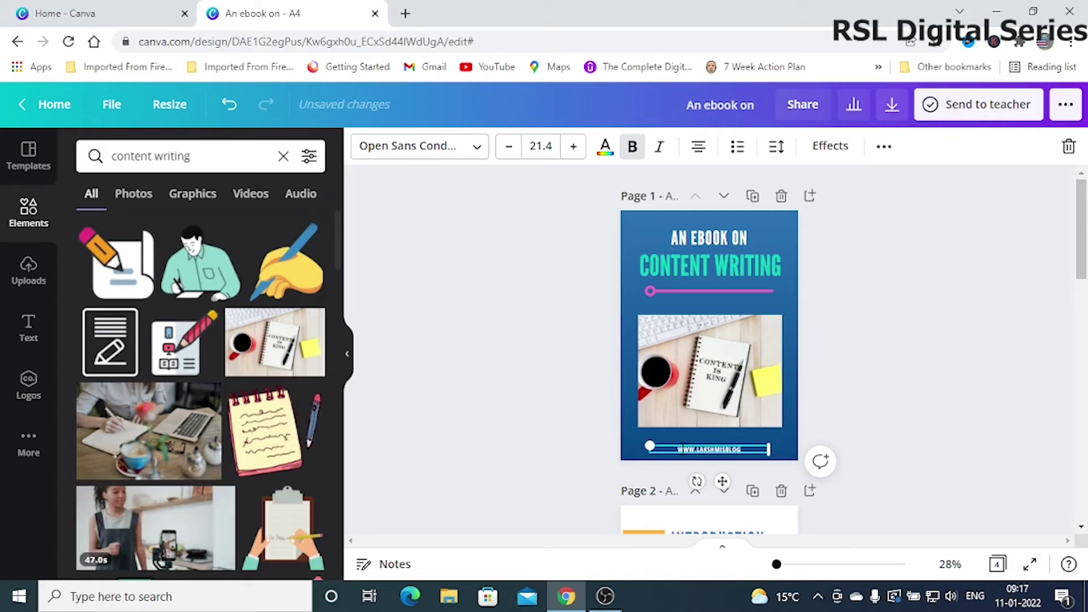
{"action": "type", "text": "com"}
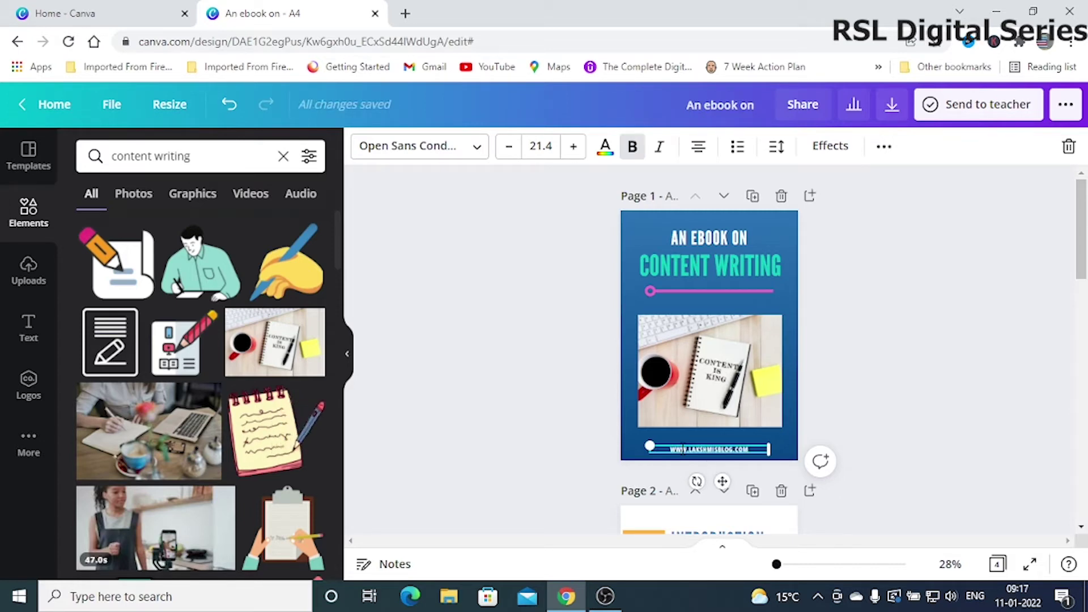
{"action": "left_click", "coordinate": [808, 470]}
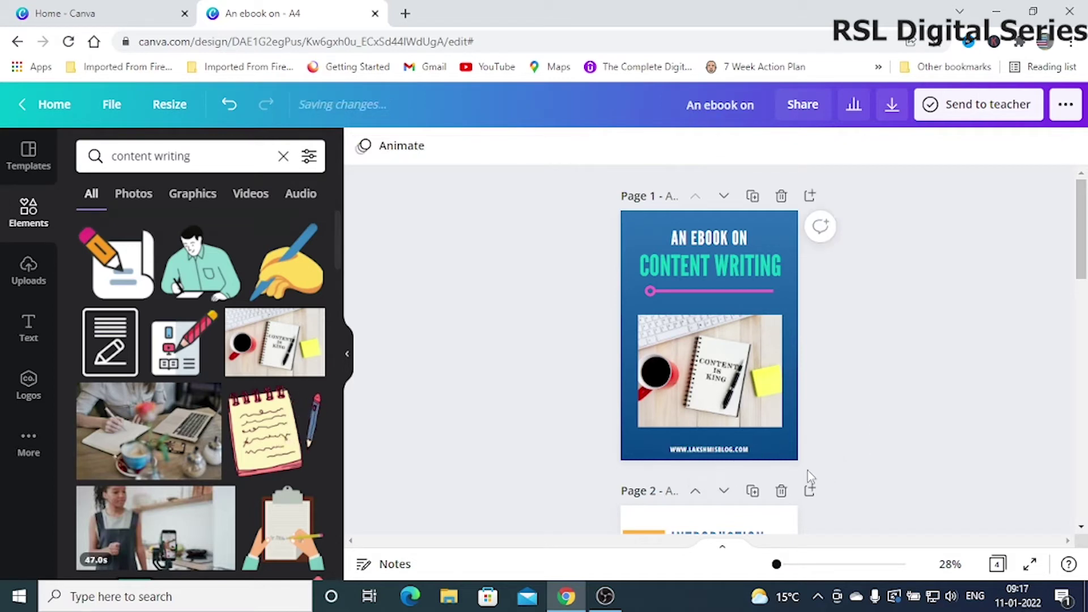
{"action": "left_click", "coordinate": [708, 451]}
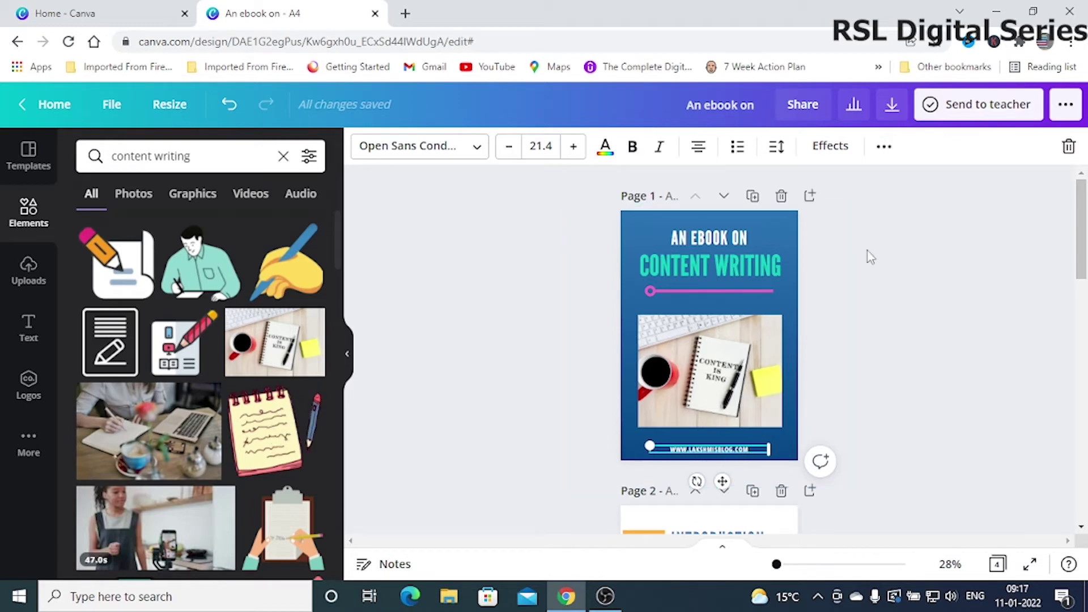
{"action": "left_click", "coordinate": [884, 149]}
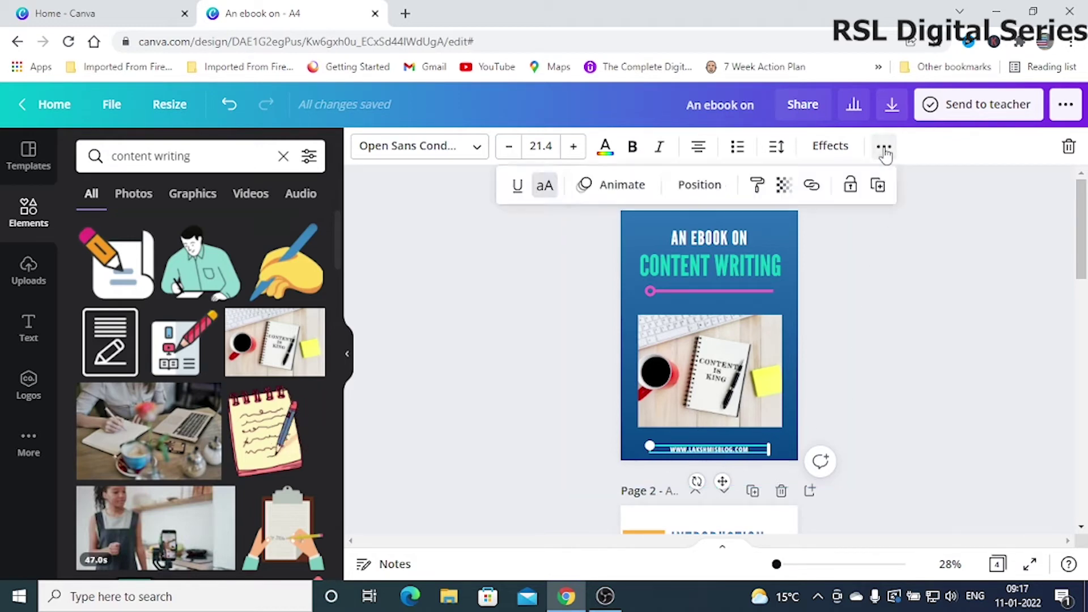
{"action": "left_click", "coordinate": [811, 187]}
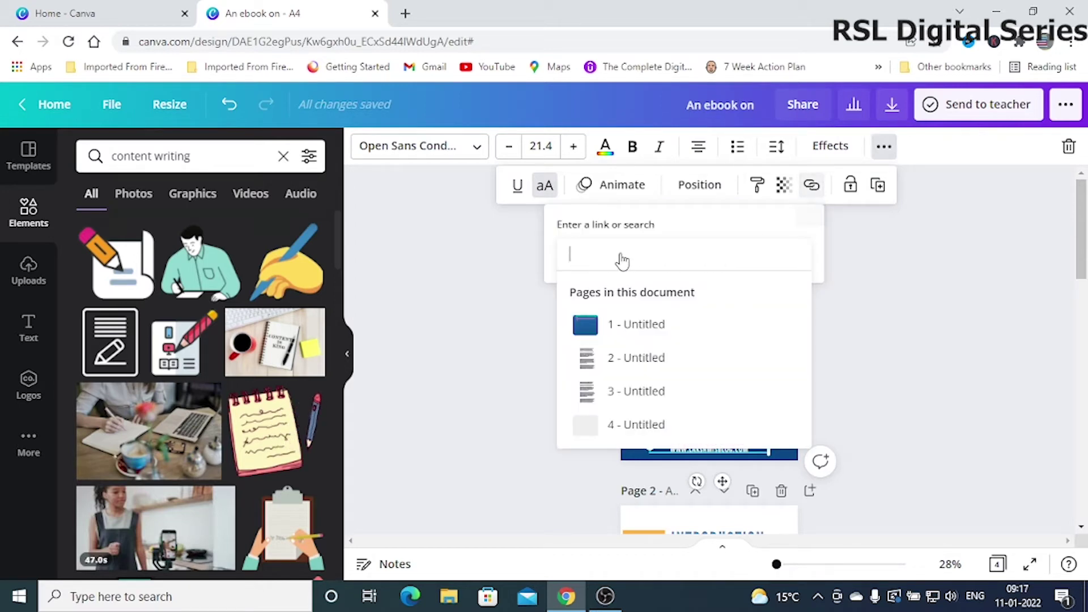
{"action": "type", "text": "h"}
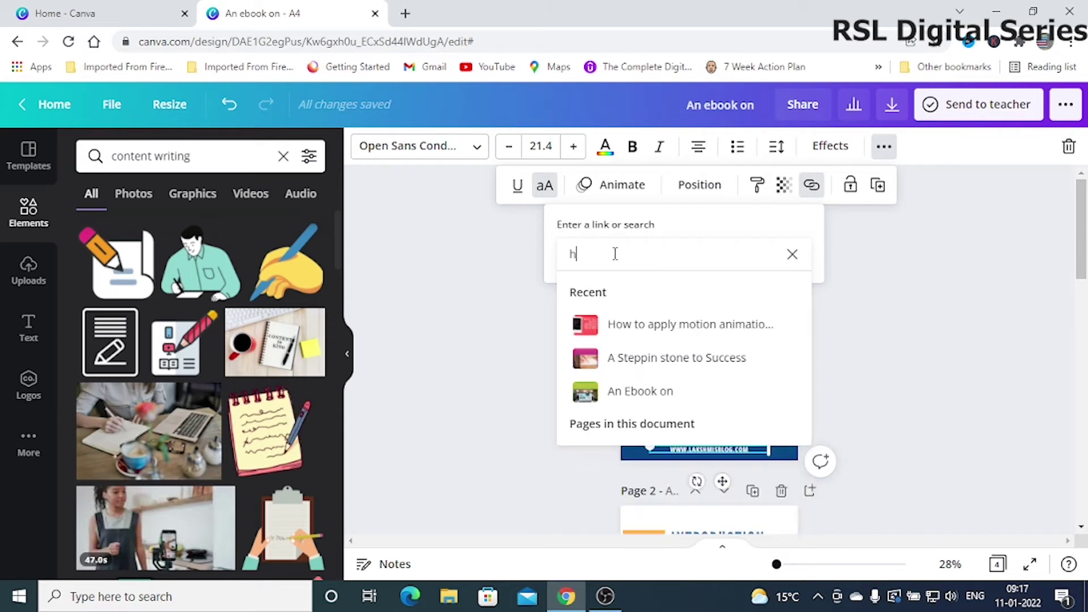
{"action": "type", "text": "ttps://"}
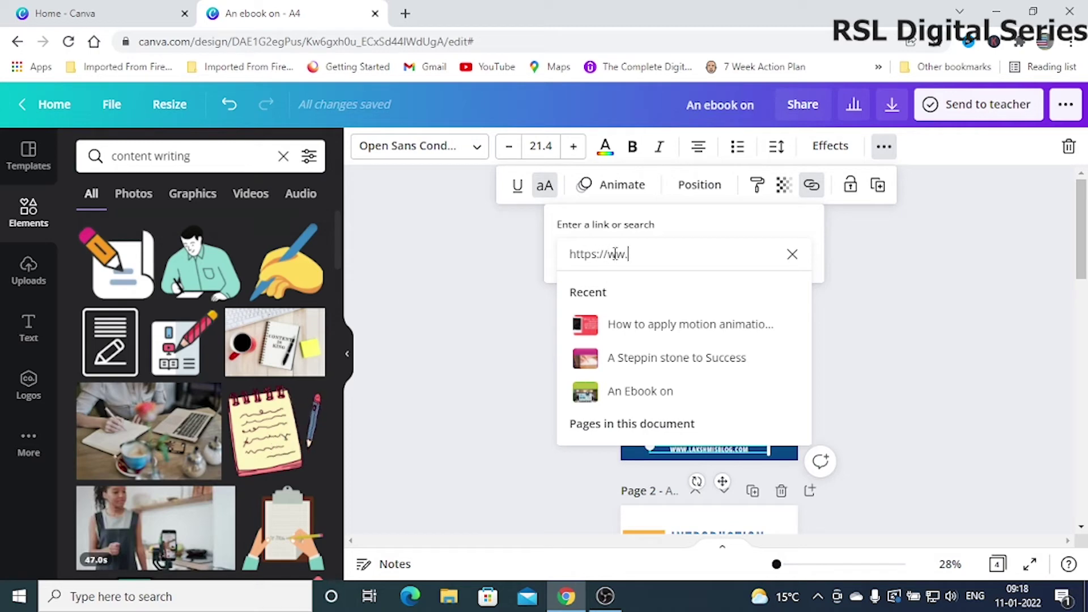
{"action": "type", "text": "www"}
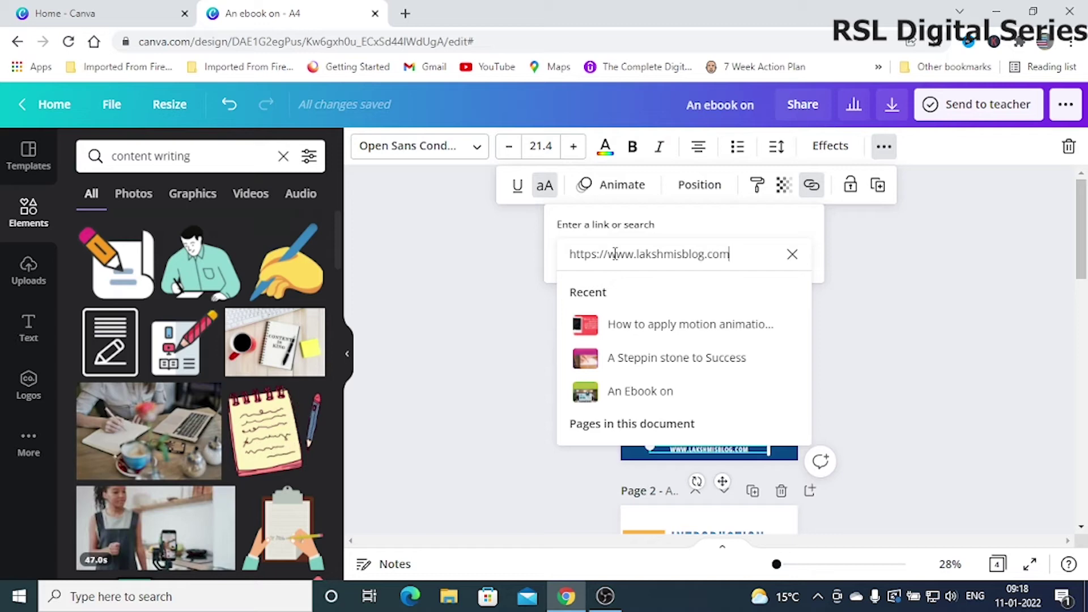
{"action": "type", "text": "lakshmisblog.com"}
{"action": "key", "text": "Return"}
{"action": "left_click", "coordinate": [943, 332]}
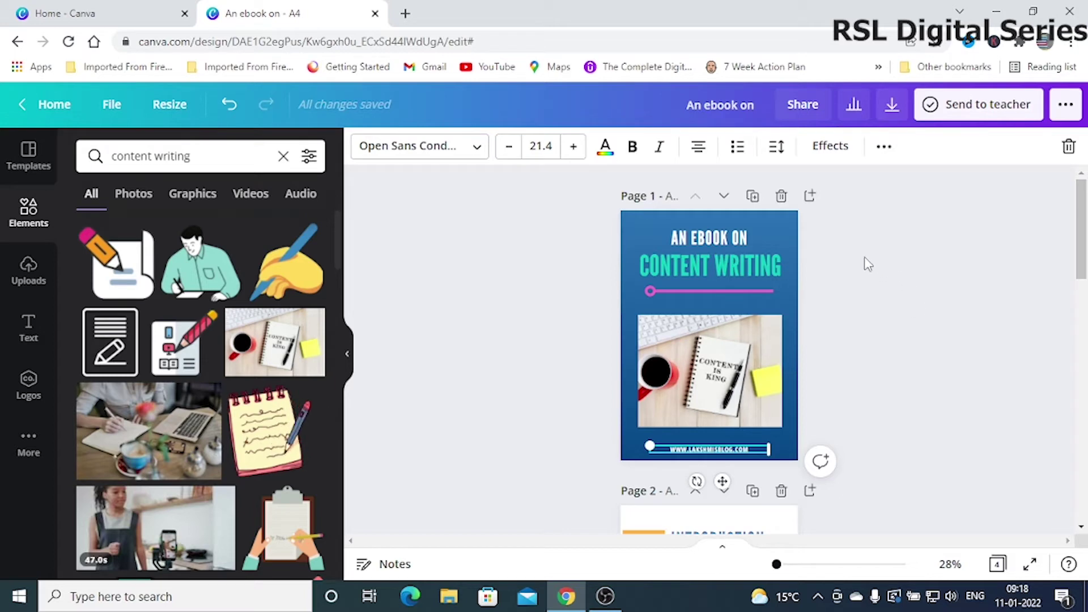
Recolor the cover's gradient background with the document pink for the upper color and the photo's red for the lower color.
{"action": "left_click", "coordinate": [643, 227]}
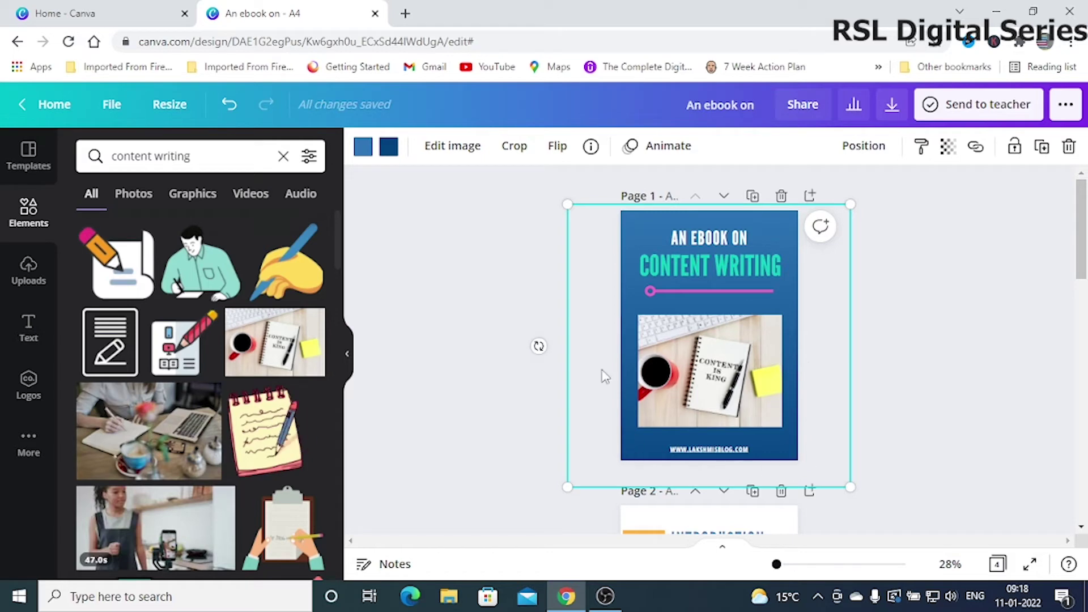
{"action": "left_click", "coordinate": [363, 148]}
{"action": "left_click", "coordinate": [307, 230]}
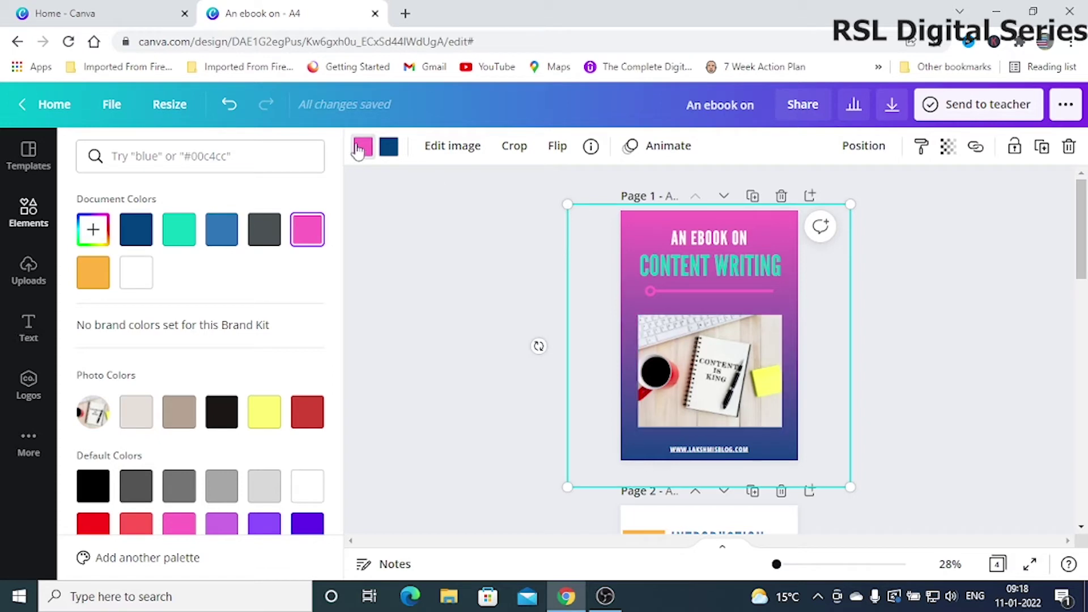
{"action": "left_click", "coordinate": [392, 150]}
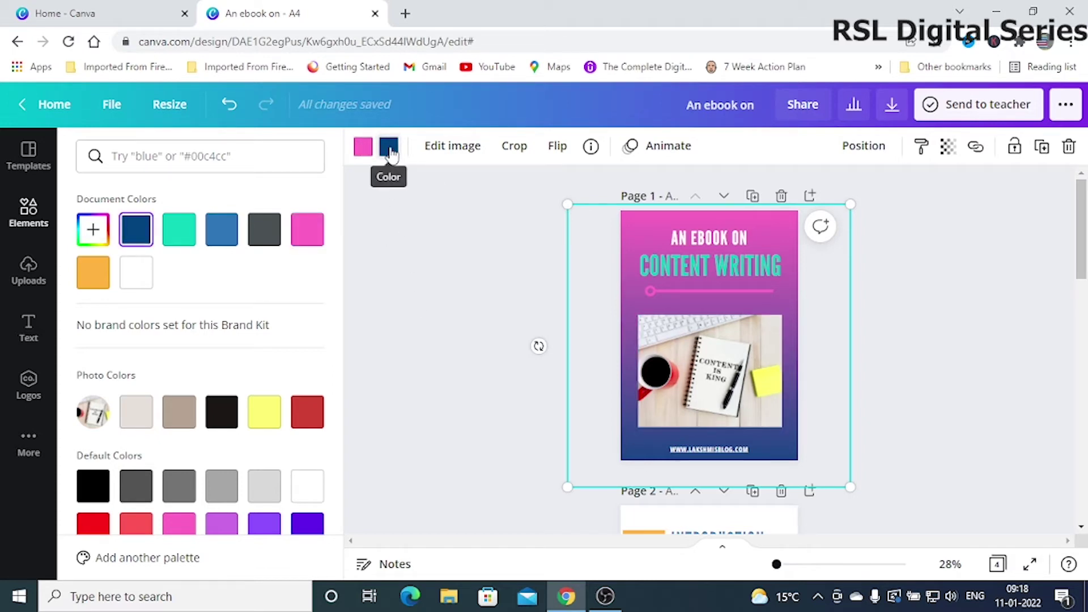
{"action": "left_click", "coordinate": [389, 149]}
{"action": "left_click", "coordinate": [390, 149]}
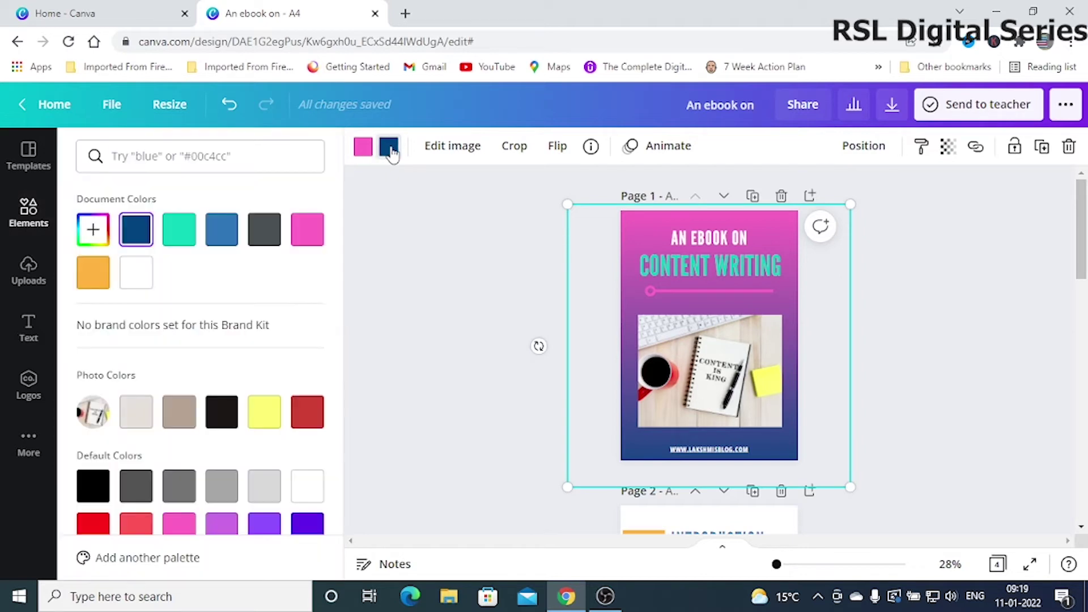
{"action": "left_click", "coordinate": [307, 415]}
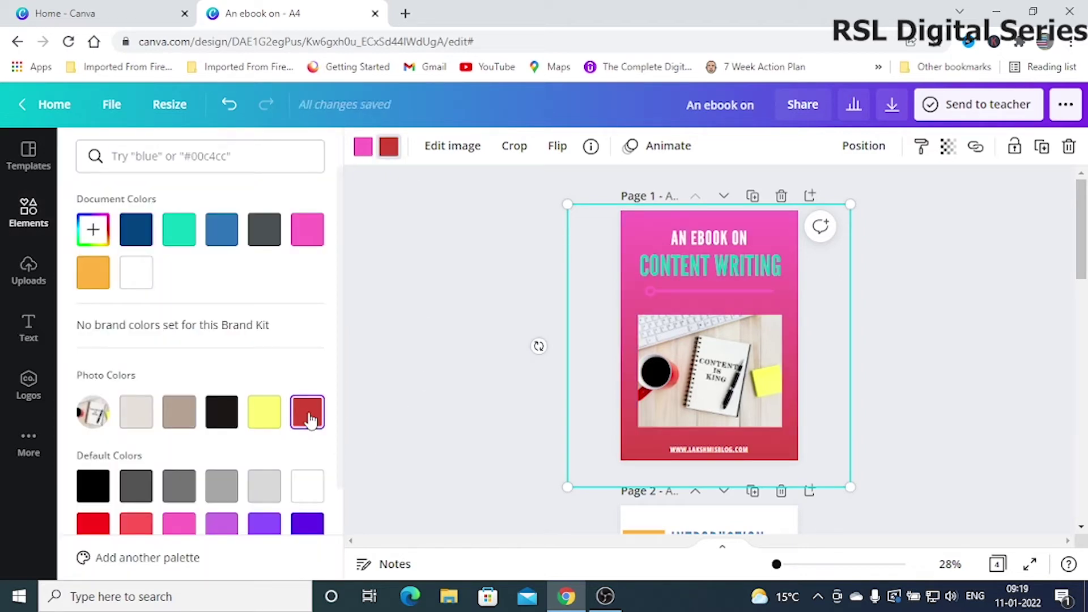
{"action": "scroll", "coordinate": [899, 434], "scroll_direction": "down", "scroll_amount": 4}
{"action": "scroll", "coordinate": [912, 420], "scroll_direction": "up", "scroll_amount": 4}
{"action": "scroll", "coordinate": [918, 409], "scroll_direction": "down", "scroll_amount": 1}
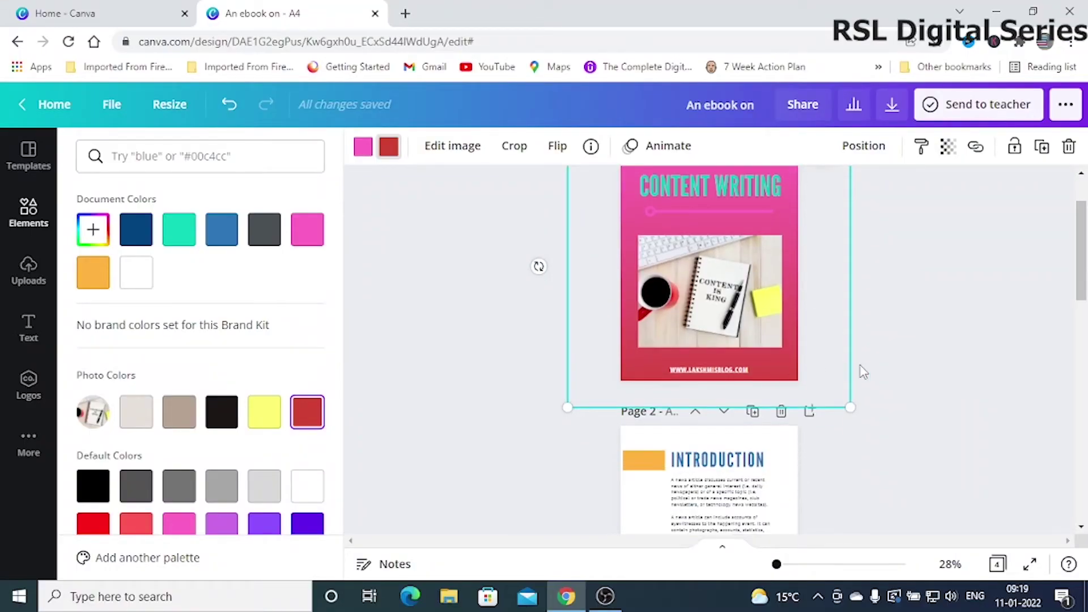
{"action": "scroll", "coordinate": [909, 383], "scroll_direction": "up", "scroll_amount": 1}
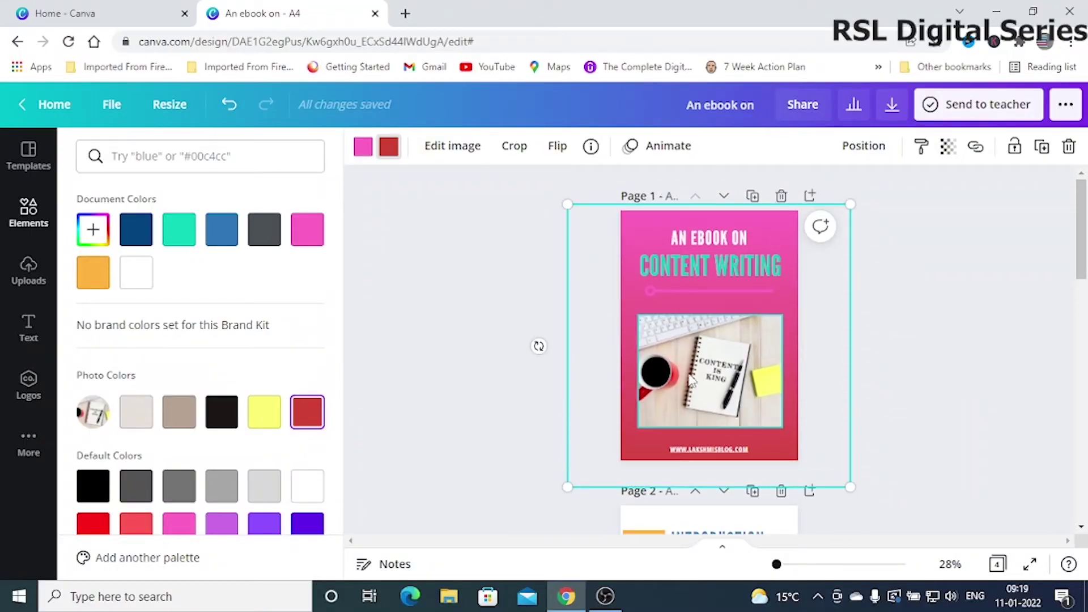
Duplicate the cover page and delete the copy.
{"action": "left_click", "coordinate": [753, 197]}
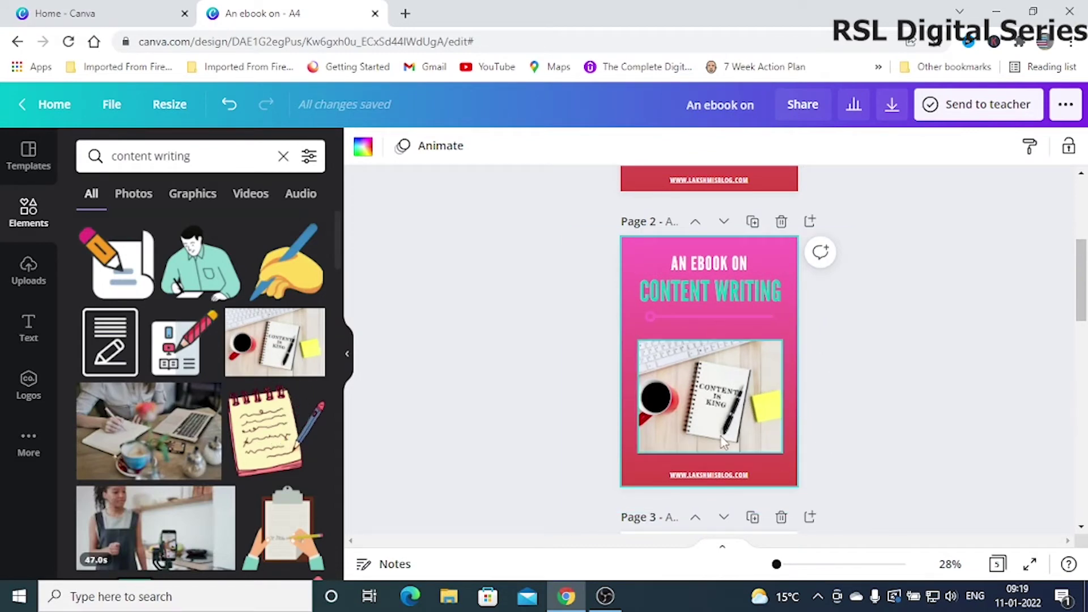
{"action": "left_click", "coordinate": [779, 222]}
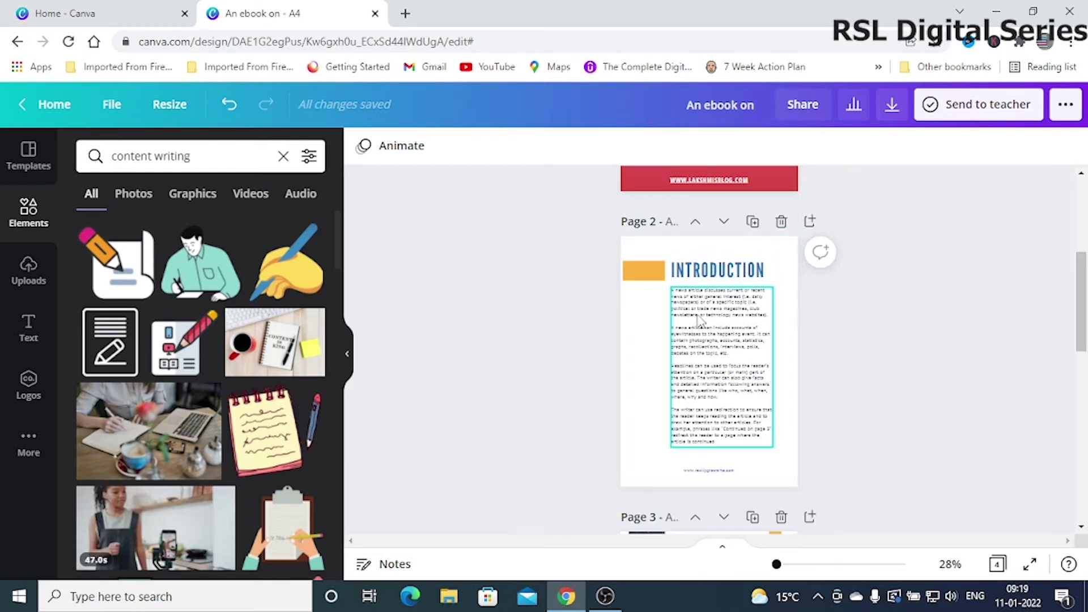
Replace the first paragraph of the Introduction body text on page 2 with the lines "Tsrt type here" and "copy paste".
{"action": "left_click", "coordinate": [704, 298]}
{"action": "left_click", "coordinate": [704, 297]}
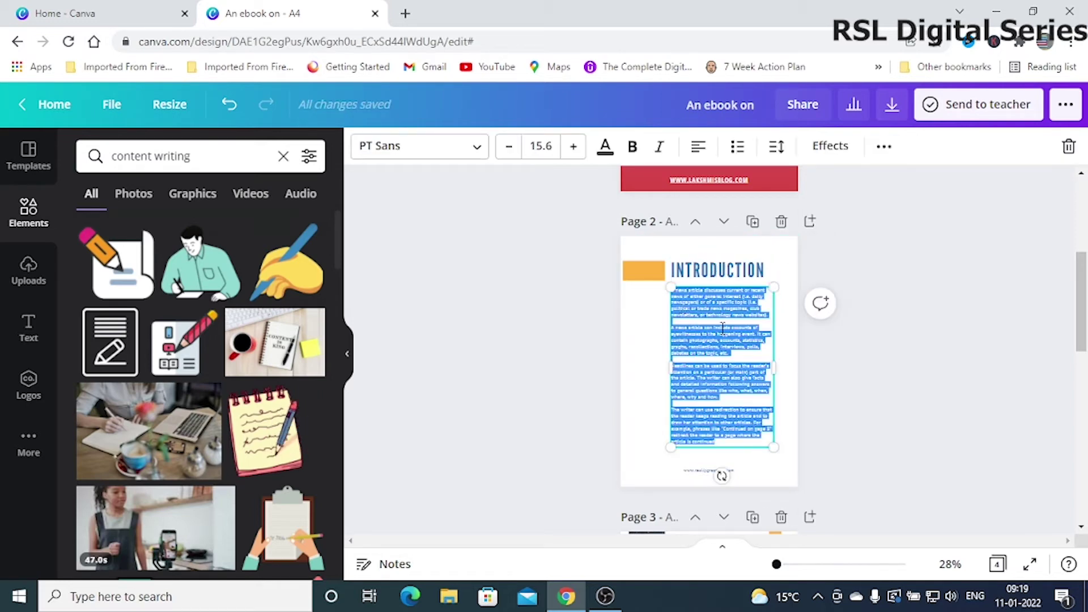
{"action": "left_click_drag", "start_coordinate": [776, 564], "coordinate": [784, 564]}
{"action": "left_click", "coordinate": [647, 242]}
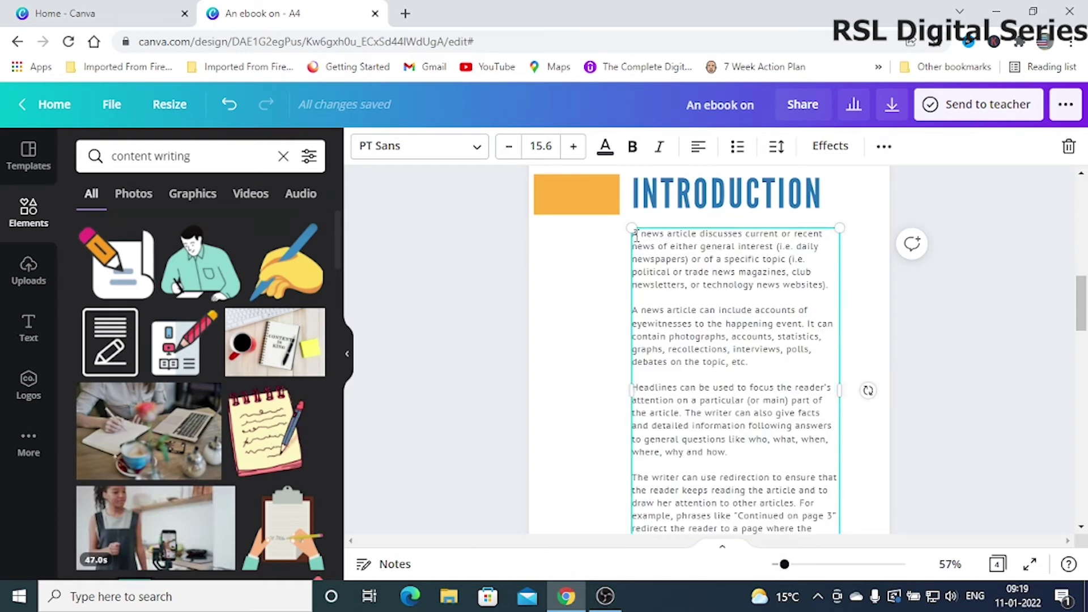
{"action": "left_click_drag", "start_coordinate": [634, 235], "coordinate": [777, 299]}
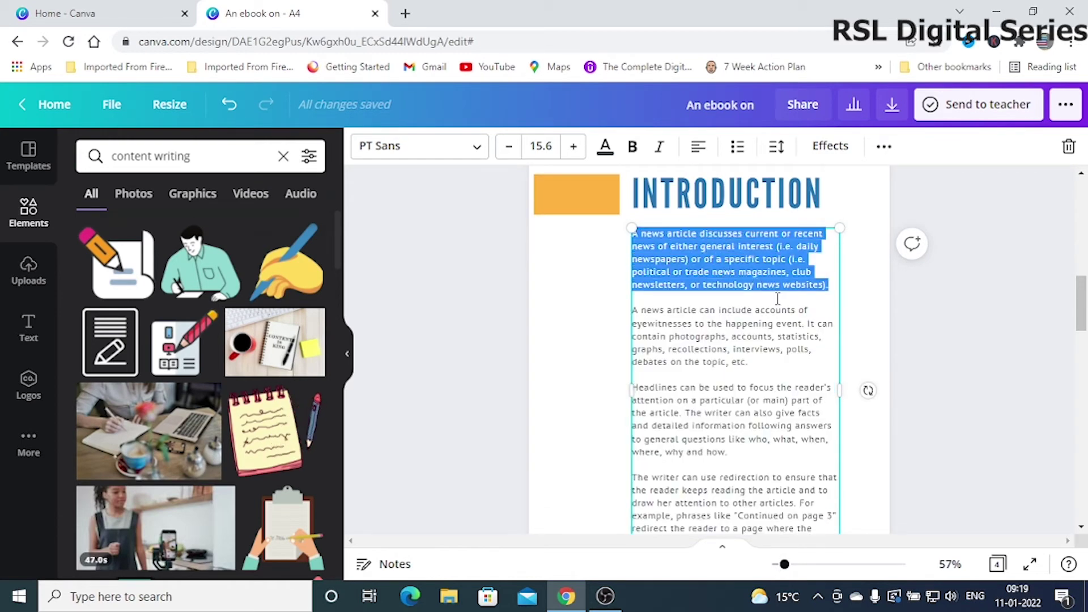
{"action": "key", "text": "BackSpace"}
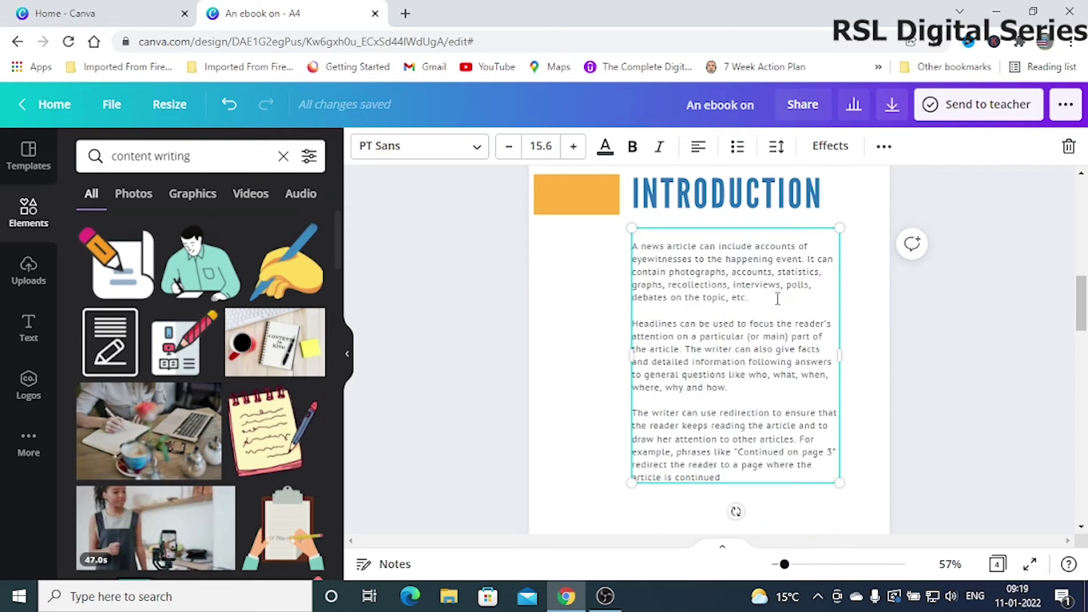
{"action": "type", "text": "fsrt ty"}
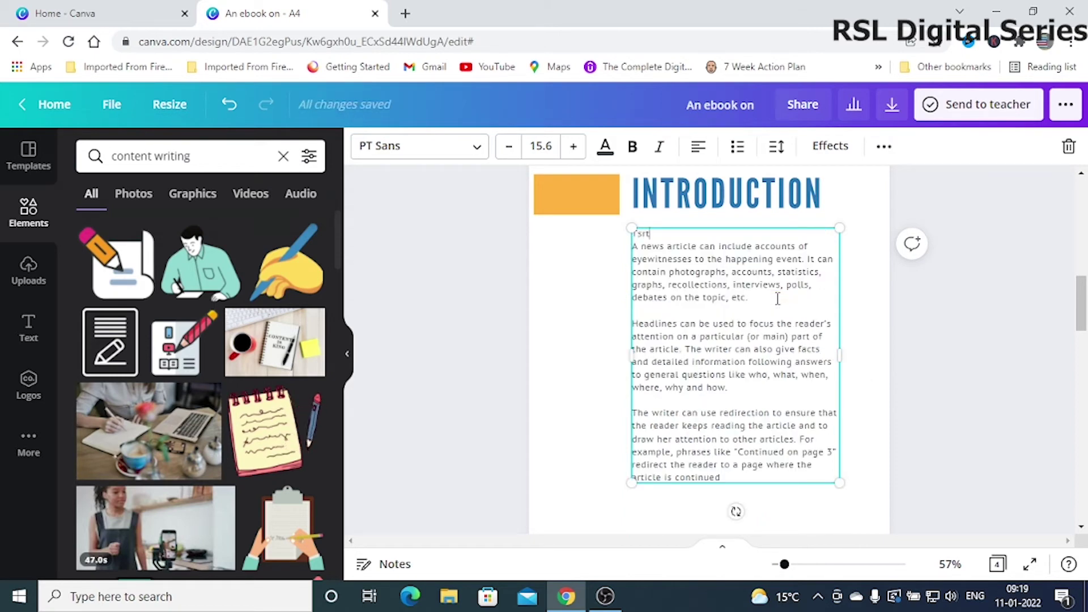
{"action": "type", "text": "pe here"}
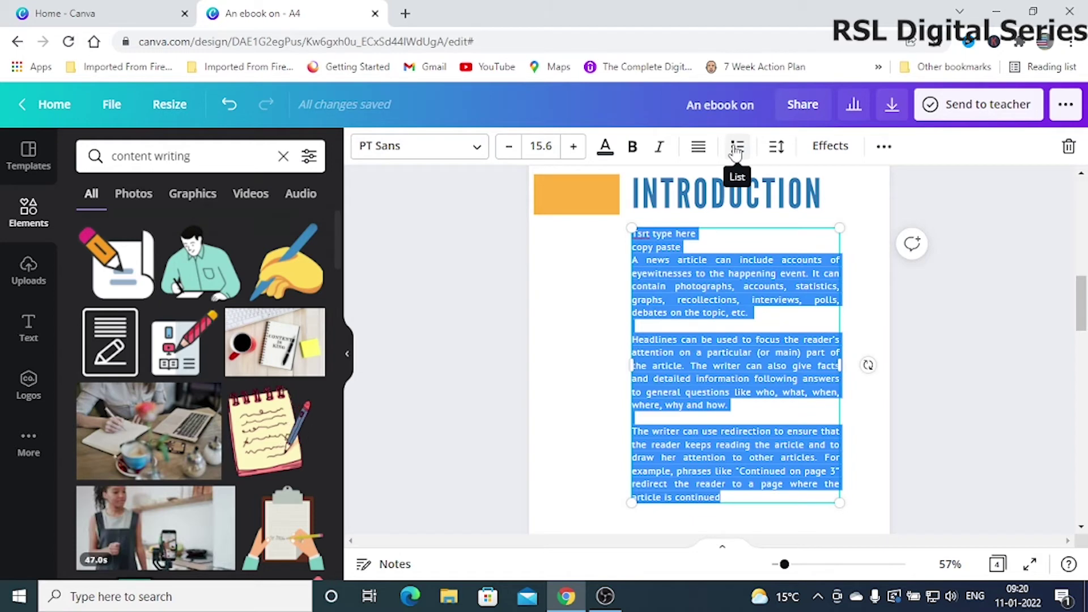
Format the Introduction body text as a bulleted list with letter spacing 157 and line spacing 1.55.
{"action": "left_click", "coordinate": [736, 147]}
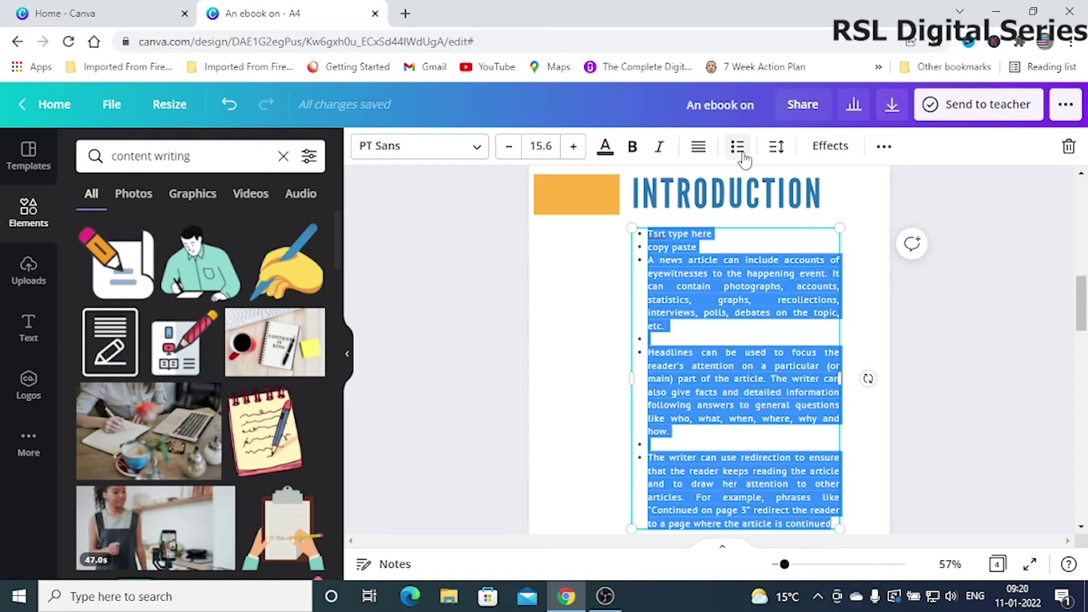
{"action": "left_click", "coordinate": [776, 147]}
{"action": "left_click_drag", "start_coordinate": [890, 205], "coordinate": [930, 237]}
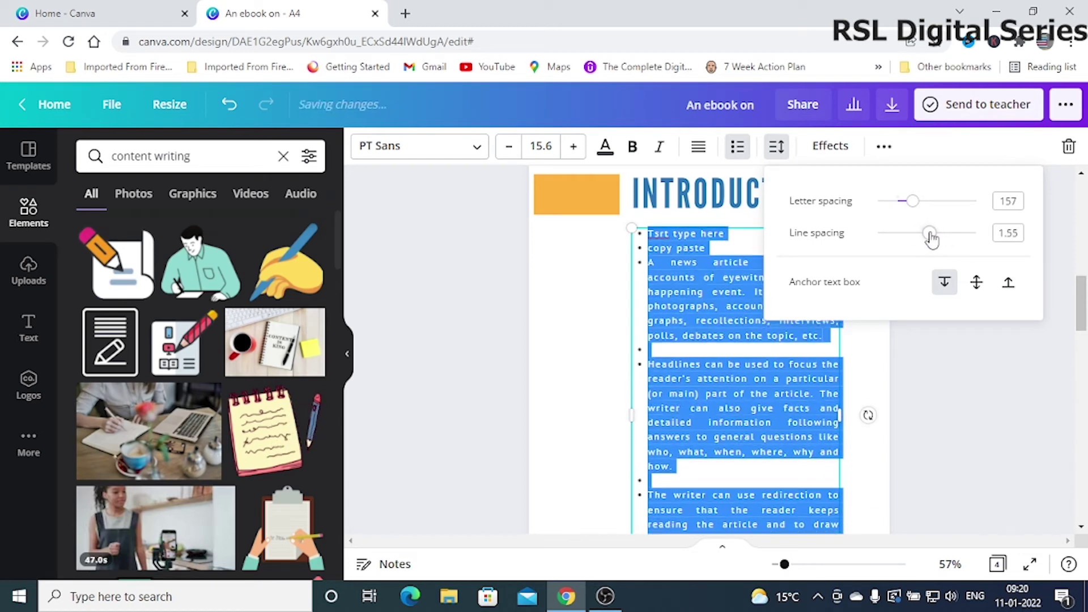
Try the Lift text effect on the Introduction body text and replace it with the Shadow effect.
{"action": "left_click", "coordinate": [833, 148]}
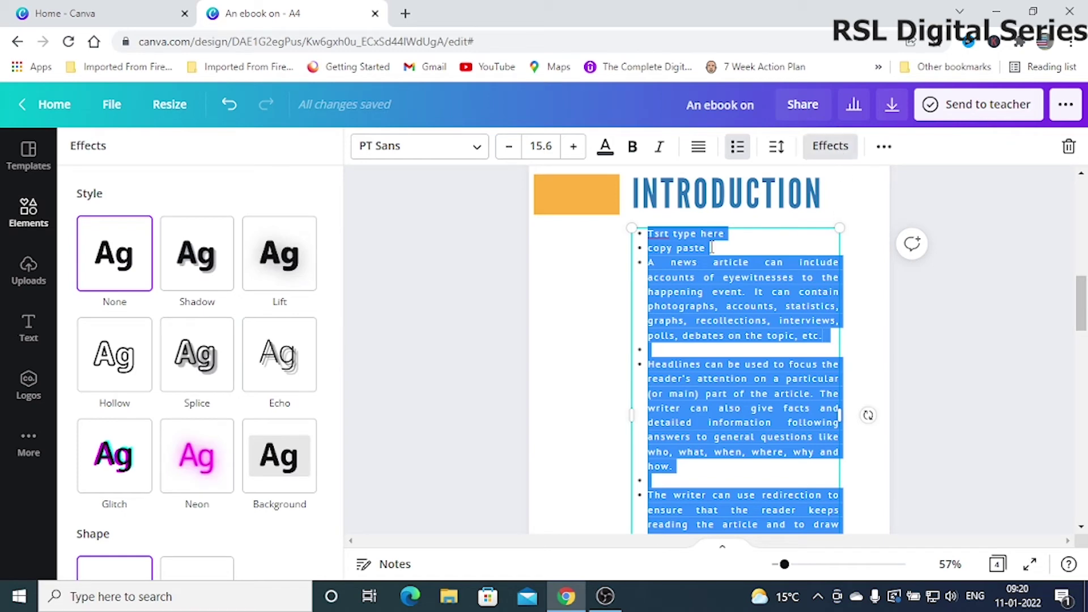
{"action": "left_click", "coordinate": [279, 266]}
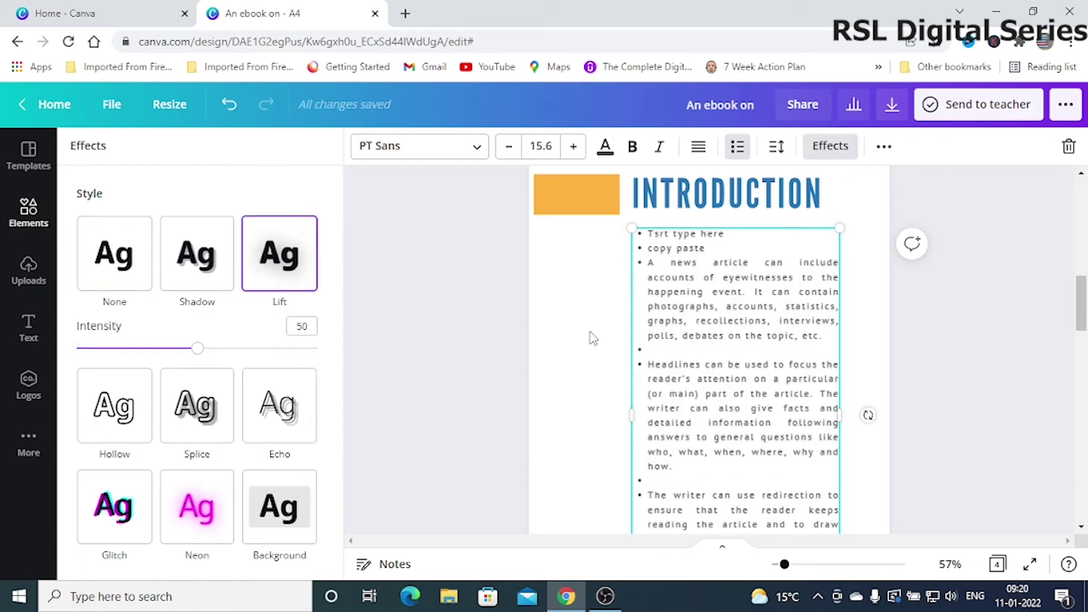
{"action": "left_click", "coordinate": [198, 258]}
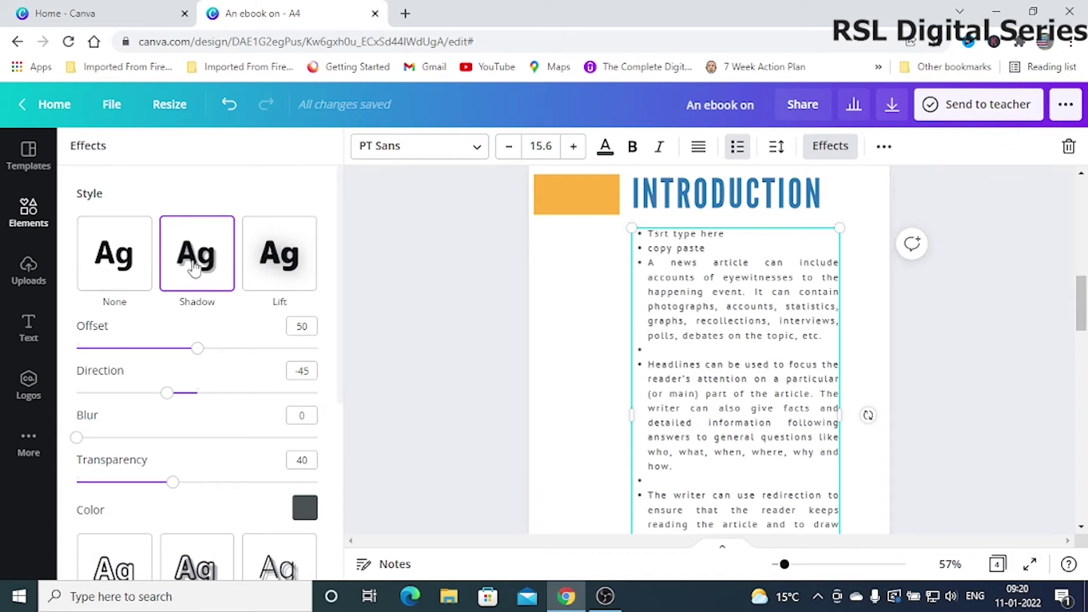
Set the shadow offset to 41 and the direction to 0 for the Introduction body text.
{"action": "left_click_drag", "start_coordinate": [197, 348], "coordinate": [175, 348]}
{"action": "left_click_drag", "start_coordinate": [167, 392], "coordinate": [197, 392]}
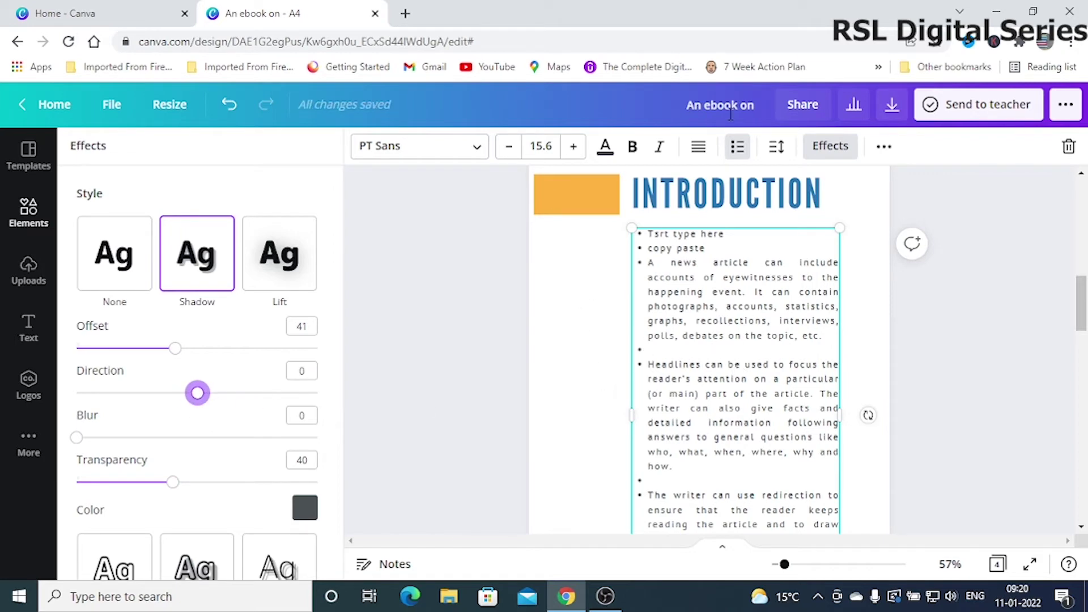
{"action": "scroll", "coordinate": [774, 388], "scroll_direction": "down", "scroll_amount": 5}
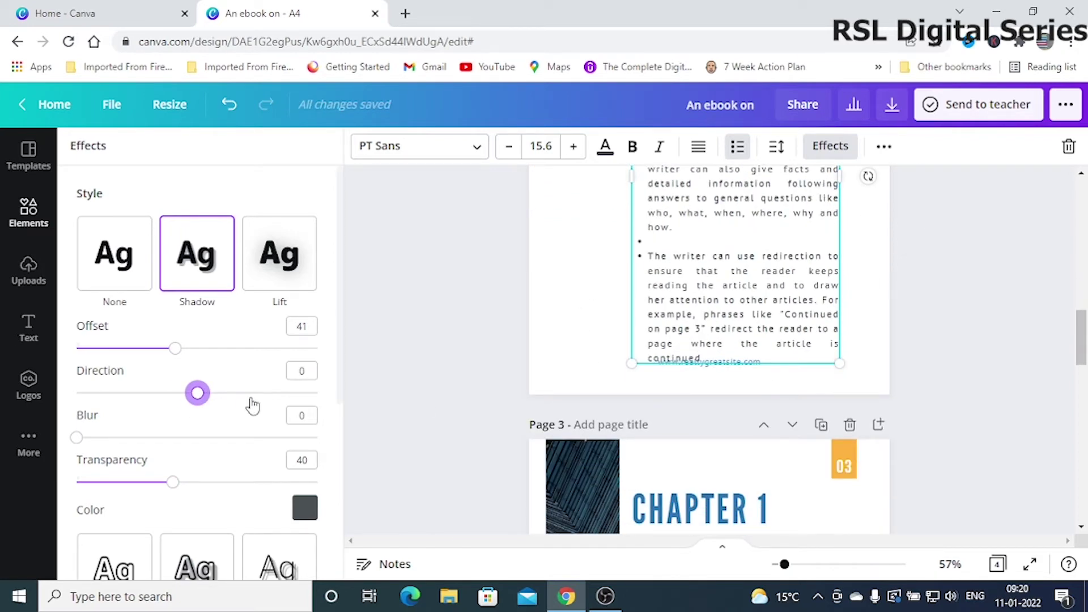
Try the Neon effect on the Introduction body text and undo it.
{"action": "scroll", "coordinate": [247, 419], "scroll_direction": "down", "scroll_amount": 5}
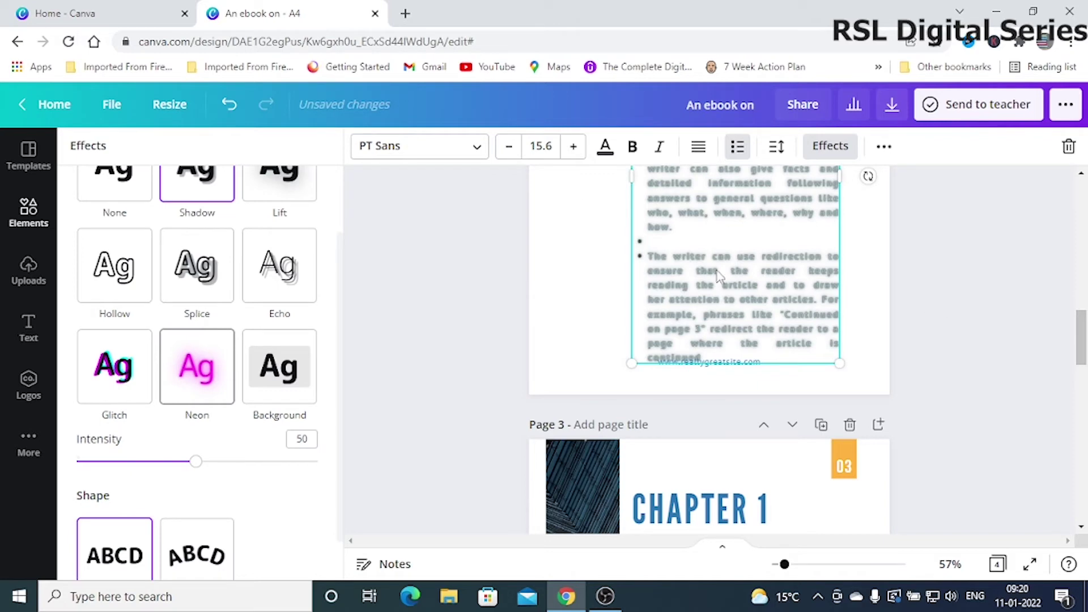
{"action": "left_click", "coordinate": [228, 104]}
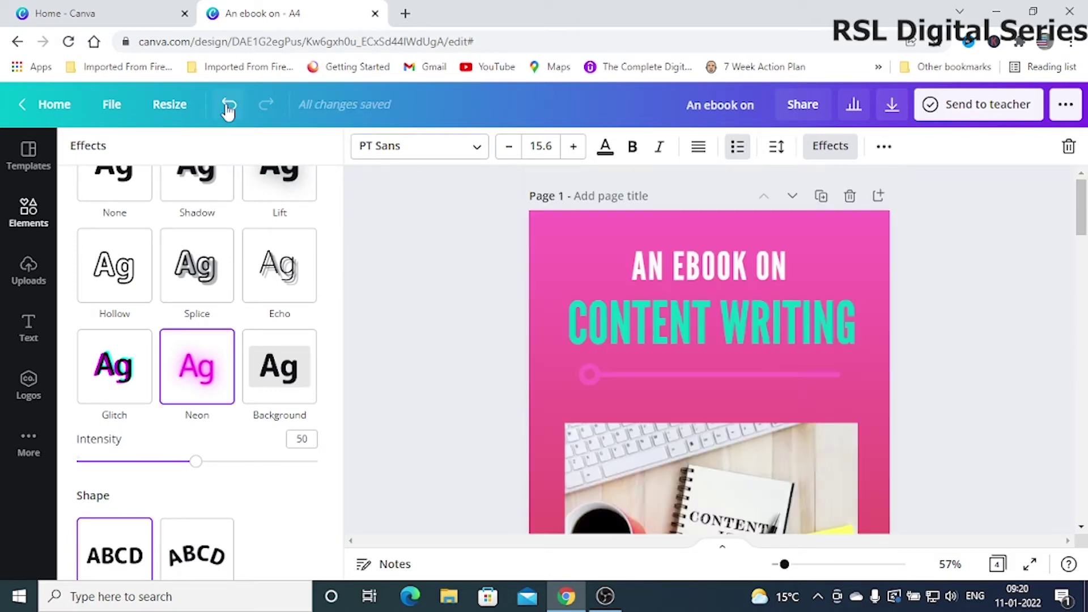
{"action": "left_click", "coordinate": [229, 108]}
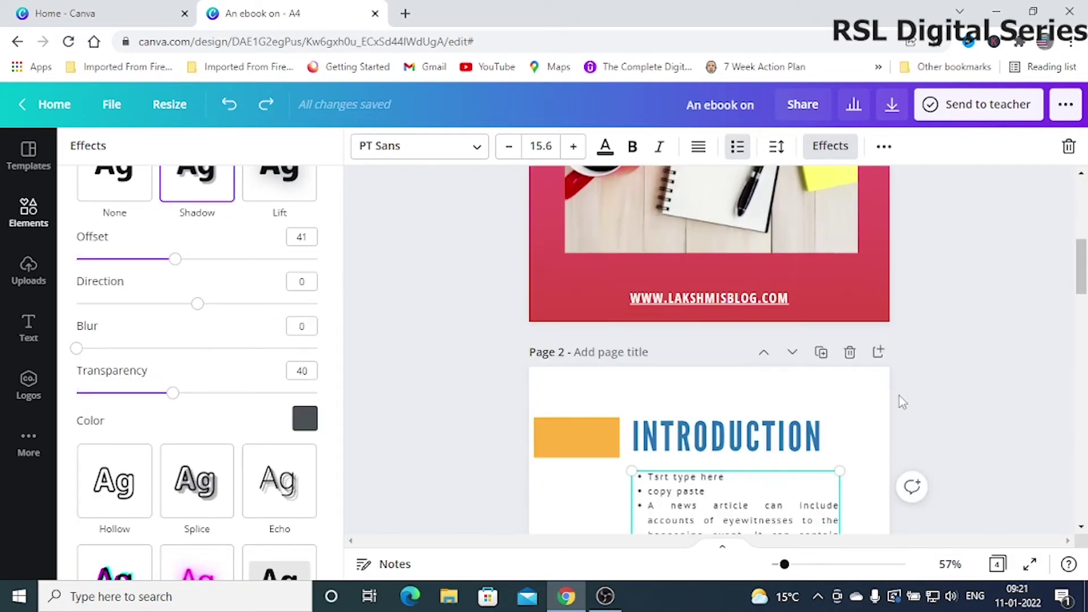
{"action": "scroll", "coordinate": [866, 363], "scroll_direction": "up", "scroll_amount": 3}
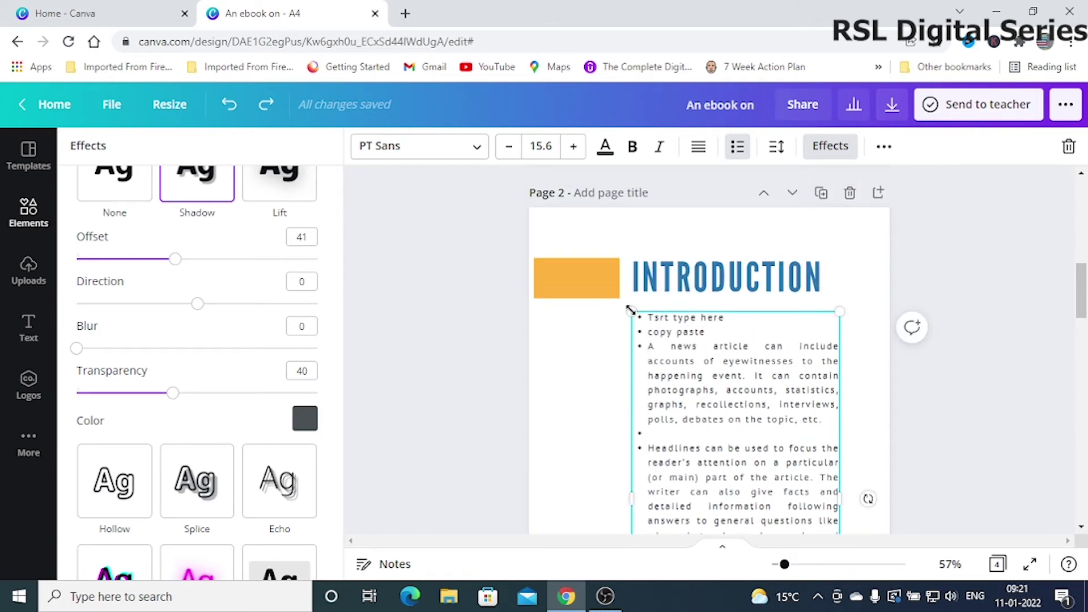
Try the Curve shape on the INTRODUCTION heading and move the heading upward on the page.
{"action": "left_click", "coordinate": [706, 285]}
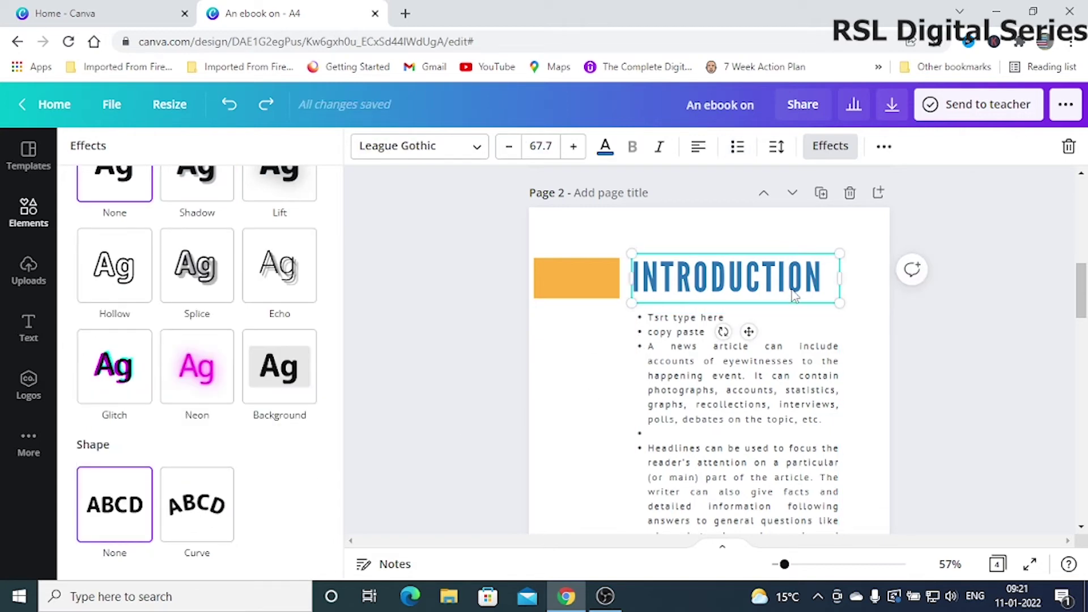
{"action": "left_click", "coordinate": [196, 523]}
{"action": "left_click_drag", "start_coordinate": [758, 277], "coordinate": [753, 242]}
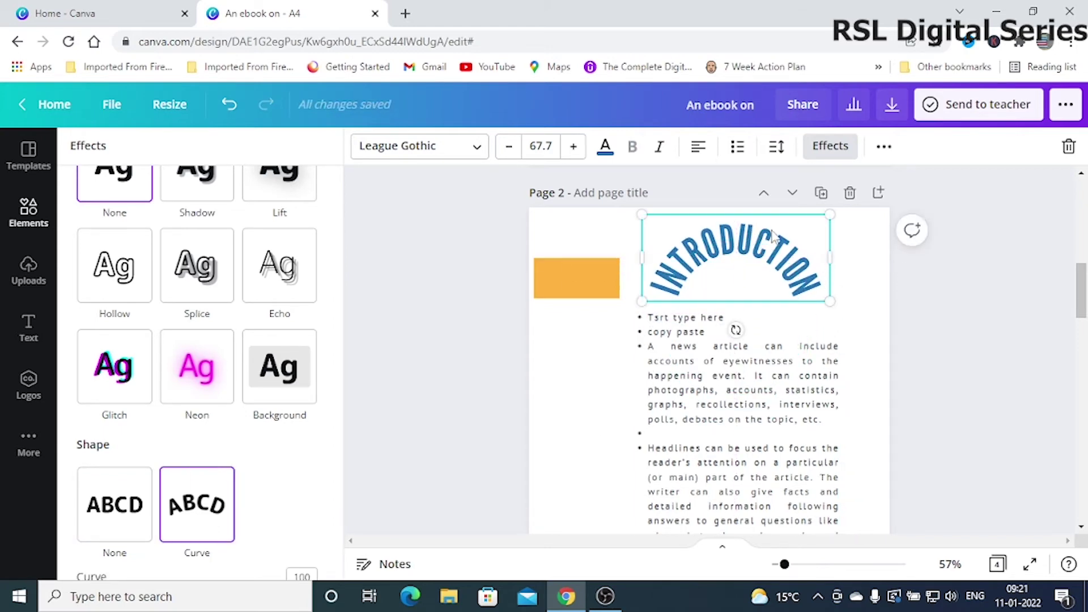
{"action": "scroll", "coordinate": [232, 482], "scroll_direction": "down", "scroll_amount": 2}
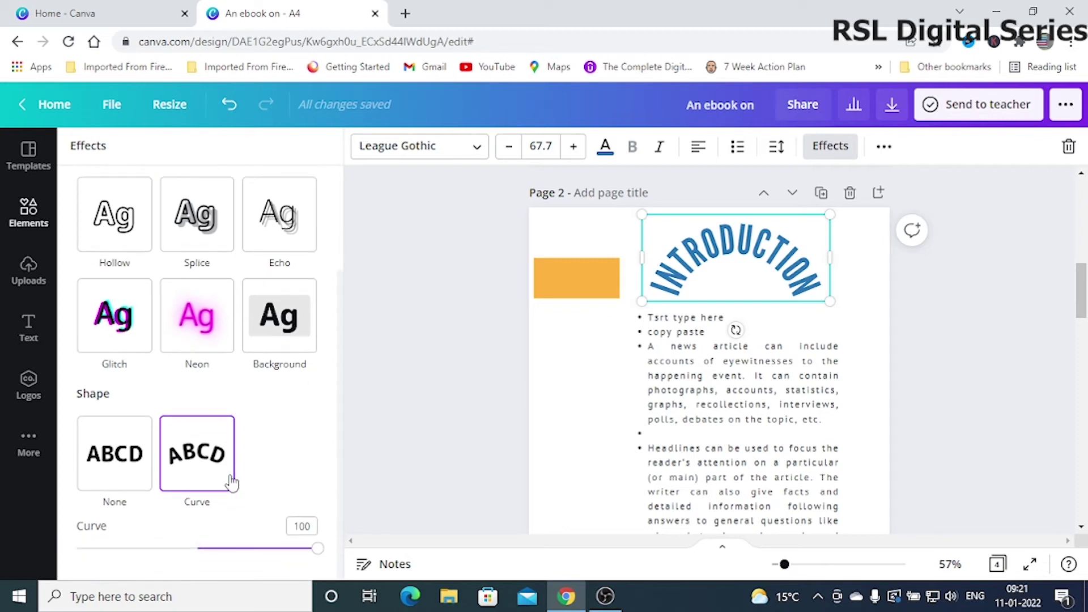
Try the Background, Echo, Splice and Hollow styles on the INTRODUCTION heading and return its style to None.
{"action": "scroll", "coordinate": [231, 481], "scroll_direction": "up", "scroll_amount": 3}
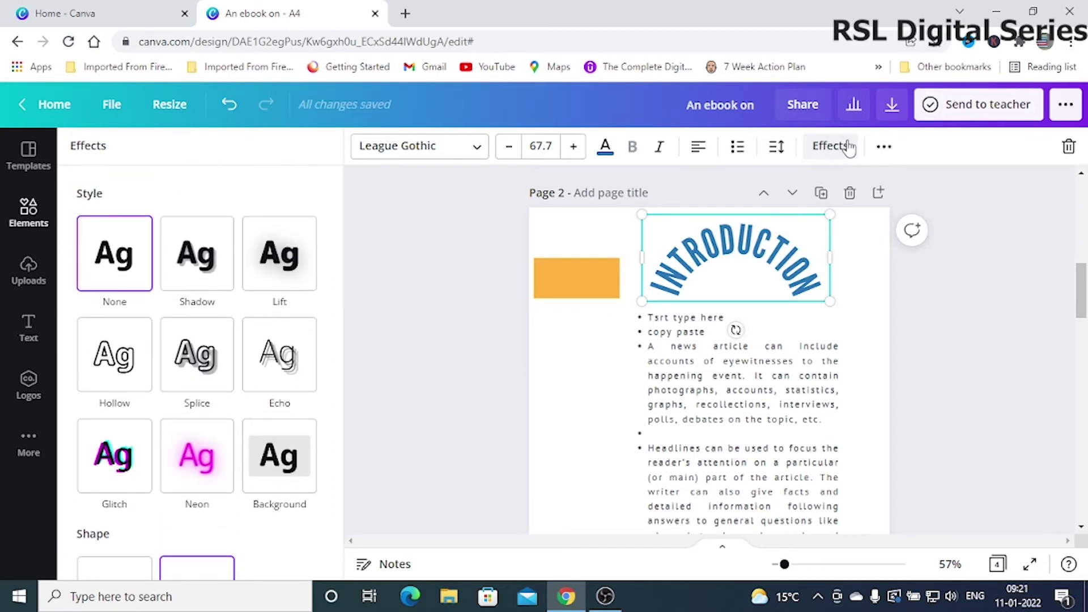
{"action": "left_click", "coordinate": [289, 465]}
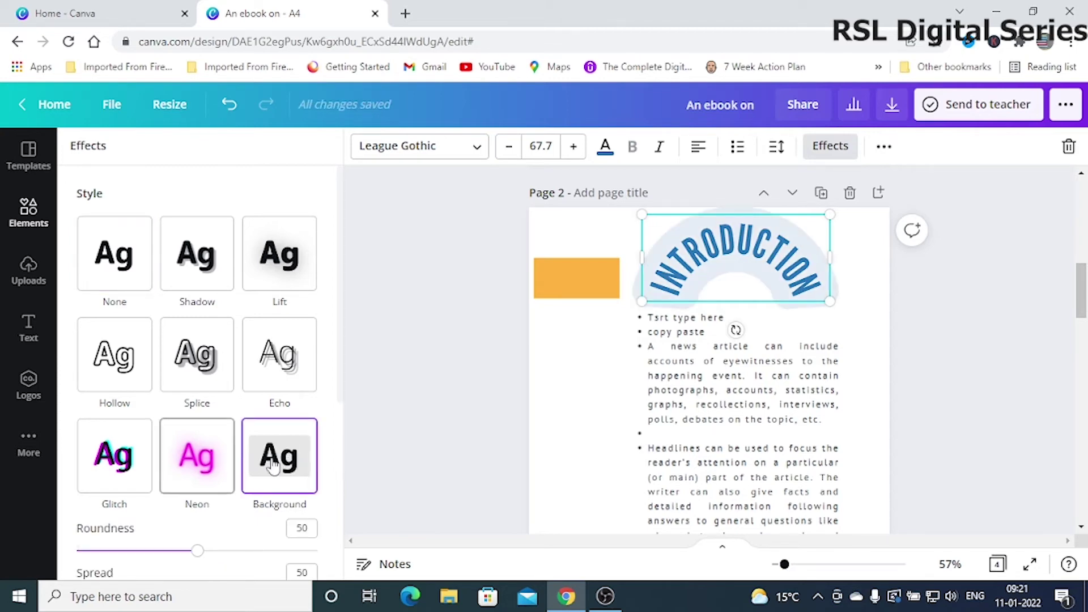
{"action": "left_click", "coordinate": [292, 368]}
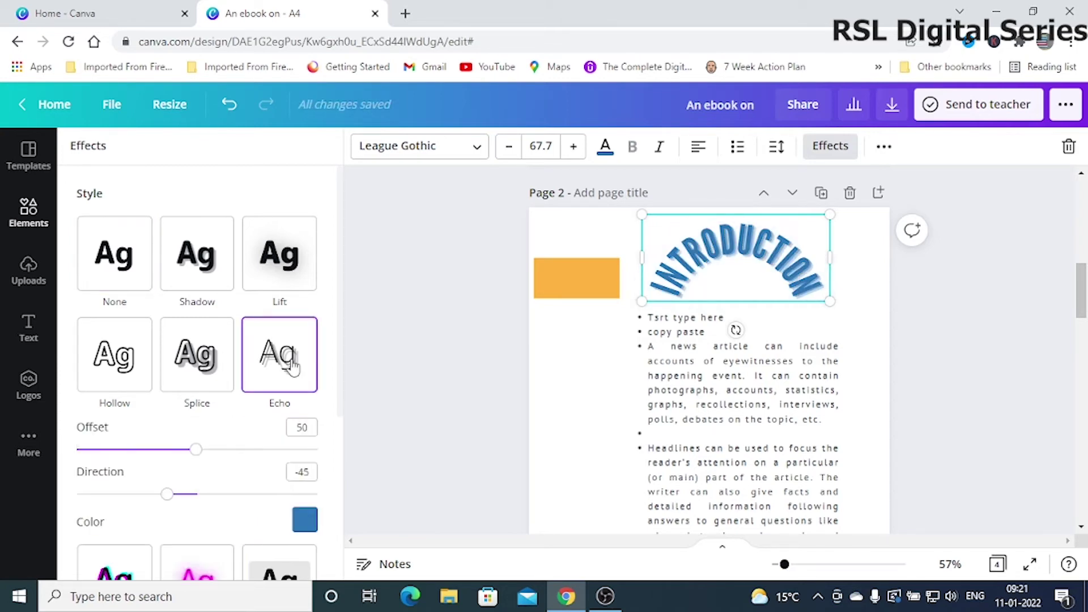
{"action": "left_click", "coordinate": [205, 371]}
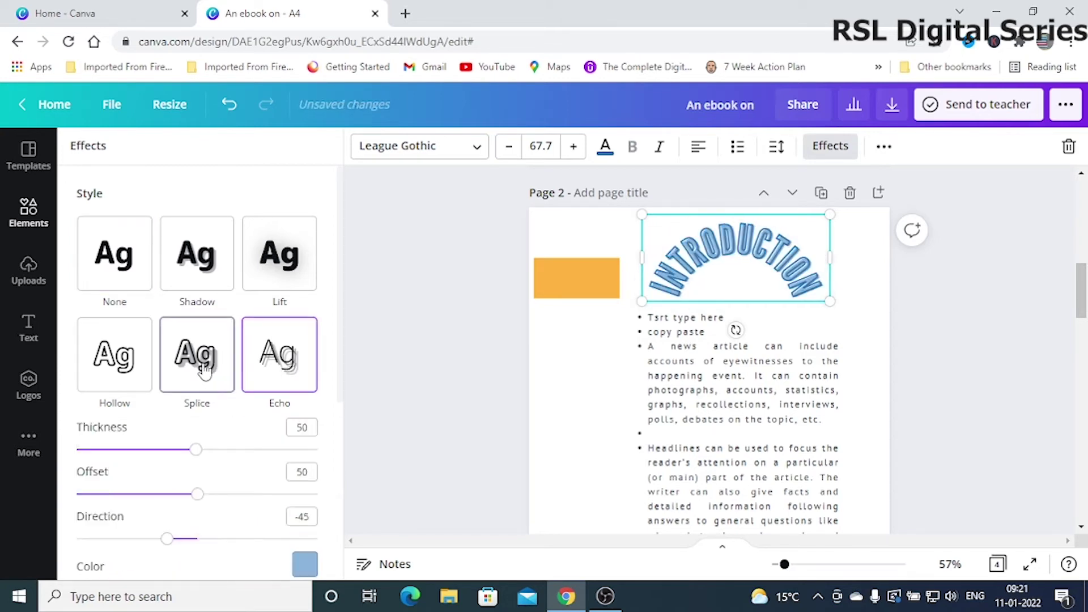
{"action": "left_click", "coordinate": [116, 368]}
{"action": "left_click", "coordinate": [136, 265]}
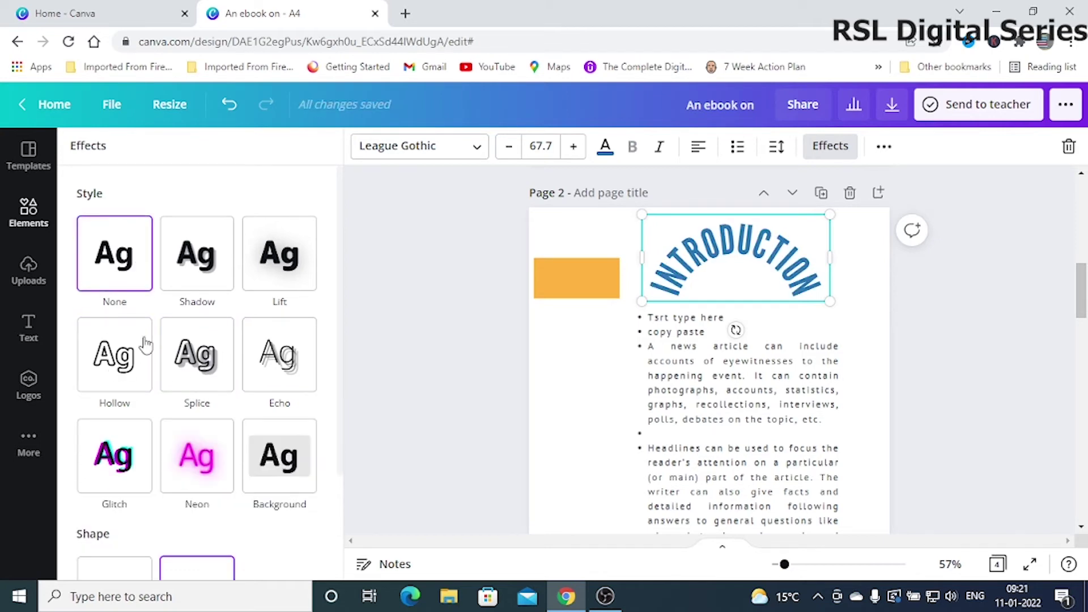
Reset the INTRODUCTION heading's shape to None and position it a little above the body text.
{"action": "scroll", "coordinate": [174, 502], "scroll_direction": "down", "scroll_amount": 3}
{"action": "left_click", "coordinate": [131, 468]}
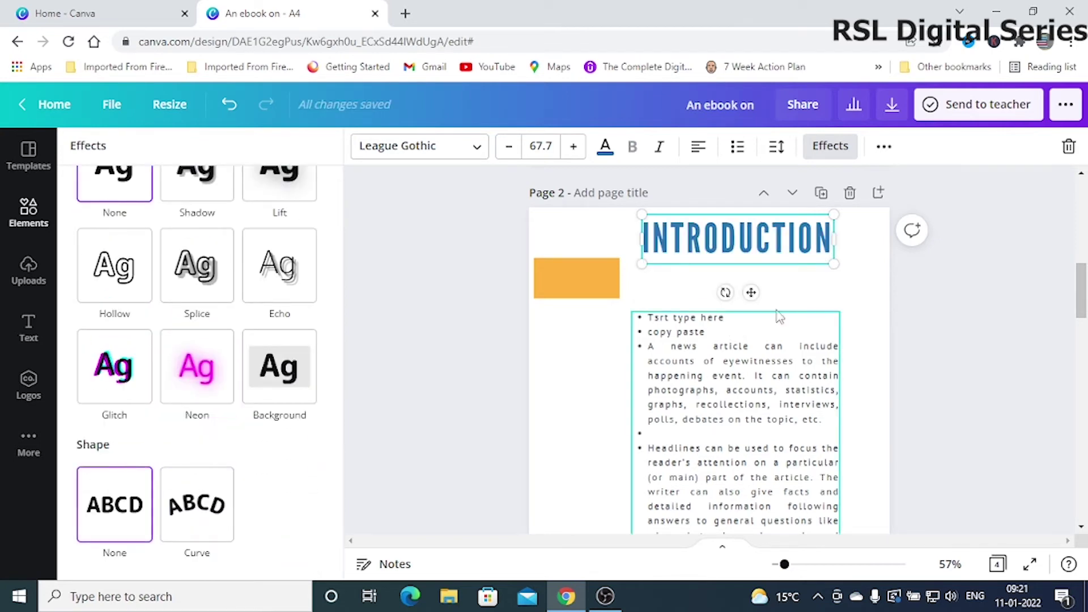
{"action": "left_click_drag", "start_coordinate": [751, 292], "coordinate": [757, 306]}
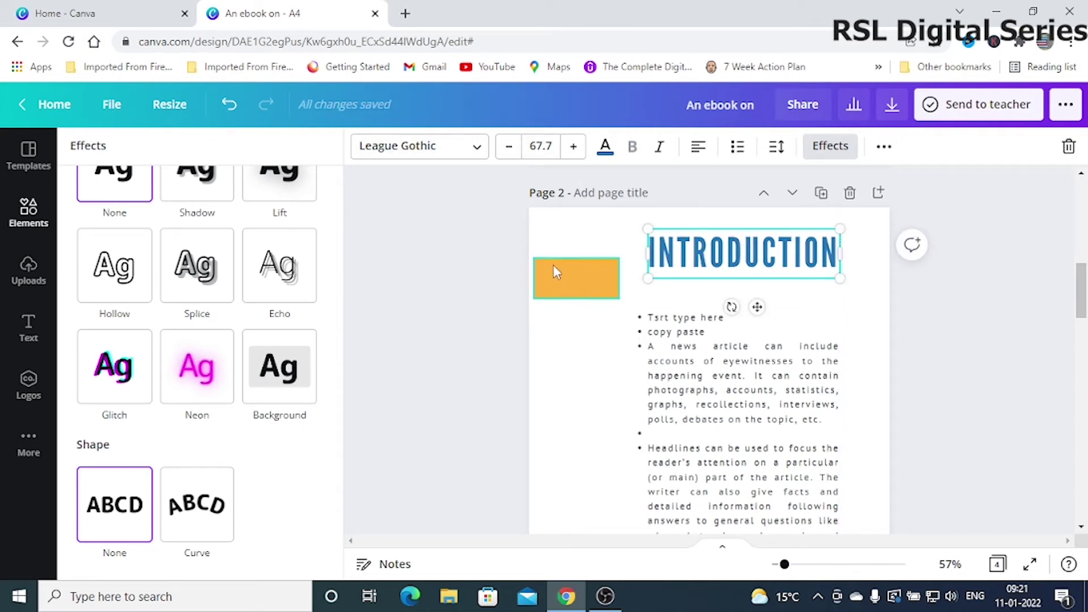
Delete the orange rectangle beside the INTRODUCTION heading and search the elements for "circle".
{"action": "left_click", "coordinate": [571, 291]}
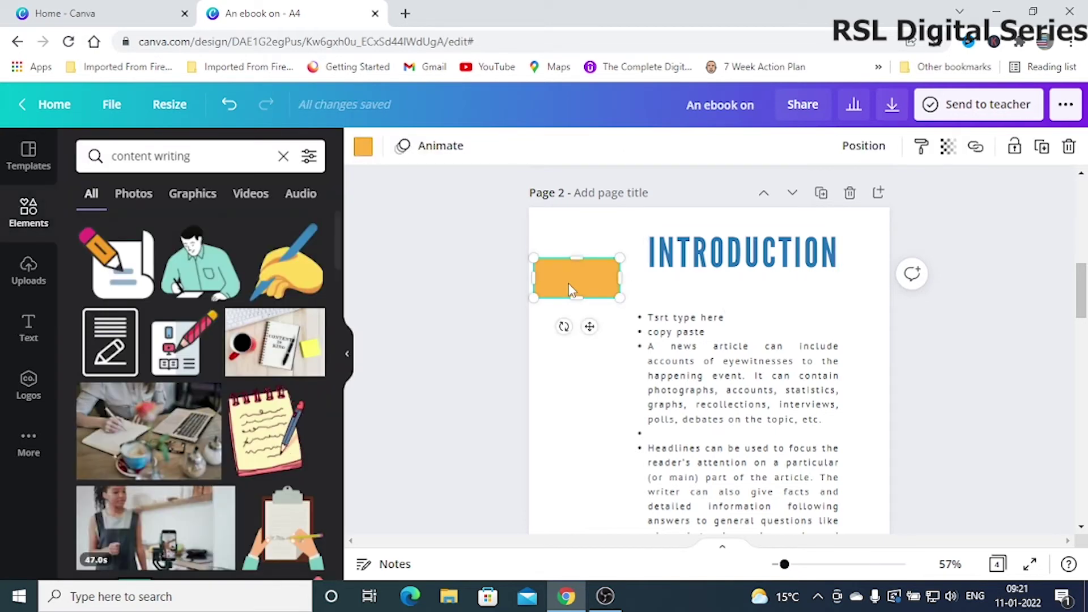
{"action": "key", "text": "Delete"}
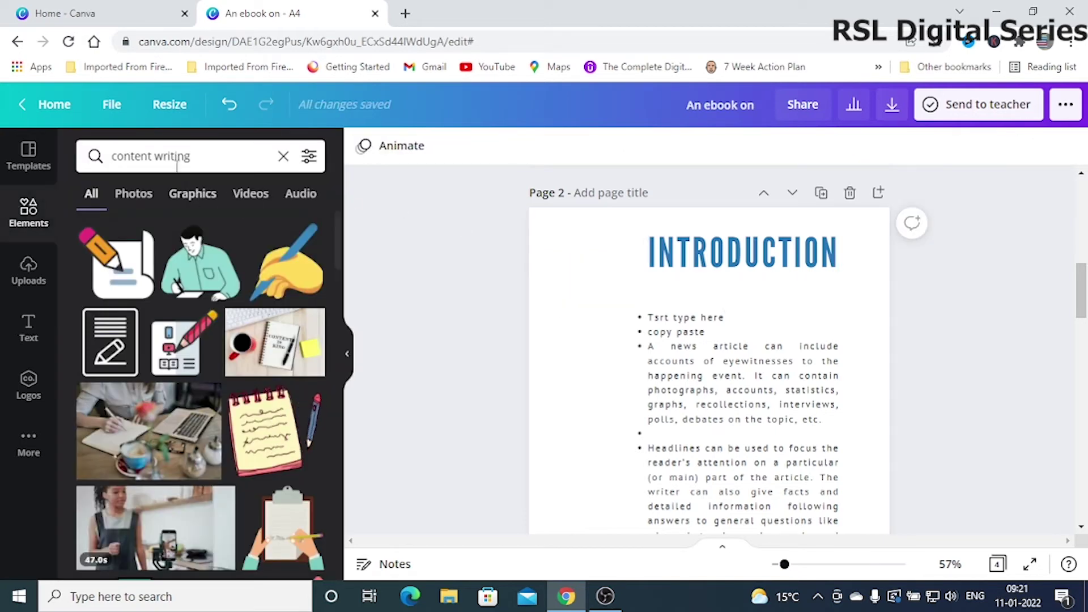
{"action": "left_click", "coordinate": [283, 156]}
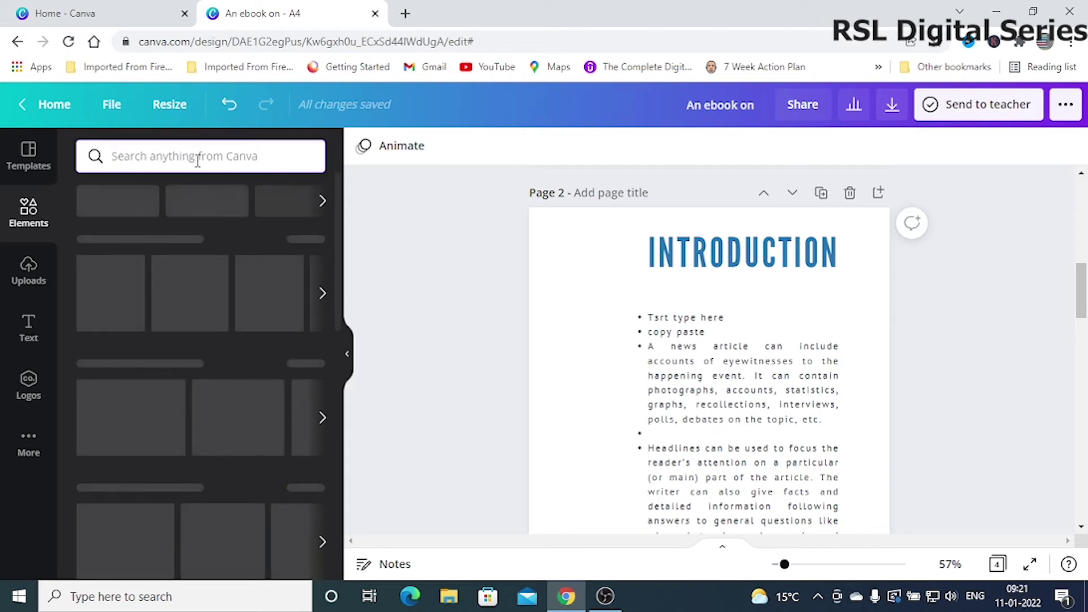
{"action": "left_click", "coordinate": [197, 161]}
{"action": "type", "text": "circle"}
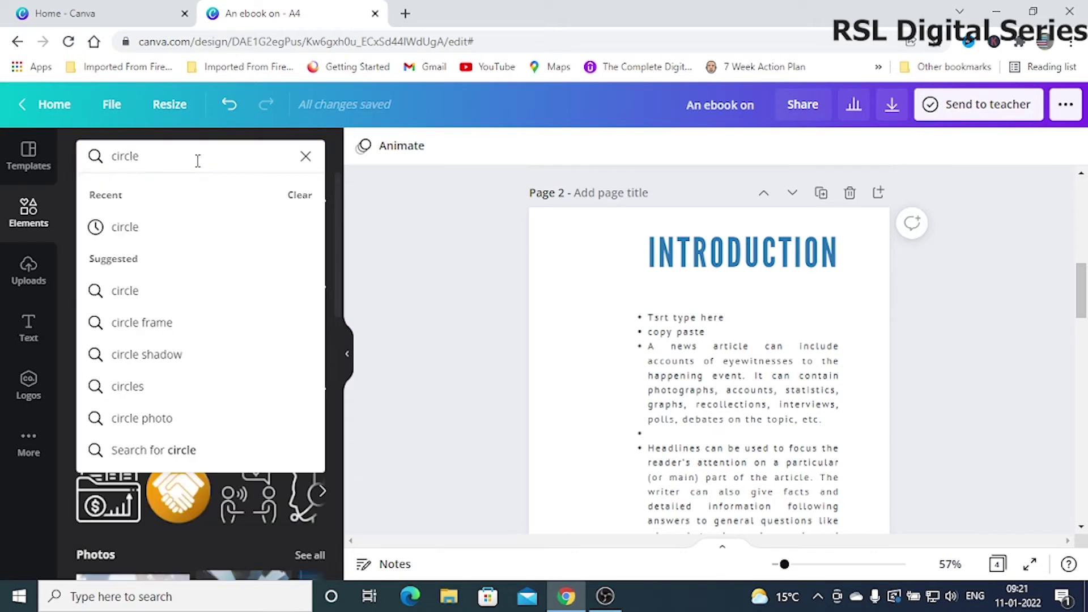
{"action": "key", "text": "Return"}
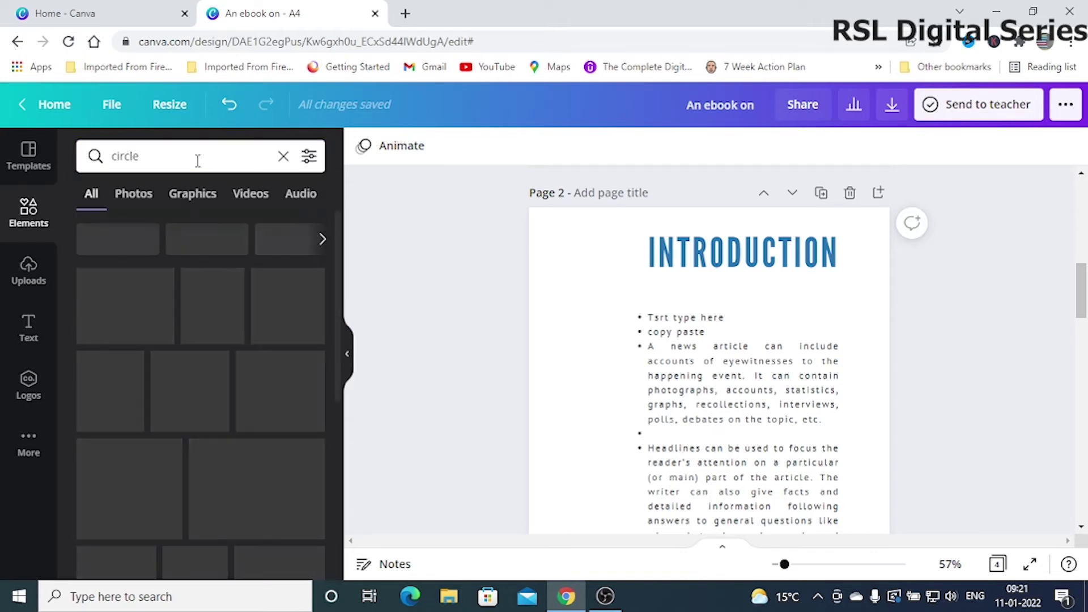
Add the free white circle graphic with rotating rings to page 2 and shrink it to fit beside the INTRODUCTION heading.
{"action": "scroll", "coordinate": [219, 456], "scroll_direction": "down", "scroll_amount": 5}
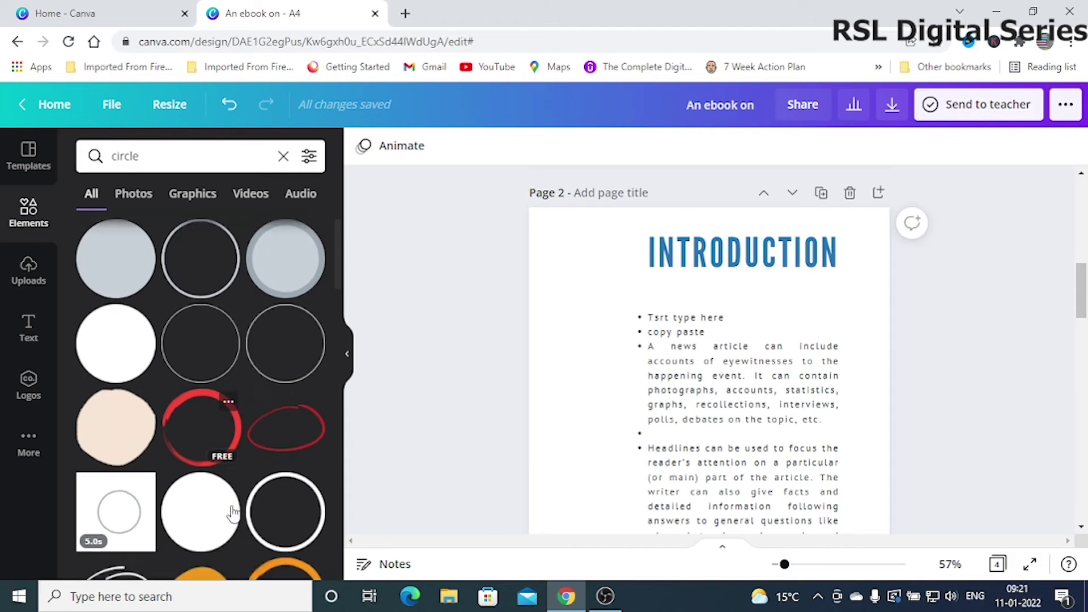
{"action": "scroll", "coordinate": [214, 532], "scroll_direction": "down", "scroll_amount": 3}
{"action": "scroll", "coordinate": [215, 510], "scroll_direction": "down", "scroll_amount": 1}
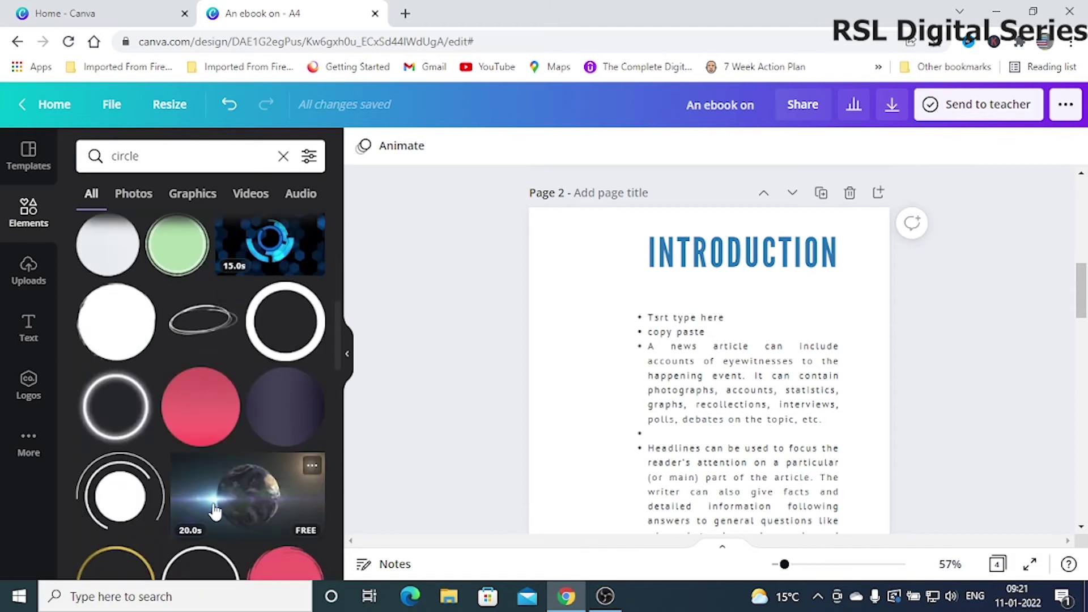
{"action": "scroll", "coordinate": [216, 511], "scroll_direction": "down", "scroll_amount": 2}
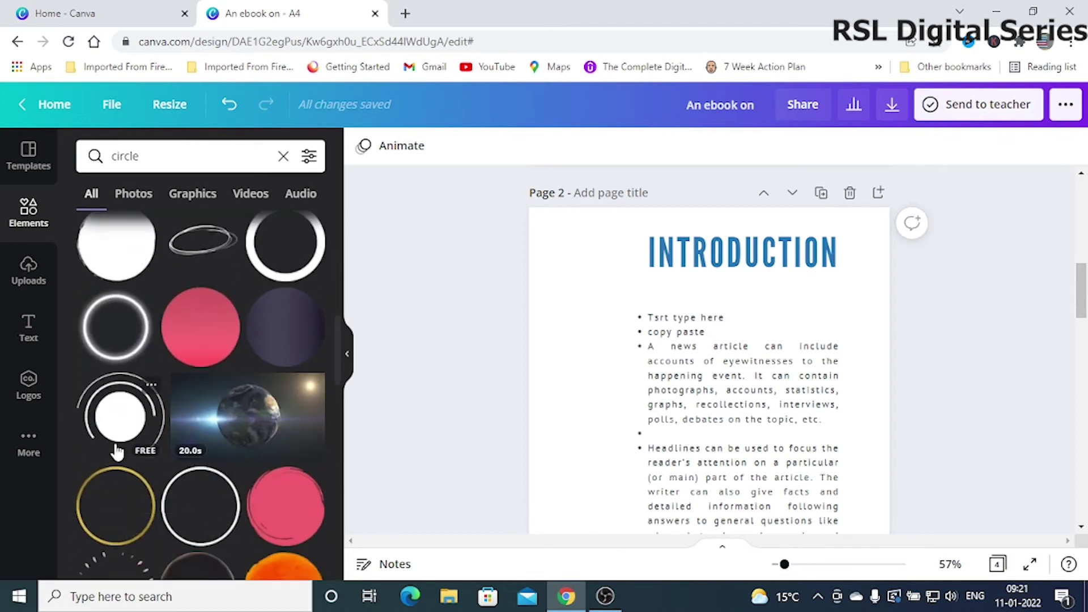
{"action": "left_click_drag", "start_coordinate": [116, 431], "coordinate": [593, 283]}
{"action": "left_click_drag", "start_coordinate": [843, 516], "coordinate": [622, 295]}
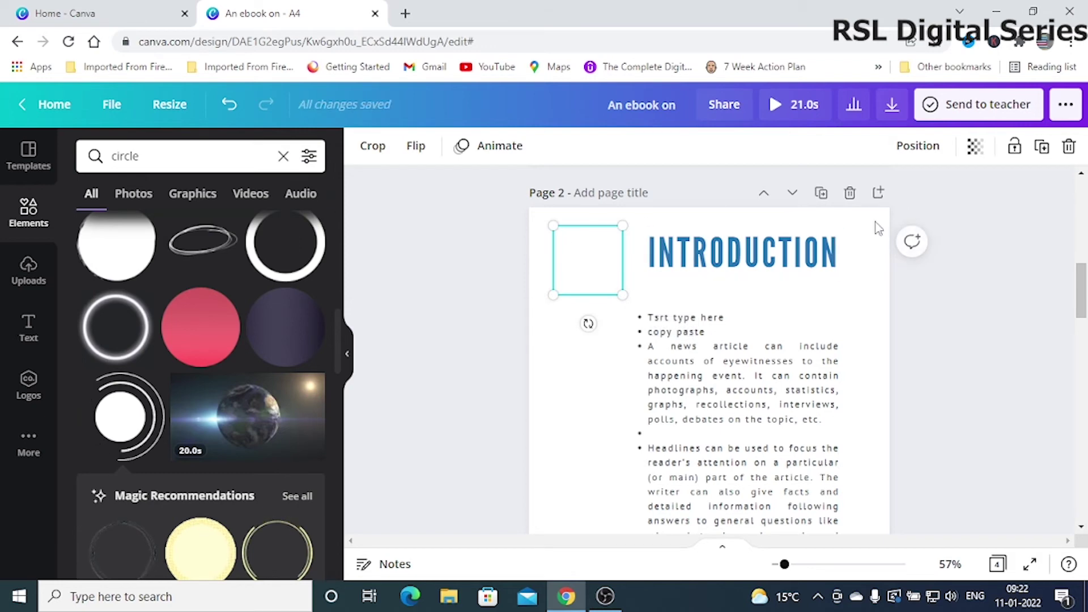
Try dark gray, pink, red and blue backgrounds on page 2 and set the background to turquoise from the document colors.
{"action": "left_click", "coordinate": [867, 301]}
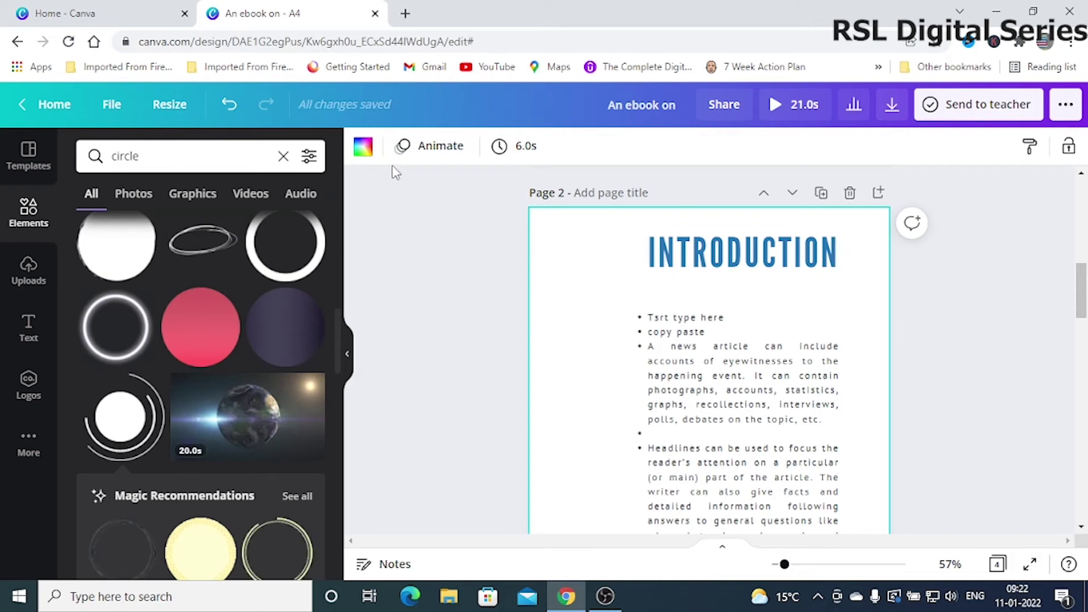
{"action": "left_click", "coordinate": [363, 150]}
{"action": "left_click", "coordinate": [226, 233]}
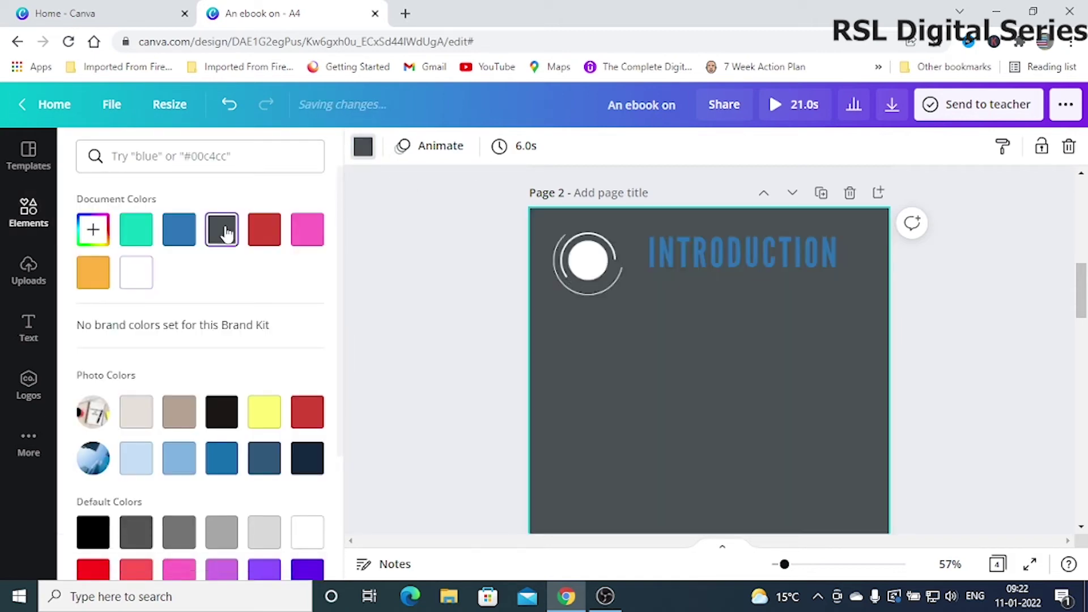
{"action": "left_click", "coordinate": [303, 238]}
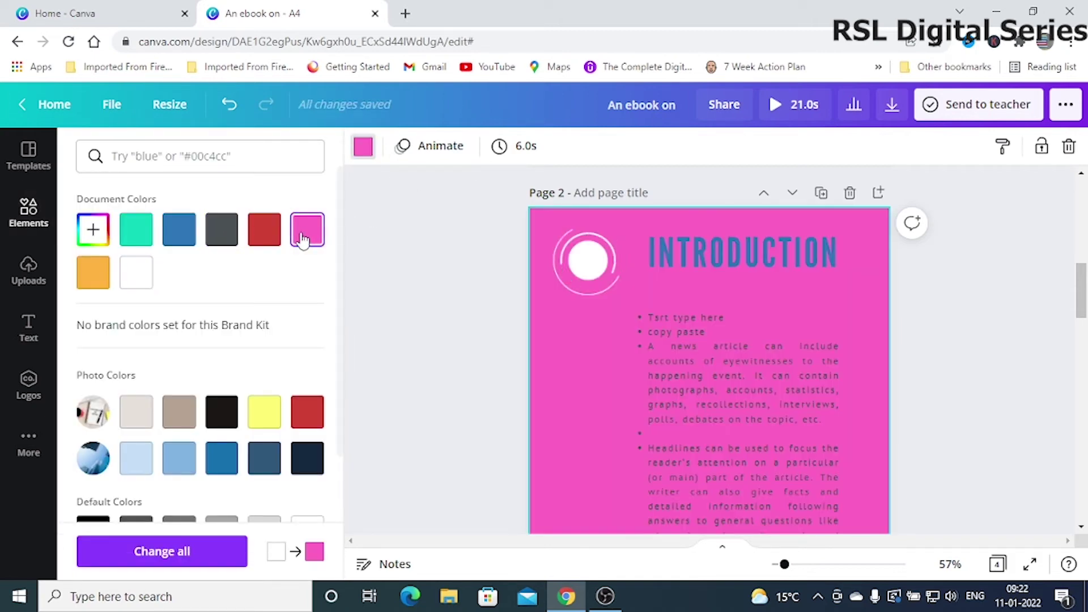
{"action": "left_click", "coordinate": [264, 230]}
{"action": "left_click", "coordinate": [179, 230]}
{"action": "left_click", "coordinate": [133, 236]}
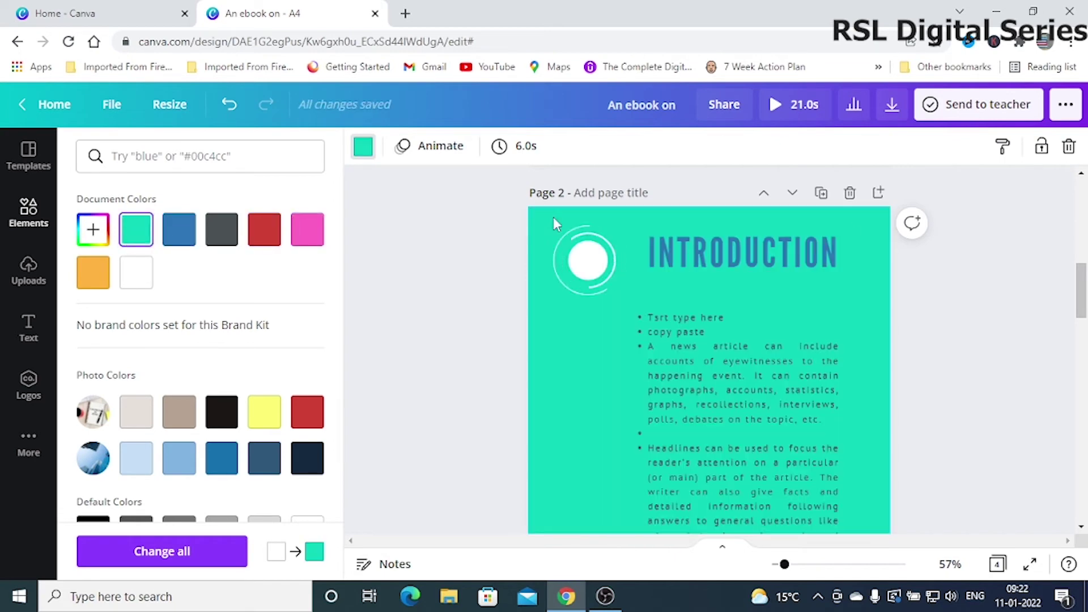
Review the layout and backgrounds of the cover, Introduction and Chapter 1 pages.
{"action": "scroll", "coordinate": [862, 365], "scroll_direction": "down", "scroll_amount": 8}
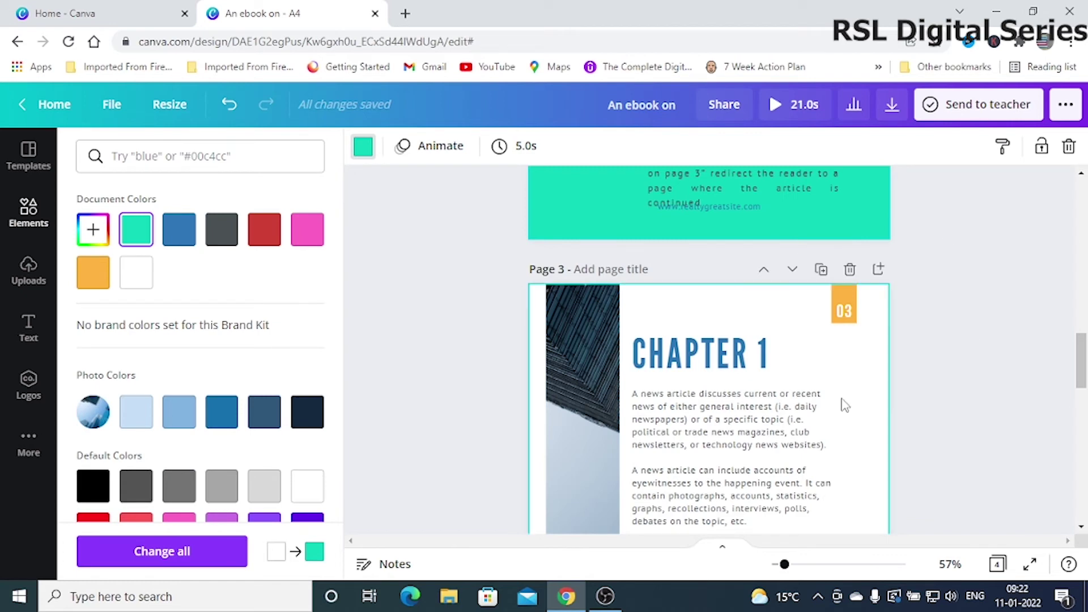
{"action": "scroll", "coordinate": [867, 381], "scroll_direction": "up", "scroll_amount": 10}
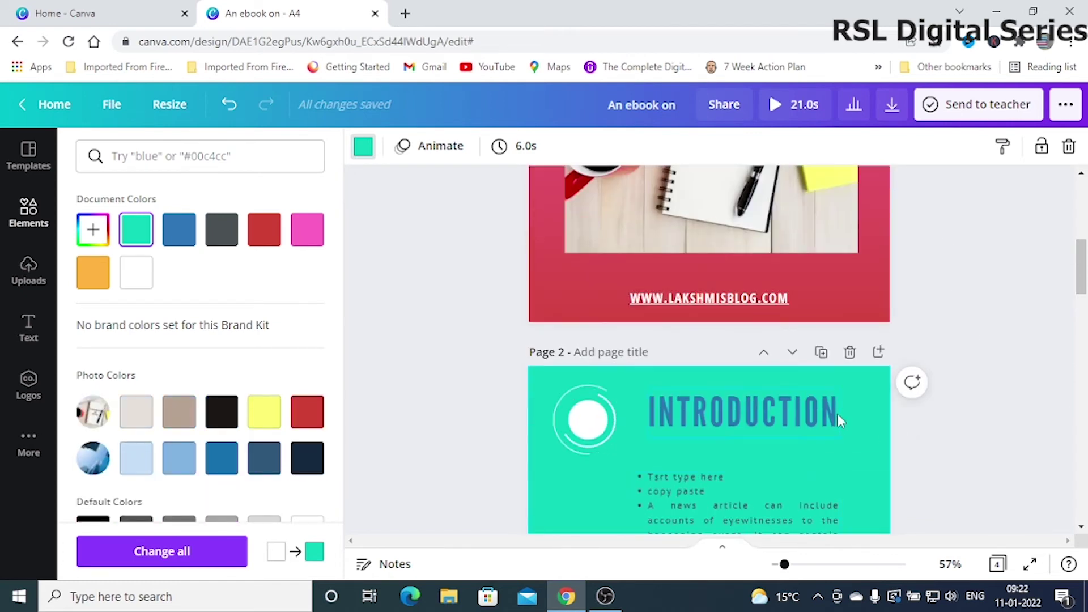
{"action": "scroll", "coordinate": [848, 448], "scroll_direction": "down", "scroll_amount": 8}
{"action": "scroll", "coordinate": [845, 448], "scroll_direction": "down", "scroll_amount": 1}
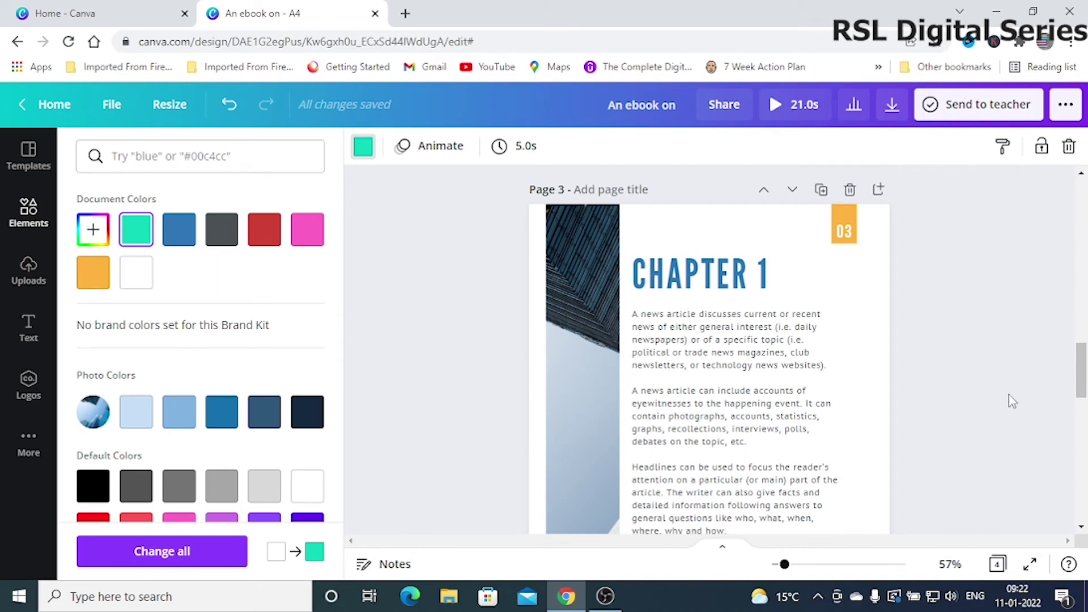
{"action": "scroll", "coordinate": [1012, 401], "scroll_direction": "up", "scroll_amount": 10}
{"action": "scroll", "coordinate": [743, 475], "scroll_direction": "down", "scroll_amount": 3}
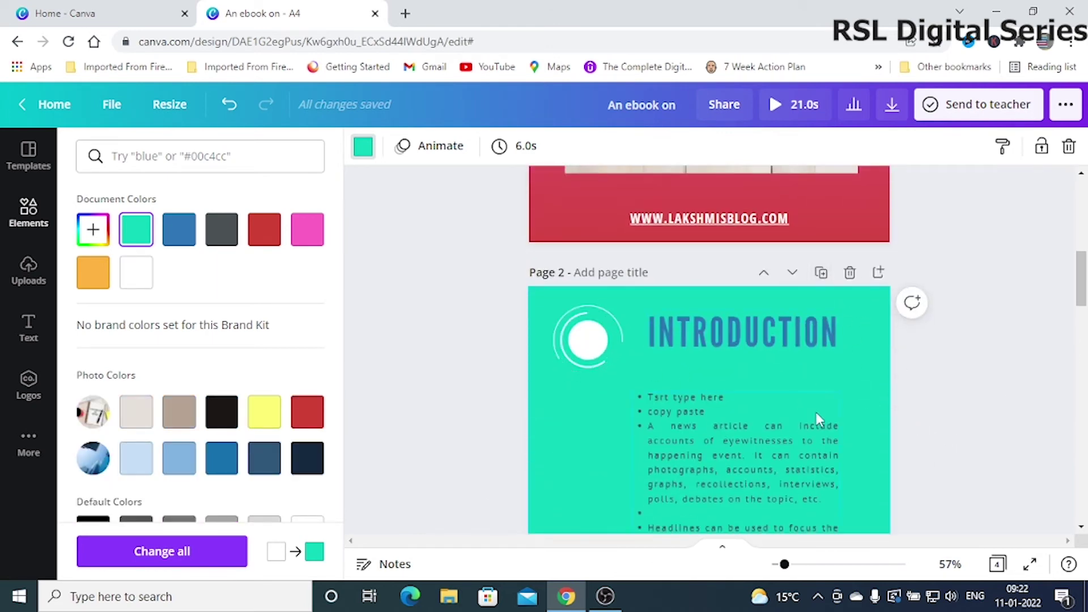
{"action": "scroll", "coordinate": [685, 336], "scroll_direction": "down", "scroll_amount": 1}
{"action": "scroll", "coordinate": [986, 481], "scroll_direction": "down", "scroll_amount": 12}
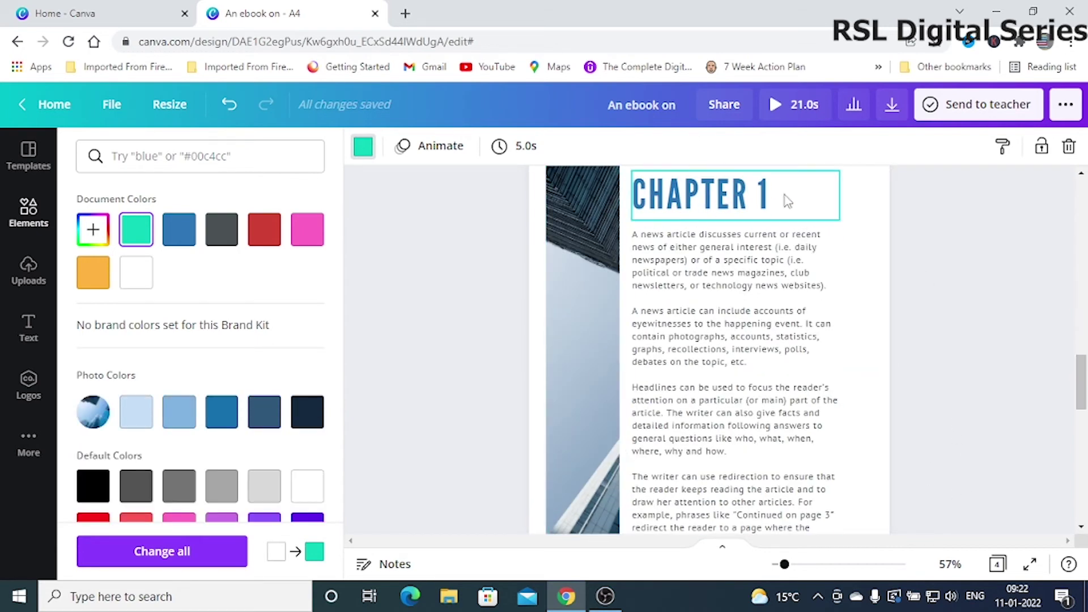
{"action": "scroll", "coordinate": [640, 361], "scroll_direction": "up", "scroll_amount": 6}
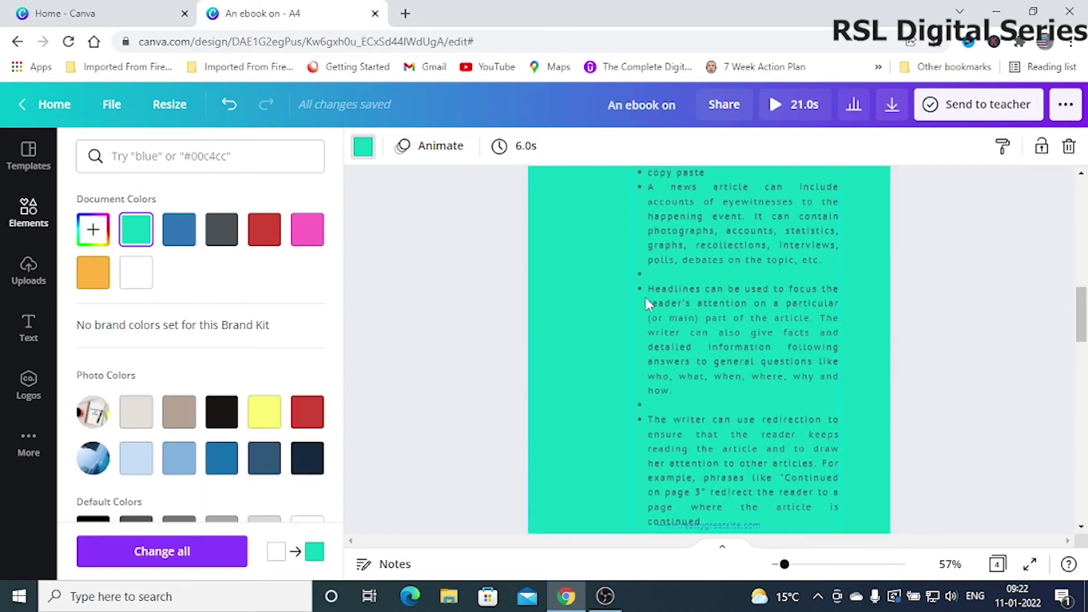
Duplicate the turquoise Introduction page and check the copy placed before Chapter 1.
{"action": "scroll", "coordinate": [872, 405], "scroll_direction": "up", "scroll_amount": 4}
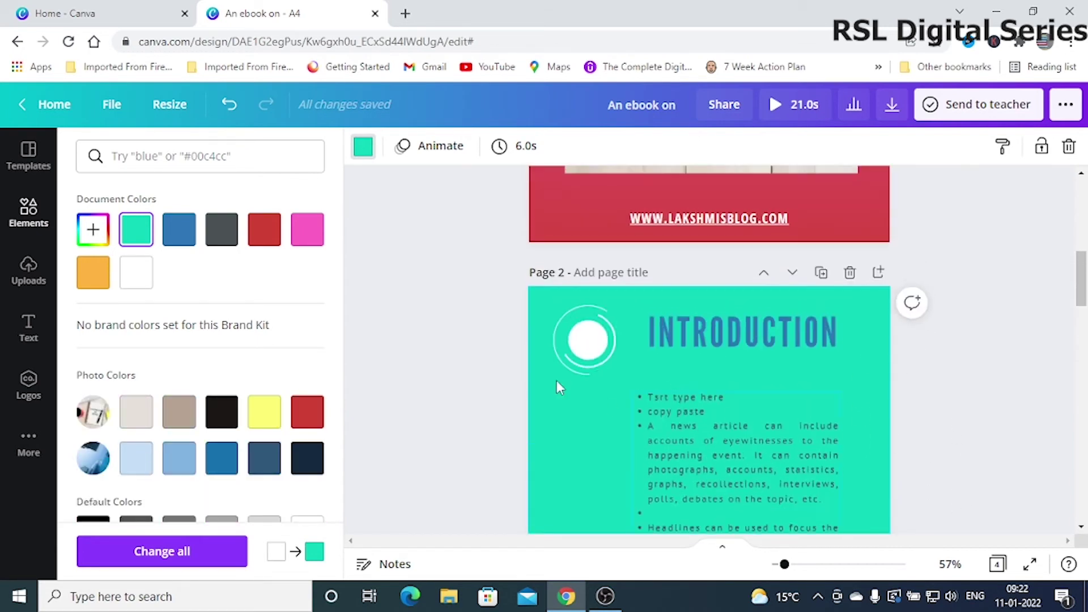
{"action": "left_click", "coordinate": [821, 274]}
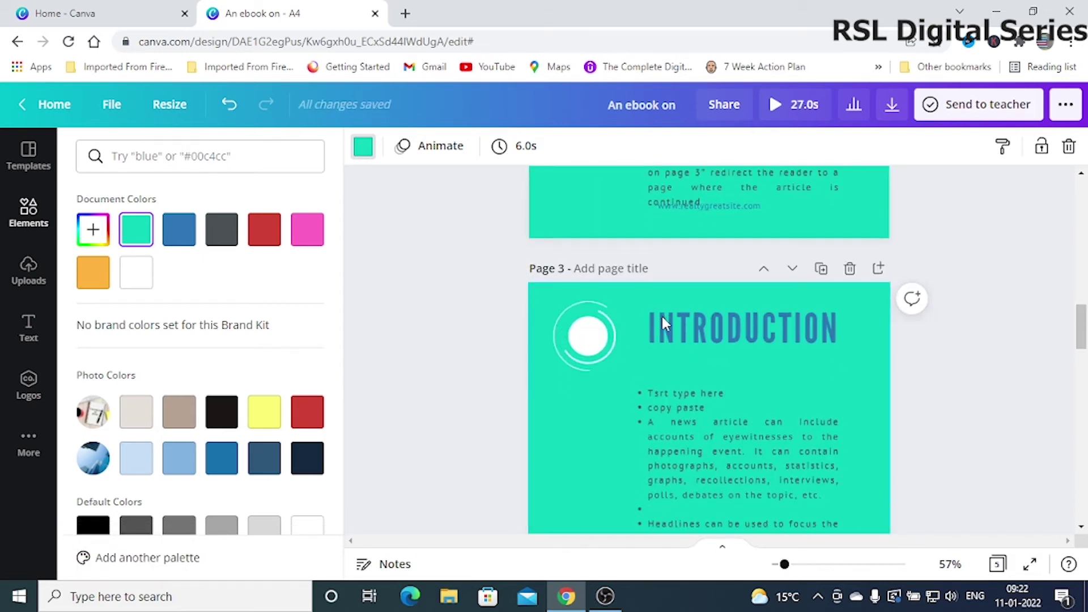
{"action": "scroll", "coordinate": [662, 316], "scroll_direction": "down", "scroll_amount": 4}
{"action": "left_click", "coordinate": [662, 316]}
{"action": "scroll", "coordinate": [986, 406], "scroll_direction": "down", "scroll_amount": 8}
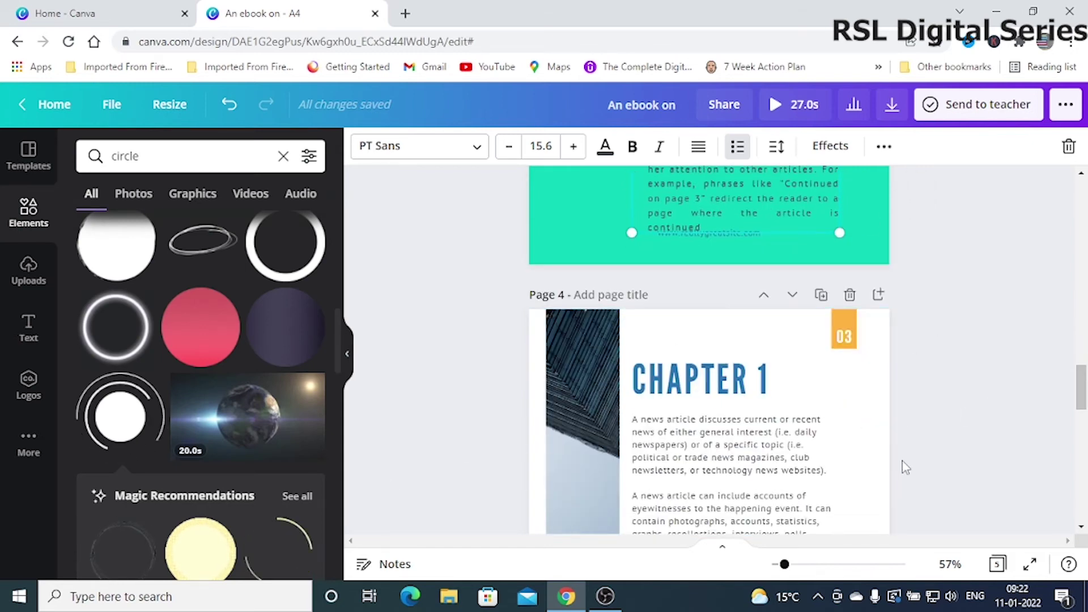
Select the building photo strip beside the Chapter 1 text on page 4 and search the elements for "business".
{"action": "scroll", "coordinate": [838, 391], "scroll_direction": "down", "scroll_amount": 3}
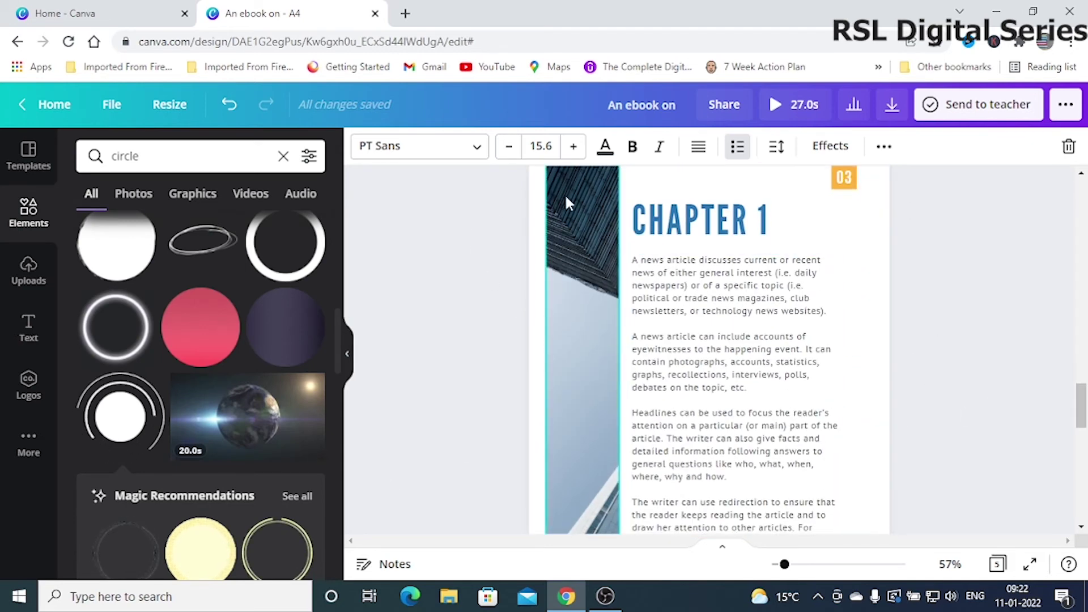
{"action": "left_click", "coordinate": [576, 262]}
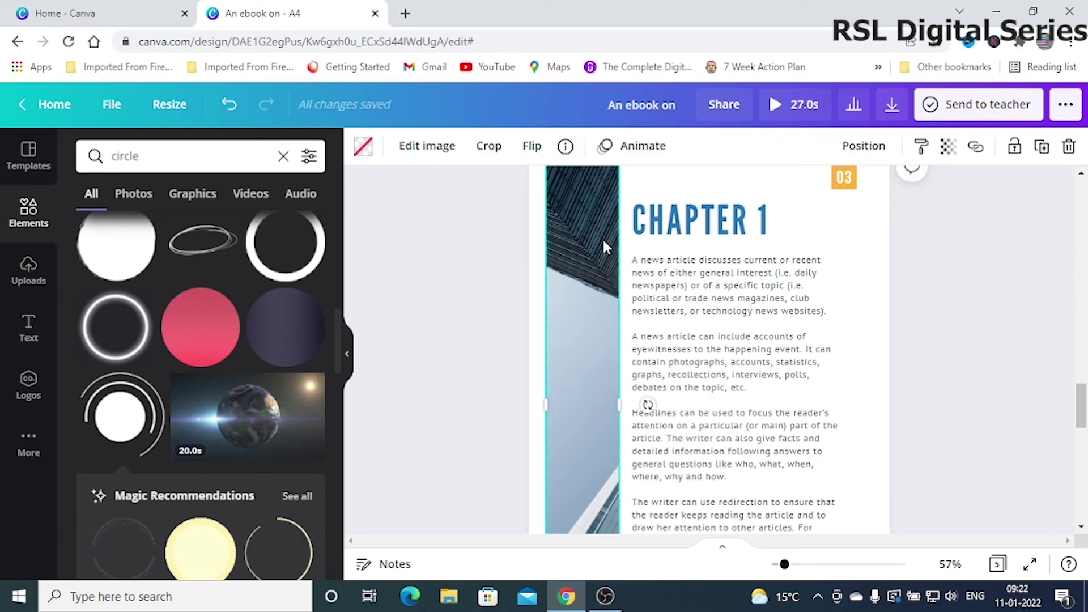
{"action": "scroll", "coordinate": [564, 388], "scroll_direction": "up", "scroll_amount": 3}
{"action": "scroll", "coordinate": [567, 386], "scroll_direction": "down", "scroll_amount": 3}
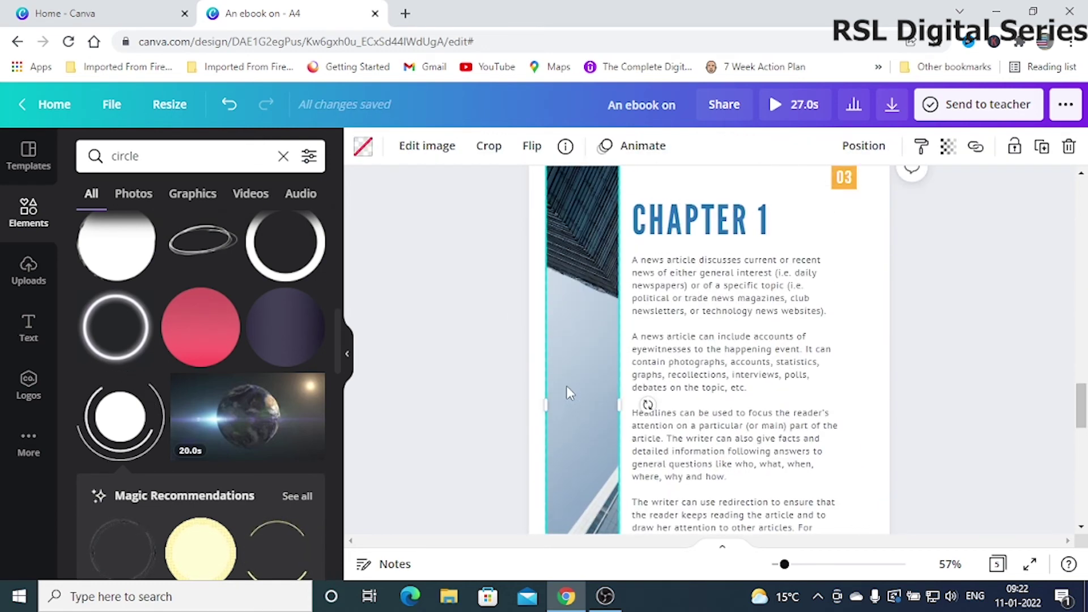
{"action": "left_click", "coordinate": [29, 213]}
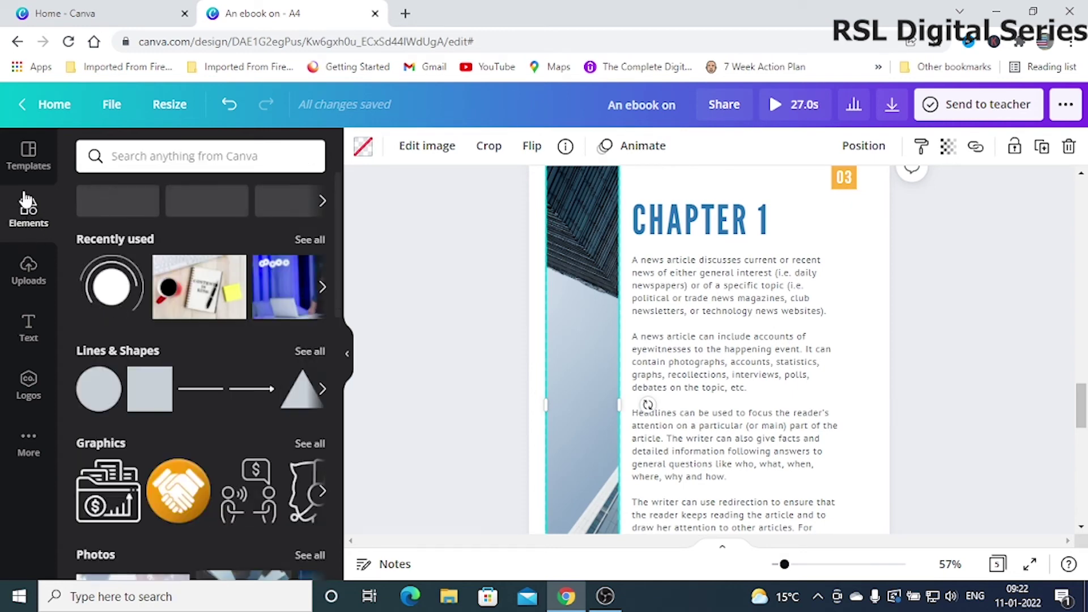
{"action": "left_click", "coordinate": [135, 162]}
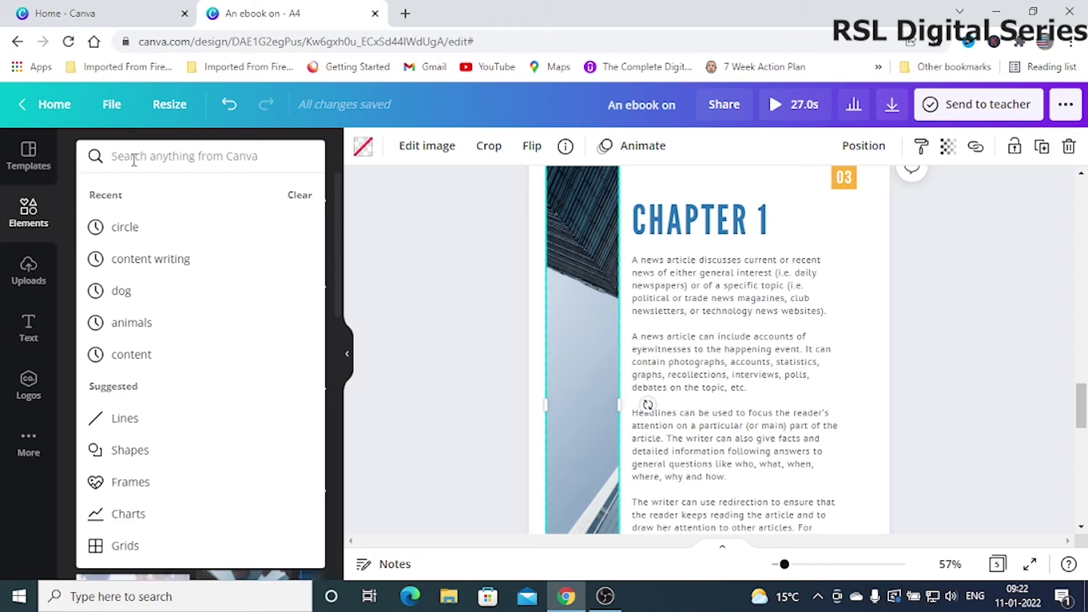
{"action": "type", "text": "business"}
{"action": "key", "text": "Return"}
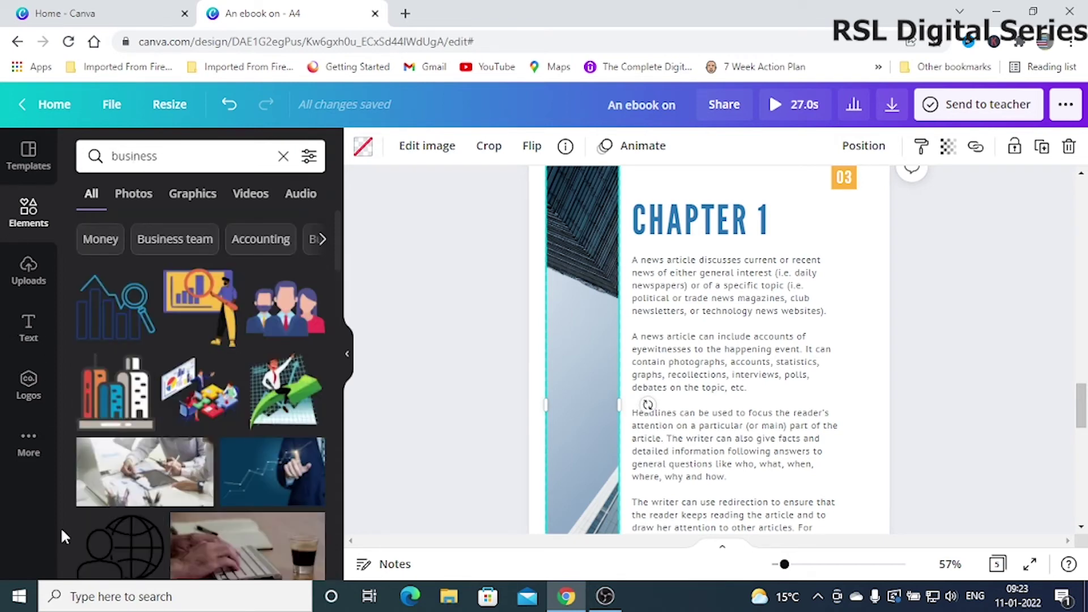
Apply a filter to the business results and replace the Chapter 1 photo strip with the free overhead desk photo.
{"action": "scroll", "coordinate": [172, 498], "scroll_direction": "down", "scroll_amount": 4}
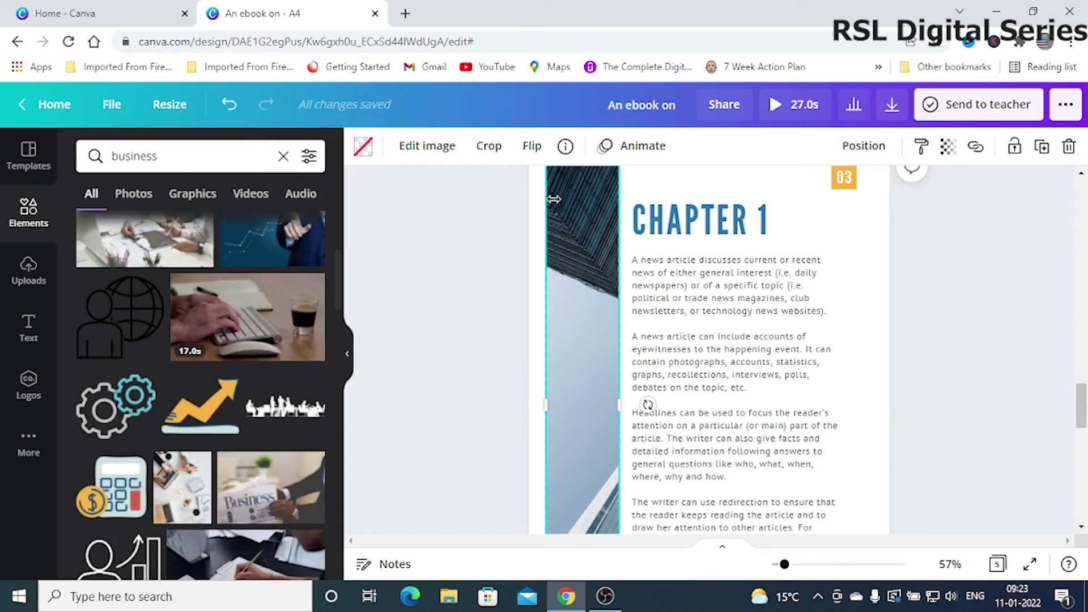
{"action": "left_click", "coordinate": [309, 156]}
{"action": "left_click", "coordinate": [217, 377]}
{"action": "left_click", "coordinate": [215, 521]}
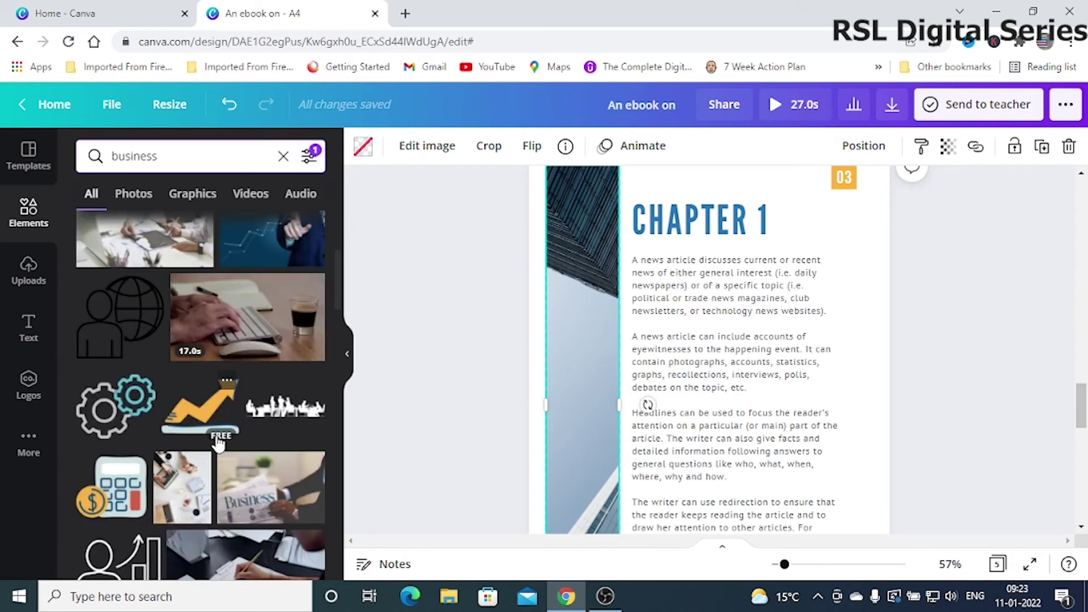
{"action": "scroll", "coordinate": [220, 443], "scroll_direction": "down", "scroll_amount": 4}
{"action": "scroll", "coordinate": [190, 379], "scroll_direction": "up", "scroll_amount": 2}
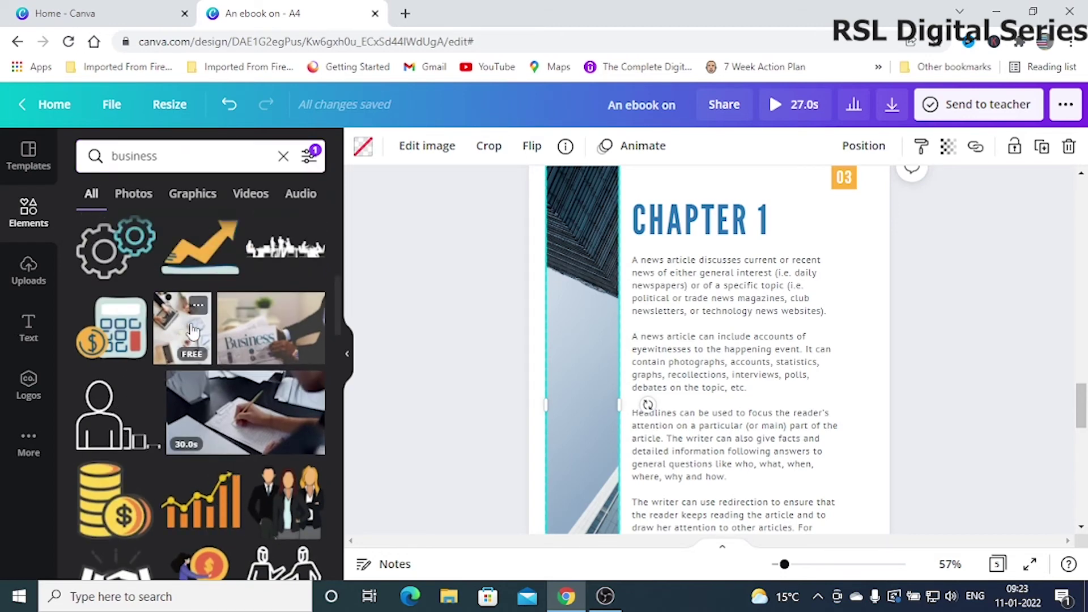
{"action": "left_click_drag", "start_coordinate": [173, 331], "coordinate": [348, 323]}
{"action": "left_click_drag", "start_coordinate": [525, 323], "coordinate": [587, 326]}
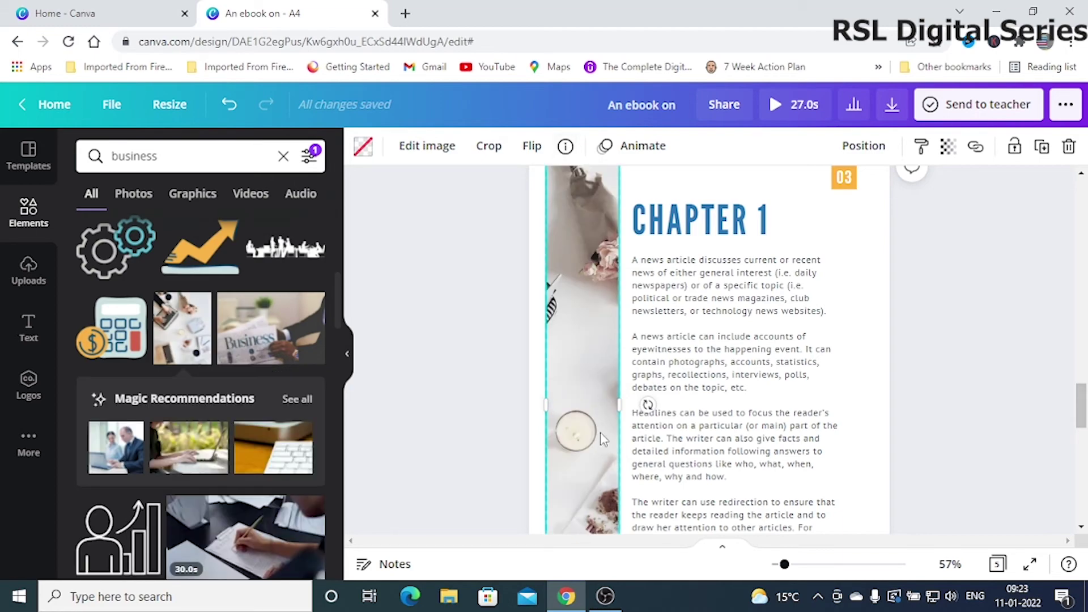
Browse further business elements and examine the layout of the Chapter 1 page and page 5.
{"action": "scroll", "coordinate": [601, 438], "scroll_direction": "down", "scroll_amount": 5}
{"action": "scroll", "coordinate": [601, 437], "scroll_direction": "up", "scroll_amount": 5}
{"action": "scroll", "coordinate": [187, 504], "scroll_direction": "down", "scroll_amount": 5}
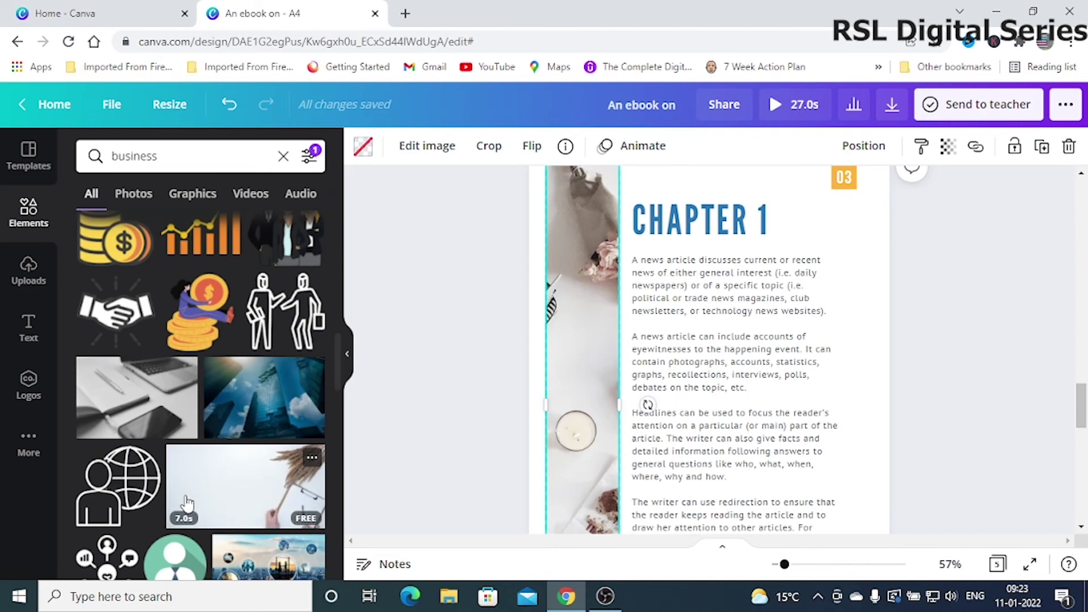
{"action": "scroll", "coordinate": [187, 503], "scroll_direction": "down", "scroll_amount": 2}
{"action": "scroll", "coordinate": [187, 503], "scroll_direction": "down", "scroll_amount": 5}
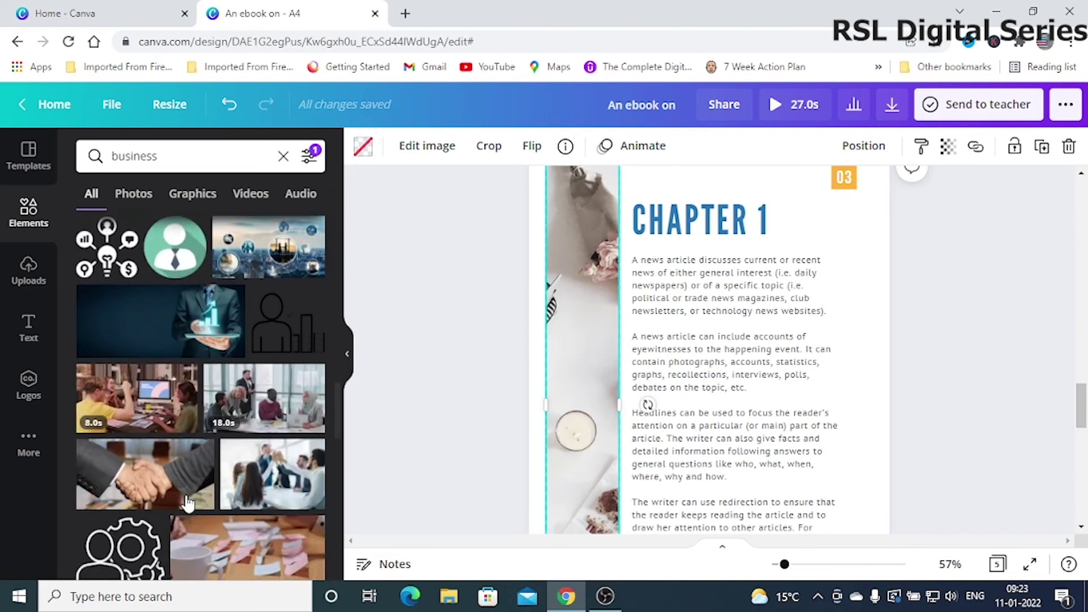
{"action": "scroll", "coordinate": [187, 503], "scroll_direction": "down", "scroll_amount": 5}
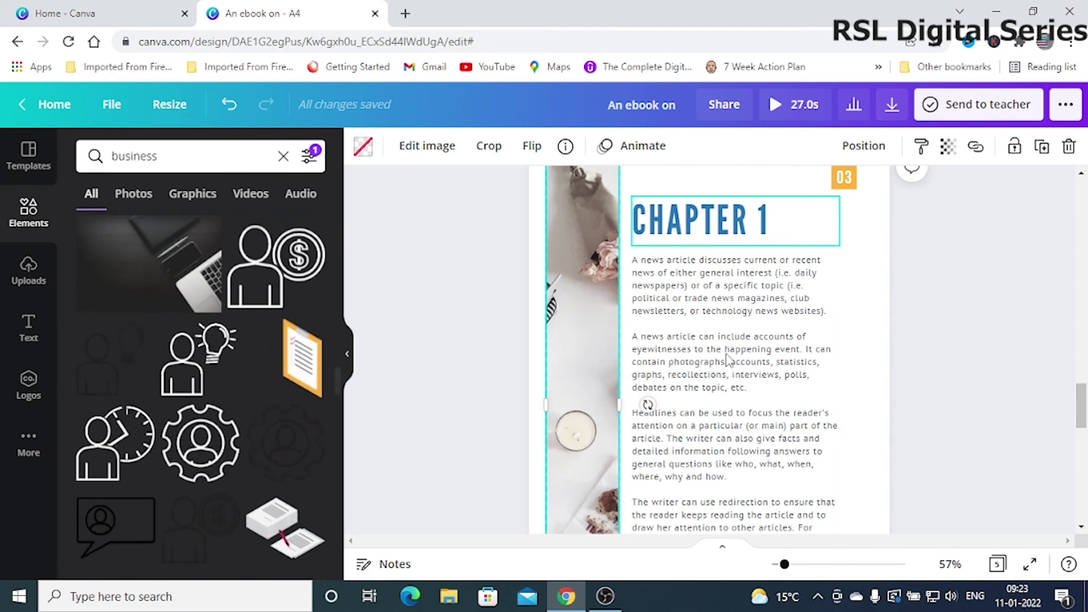
{"action": "scroll", "coordinate": [746, 407], "scroll_direction": "up", "scroll_amount": 3}
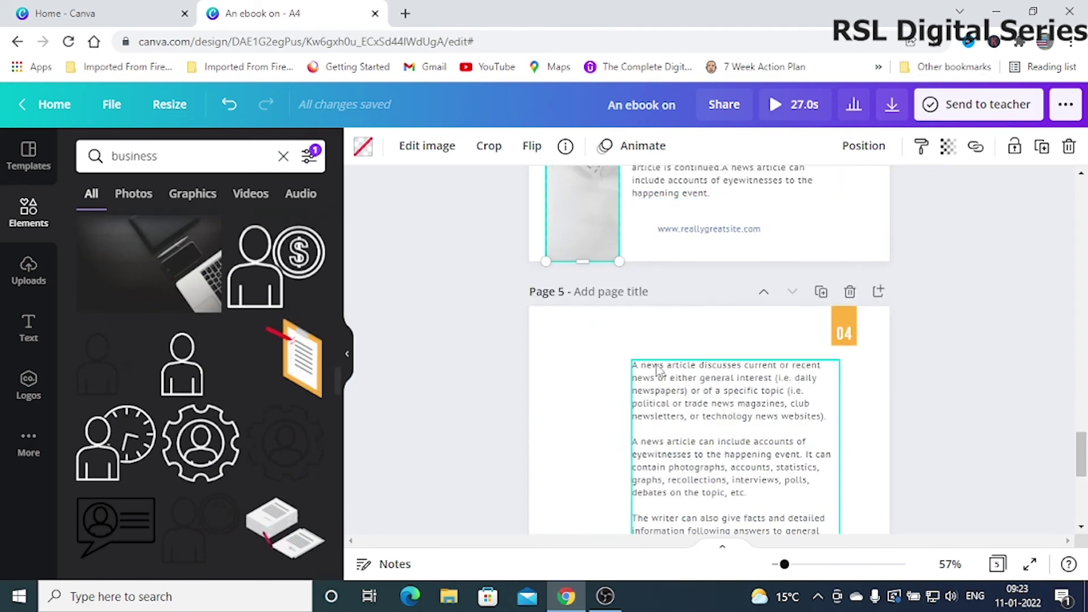
{"action": "scroll", "coordinate": [651, 369], "scroll_direction": "down", "scroll_amount": 3}
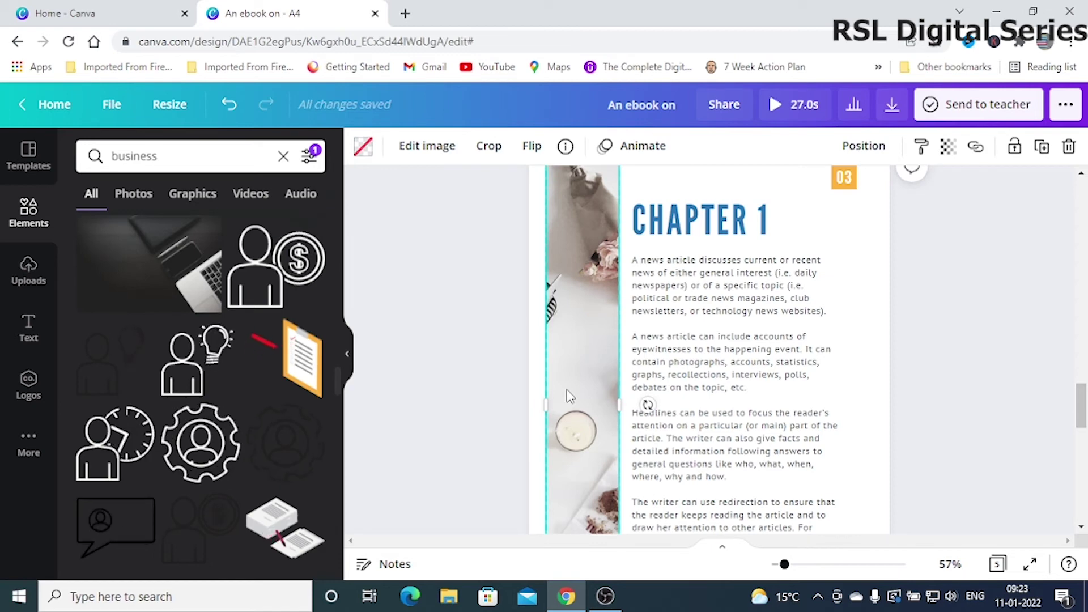
Widen the Chapter 1 body text box toward the page edge and move the CHAPTER 1 heading up level with the 03 label.
{"action": "left_click", "coordinate": [740, 300]}
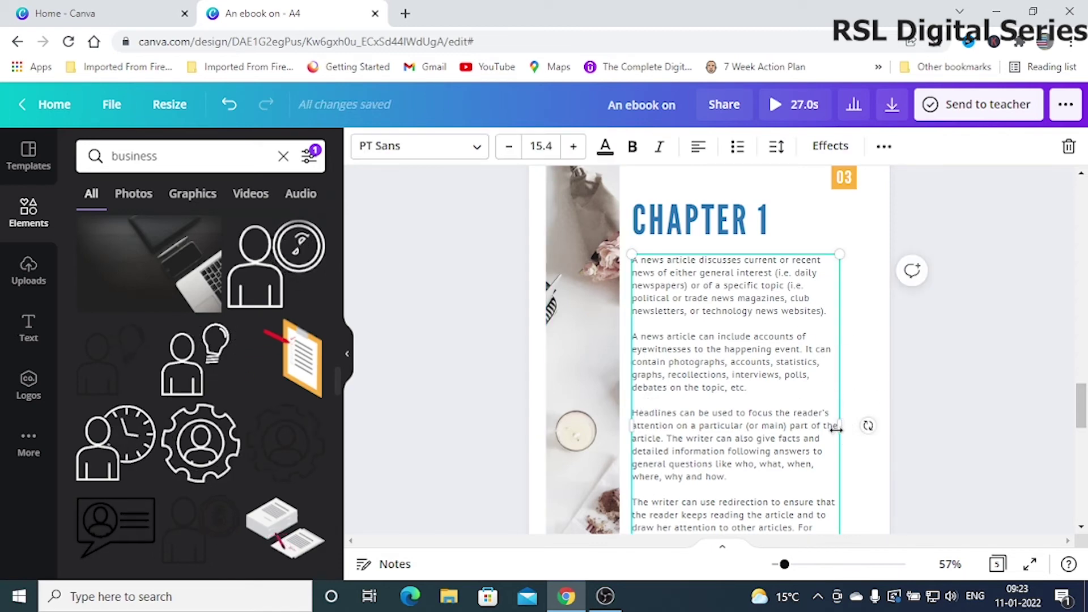
{"action": "left_click_drag", "start_coordinate": [837, 431], "coordinate": [868, 429]}
{"action": "left_click", "coordinate": [769, 226]}
{"action": "left_click_drag", "start_coordinate": [770, 226], "coordinate": [769, 186]}
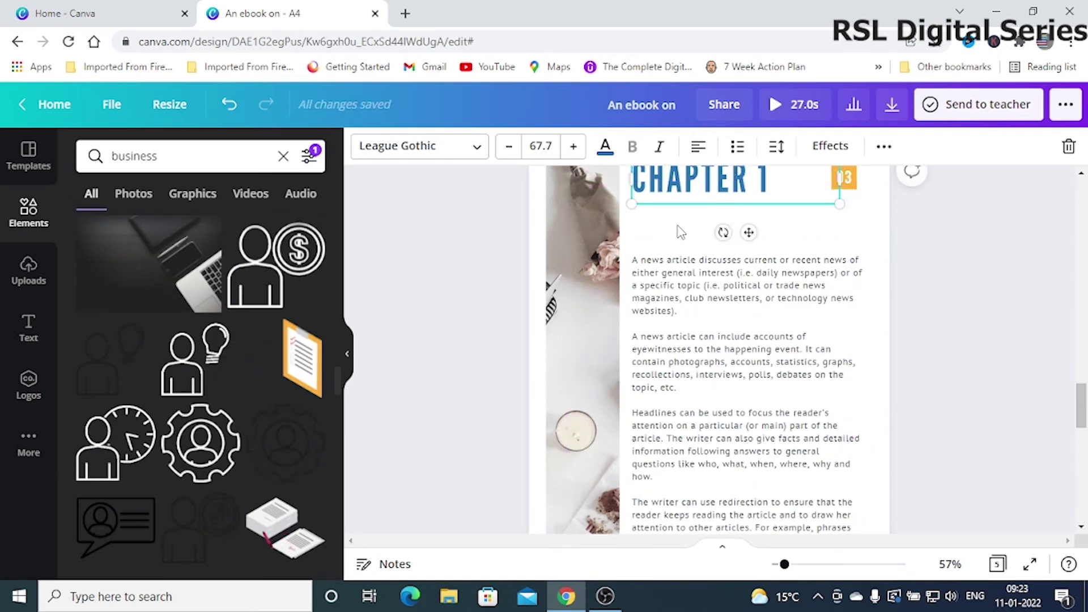
{"action": "left_click", "coordinate": [652, 226]}
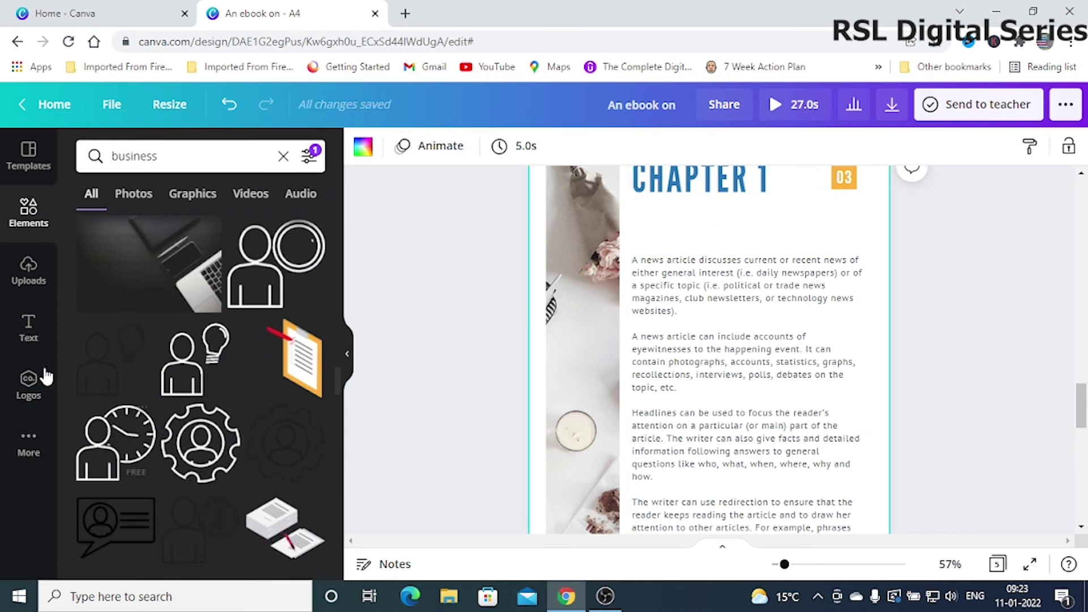
Look through the text styles, add a subheading to page 4 and place it directly below the CHAPTER 1 heading.
{"action": "left_click", "coordinate": [28, 329]}
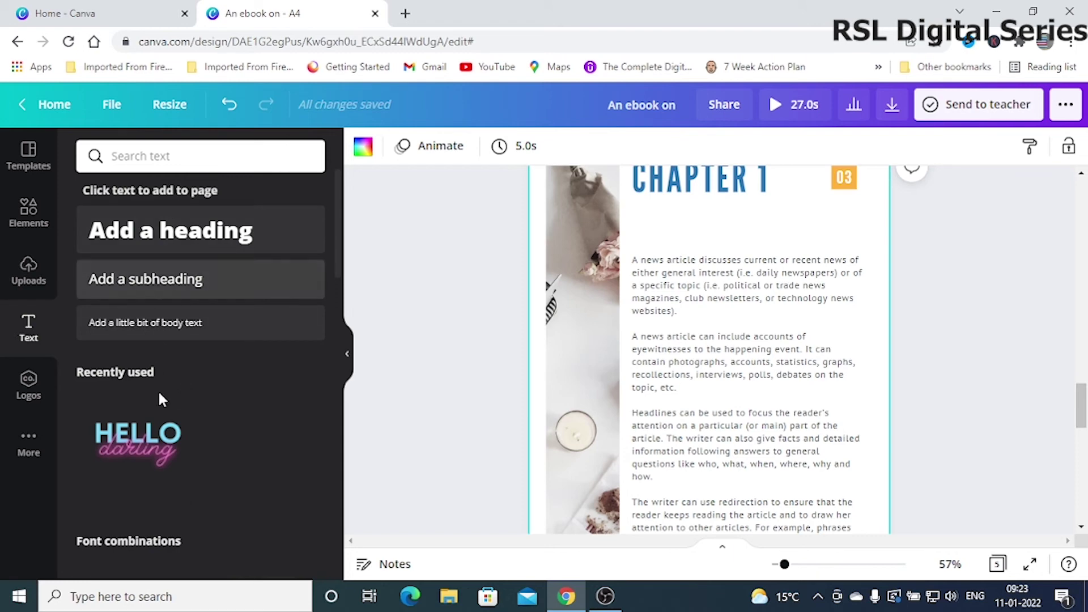
{"action": "scroll", "coordinate": [170, 396], "scroll_direction": "down", "scroll_amount": 5}
{"action": "scroll", "coordinate": [188, 449], "scroll_direction": "down", "scroll_amount": 3}
{"action": "scroll", "coordinate": [190, 449], "scroll_direction": "up", "scroll_amount": 8}
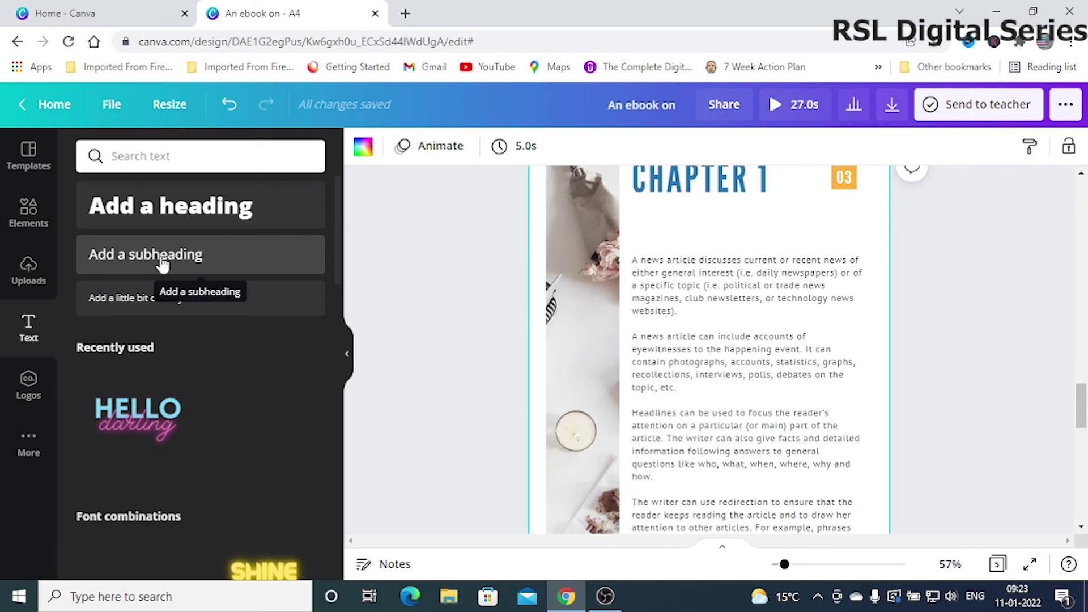
{"action": "left_click", "coordinate": [163, 264]}
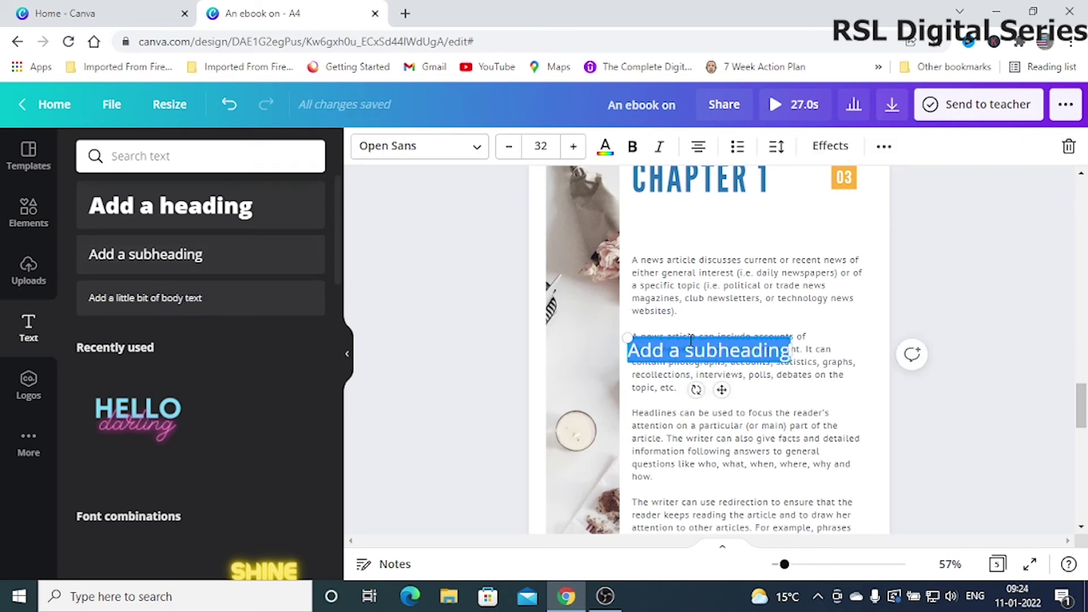
{"action": "left_click_drag", "start_coordinate": [689, 337], "coordinate": [696, 202]}
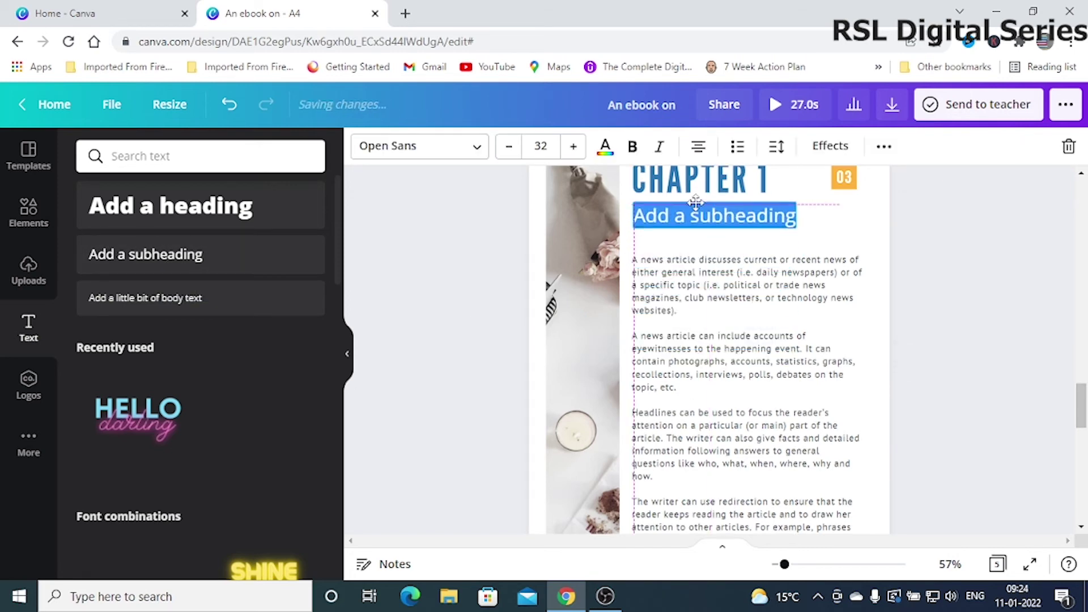
Replace the subheading text with "I want to add sub heading" and shift it clear of the photo strip.
{"action": "double_click", "coordinate": [639, 219]}
{"action": "left_click", "coordinate": [636, 219]}
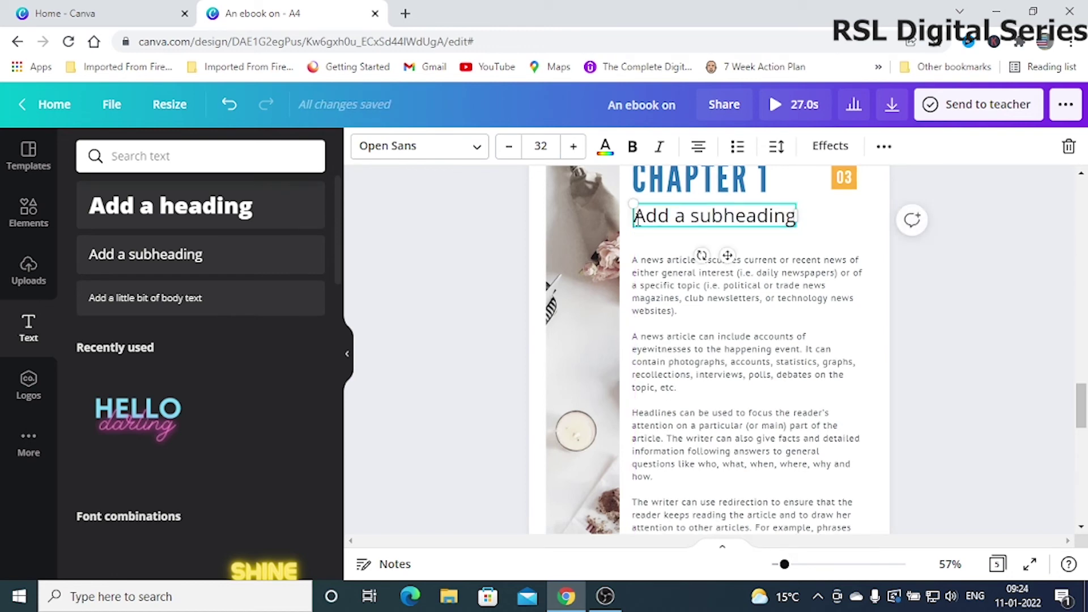
{"action": "left_click_drag", "start_coordinate": [637, 219], "coordinate": [791, 216]}
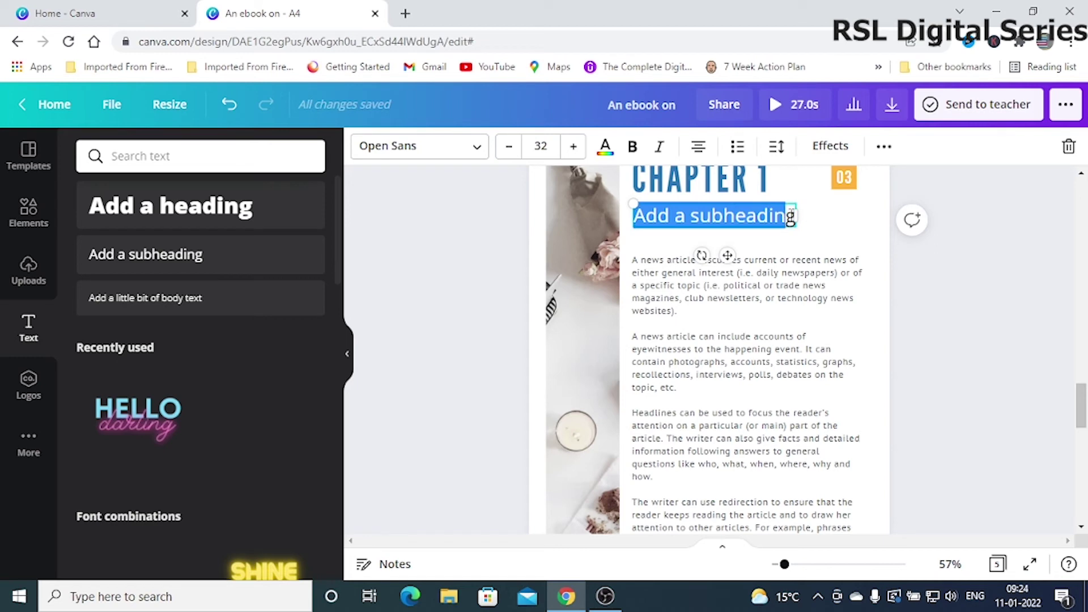
{"action": "type", "text": "I want to"}
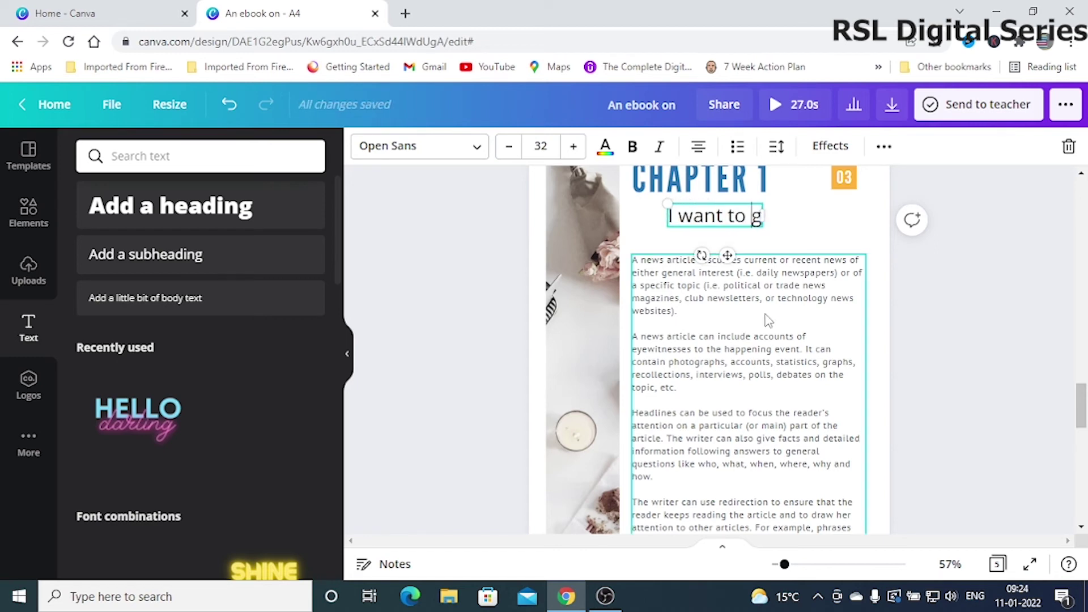
{"action": "type", "text": " add sub"}
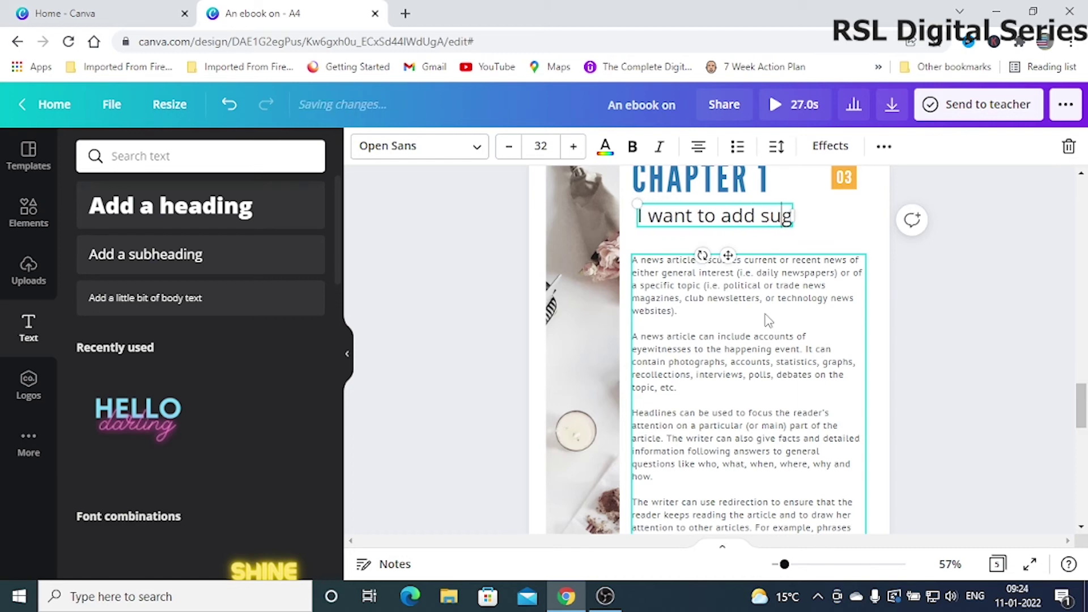
{"action": "type", "text": " headingg"}
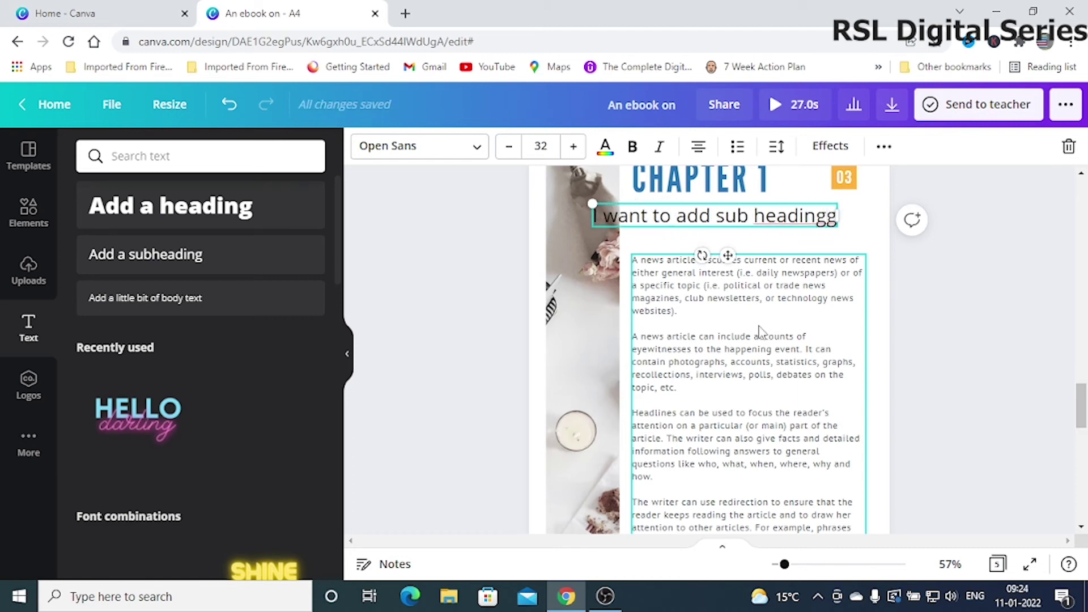
{"action": "key", "text": "Delete"}
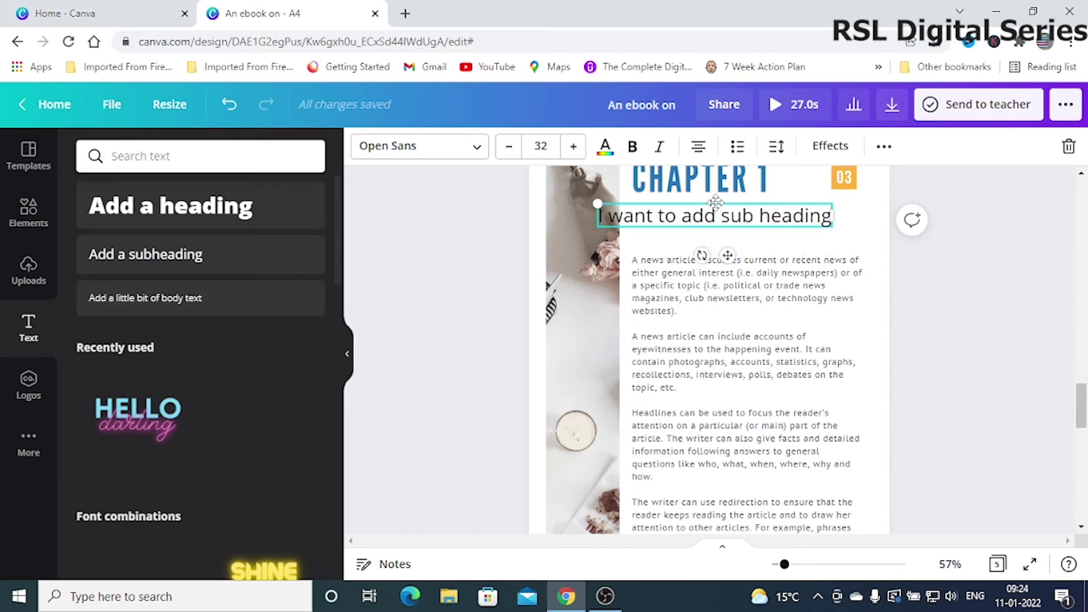
{"action": "left_click_drag", "start_coordinate": [706, 203], "coordinate": [724, 203]}
{"action": "left_click_drag", "start_coordinate": [730, 203], "coordinate": [729, 203]}
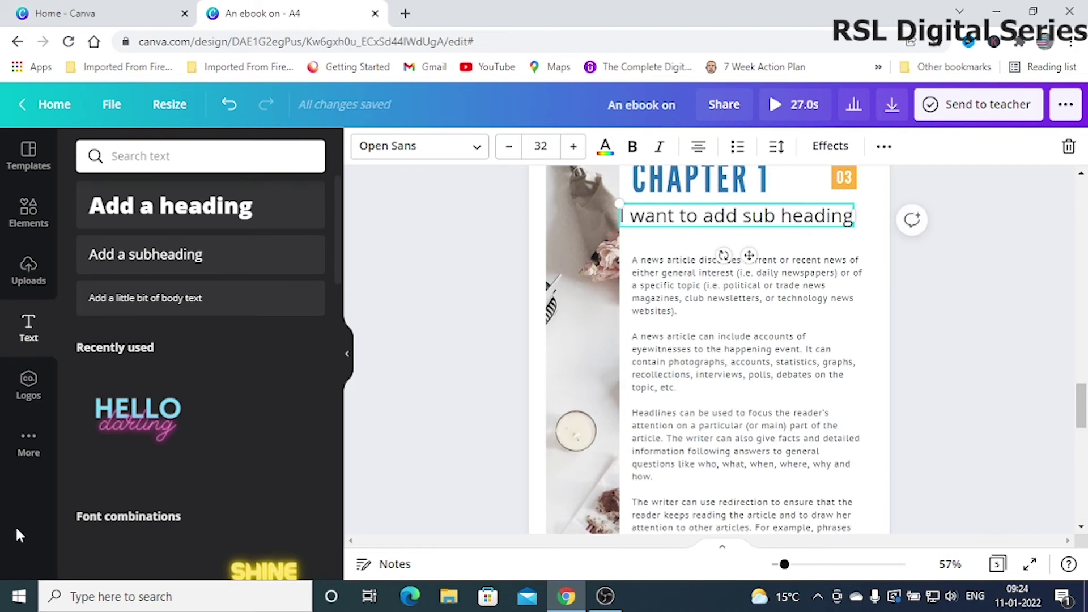
Return to the cover page and open the logo library.
{"action": "scroll", "coordinate": [725, 217], "scroll_direction": "up", "scroll_amount": 10}
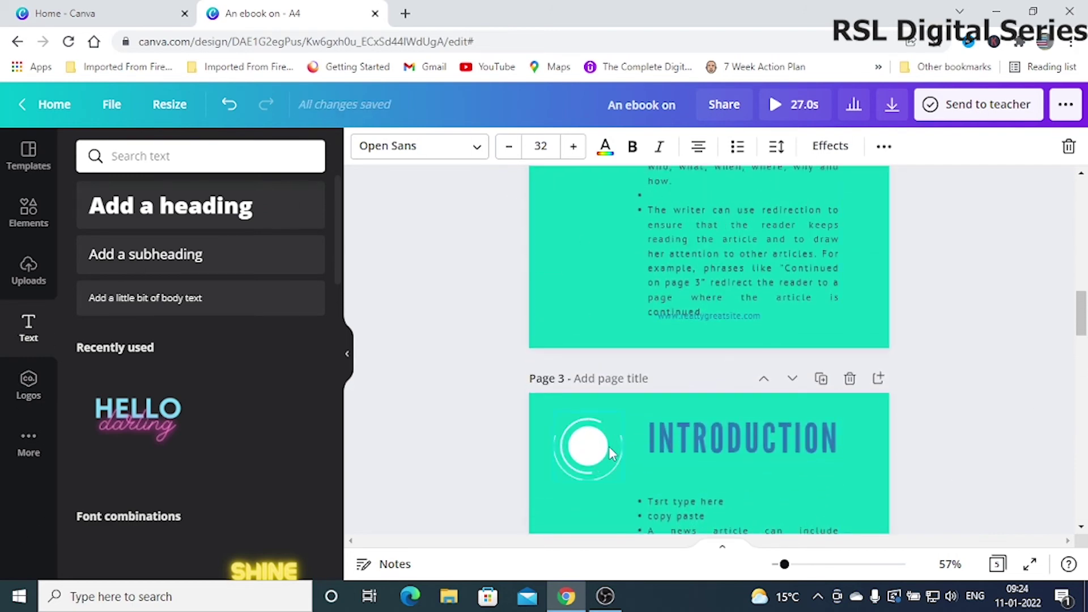
{"action": "key", "text": "Delete"}
{"action": "scroll", "coordinate": [659, 411], "scroll_direction": "up", "scroll_amount": 10}
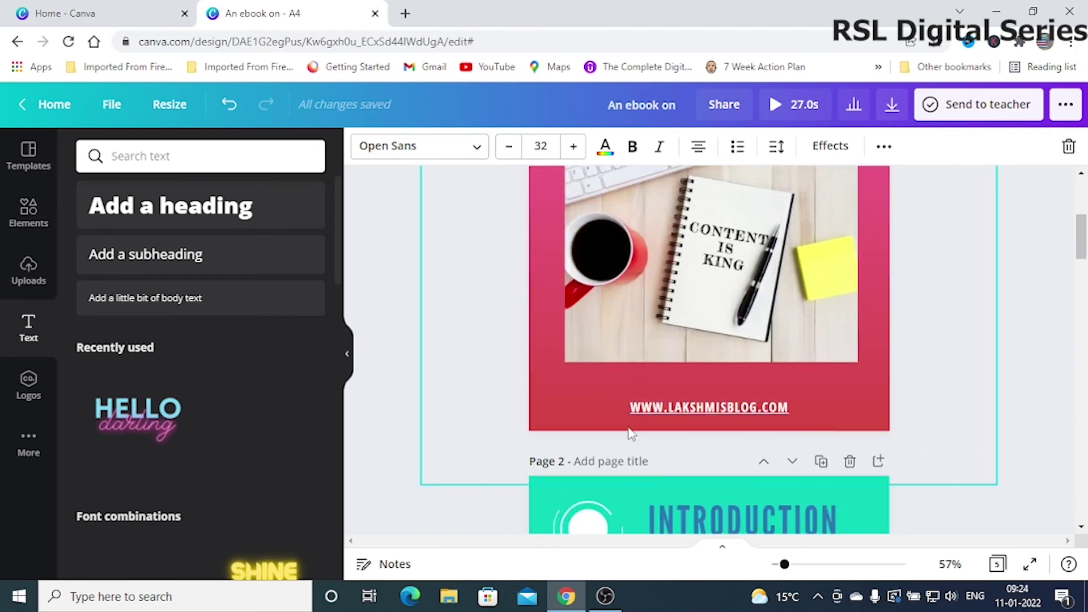
{"action": "left_click", "coordinate": [28, 390]}
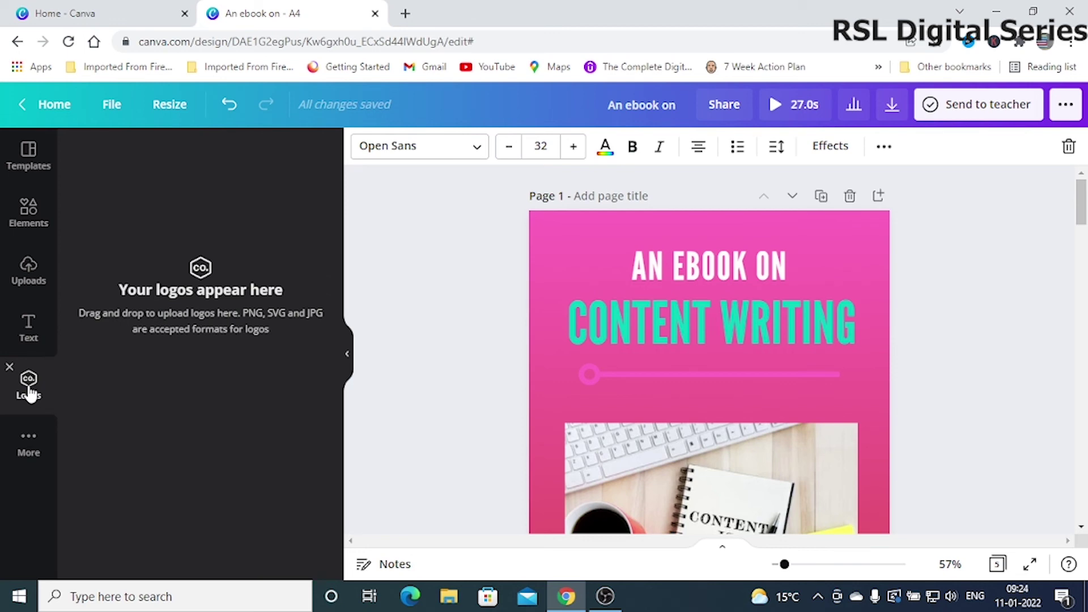
Browse the additional Canva apps and connected content sources available for the design.
{"action": "left_click", "coordinate": [28, 441]}
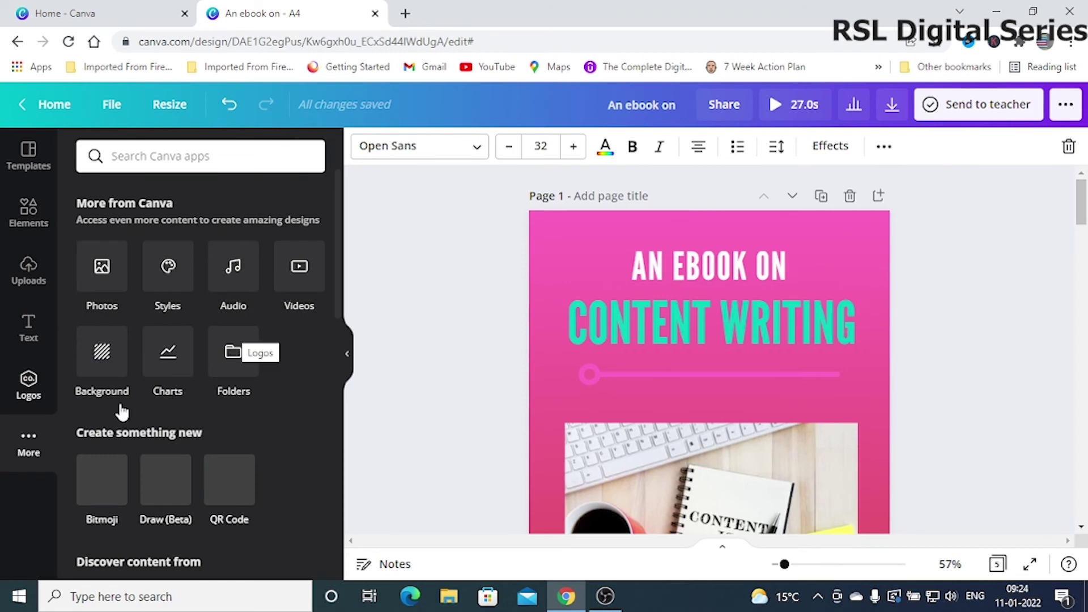
{"action": "scroll", "coordinate": [181, 487], "scroll_direction": "down", "scroll_amount": 1}
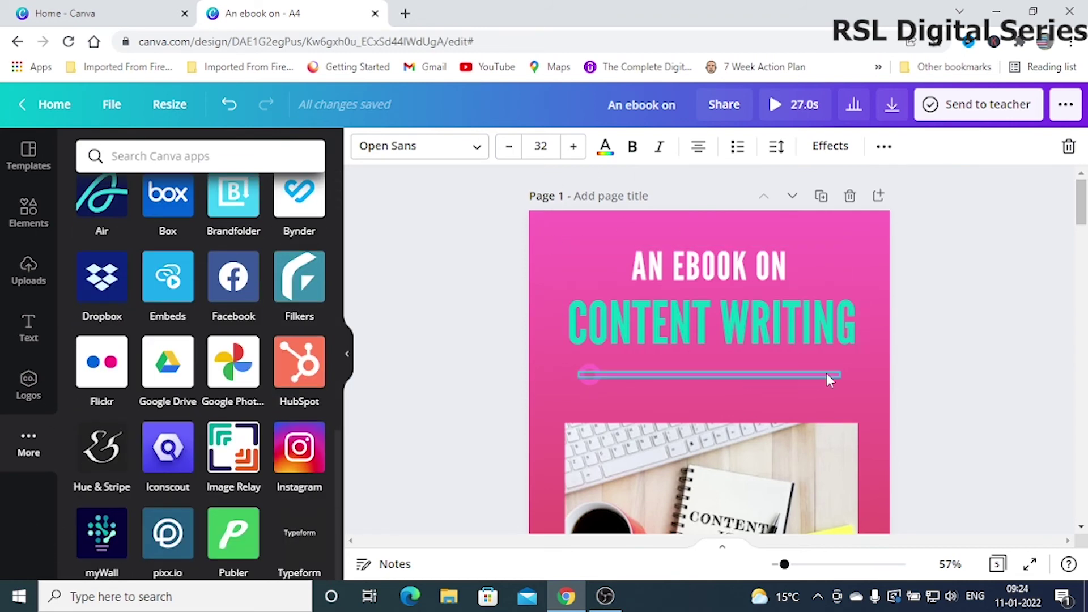
Add two blank pages after page 5, at the end of the ebook.
{"action": "scroll", "coordinate": [826, 374], "scroll_direction": "down", "scroll_amount": 20}
{"action": "scroll", "coordinate": [759, 380], "scroll_direction": "down", "scroll_amount": 7}
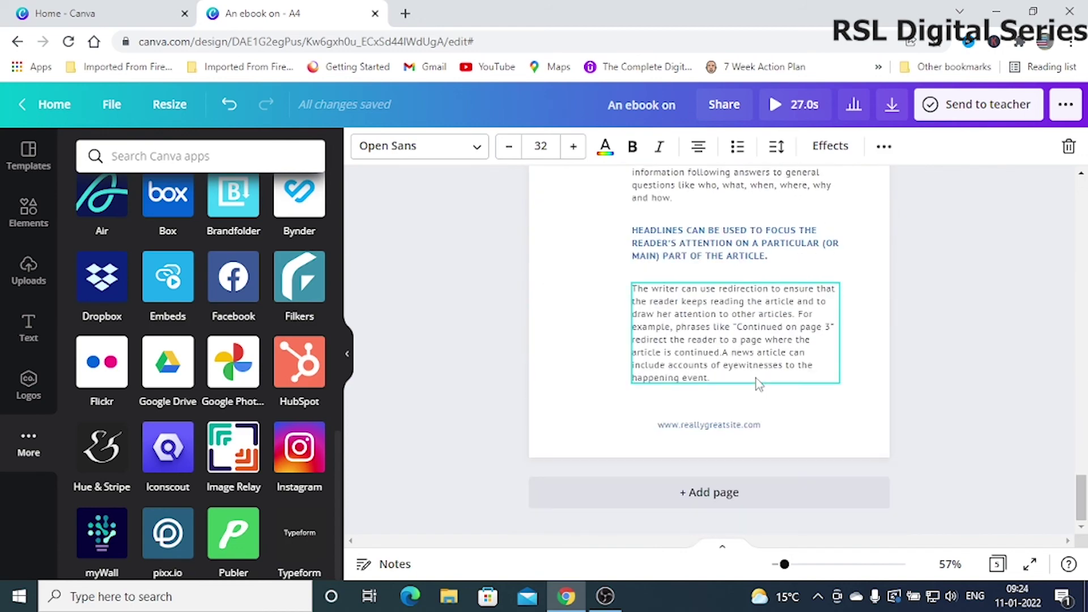
{"action": "scroll", "coordinate": [827, 395], "scroll_direction": "up", "scroll_amount": 12}
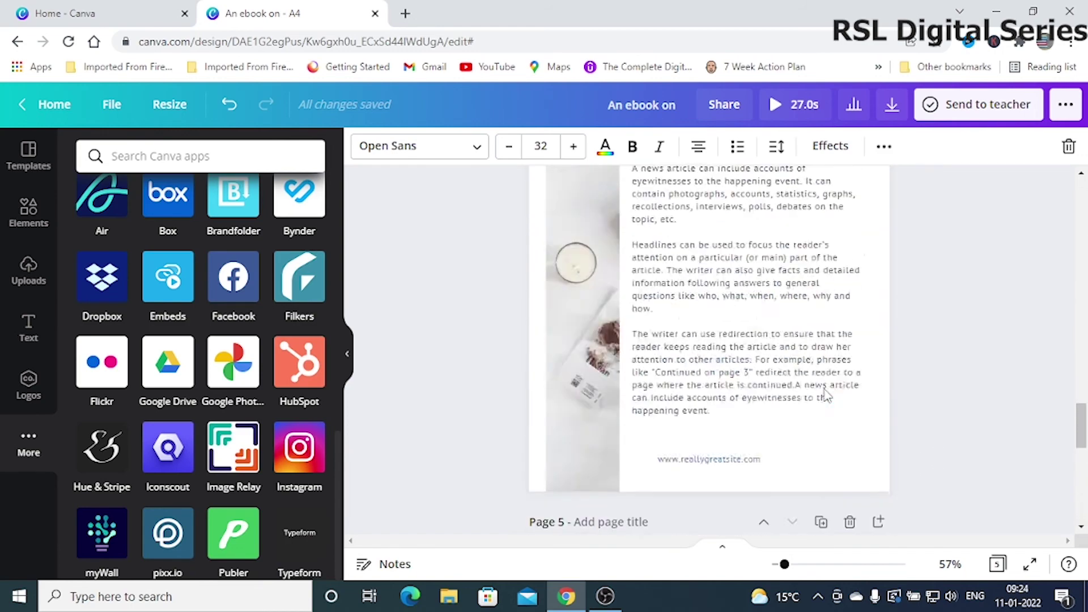
{"action": "scroll", "coordinate": [827, 396], "scroll_direction": "down", "scroll_amount": 12}
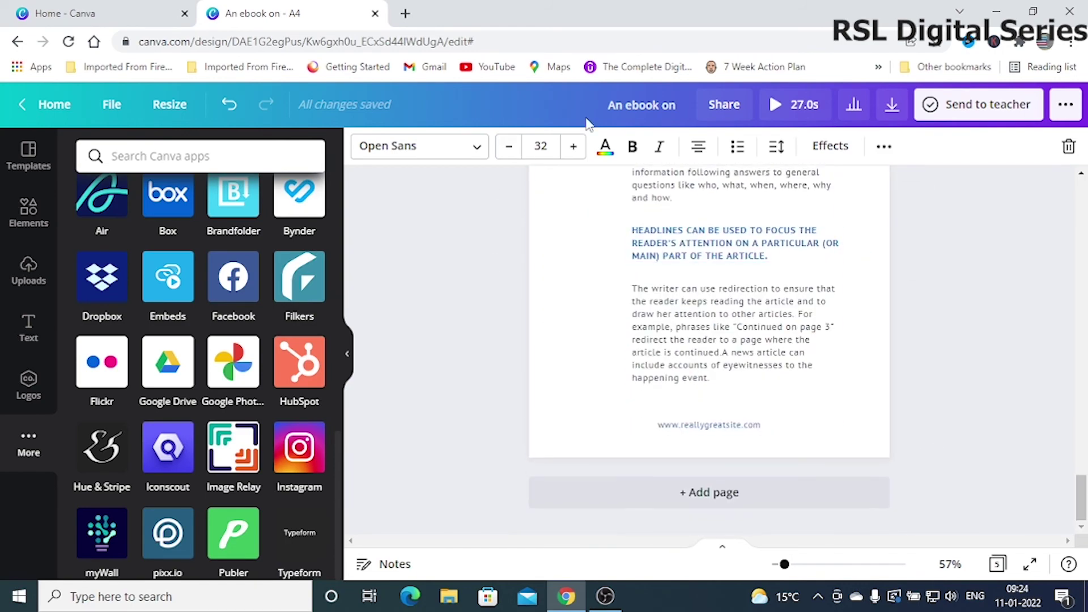
{"action": "left_click", "coordinate": [701, 494]}
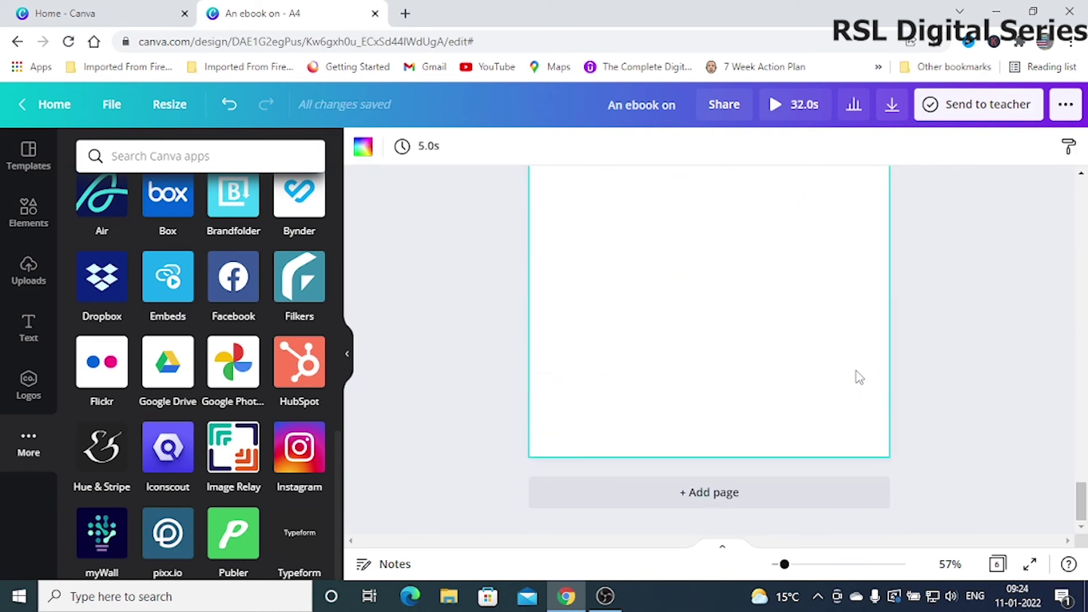
{"action": "left_click", "coordinate": [717, 497]}
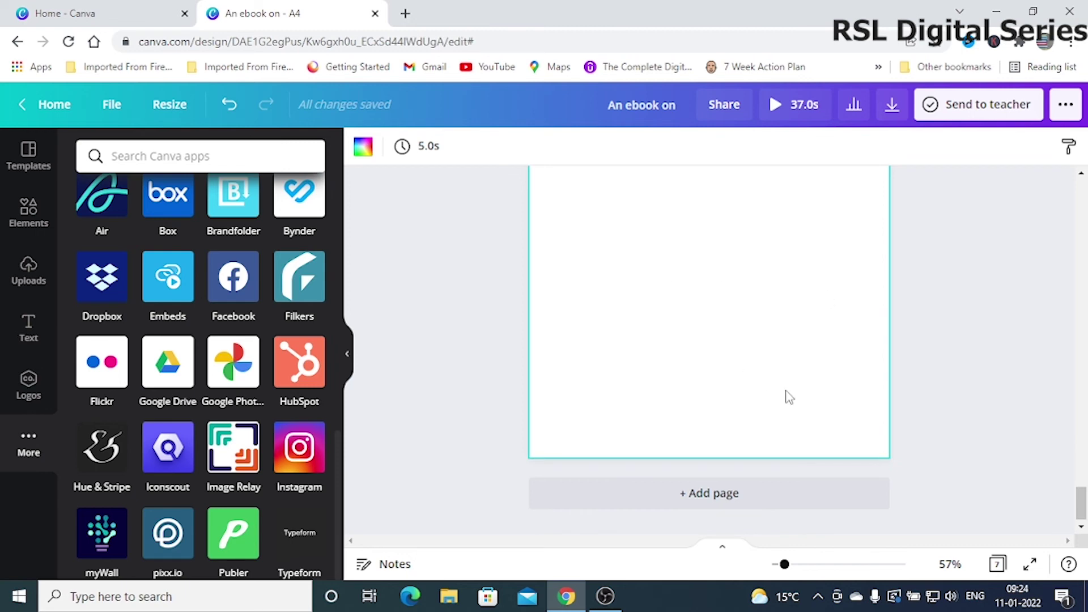
Download all pages of the ebook in PDF Print format.
{"action": "scroll", "coordinate": [767, 385], "scroll_direction": "up", "scroll_amount": 20}
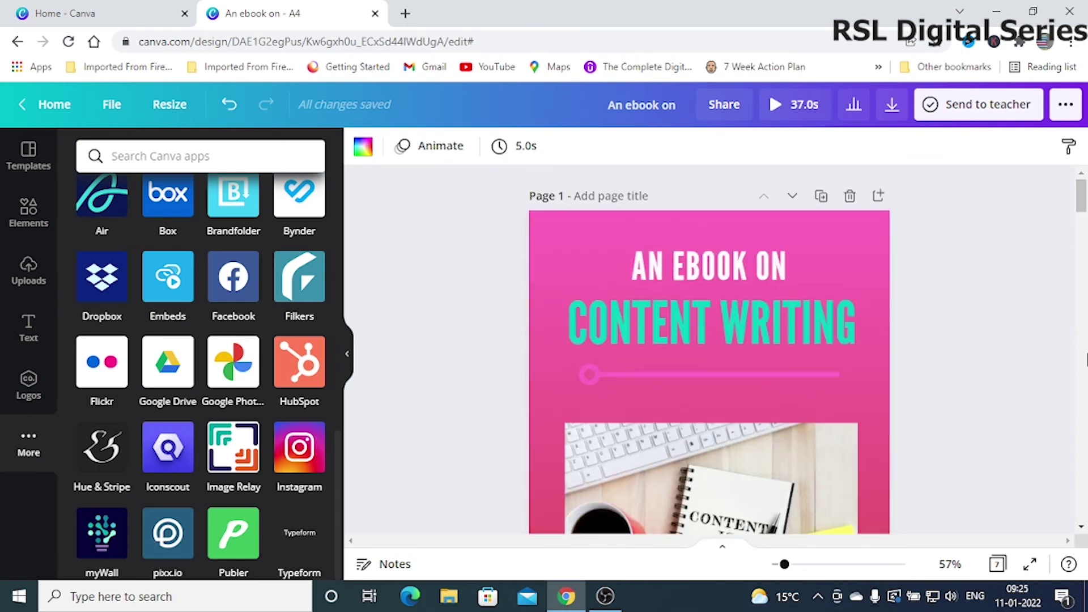
{"action": "left_click", "coordinate": [893, 111]}
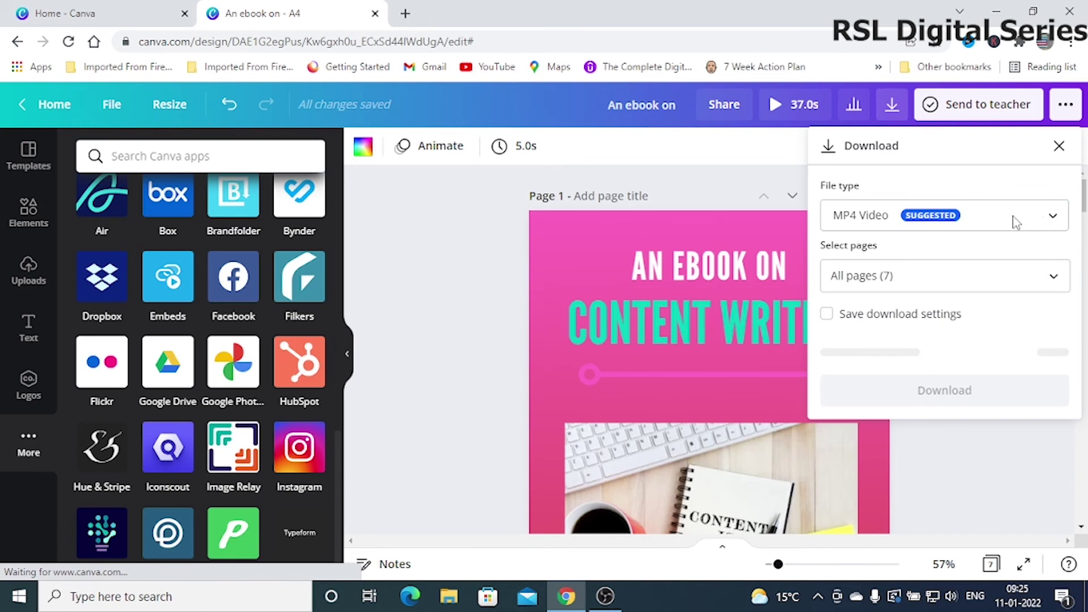
{"action": "left_click", "coordinate": [1063, 222]}
{"action": "left_click", "coordinate": [1064, 222]}
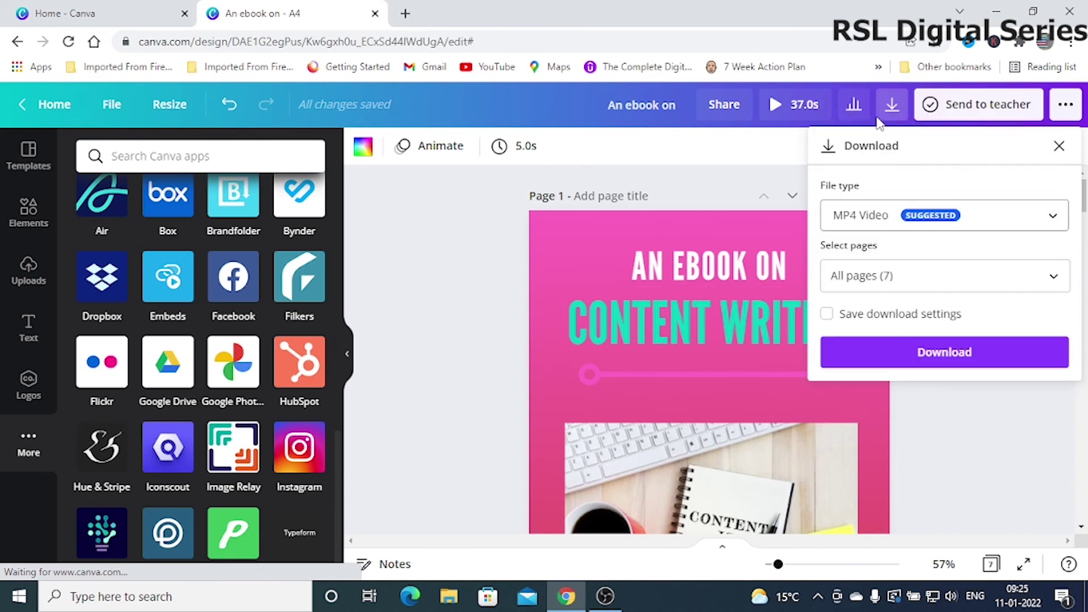
{"action": "left_click", "coordinate": [1059, 223]}
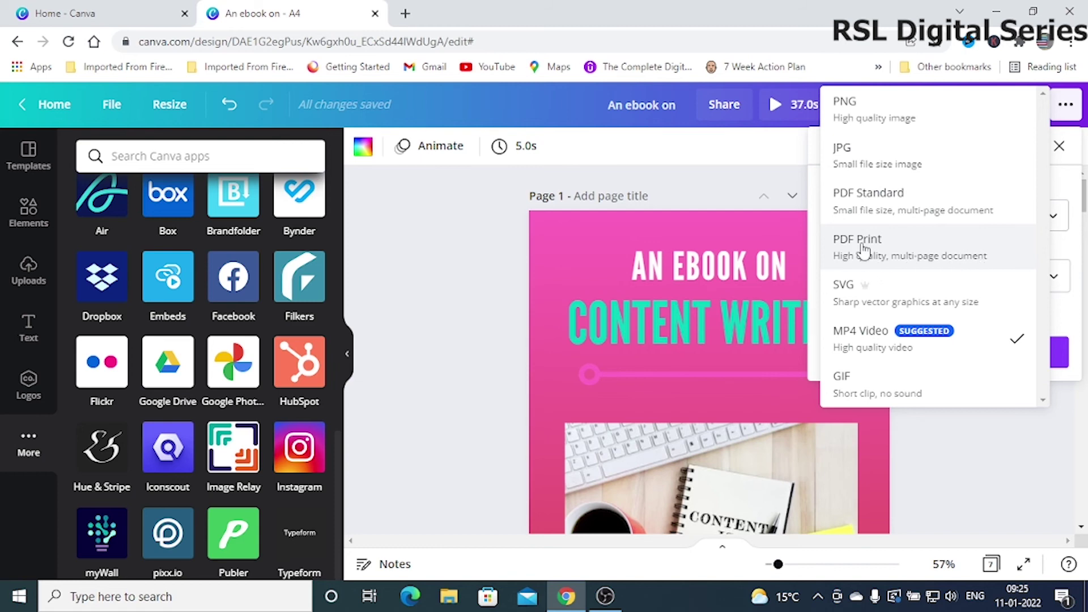
{"action": "left_click", "coordinate": [867, 262]}
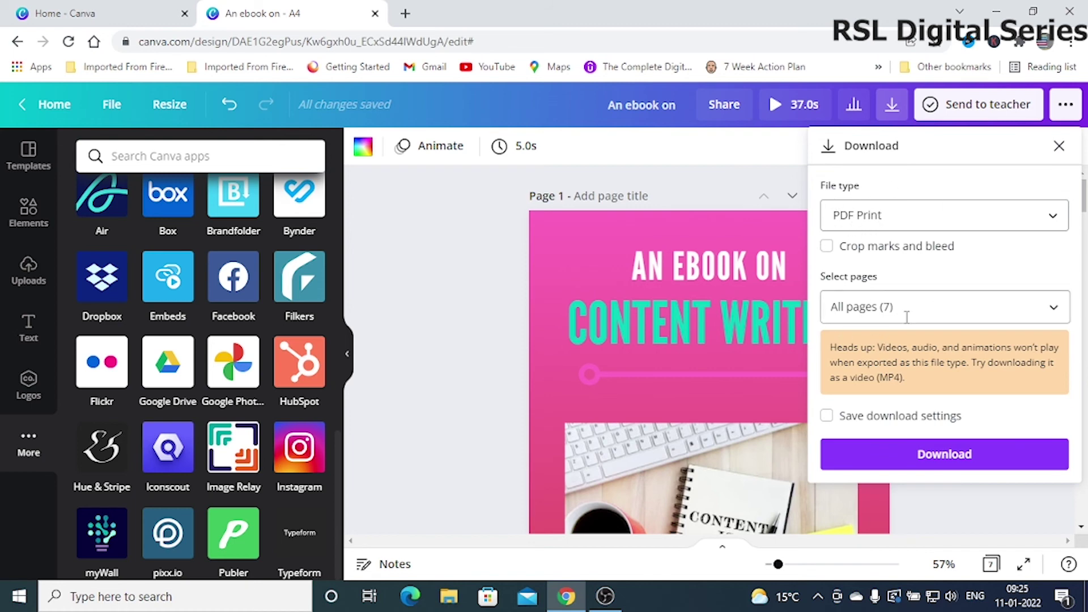
{"action": "left_click", "coordinate": [930, 460]}
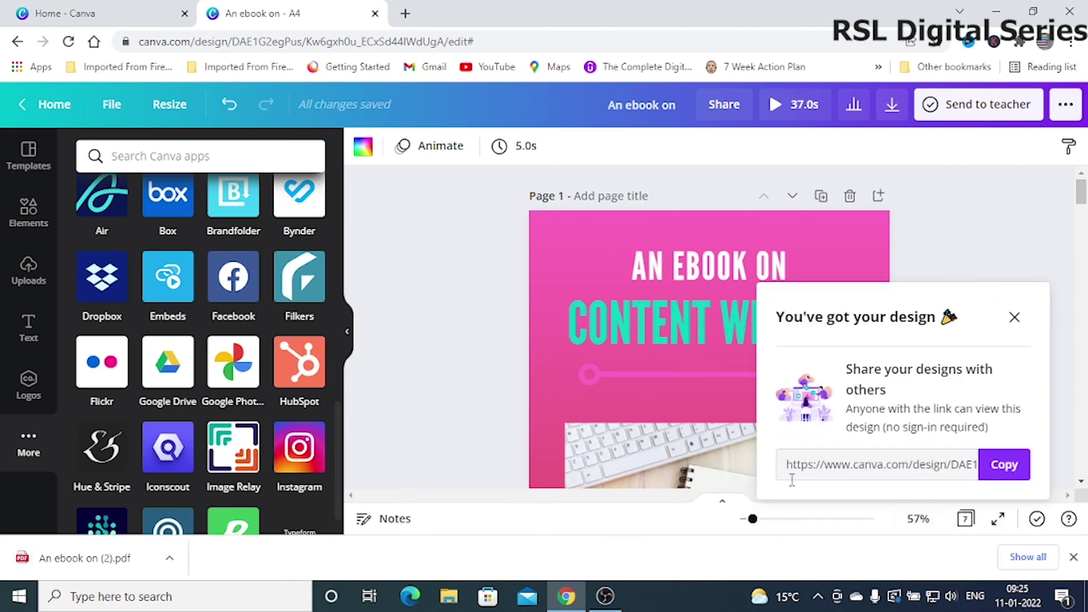
Copy the design's share link and open it in a new browser tab.
{"action": "left_click", "coordinate": [995, 464]}
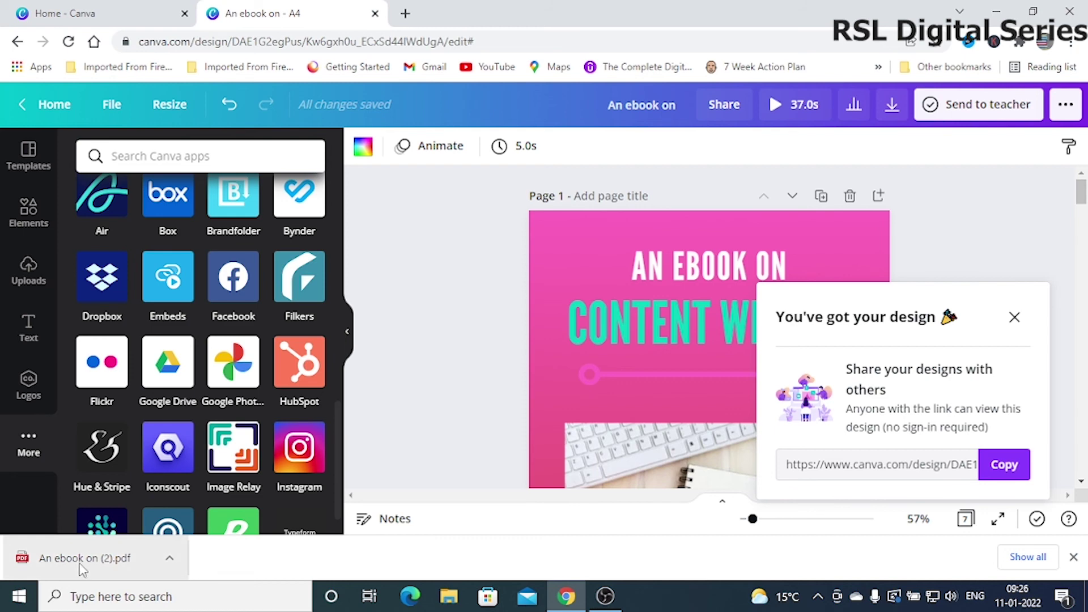
{"action": "left_click", "coordinate": [1012, 465]}
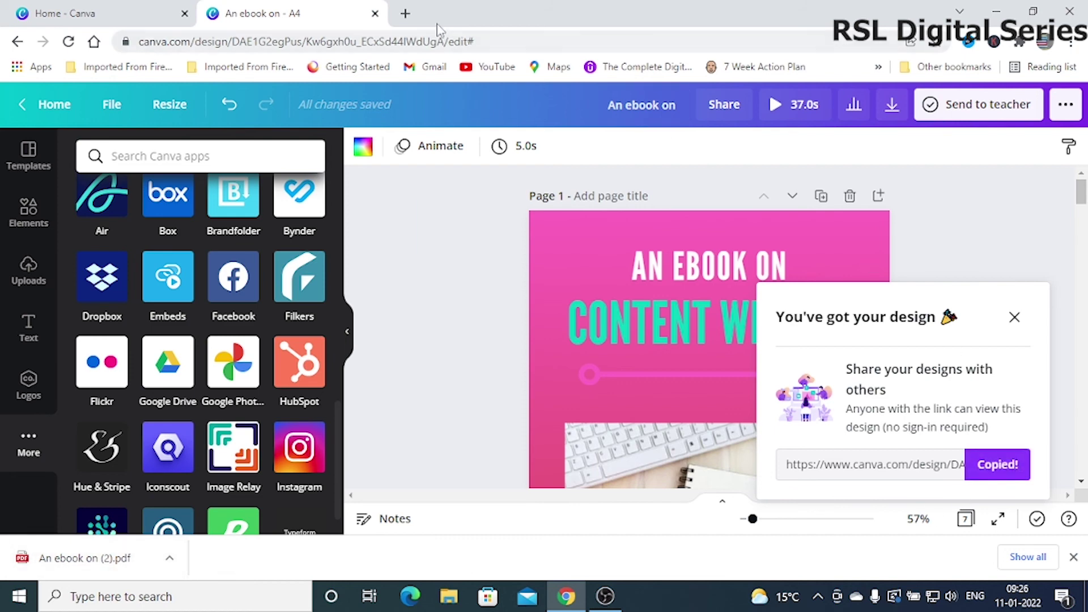
{"action": "left_click", "coordinate": [405, 13]}
{"action": "left_click", "coordinate": [411, 36]}
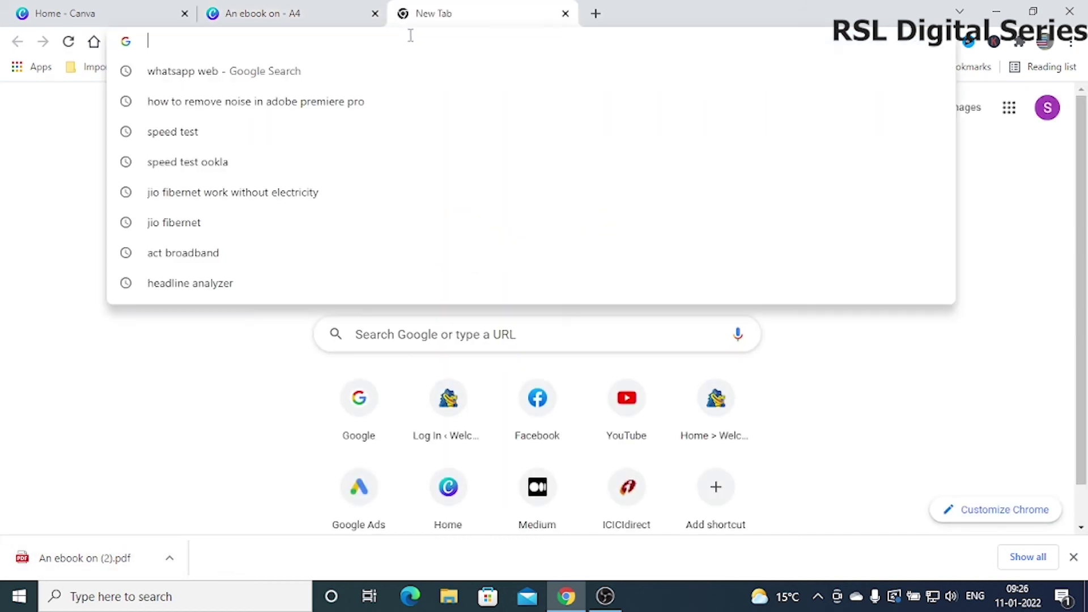
{"action": "key", "text": "ctrl+v"}
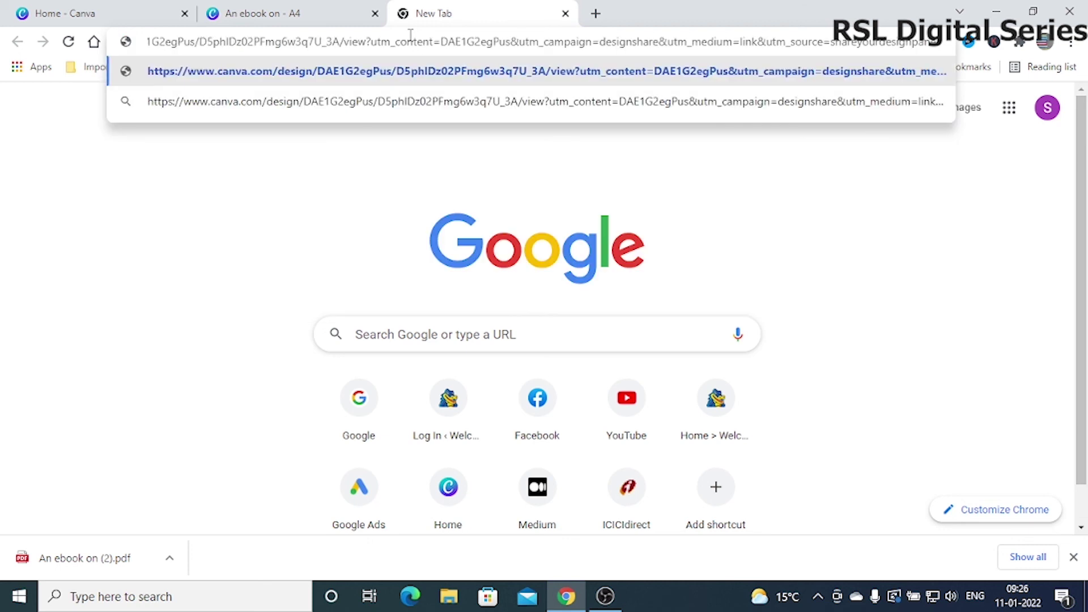
{"action": "key", "text": "Return"}
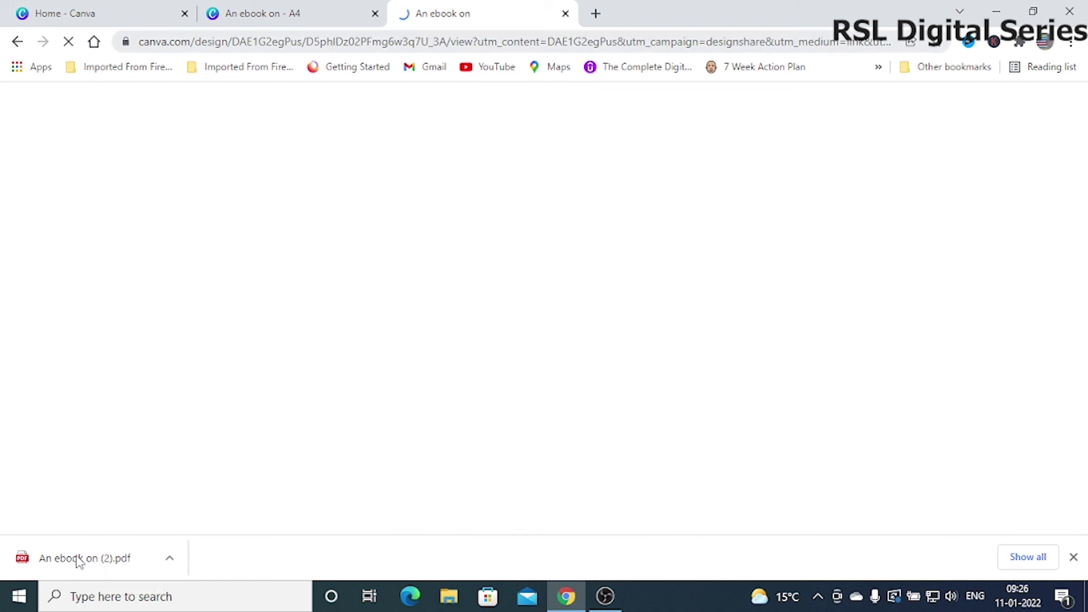
Open the downloaded PDF, zoom out to 80% and look through its pages, ending back at the cover.
{"action": "left_click", "coordinate": [79, 561]}
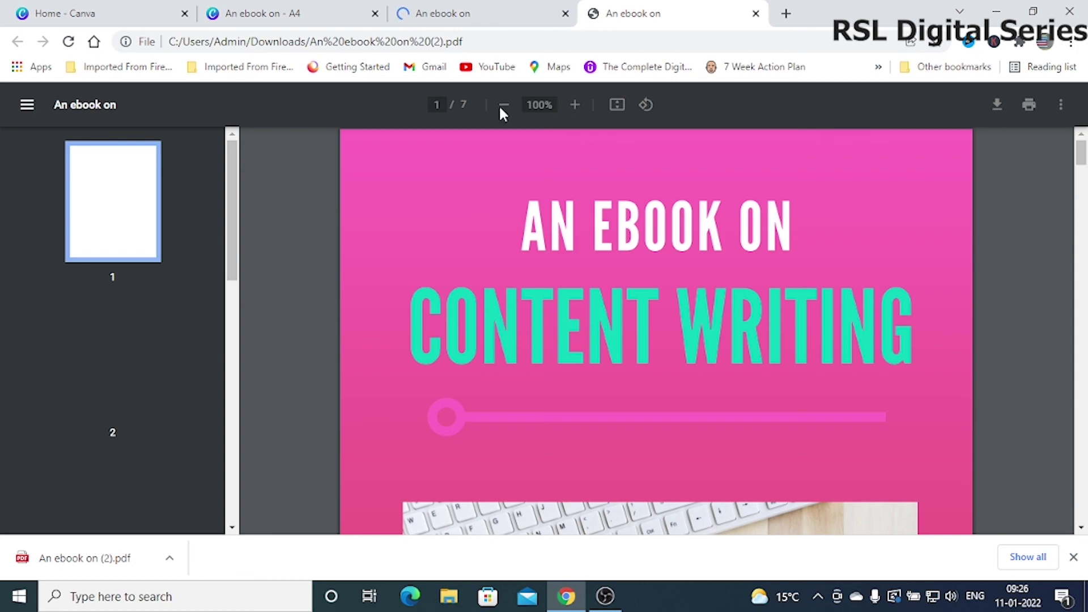
{"action": "left_click", "coordinate": [503, 110]}
{"action": "left_click", "coordinate": [503, 110]}
{"action": "scroll", "coordinate": [714, 266], "scroll_direction": "down", "scroll_amount": 12}
{"action": "scroll", "coordinate": [744, 312], "scroll_direction": "down", "scroll_amount": 20}
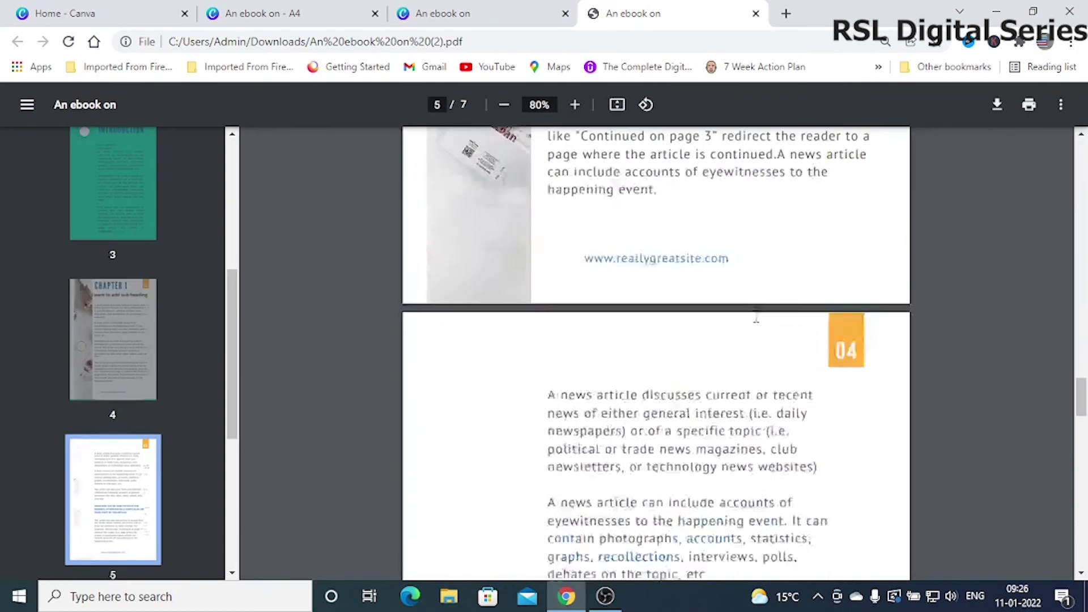
{"action": "scroll", "coordinate": [760, 327], "scroll_direction": "up", "scroll_amount": 20}
{"action": "scroll", "coordinate": [760, 331], "scroll_direction": "up", "scroll_amount": 15}
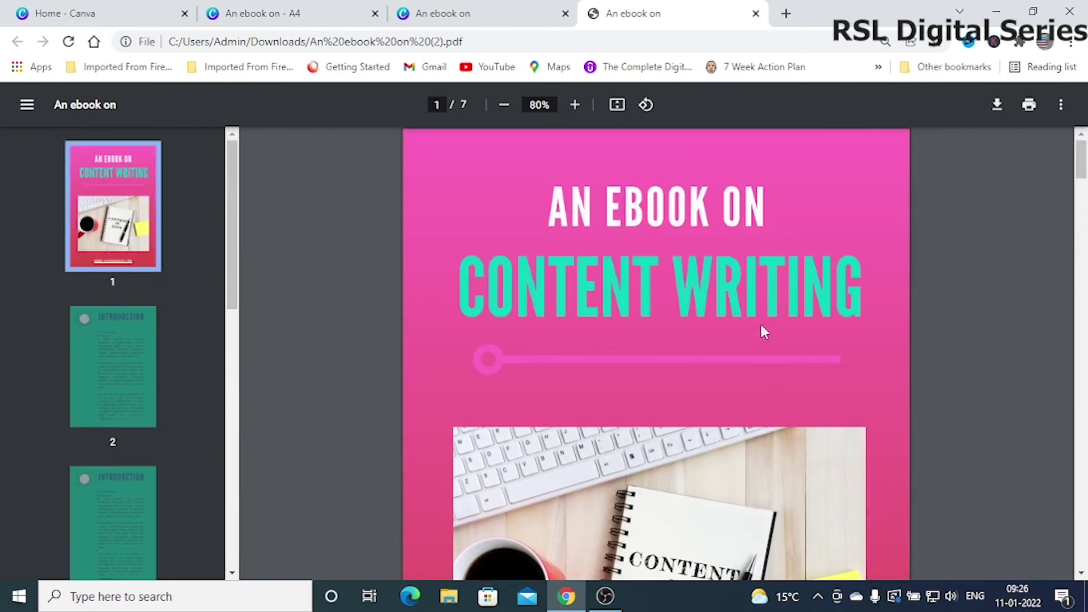
Switch to the shared online view of the ebook and page from the cover through to page 5.
{"action": "left_click", "coordinate": [479, 16]}
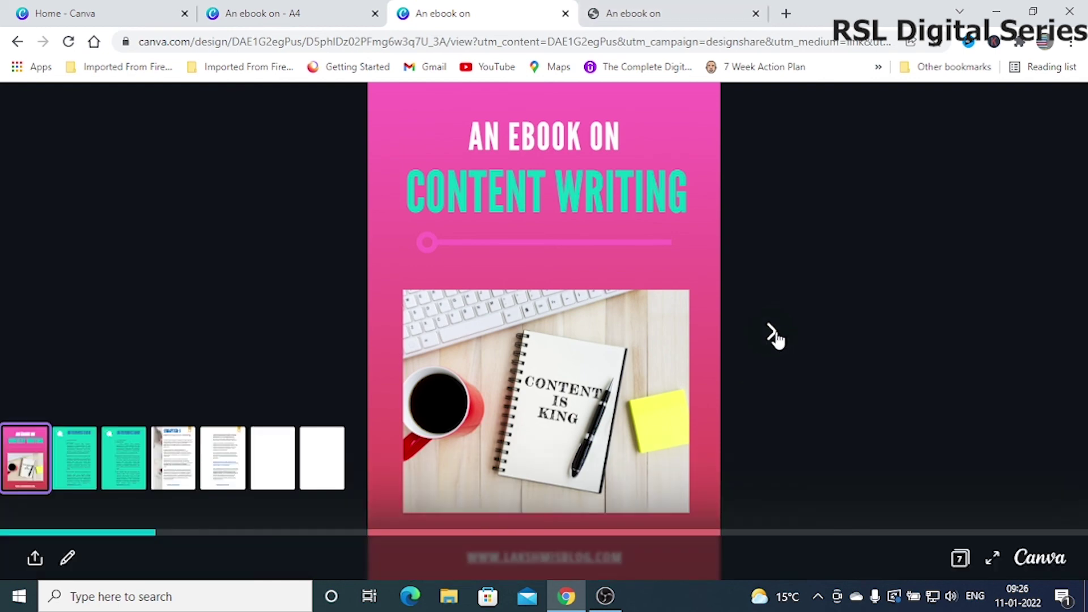
{"action": "left_click", "coordinate": [772, 333]}
{"action": "left_click", "coordinate": [772, 334]}
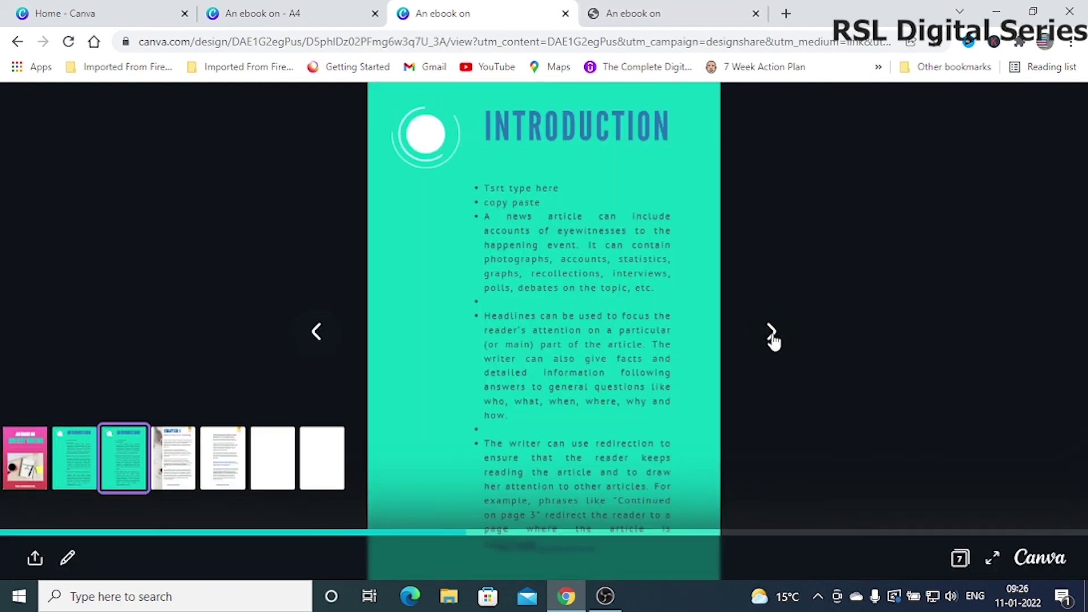
{"action": "left_click", "coordinate": [772, 334]}
{"action": "left_click", "coordinate": [772, 334]}
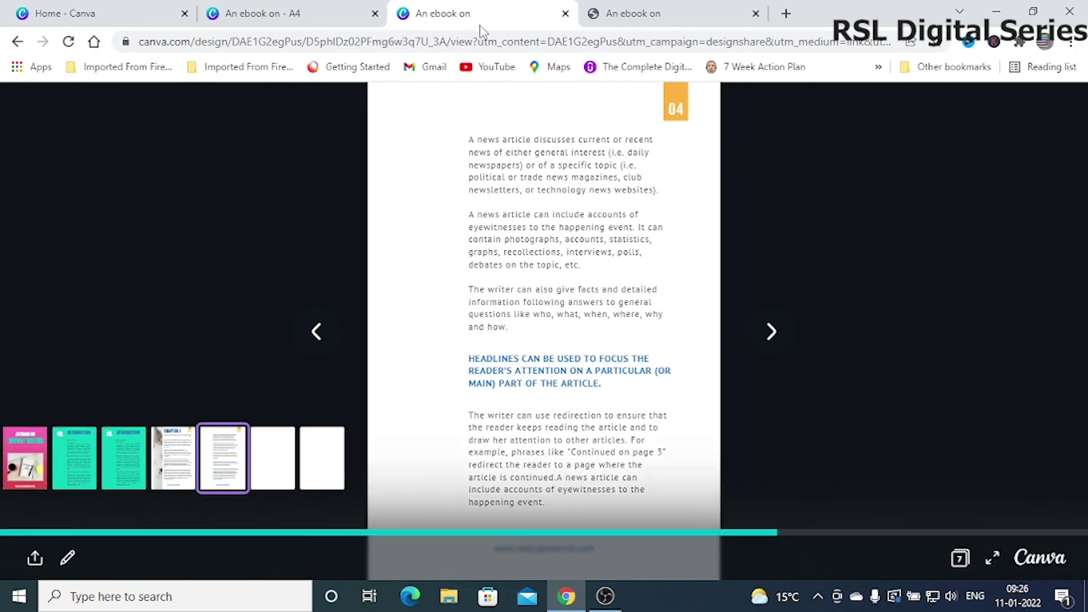
Return to the PDF, follow the website link at the foot of the cover and look through the linked site's home page.
{"action": "left_click", "coordinate": [657, 21]}
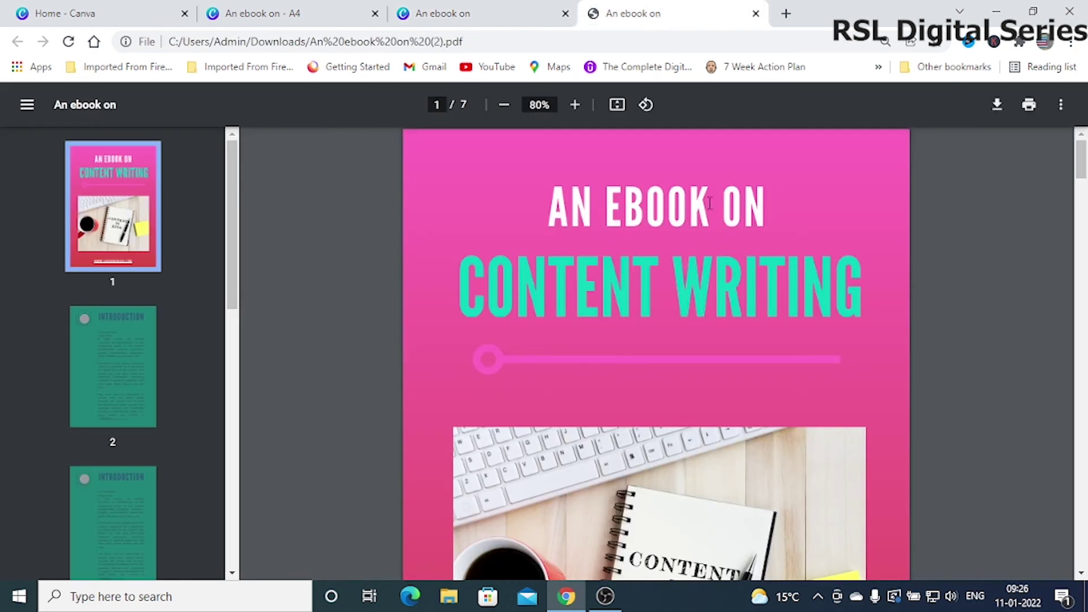
{"action": "scroll", "coordinate": [715, 424], "scroll_direction": "down", "scroll_amount": 8}
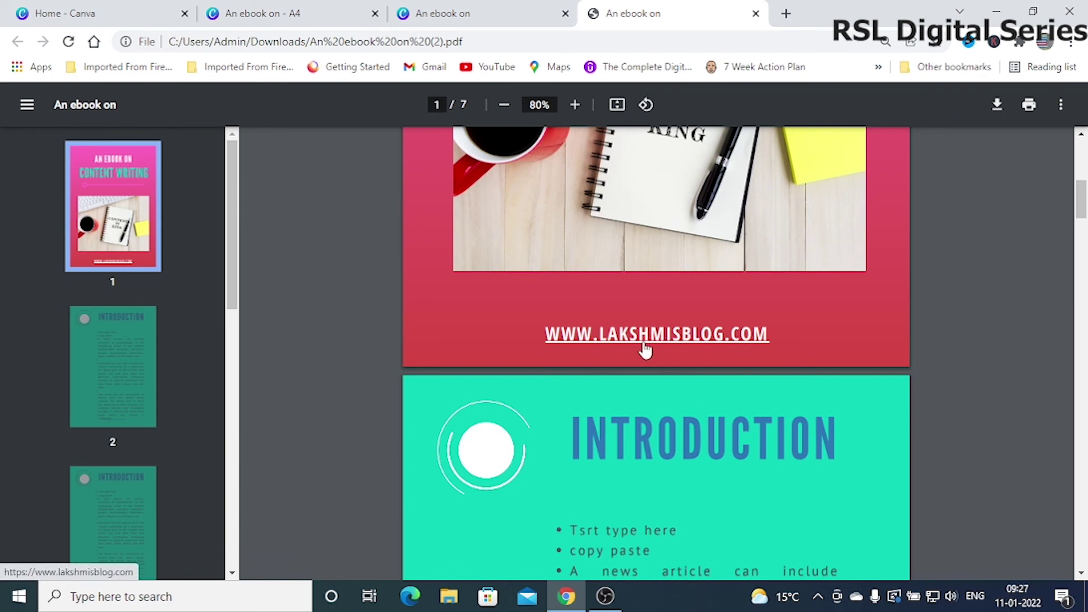
{"action": "left_click", "coordinate": [673, 342]}
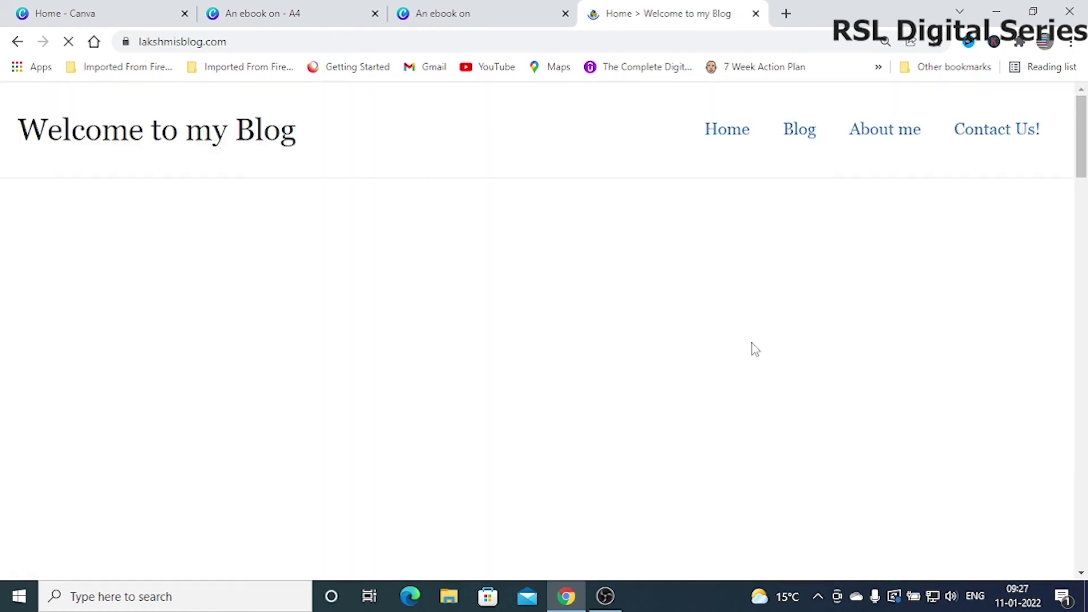
{"action": "scroll", "coordinate": [678, 370], "scroll_direction": "down", "scroll_amount": 6}
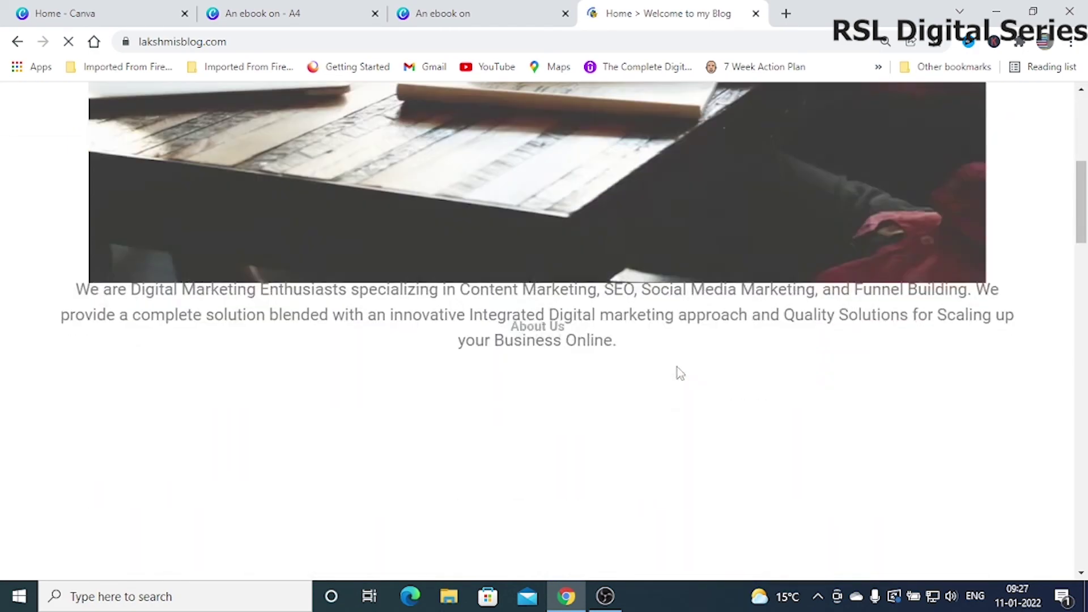
{"action": "scroll", "coordinate": [680, 372], "scroll_direction": "down", "scroll_amount": 10}
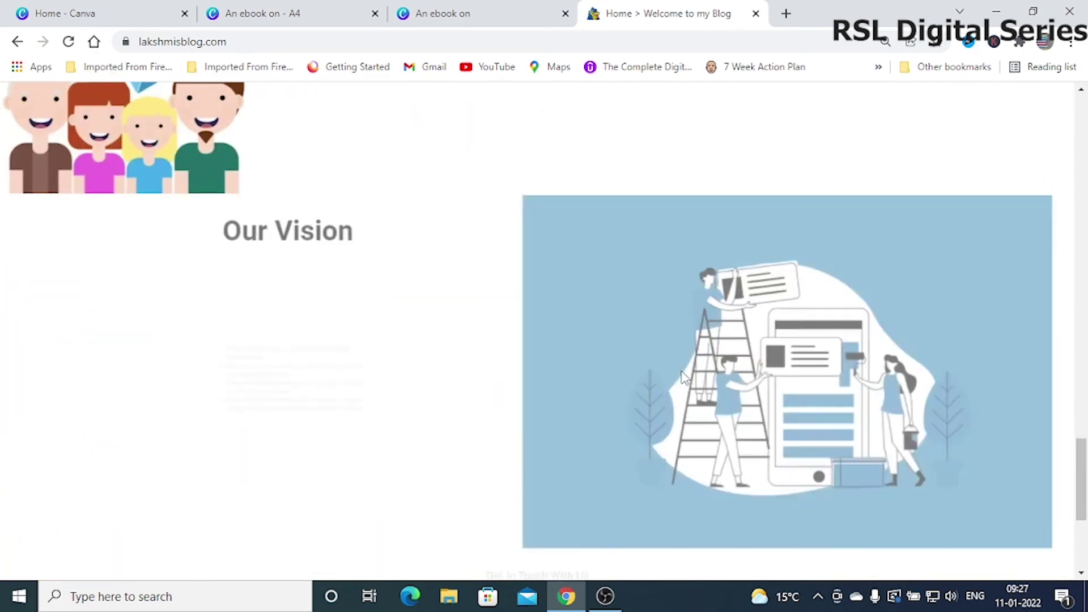
{"action": "scroll", "coordinate": [681, 372], "scroll_direction": "down", "scroll_amount": 10}
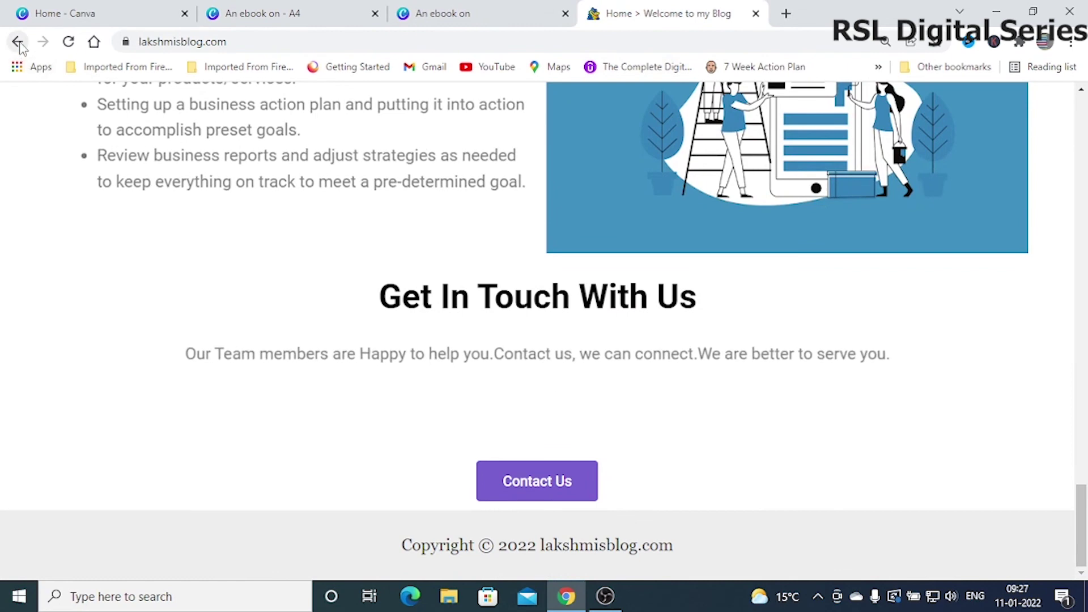
Go back from the website to the PDF, zoom out to 80% and review the remaining pages through page 6.
{"action": "left_click", "coordinate": [18, 43]}
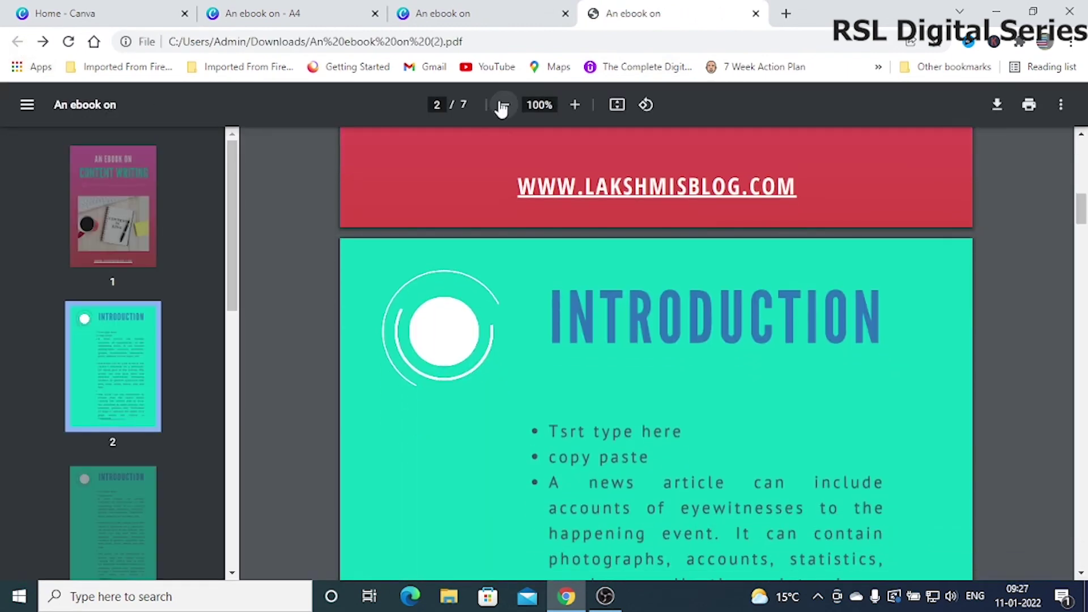
{"action": "left_click", "coordinate": [502, 106]}
{"action": "left_click", "coordinate": [502, 106]}
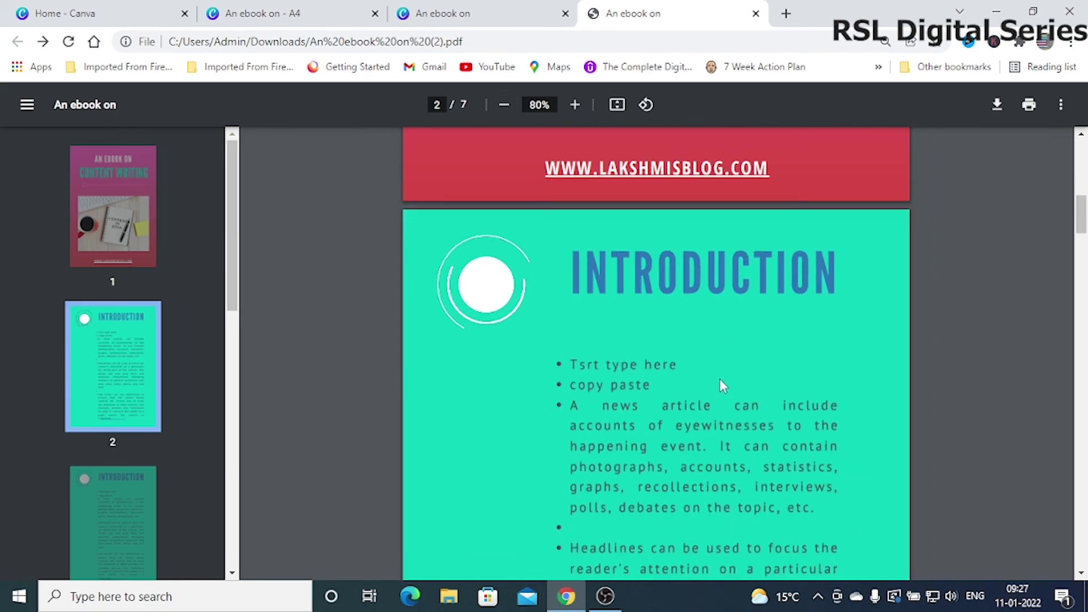
{"action": "scroll", "coordinate": [723, 386], "scroll_direction": "down", "scroll_amount": 20}
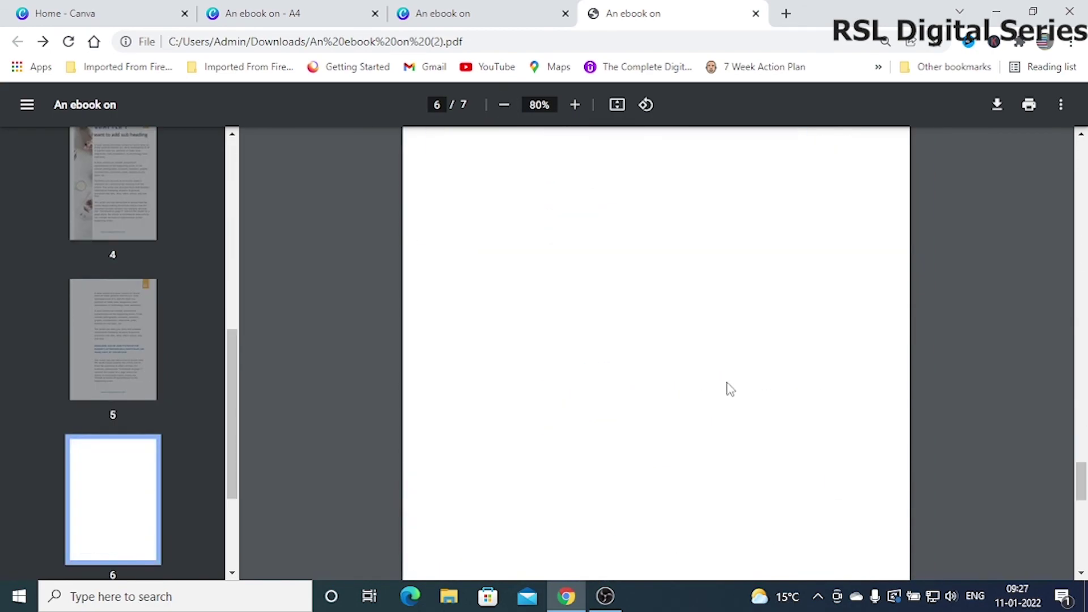